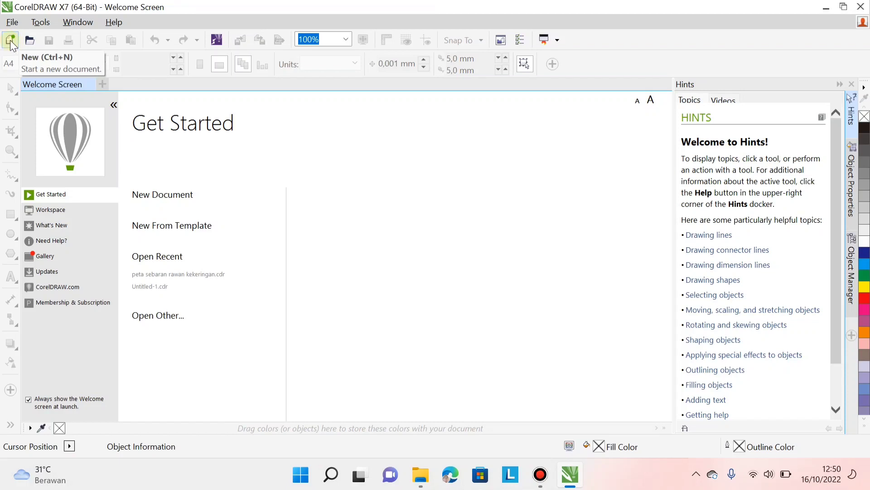
Start a new document using the Custom preset destination.
click(11, 42)
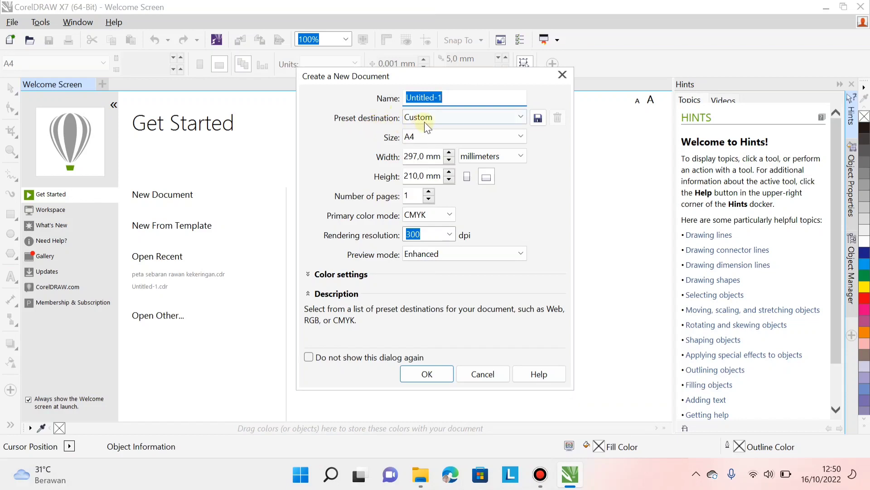
click(520, 117)
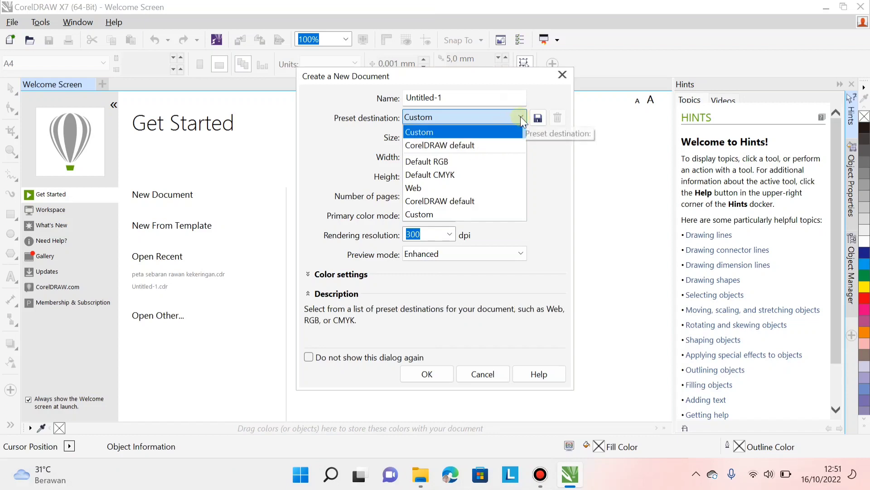
click(447, 132)
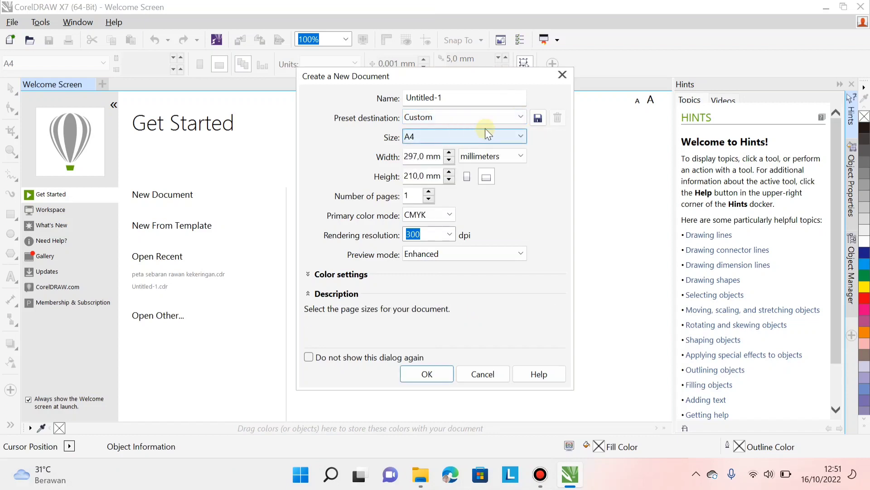
click(521, 117)
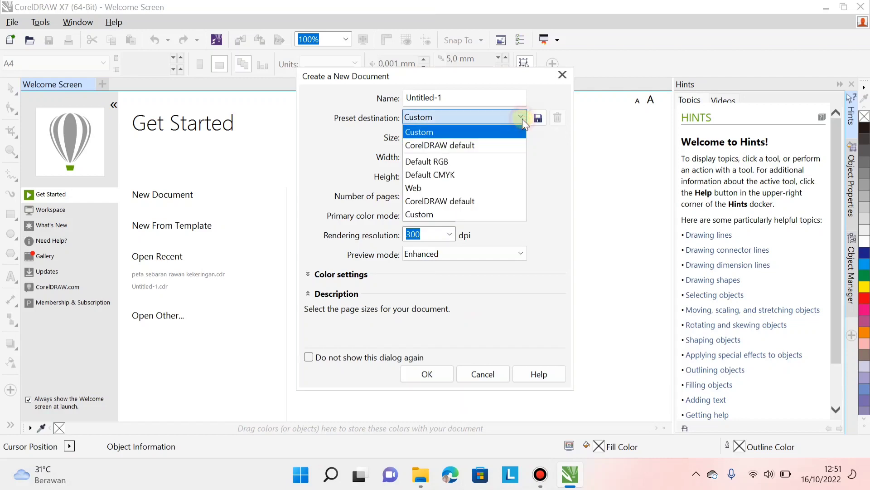
click(449, 135)
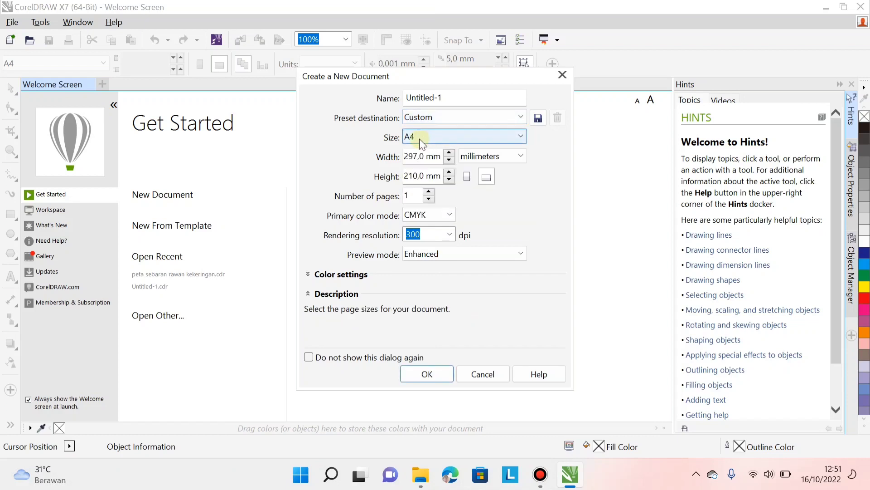
Browse the available page sizes for the new document and leave the size at A4.
click(516, 140)
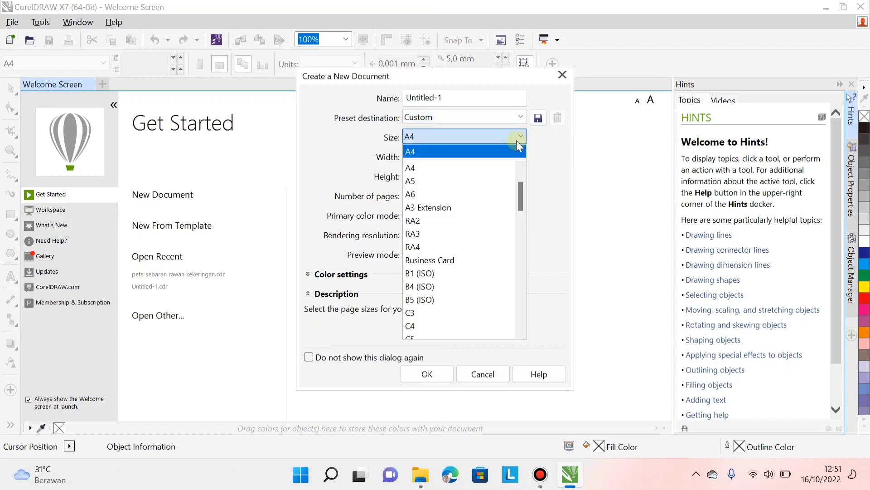
scroll(448, 313, down, 3)
scroll(448, 313, down, 3)
scroll(443, 276, up, 8)
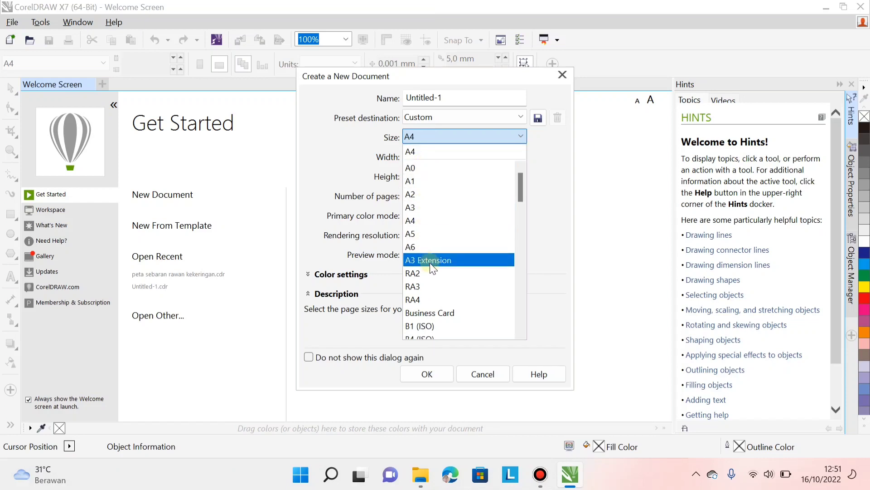
click(441, 137)
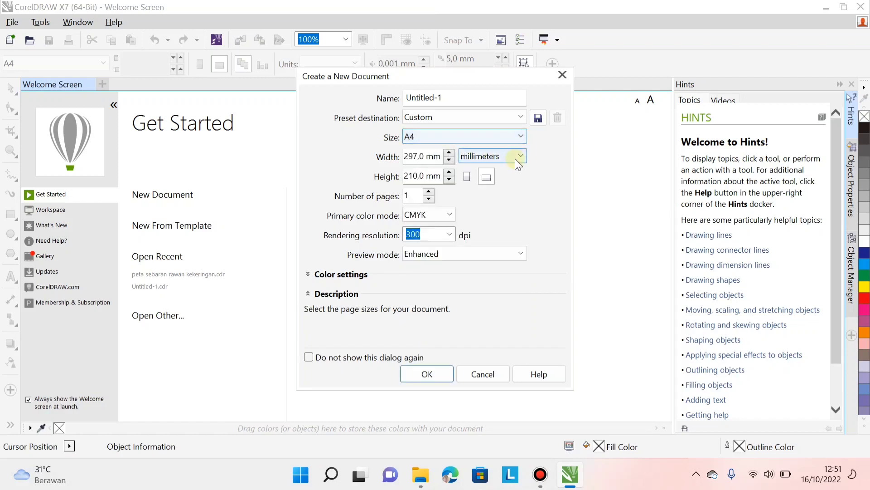
Review the measurement units offered for the page width and keep millimeters.
click(406, 157)
drag(416, 159, 444, 158)
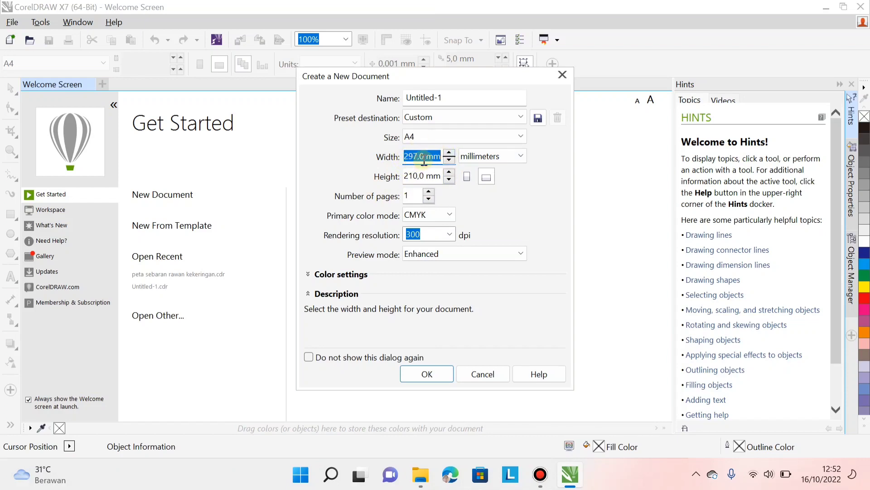
click(521, 155)
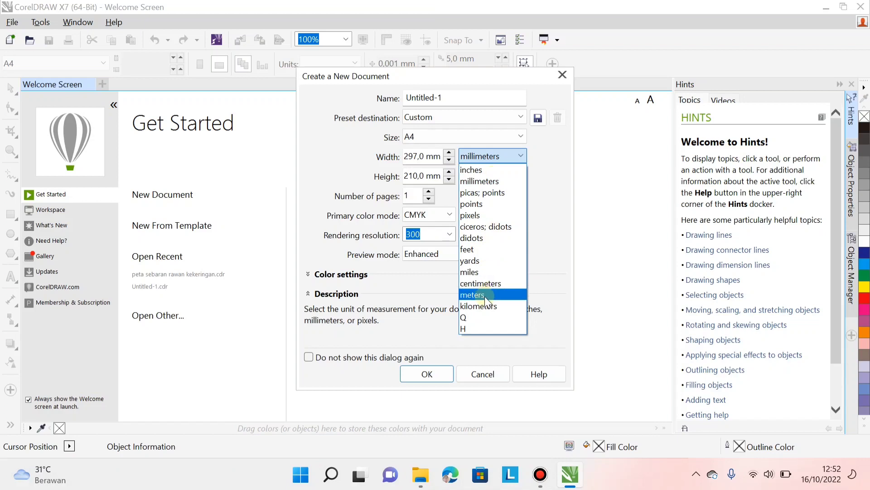
click(494, 182)
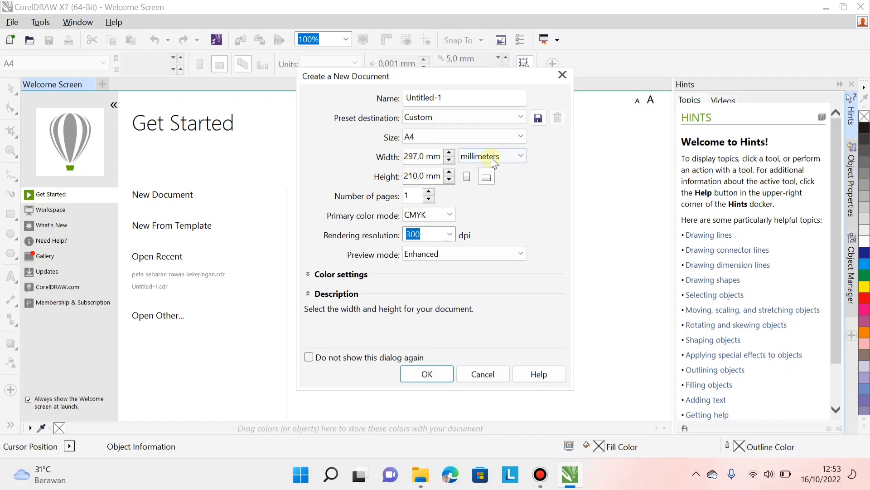
Set the new document's page size to A3.
click(521, 138)
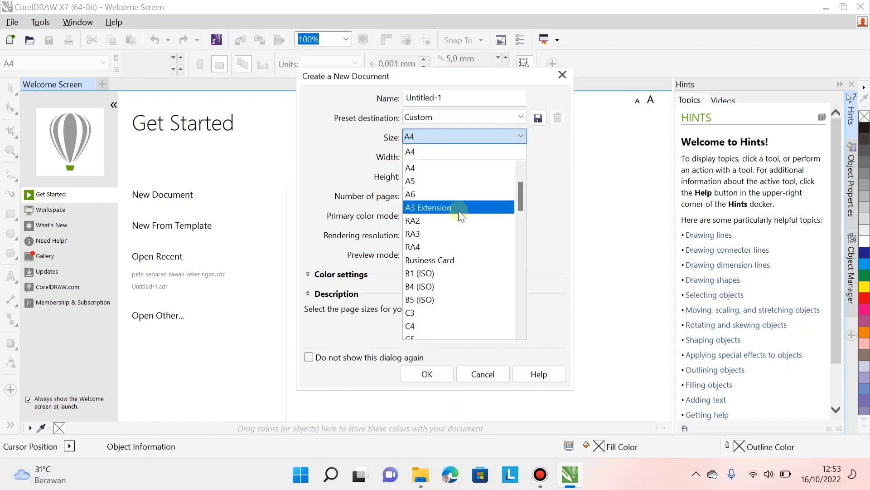
scroll(469, 187, up, 1)
scroll(469, 186, up, 1)
click(447, 212)
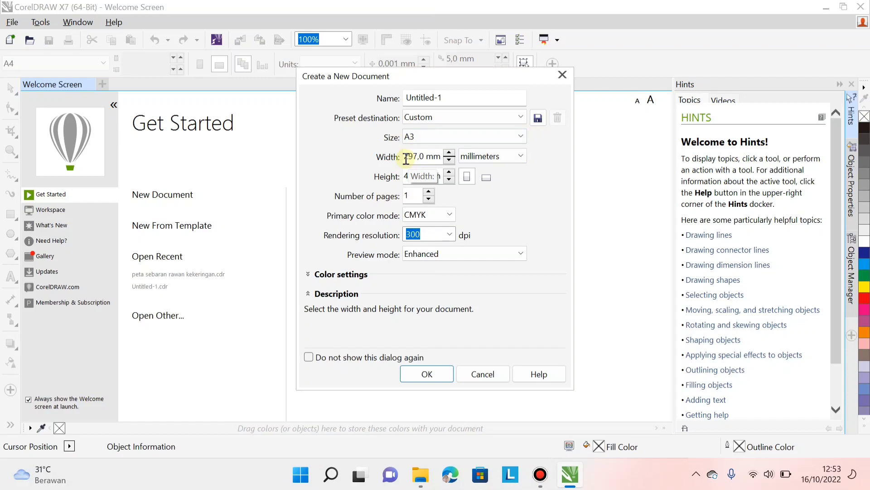
Set the page units to meters and the page to 2 m wide by 1 m high in landscape orientation.
drag(406, 158, 442, 155)
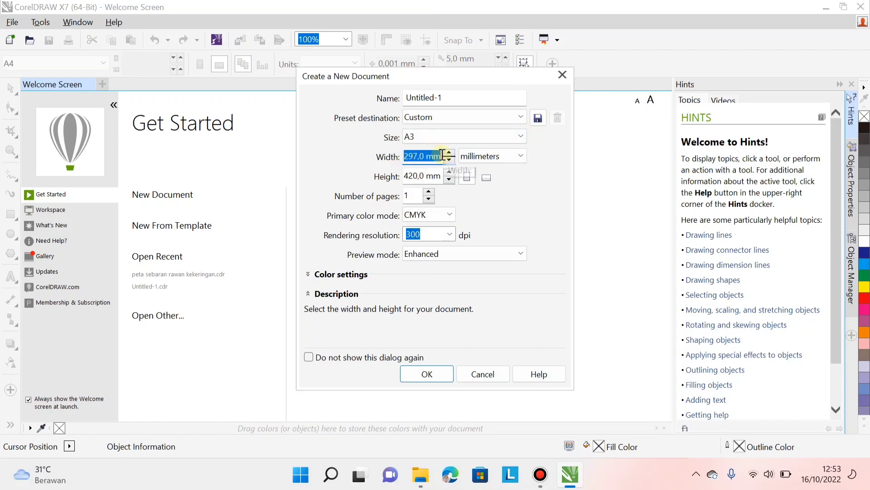
click(521, 156)
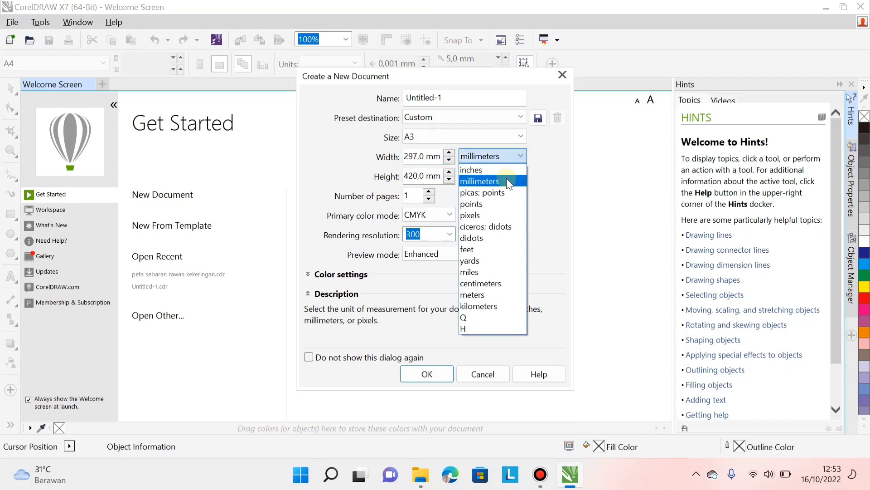
click(475, 295)
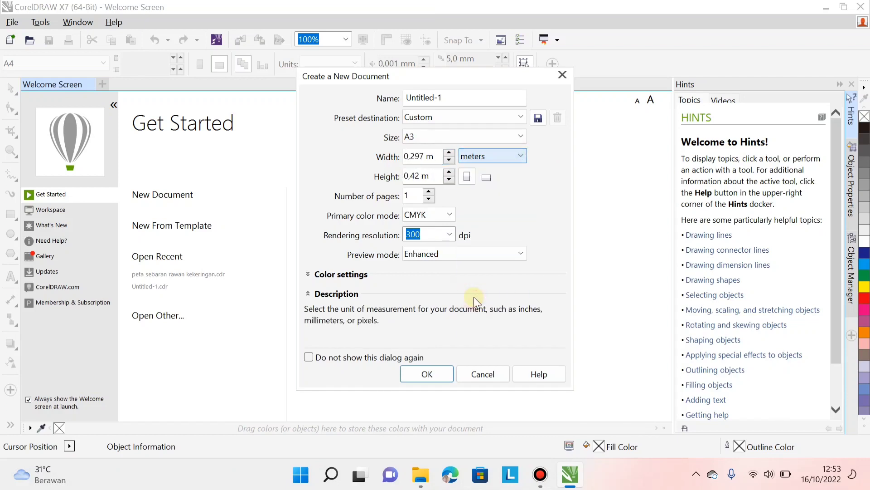
click(438, 156)
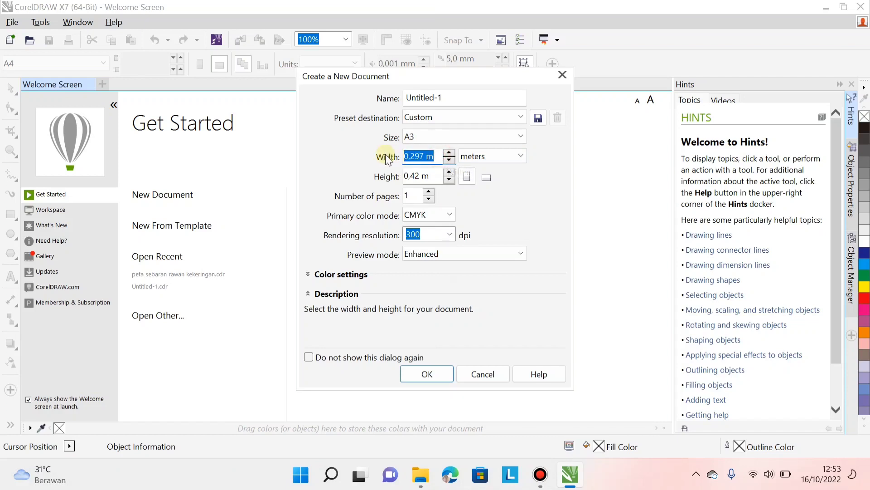
text(2)
key(Tab)
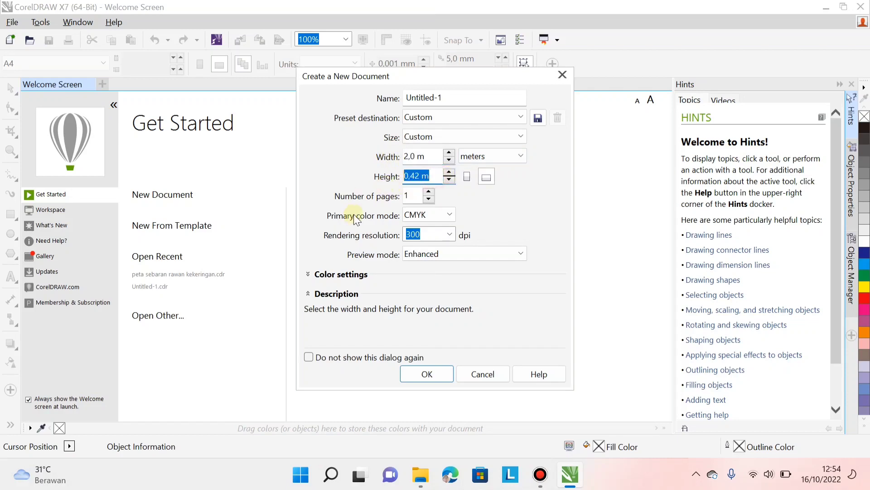
text(1)
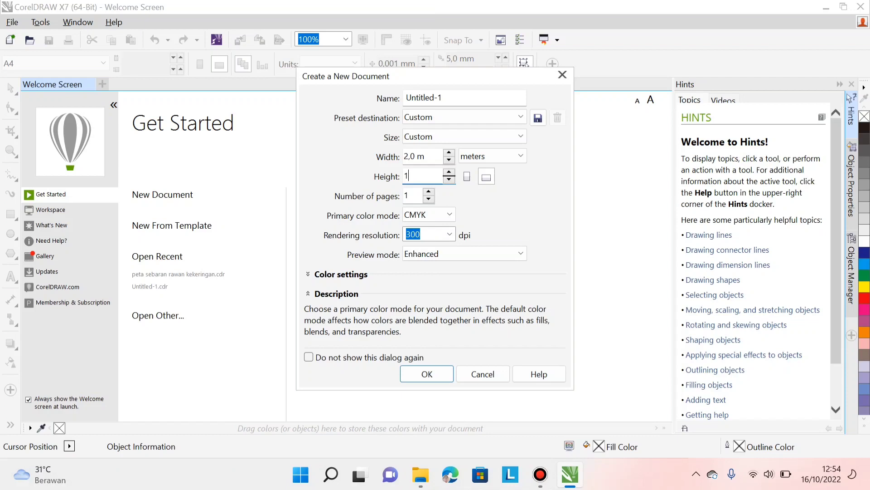
click(473, 180)
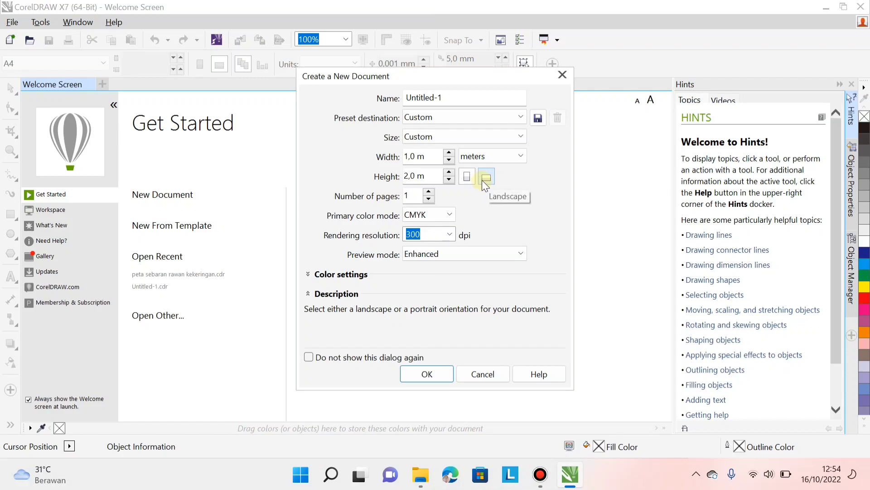
click(483, 179)
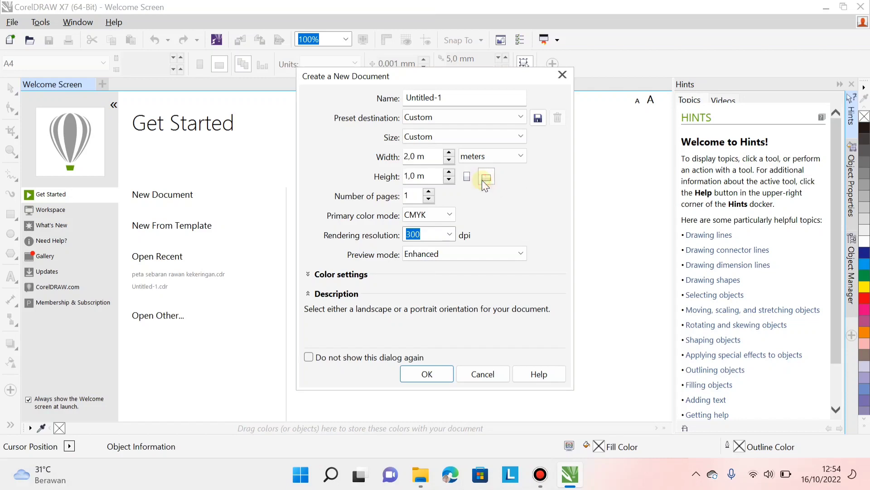
Try both RGB and CMYK as the new document's primary color mode.
click(451, 213)
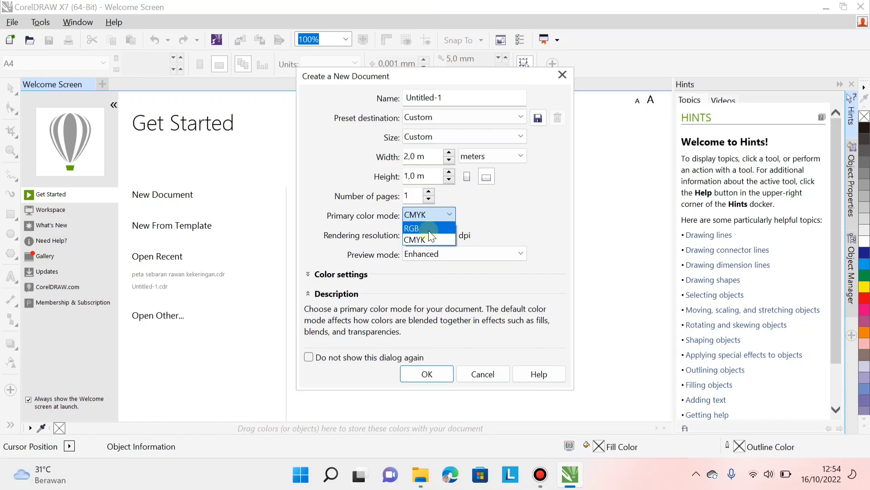
click(427, 228)
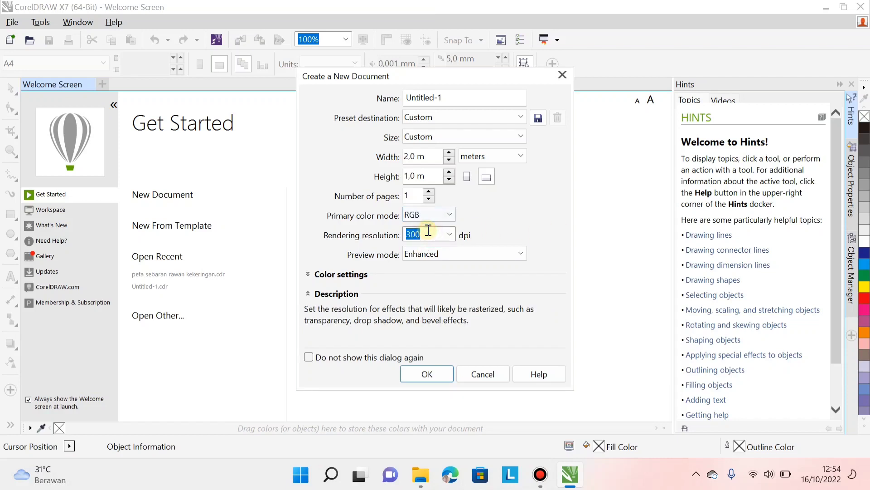
click(451, 214)
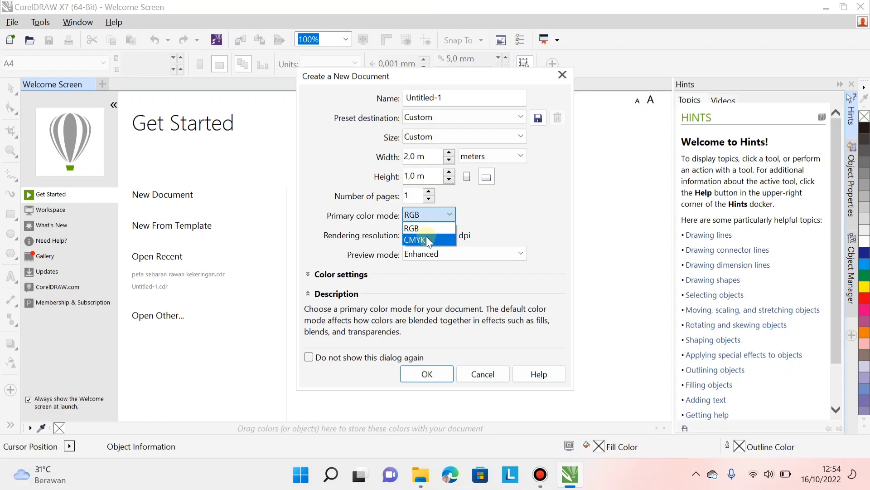
click(425, 229)
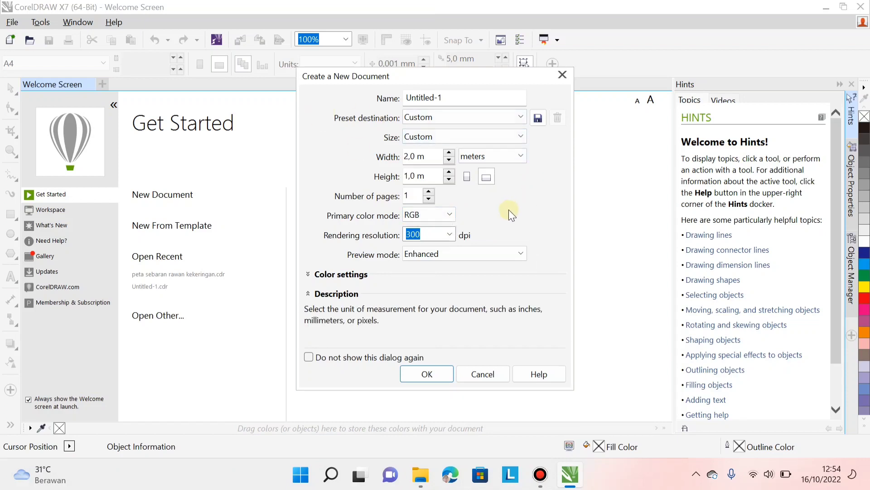
click(450, 216)
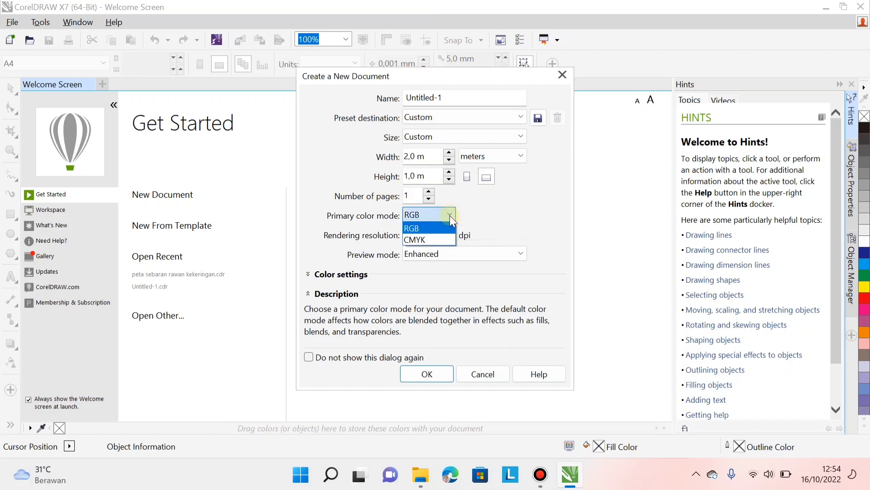
click(434, 240)
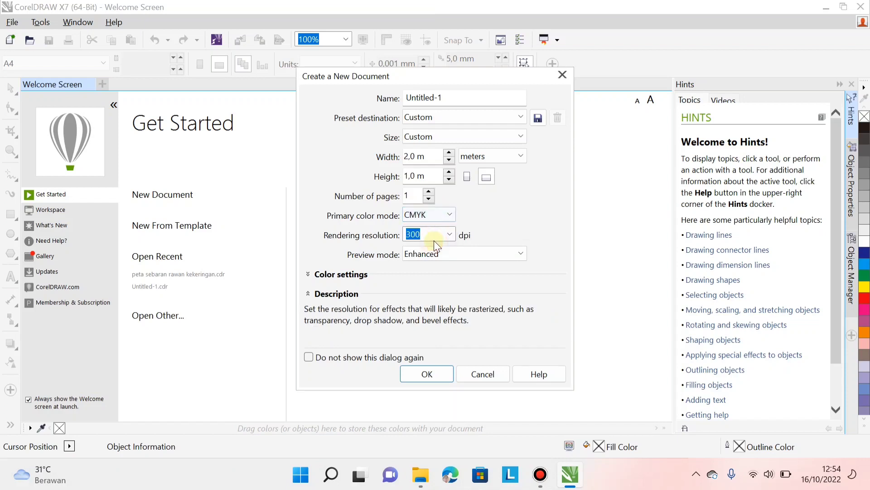
click(450, 215)
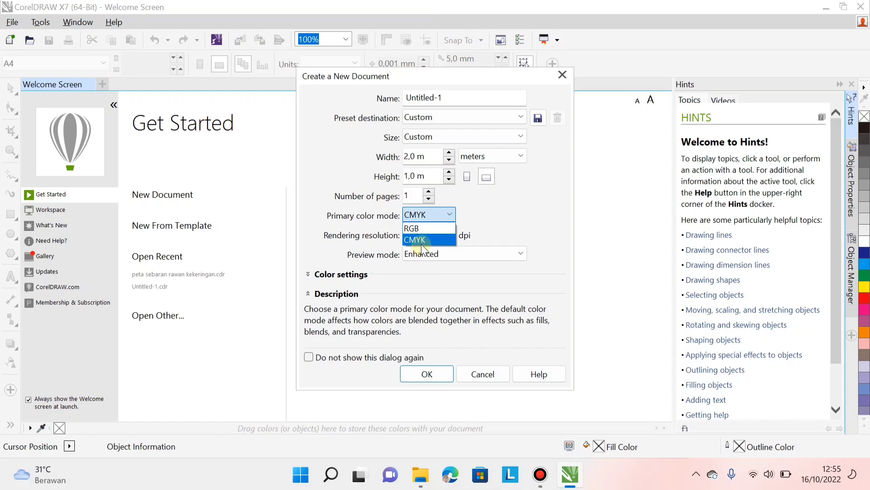
click(421, 244)
click(437, 216)
click(429, 229)
click(452, 213)
click(430, 240)
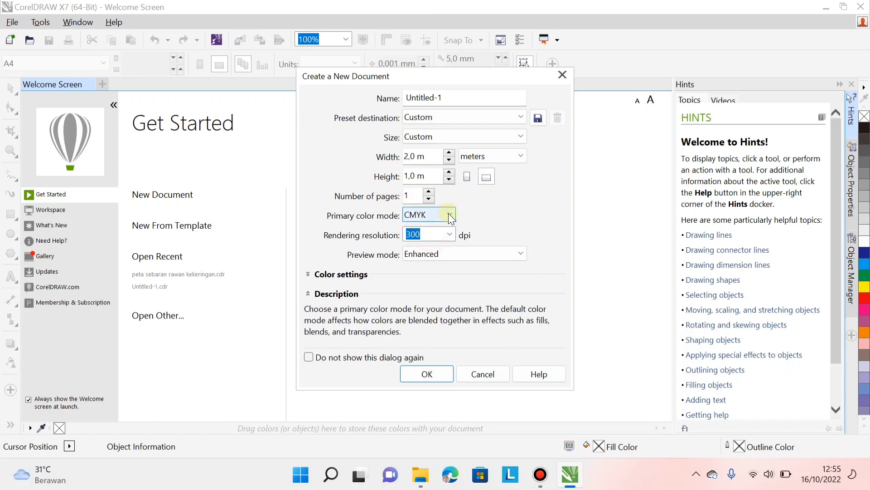
Set the primary color mode to RGB and create the document.
click(447, 213)
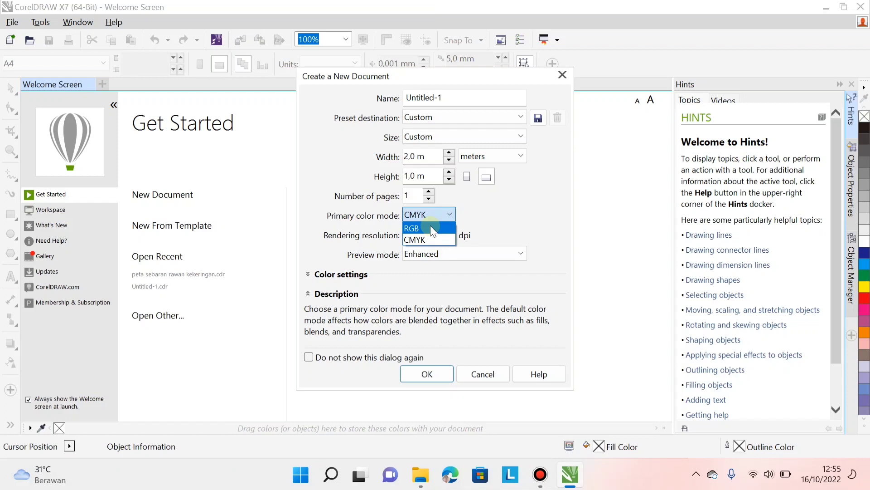
click(431, 227)
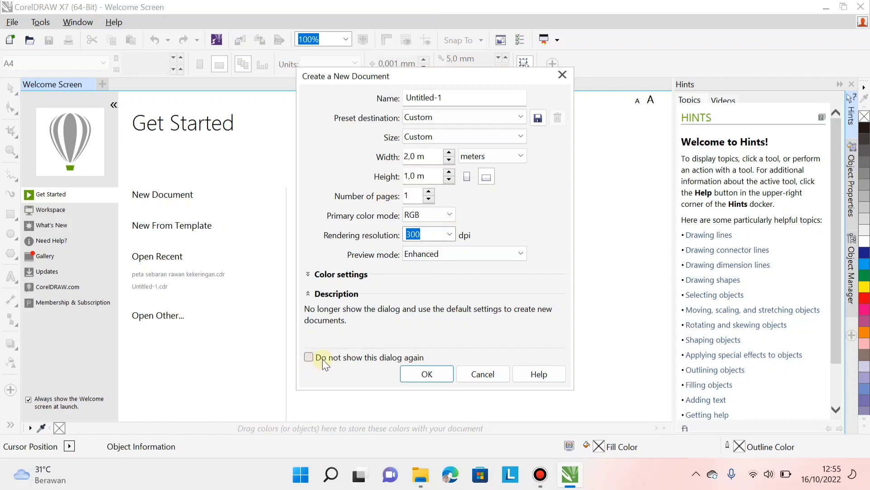
click(426, 374)
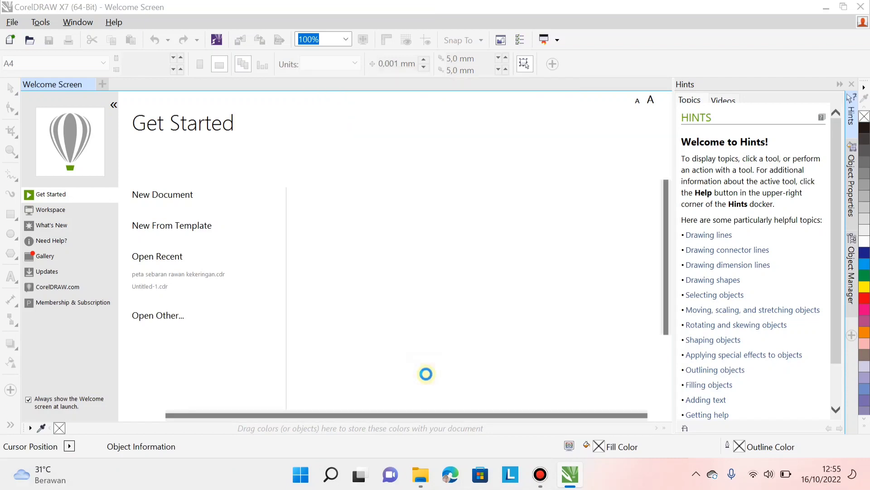
drag(120, 137, 602, 387)
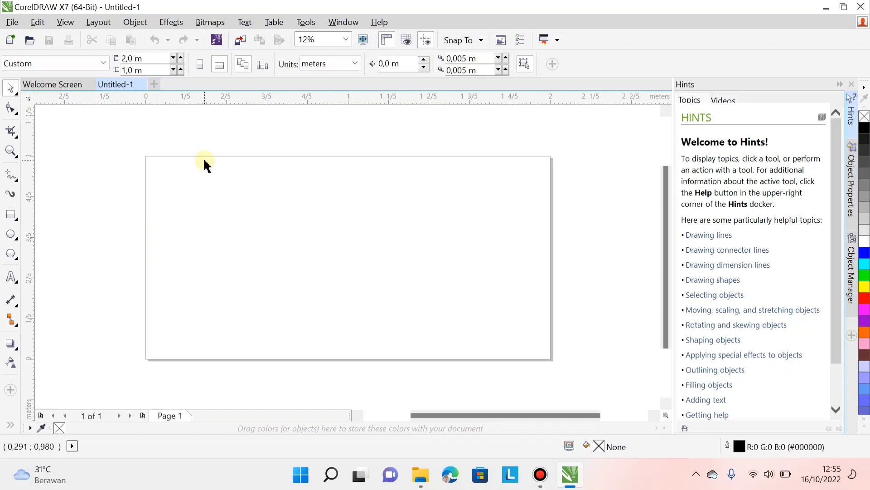
drag(110, 142, 588, 378)
drag(587, 381, 588, 381)
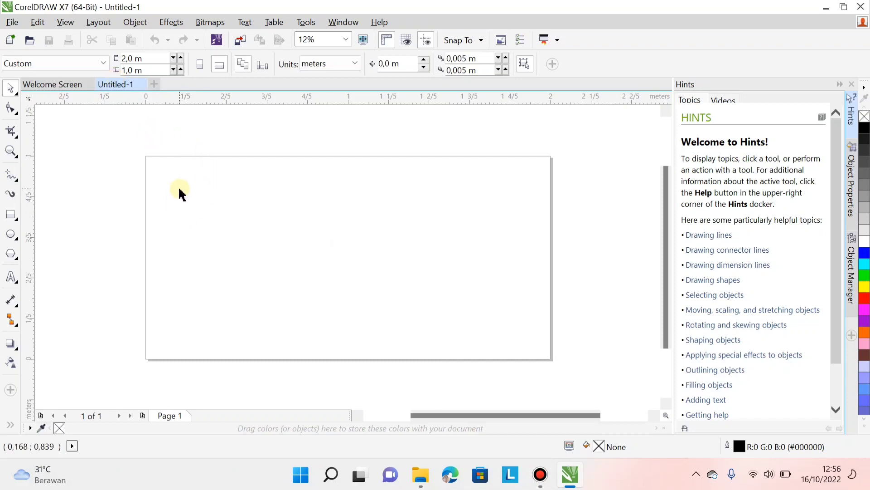
Change the document's page size from the custom format to the A4 preset.
click(102, 64)
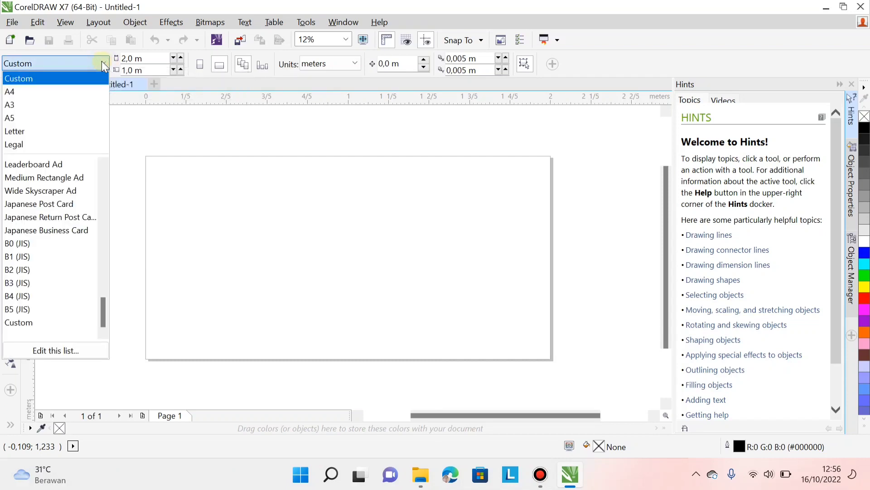
click(37, 91)
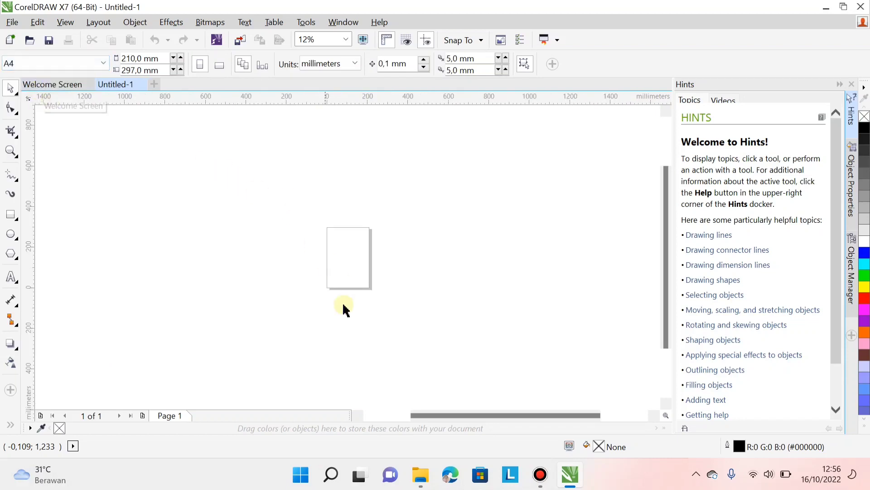
scroll(352, 293, up, 2)
scroll(352, 293, down, 1)
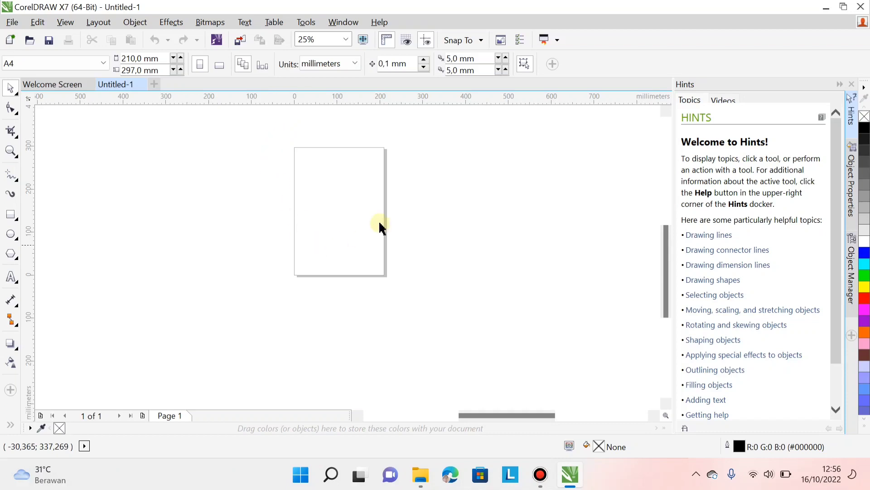
scroll(329, 185, up, 1)
scroll(329, 185, down, 1)
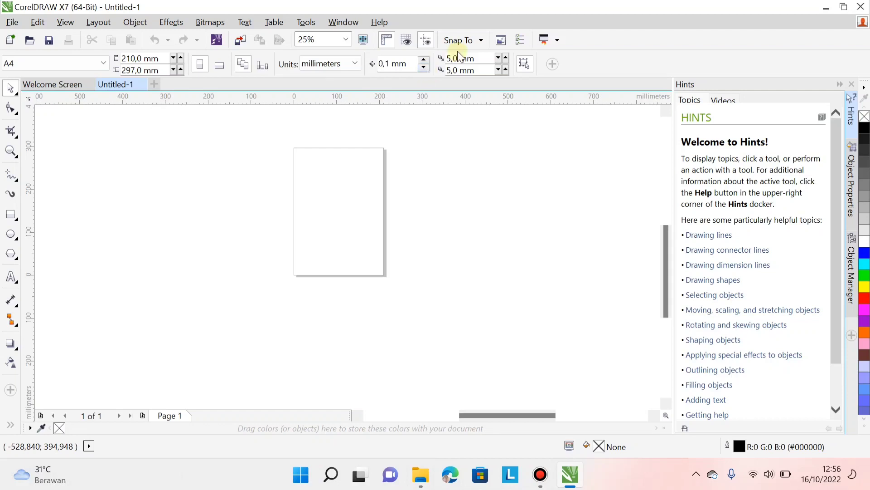
Look at the dialog for opening an existing drawing and close it without choosing a file.
click(31, 39)
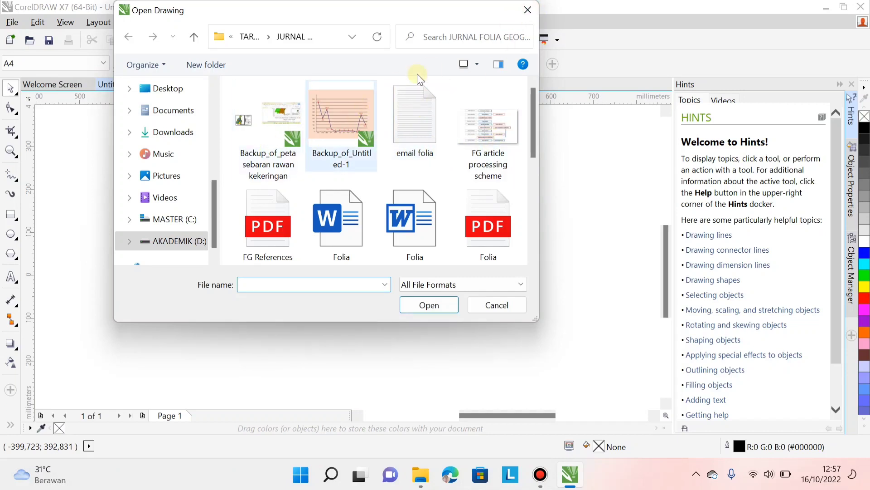
click(528, 13)
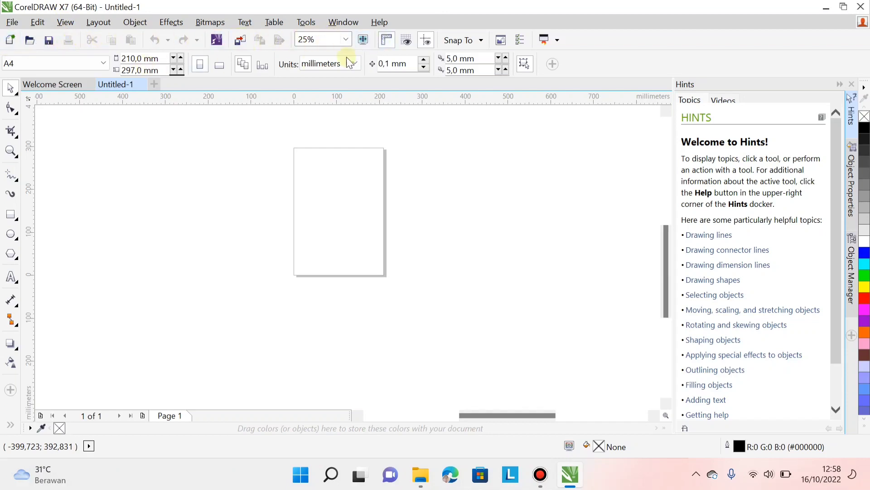
View the page at 200% and 100% zoom, then fit the whole page in view.
click(347, 41)
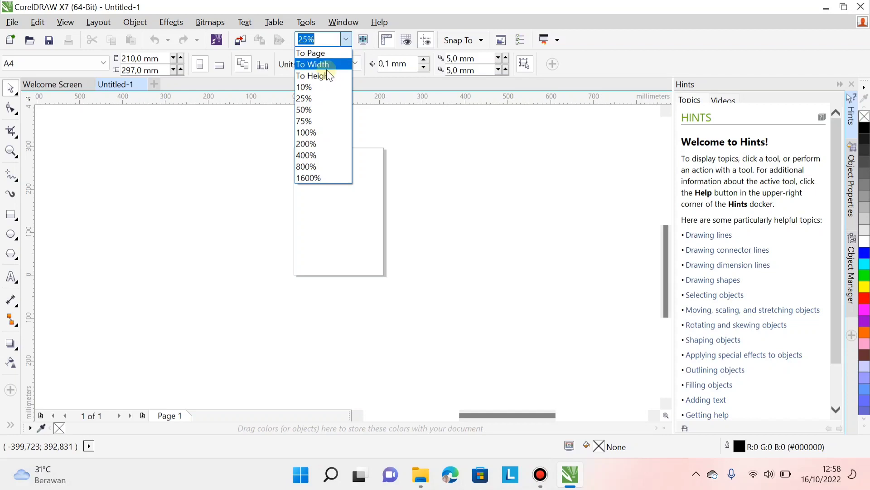
click(310, 142)
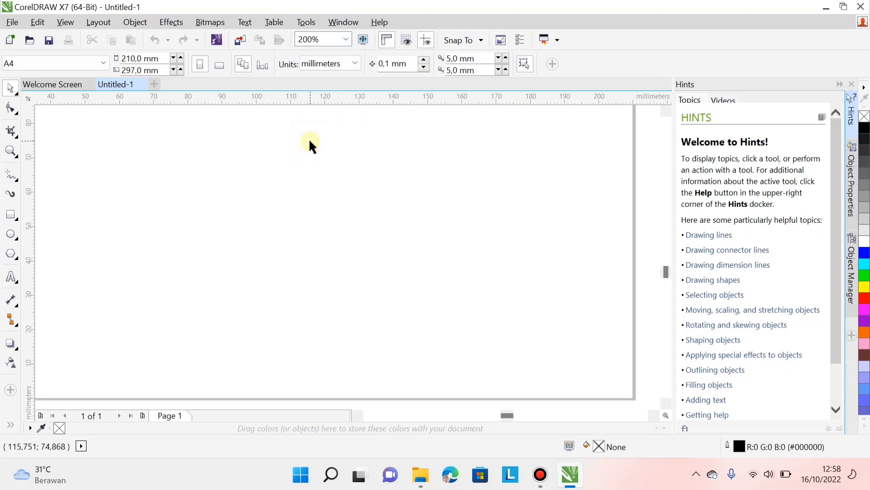
click(347, 40)
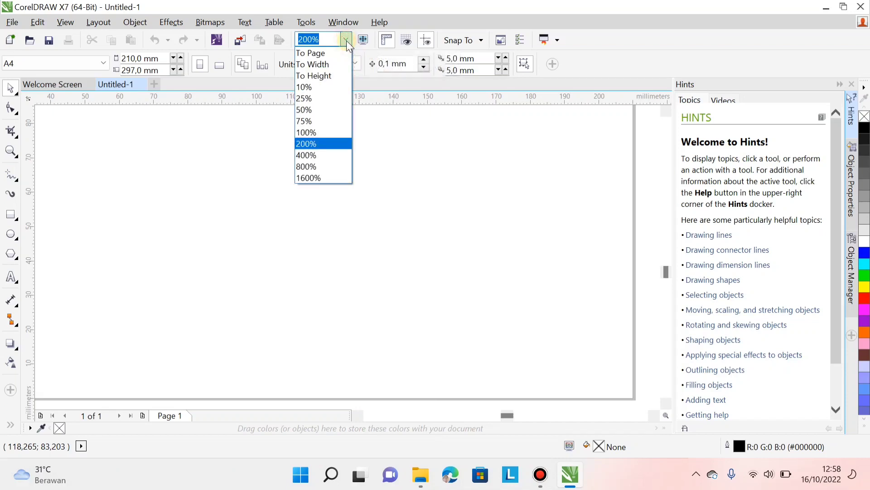
click(320, 133)
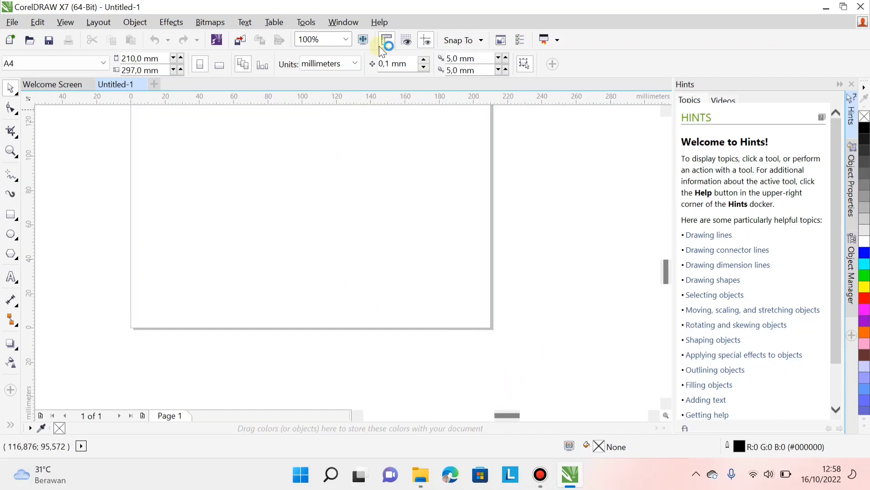
click(346, 40)
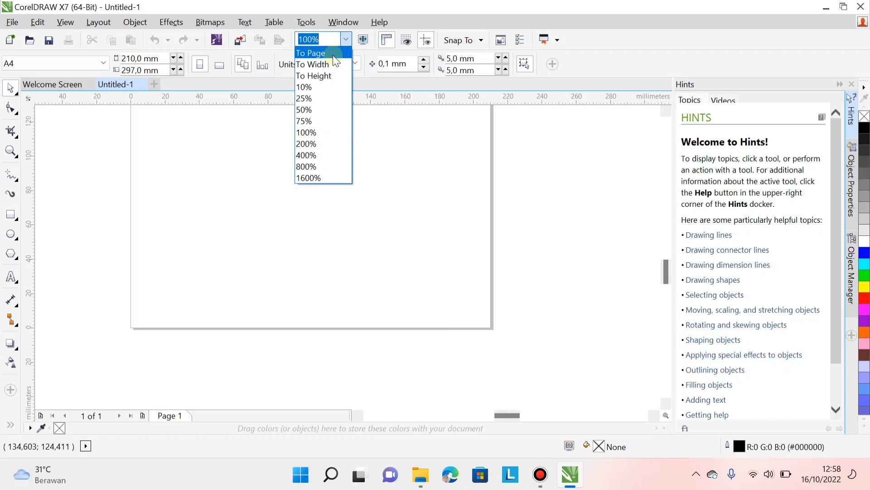
click(332, 56)
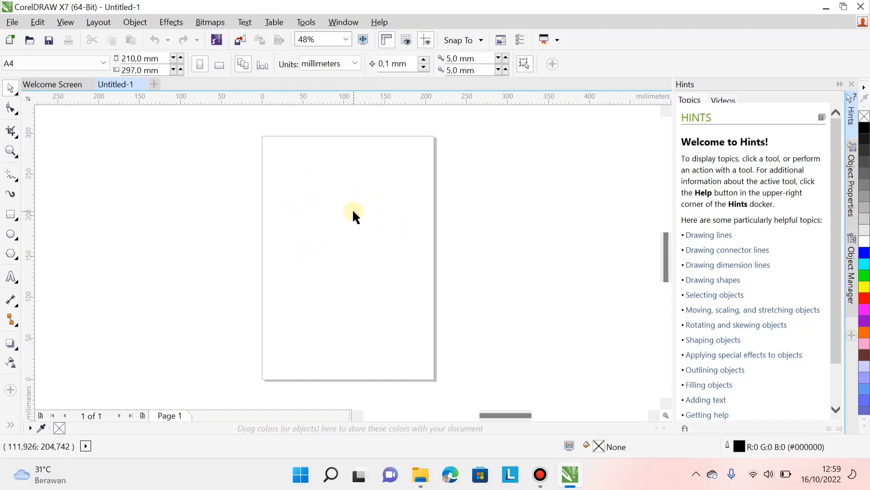
Zoom freely in and out around the upper part of the page and fit the whole page back in view.
scroll(354, 216, up, 5)
scroll(353, 216, down, 6)
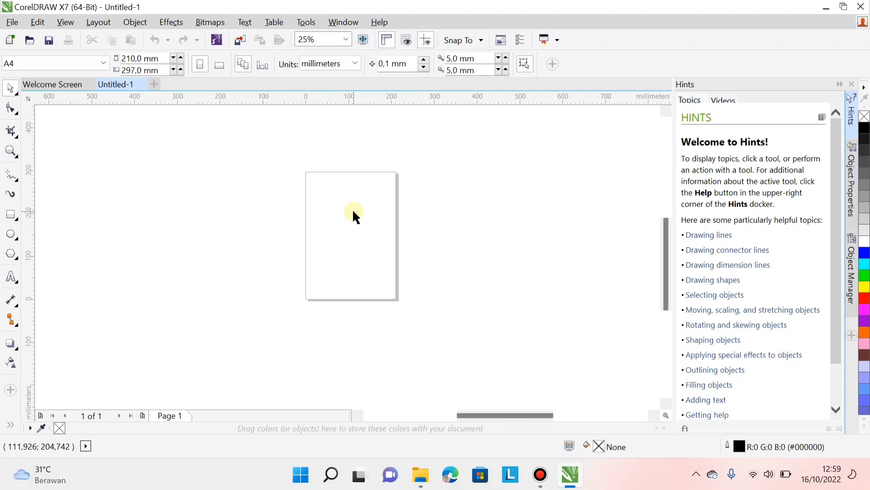
scroll(354, 217, up, 4)
scroll(355, 213, down, 5)
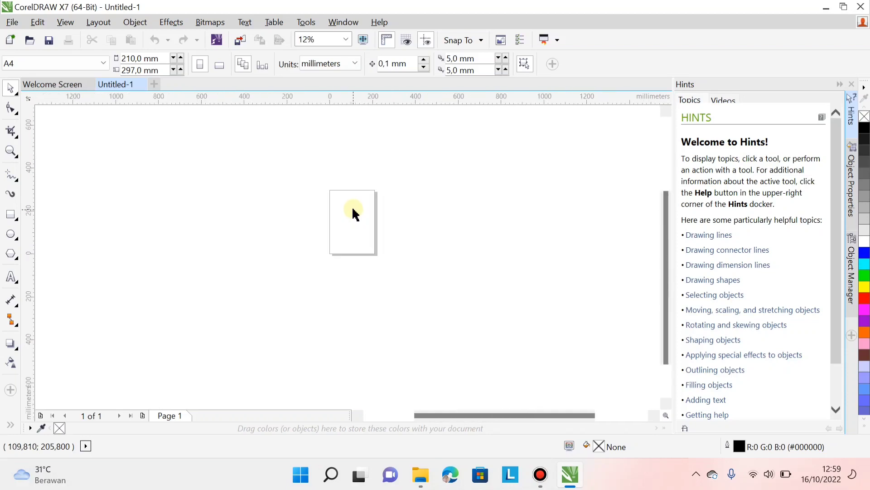
scroll(353, 212, up, 7)
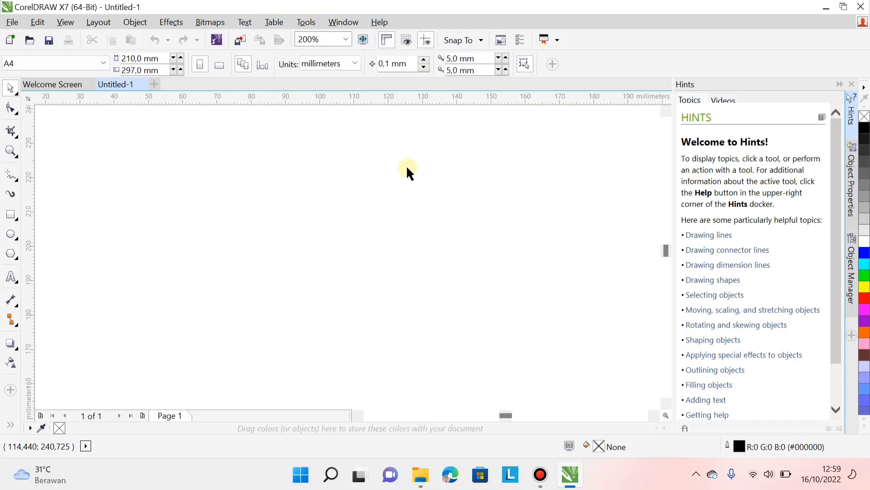
click(347, 40)
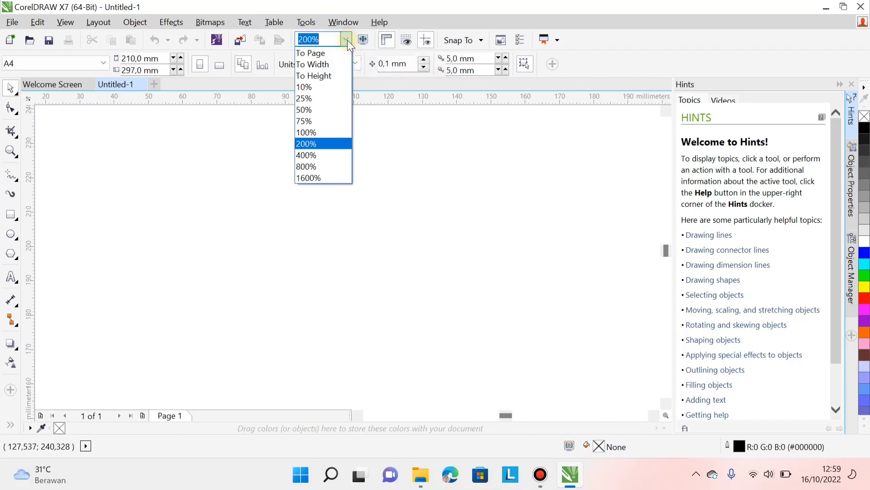
click(329, 53)
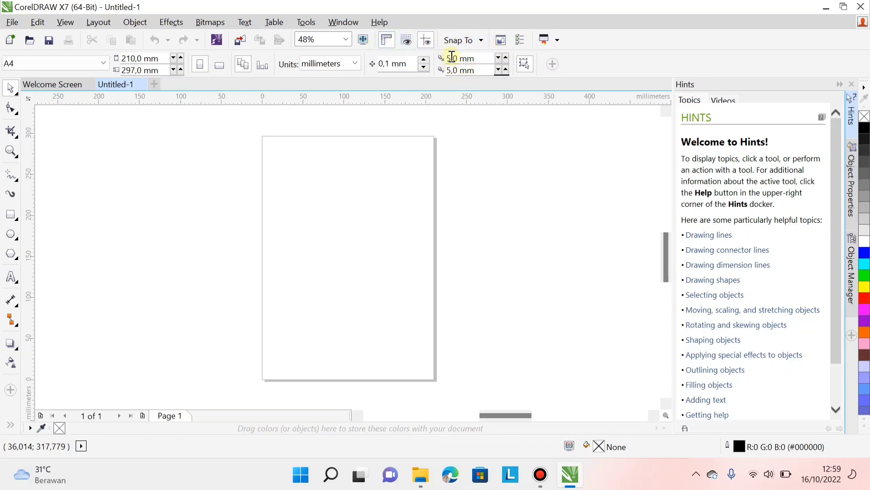
Try the document grid on and off, leave it hidden, and turn off the display of guidelines.
click(402, 42)
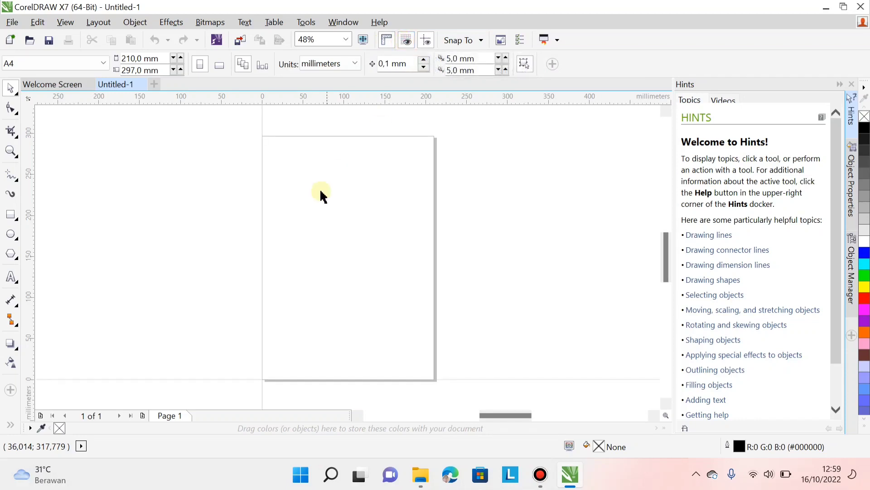
click(409, 42)
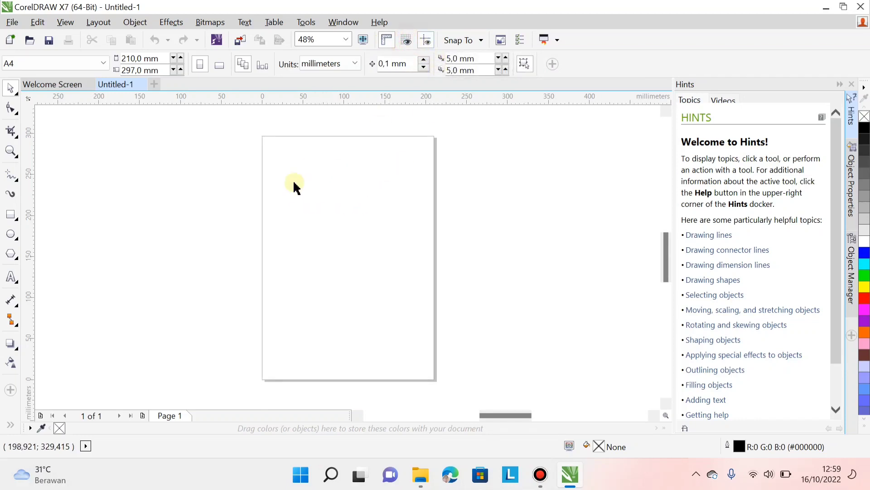
click(408, 40)
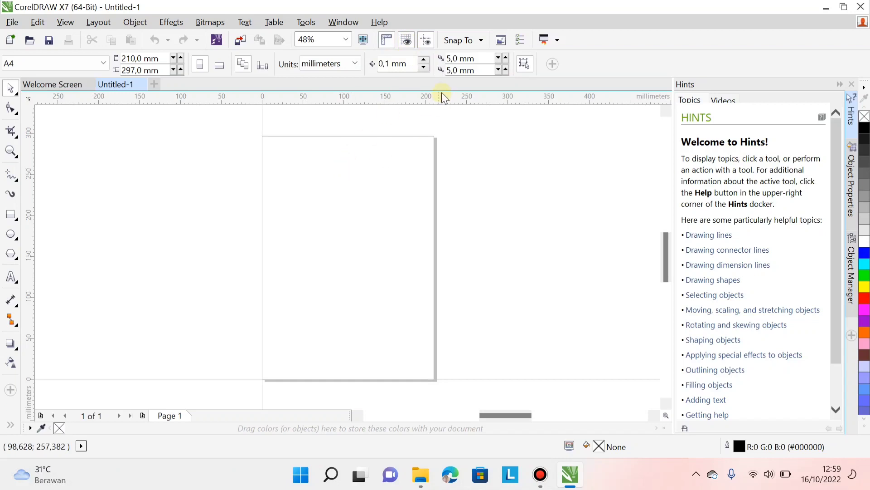
click(405, 42)
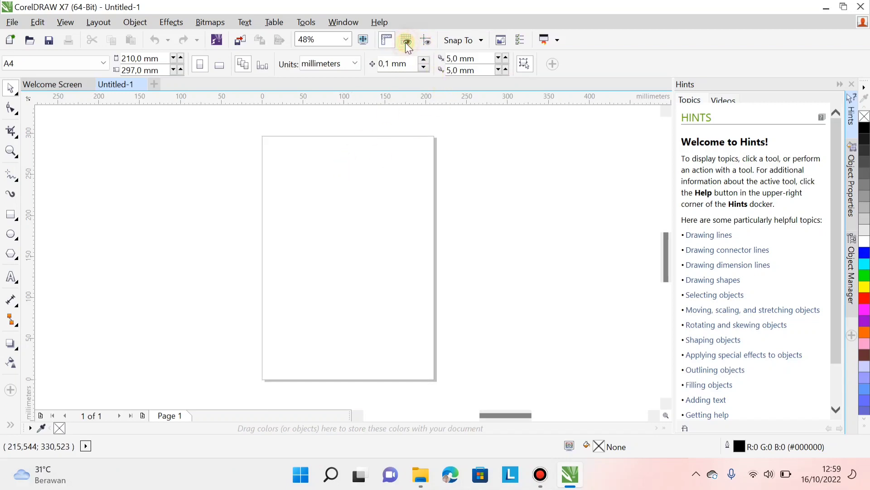
click(428, 44)
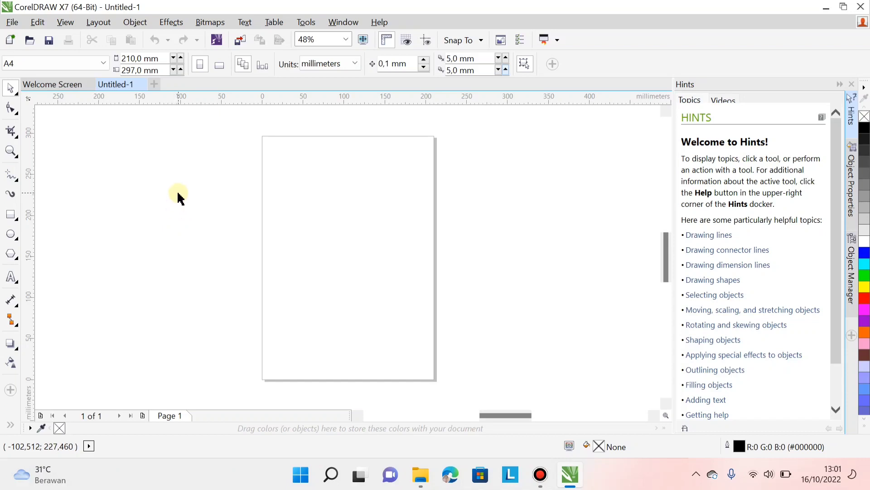
Add the artistic text "Ctr + E" slightly above the middle of the page.
click(11, 277)
click(311, 218)
text(Ctr)
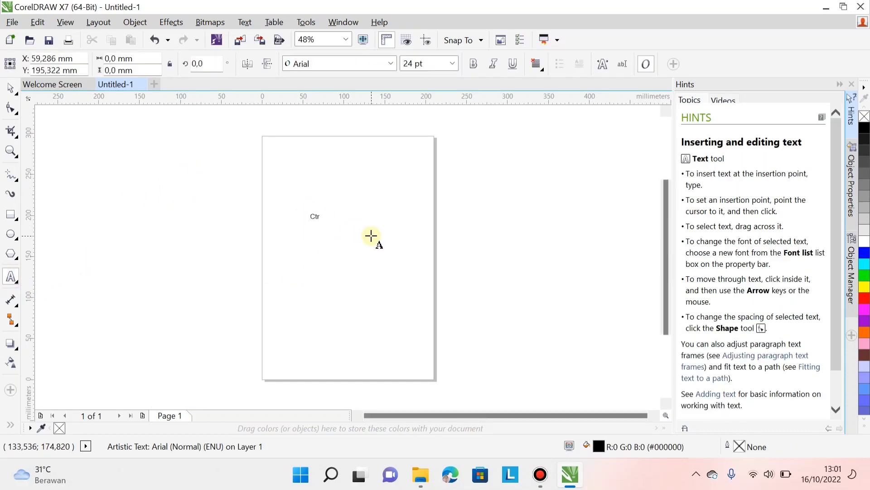
text( + E)
click(11, 87)
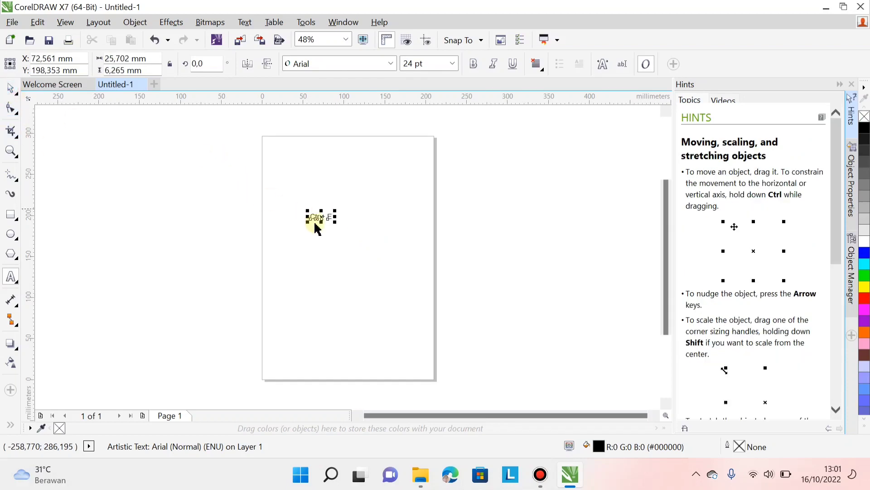
Enlarge the "Ctr + E" text proportionally to about 89 mm wide and 22 mm high, and deselect it.
drag(335, 221, 384, 232)
click(485, 195)
click(361, 223)
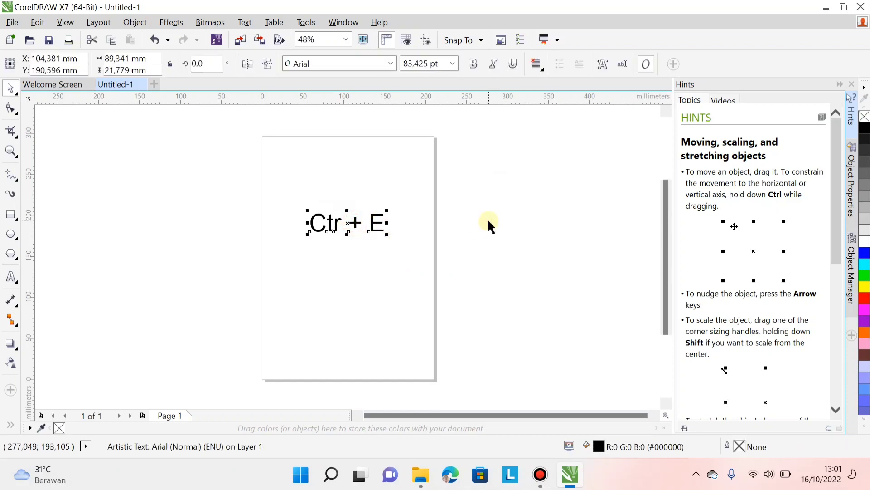
click(450, 222)
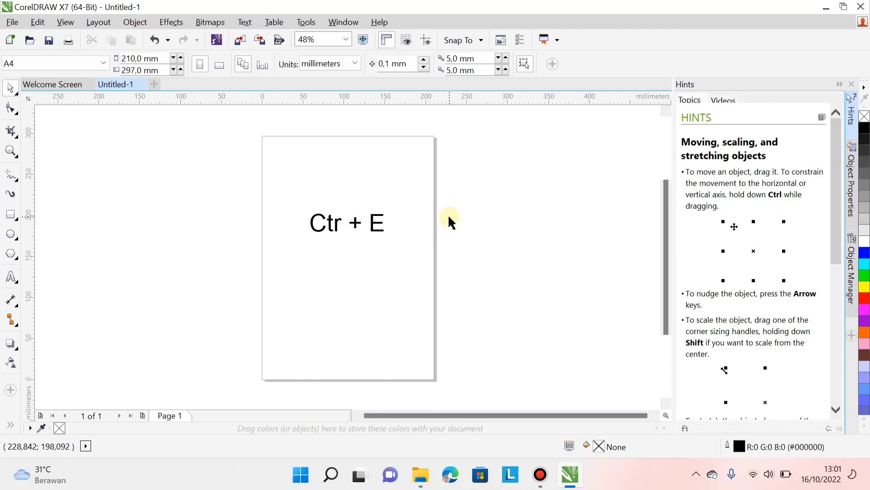
Delete the "Ctr + E" text from the page.
click(374, 224)
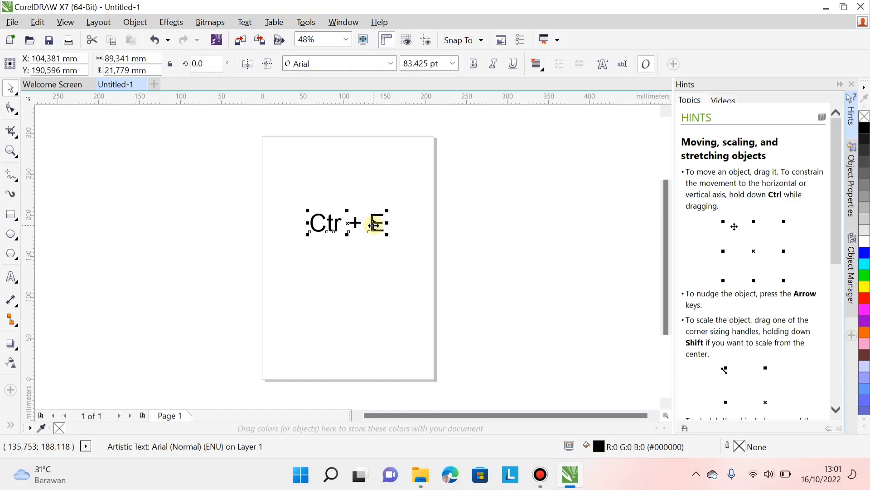
key(Delete)
click(10, 23)
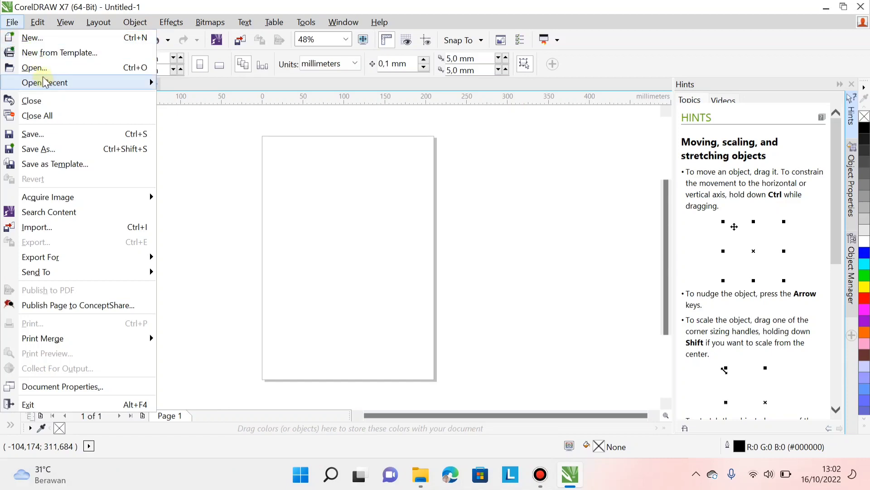
mouse_move(47, 84)
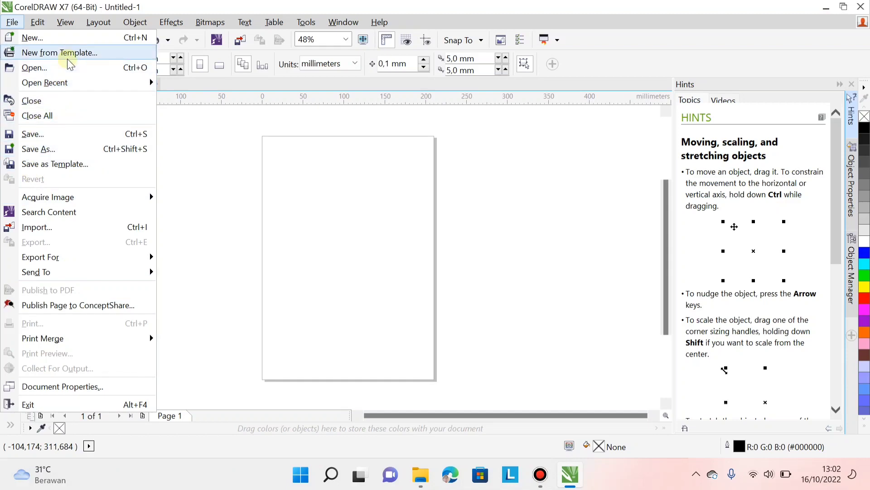
mouse_move(45, 264)
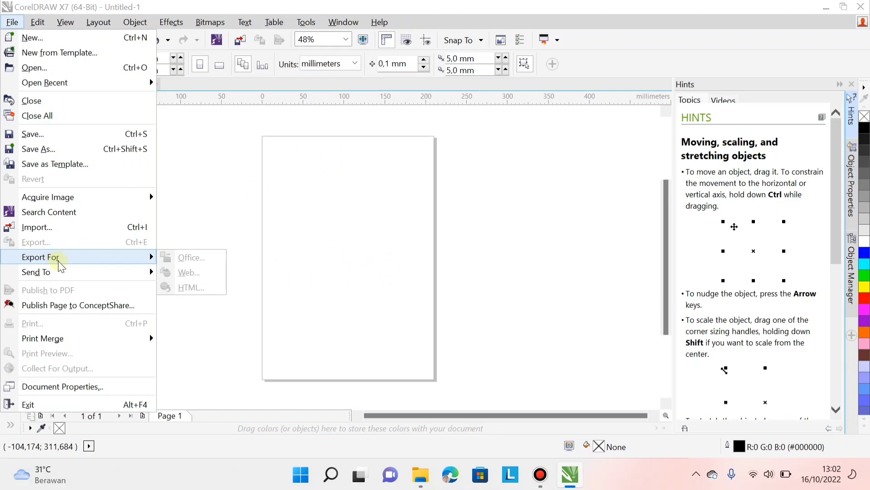
click(202, 175)
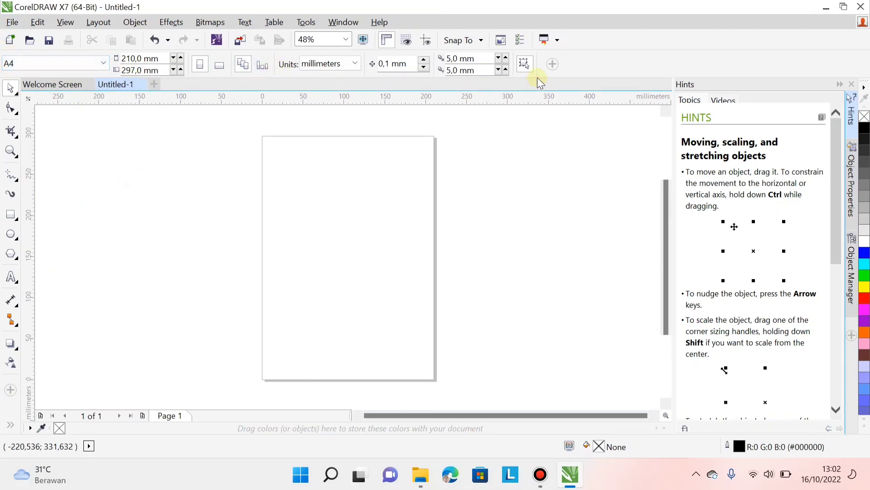
Set the page size to apply to the current page only, keeping the A4 width and height.
click(163, 59)
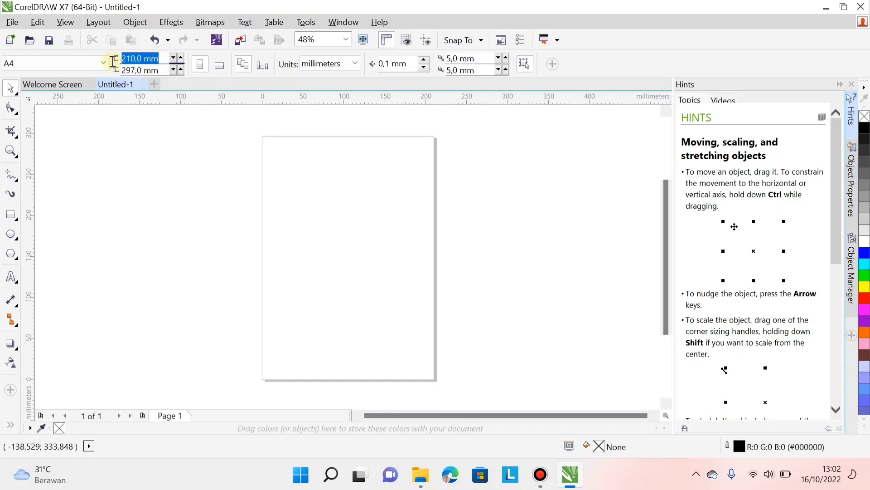
click(159, 71)
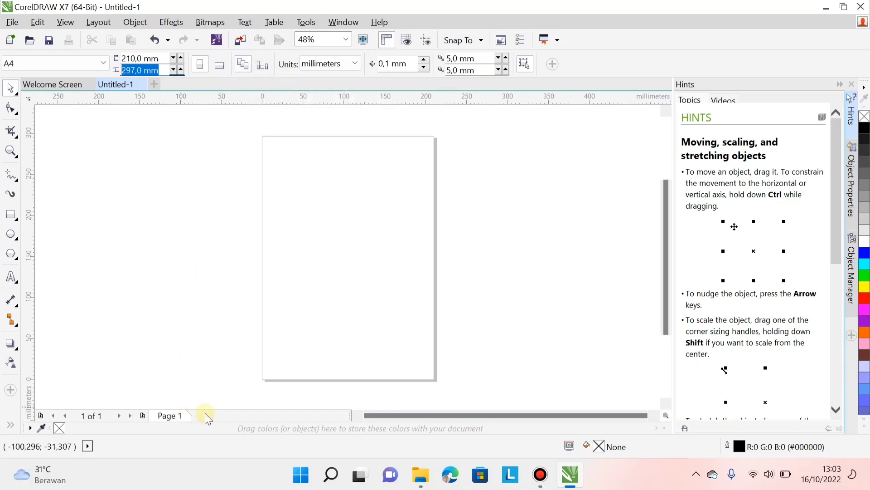
click(172, 419)
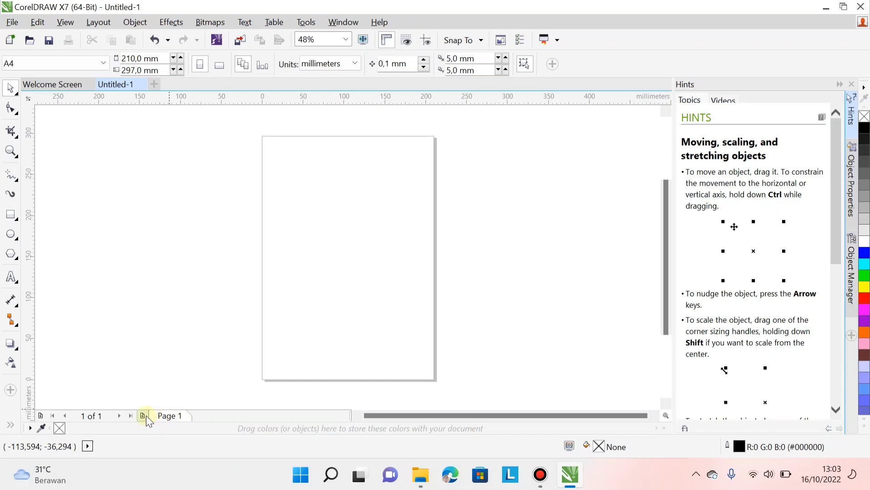
click(263, 66)
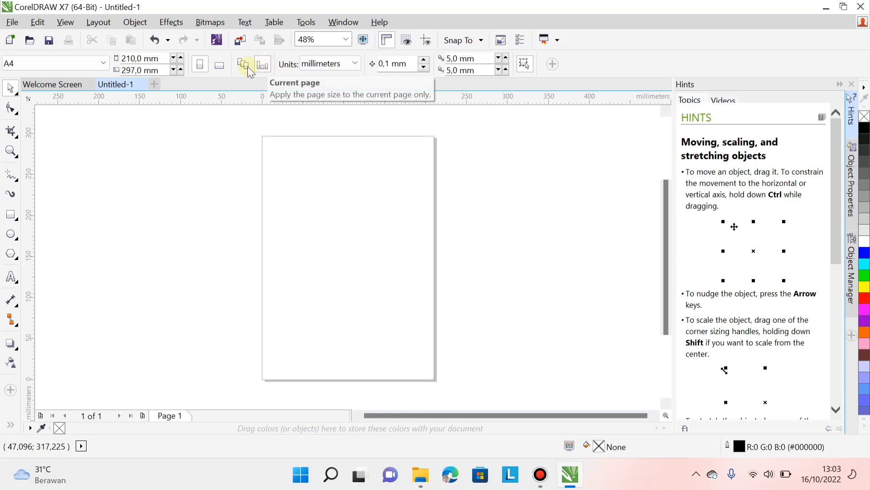
Keep the page size applied to the current page only and set the drawing units to centimeters.
click(242, 64)
click(265, 67)
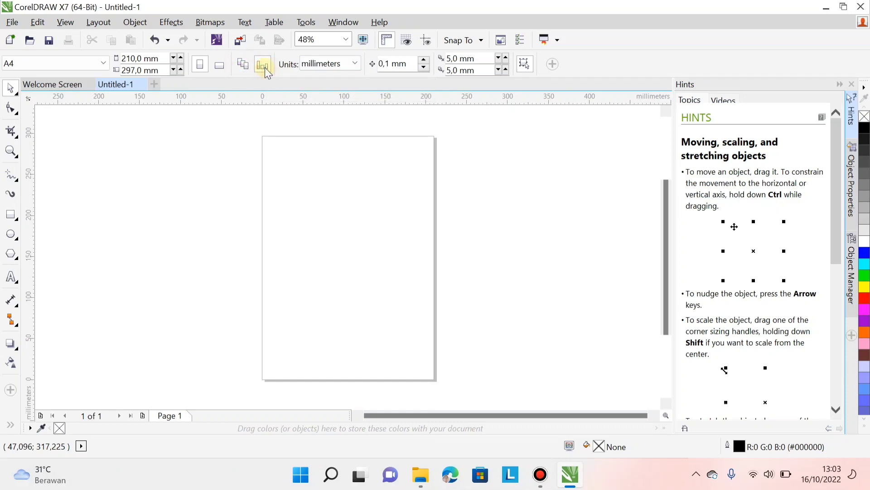
click(355, 65)
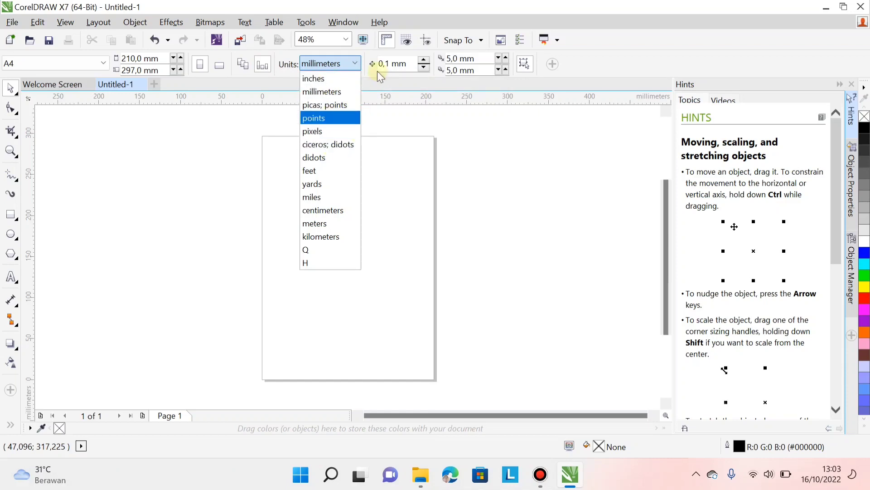
click(320, 209)
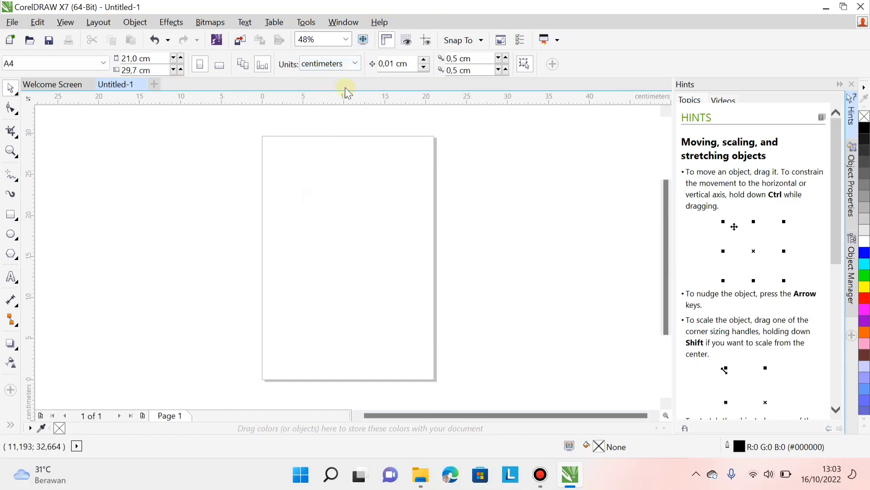
click(354, 62)
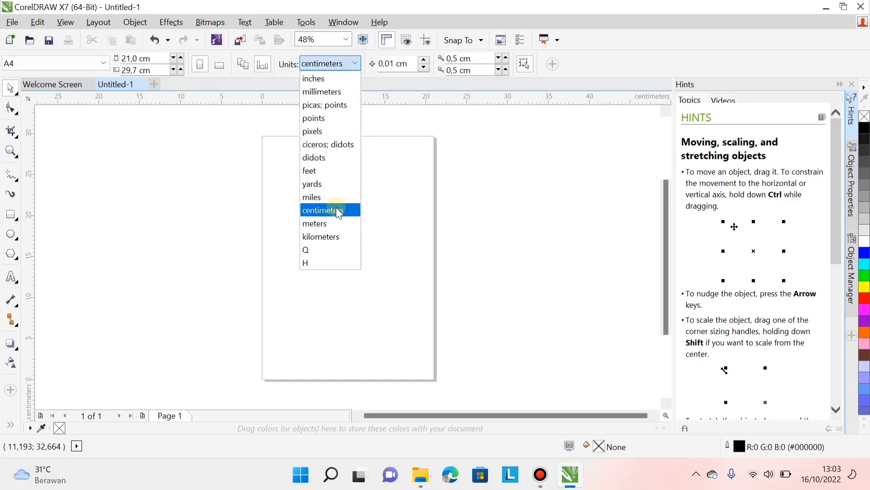
click(338, 210)
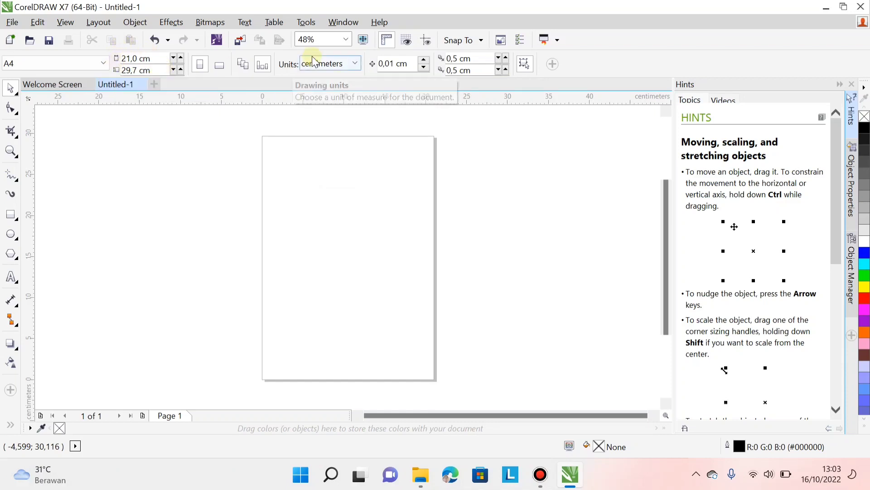
Try inches, miles, meters and kilometers as drawing units and set them back to centimeters.
click(355, 63)
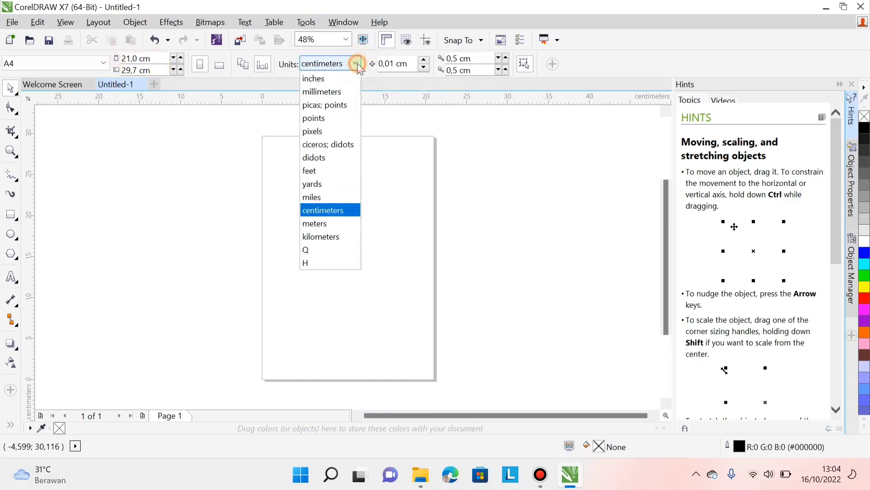
click(334, 79)
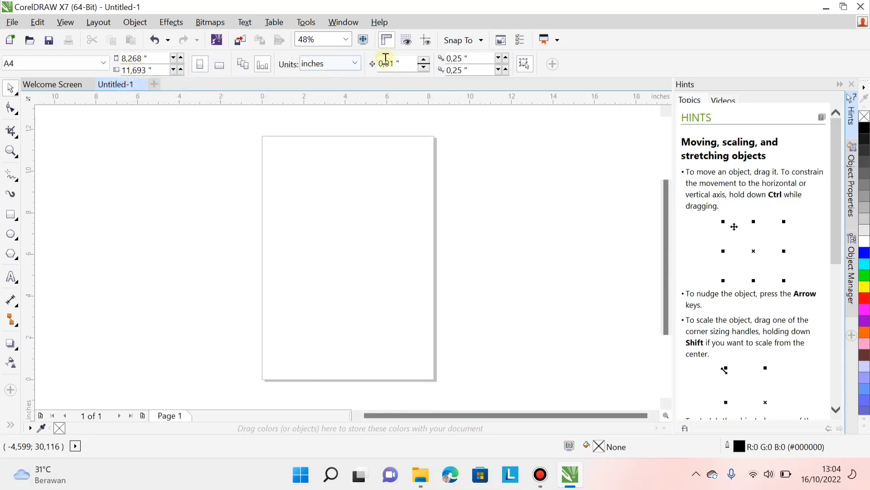
click(356, 64)
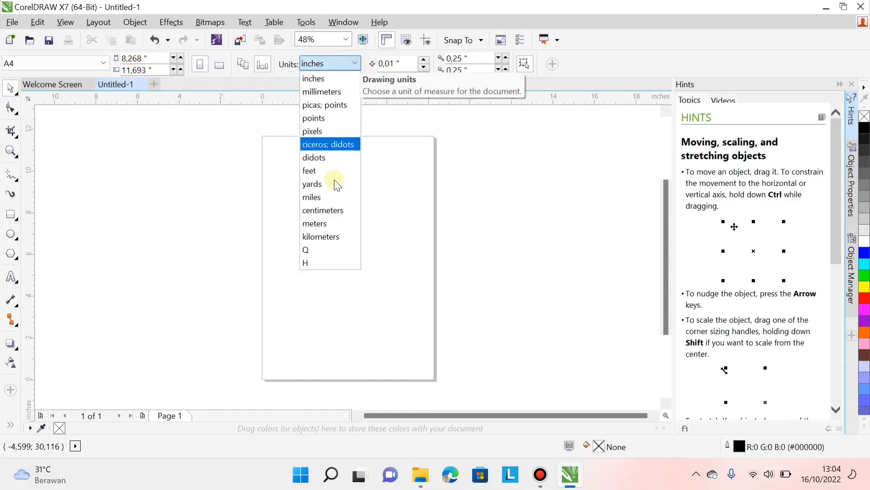
click(334, 196)
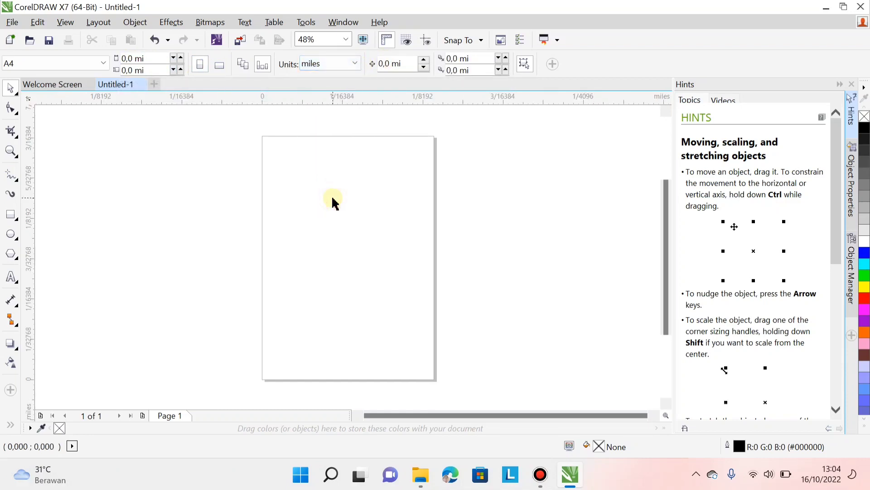
click(353, 66)
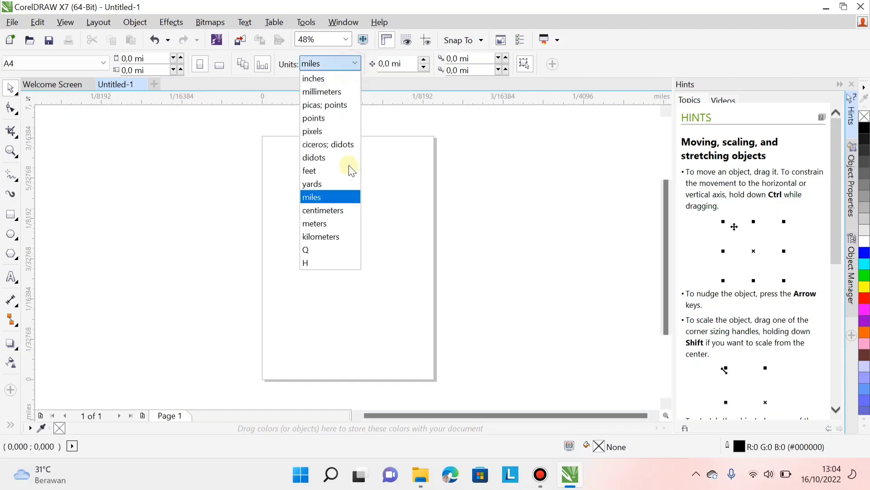
click(341, 223)
click(355, 64)
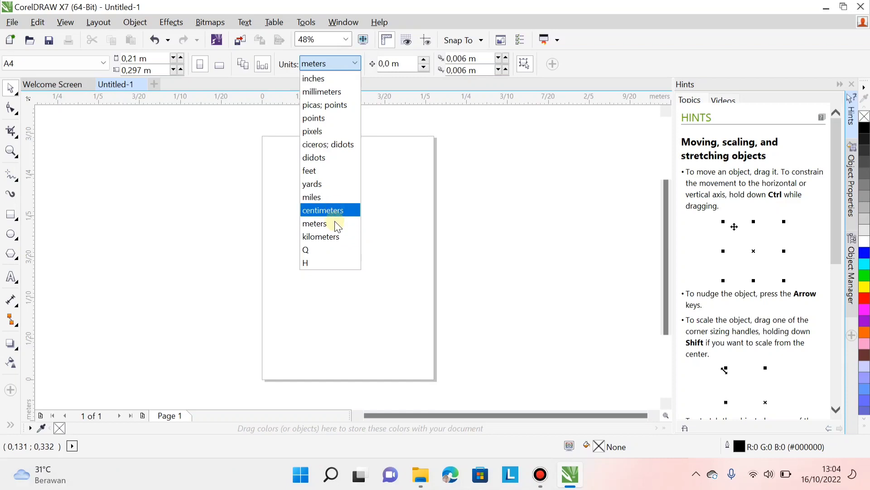
click(335, 237)
click(355, 64)
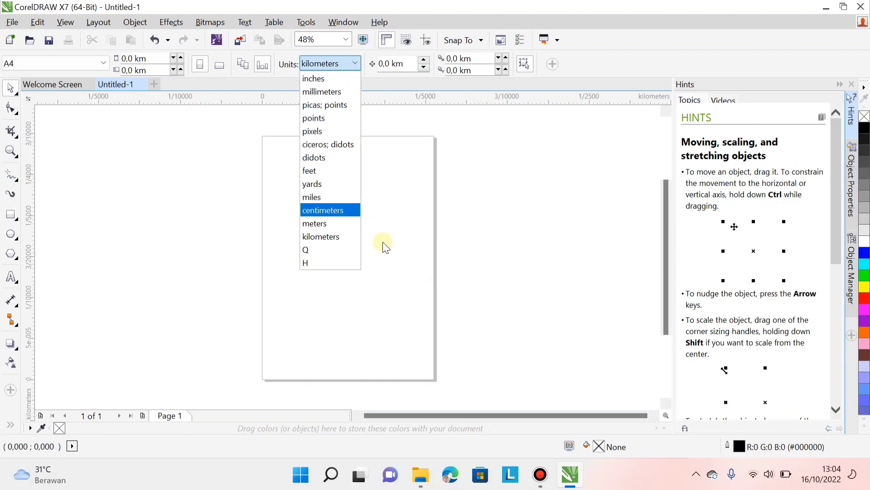
click(330, 211)
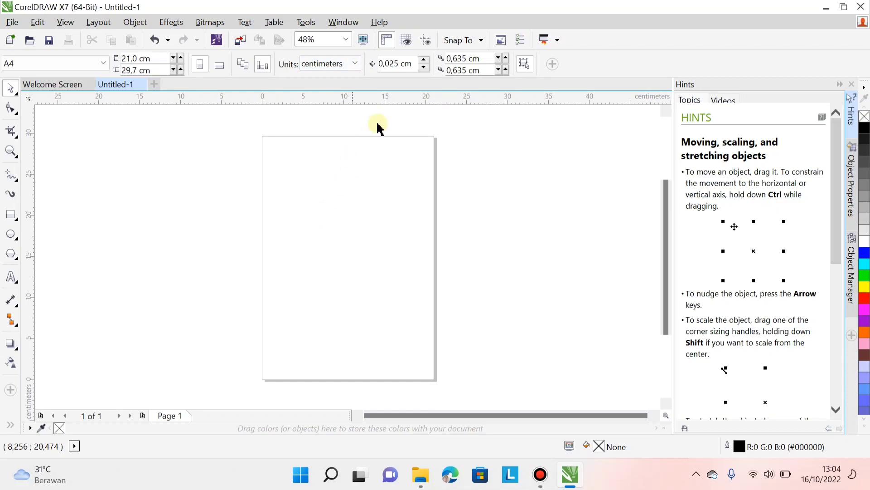
Draw a rectangle about 9.1 cm wide and 8.4 cm high in the upper half of the page and select it.
click(417, 65)
drag(416, 65, 378, 72)
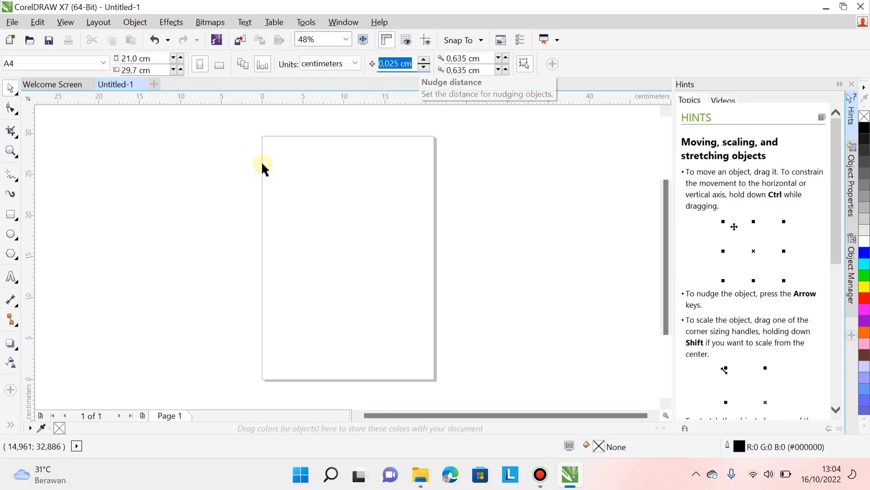
click(11, 215)
mouse_move(314, 181)
mouse_down()
mouse_move(414, 274)
mouse_move(389, 249)
mouse_up()
click(11, 88)
click(433, 189)
click(345, 203)
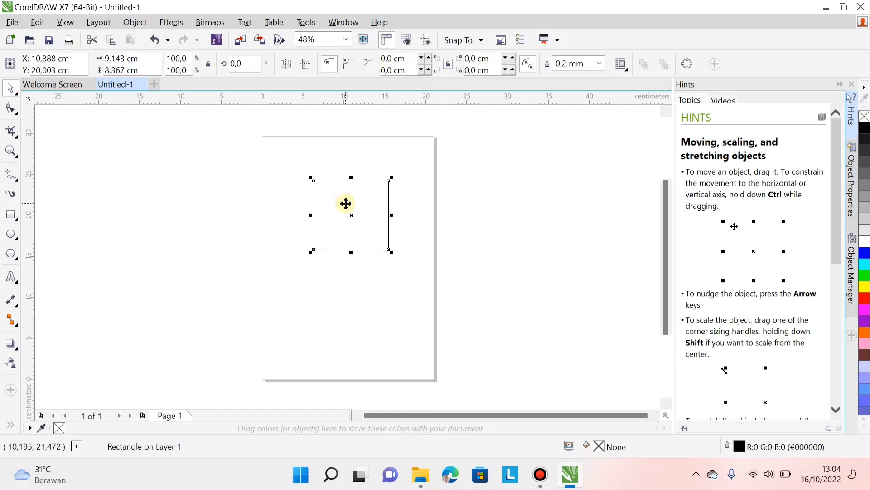
Nudge the rectangle down about 1.4 cm in small increments and deselect it.
key(Down)
key(Down)
key(Down)
key(Down)
key(Down)
key(Down)
key(Down)
key(Down)
key(Down)
key(Down)
key(Down)
key(Down)
key(Down)
key(Down)
key(Down)
key(Down)
key(Down)
key(Down)
key(Down)
key(Down)
key(Down)
key(Down)
key(Down)
key(Down)
key(Down)
key(Down)
key(Down)
key(Down)
key(Down)
key(Down)
key(Down)
key(Down)
key(Down)
key(Down)
key(Down)
key(Down)
key(Down)
key(Down)
key(Down)
key(Down)
key(Down)
key(Down)
key(Down)
key(Down)
key(Down)
key(Down)
key(Down)
click(493, 186)
click(328, 218)
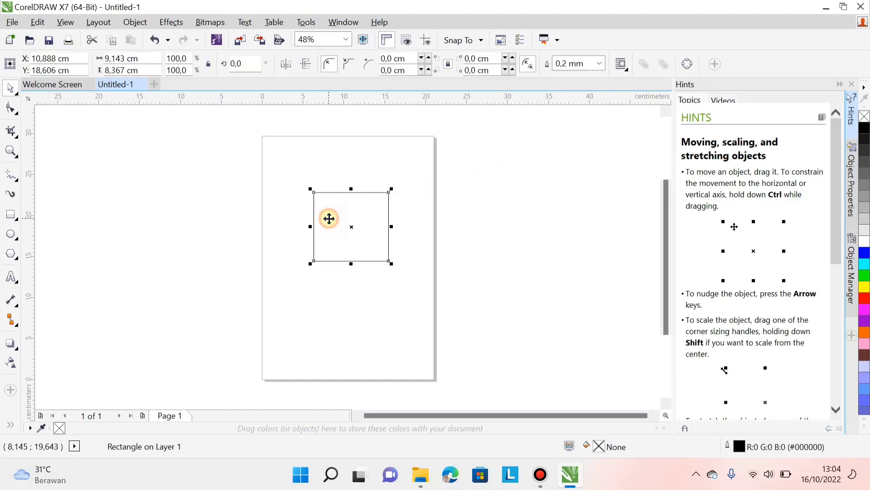
click(445, 231)
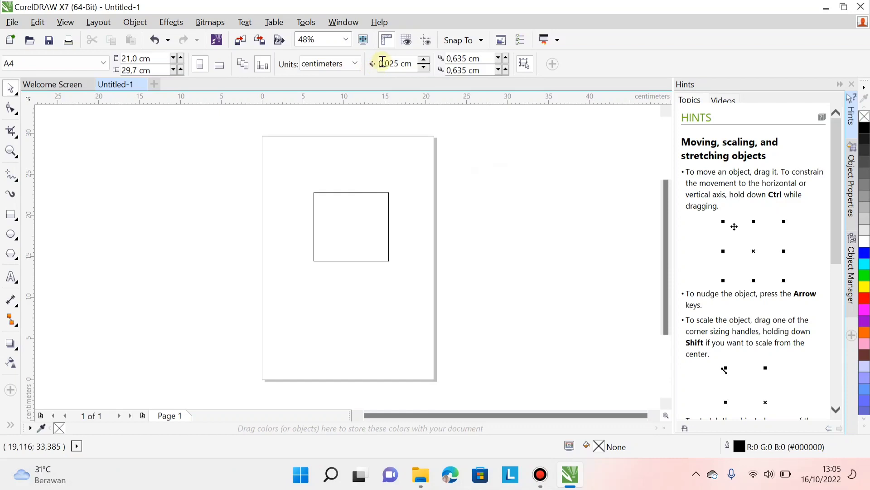
Set the nudge distance to 1 cm with nothing selected.
drag(378, 64, 423, 66)
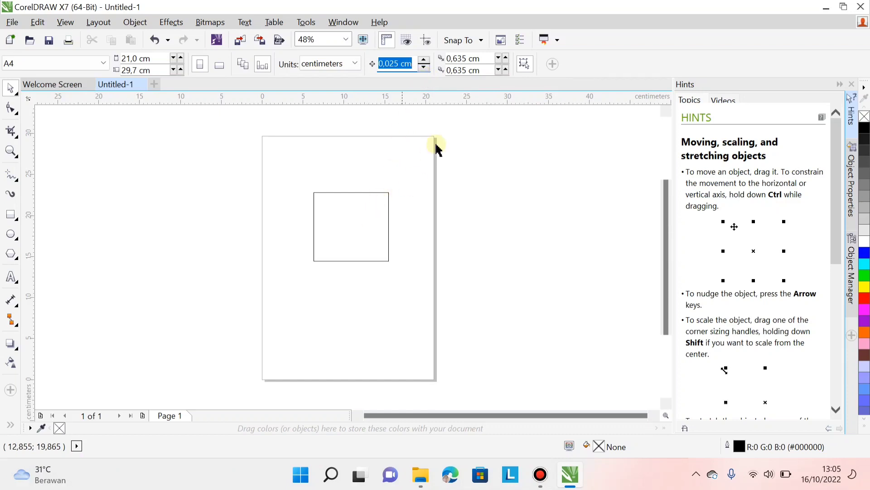
click(495, 143)
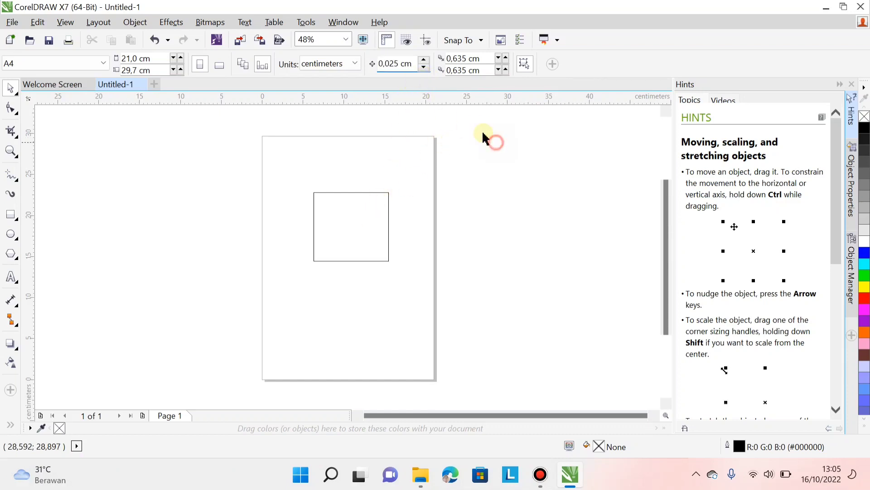
click(415, 64)
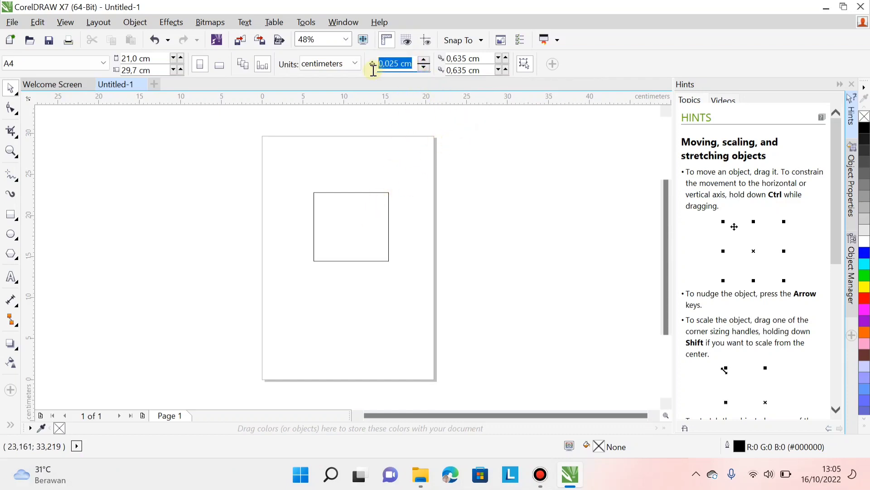
text(1)
key(Return)
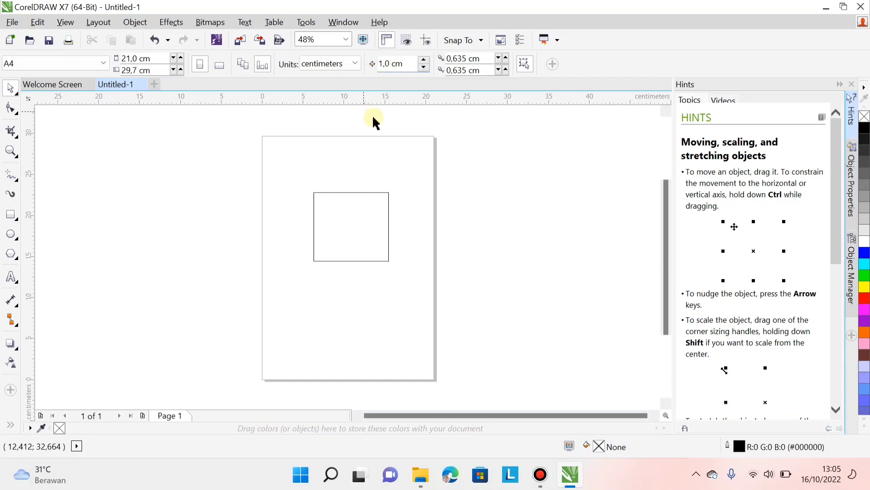
Nudge the rectangle down by 7 cm in 1 cm increments and deselect it.
click(342, 228)
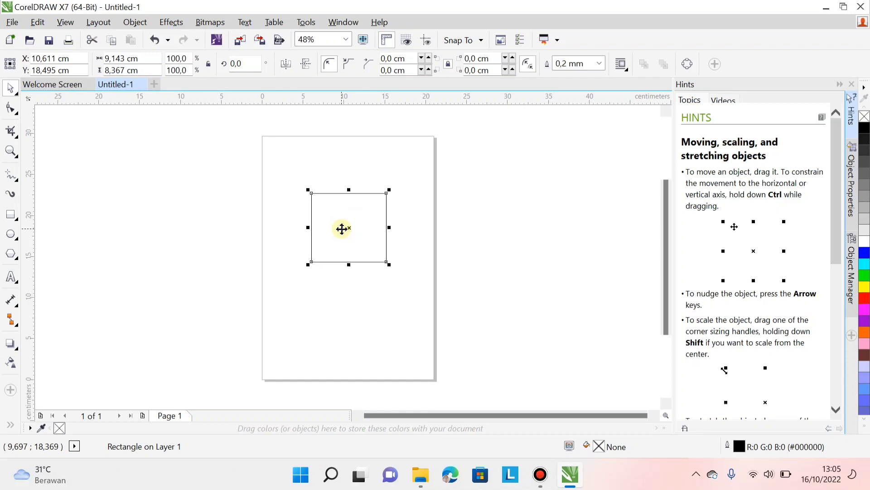
key(Down)
key(Down)
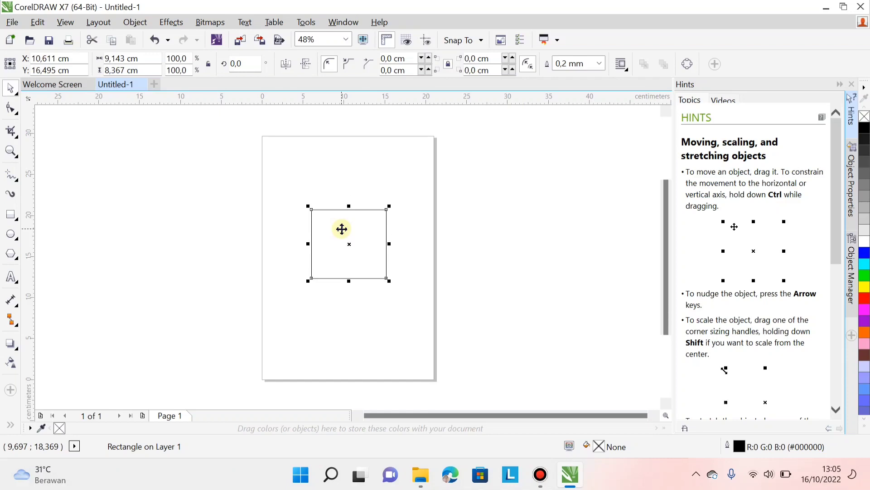
key(Down)
key(Down)
key(Down)
key(Down)
key(Down)
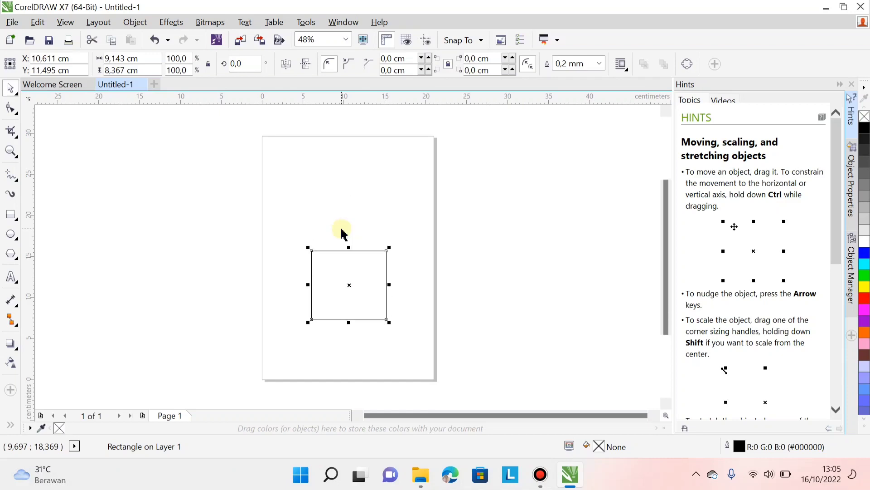
click(519, 168)
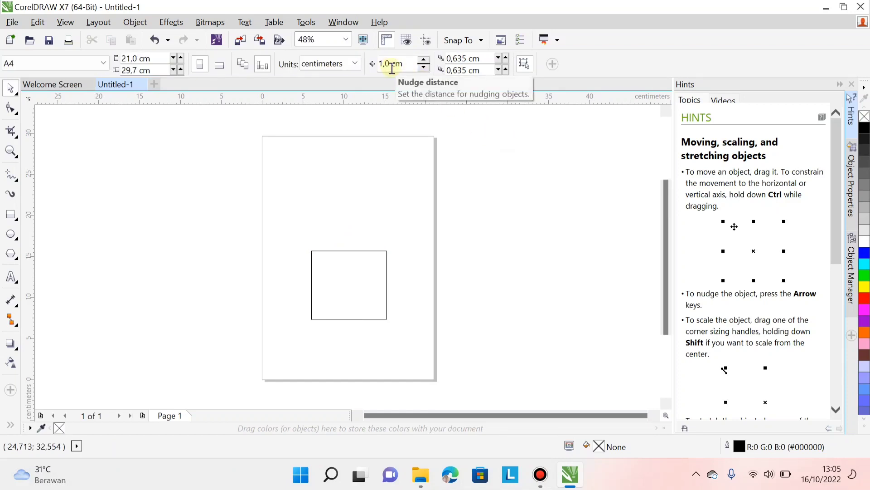
Move the rectangle back up the page to about X 11.7 cm, Y 19.8 cm.
click(348, 287)
drag(348, 288, 357, 218)
click(486, 187)
click(363, 200)
click(366, 200)
click(514, 173)
Nudge the rectangle down by 6 cm in 1 cm increments.
click(350, 194)
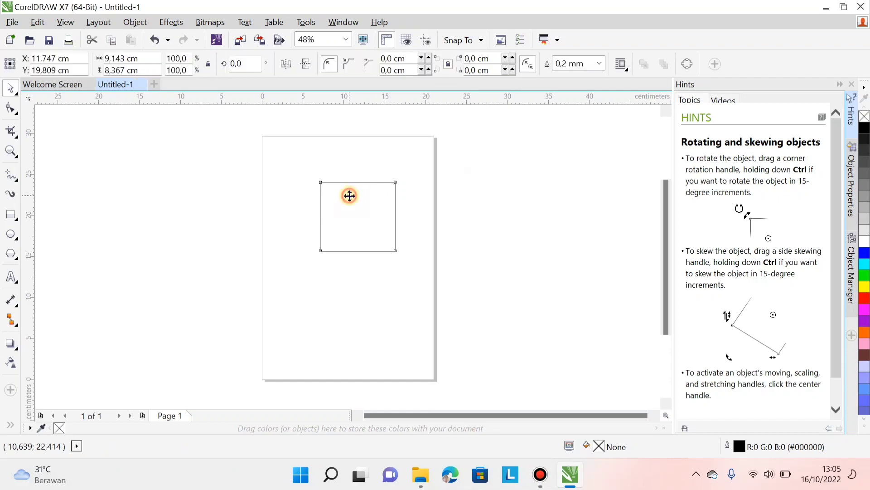
key(Down)
key(Down)
click(474, 196)
click(373, 222)
key(Down)
key(Down)
key(Down)
key(Down)
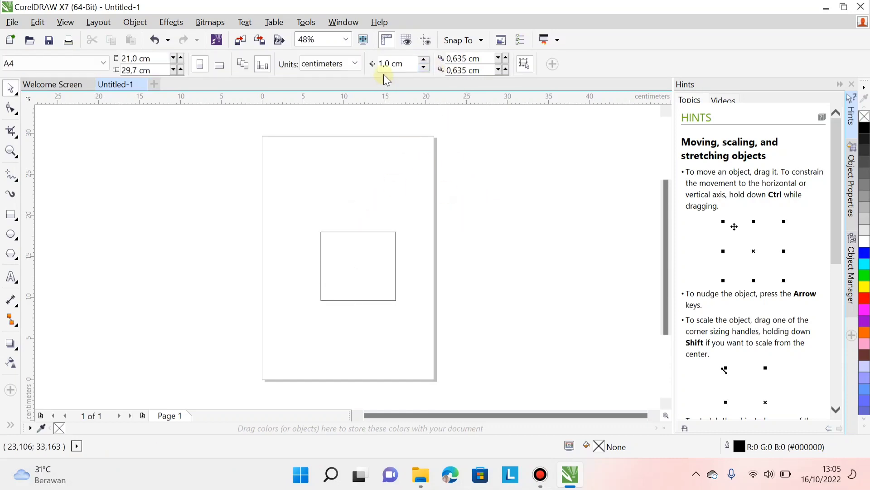
Set the nudge distance to 0,025 cm and delete the rectangle from the page.
click(412, 64)
text(0,025)
click(349, 244)
key(Delete)
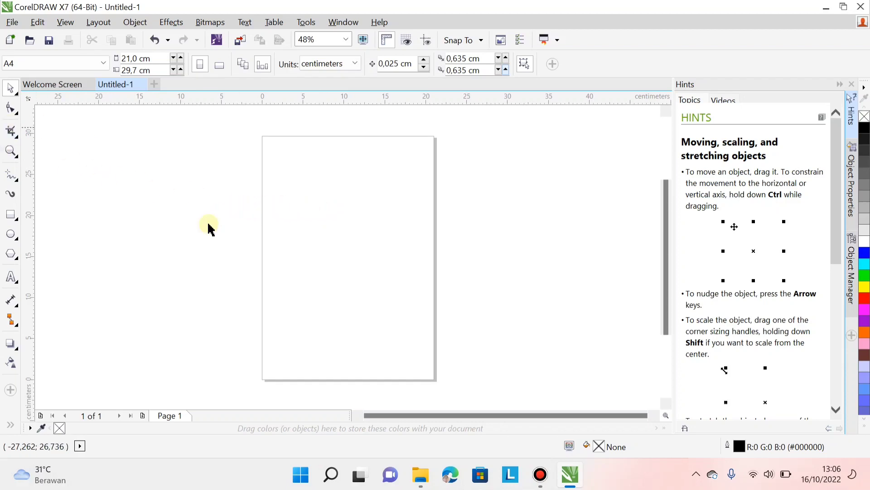
Draw a rectangle about 9.1 cm wide and 9.3 cm high in the upper-left part of the page.
click(10, 214)
mouse_move(280, 191)
mouse_down()
mouse_move(344, 282)
mouse_move(355, 266)
mouse_up()
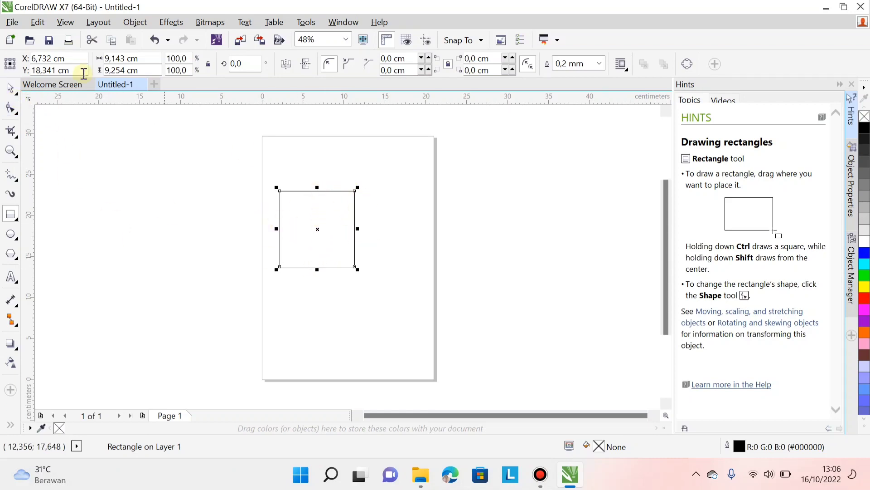
click(9, 89)
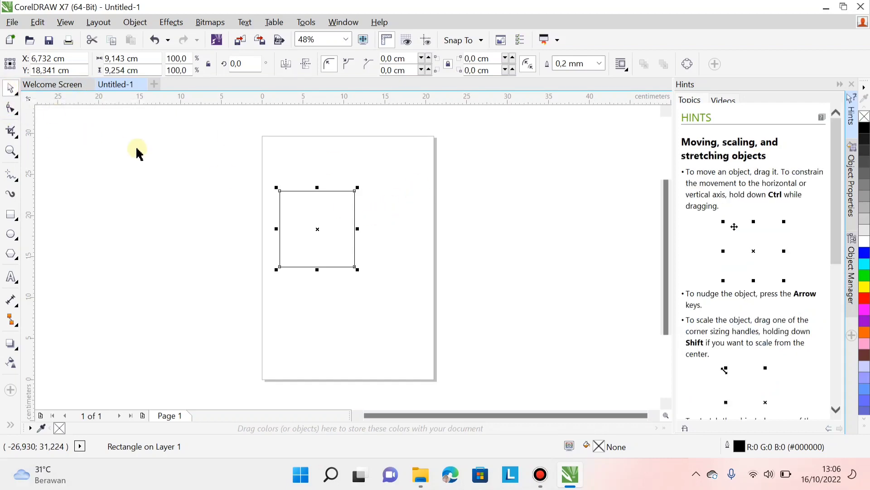
Move the rectangle toward the page's right side, to about X 12.2 cm, Y 19.9 cm.
drag(317, 230, 413, 178)
drag(321, 245, 377, 196)
click(314, 201)
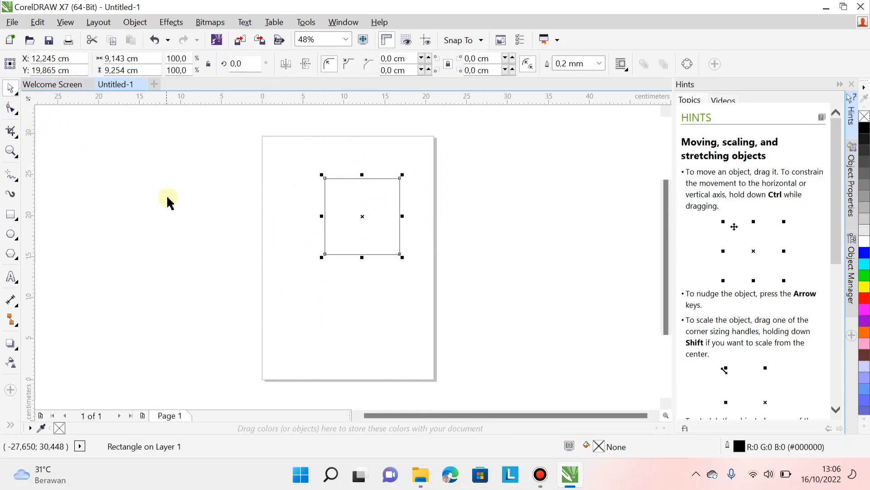
click(463, 215)
Move the rectangle up near the page's top edge, to about X 11 cm, Y 22.6 cm.
drag(369, 210, 338, 199)
click(493, 208)
click(516, 221)
click(559, 197)
click(489, 209)
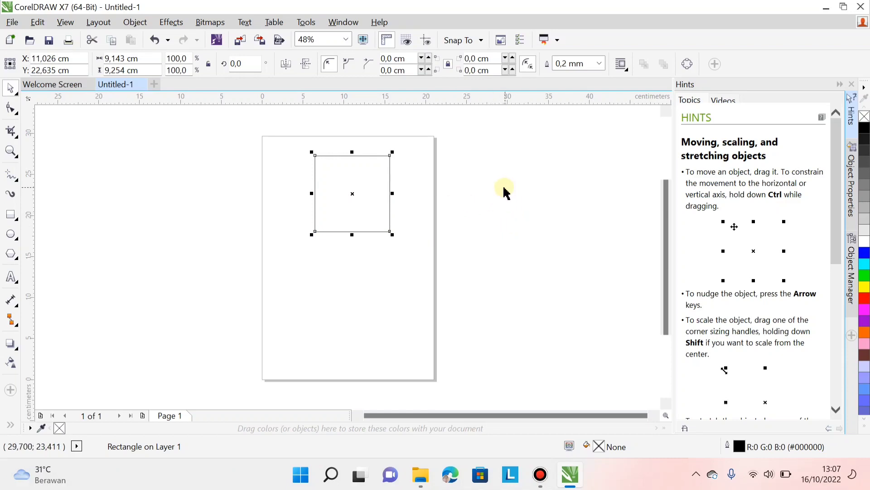
Move the rectangle into the page's upper-left corner area, to about X 5.6 cm, Y 22.5 cm.
drag(353, 195, 323, 196)
click(542, 186)
click(480, 207)
click(486, 200)
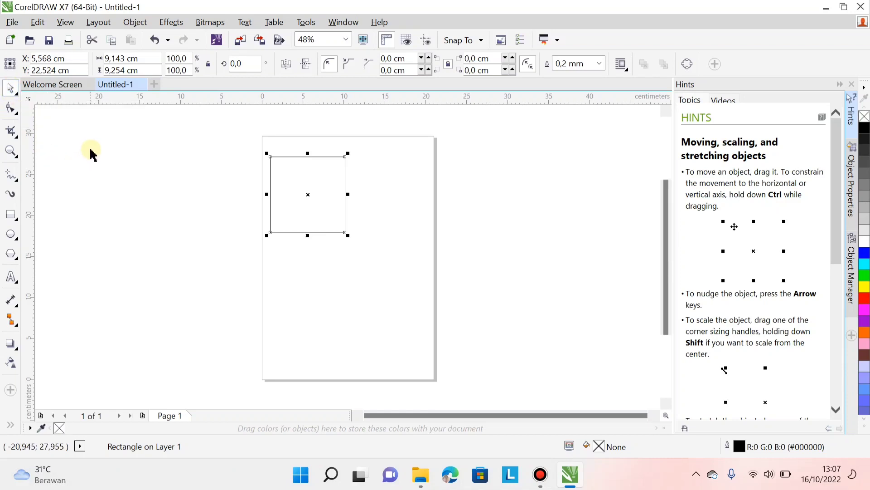
Draw a second rectangle about 9 cm wide and 7.4 cm high outside the page's left edge and activate the Pick tool.
click(13, 215)
drag(124, 186, 198, 247)
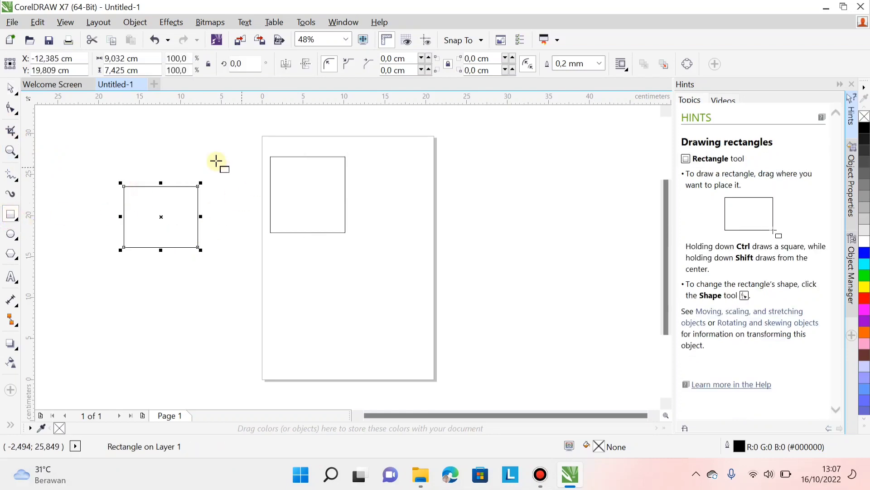
click(10, 91)
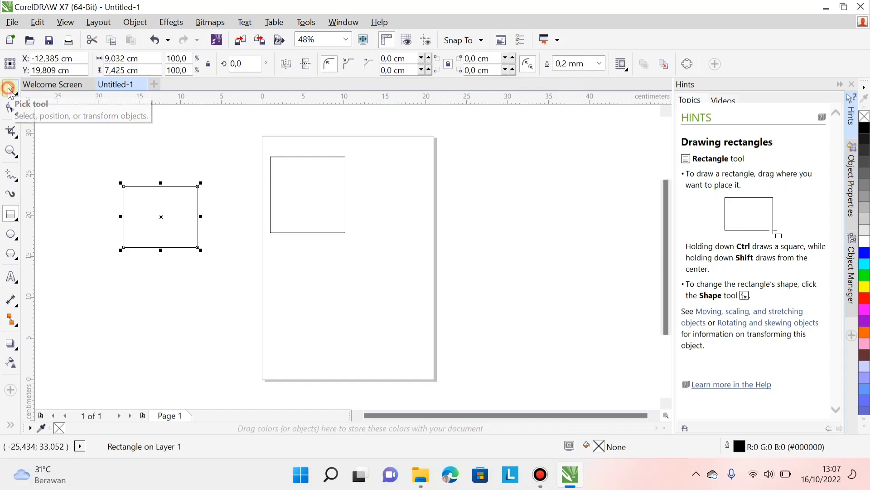
Move the second rectangle onto the page, to about X 14.7 cm, Y 20.6 cm, and delete both rectangles.
drag(158, 222, 361, 210)
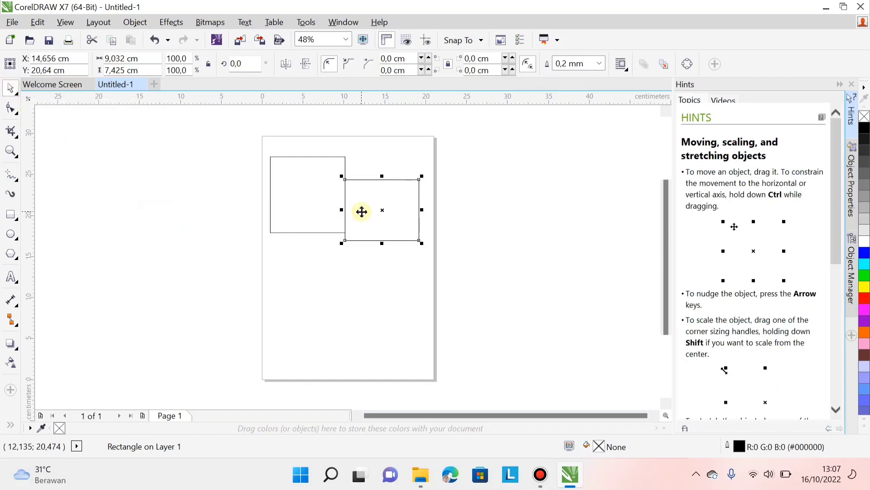
key(Delete)
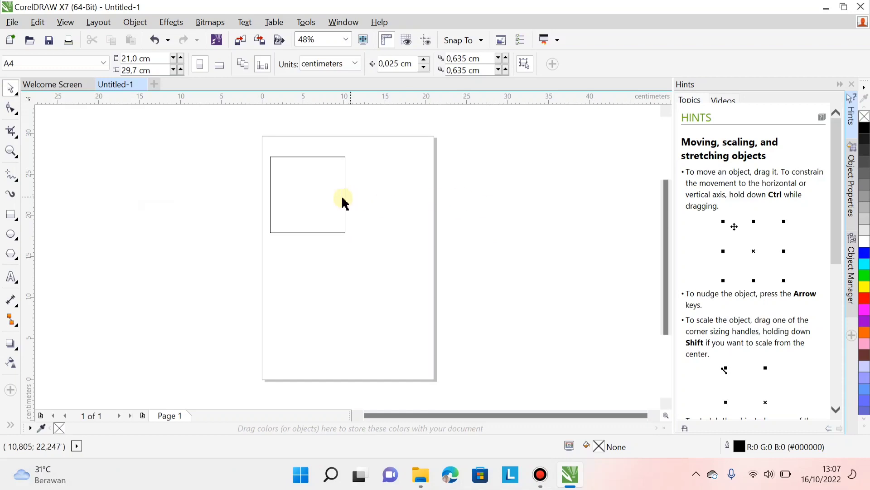
click(14, 112)
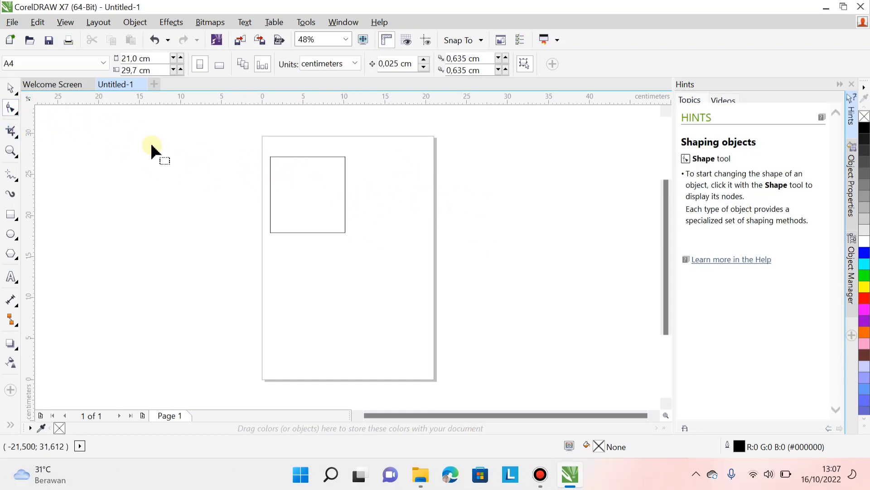
click(10, 88)
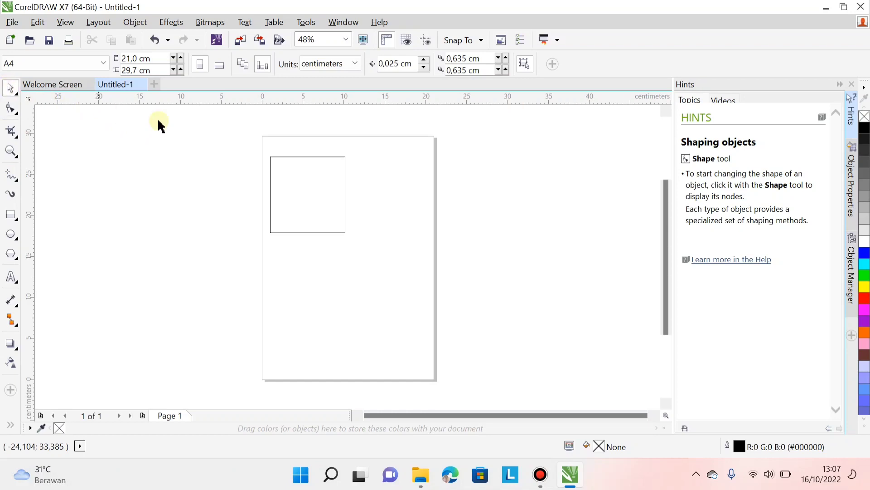
click(301, 178)
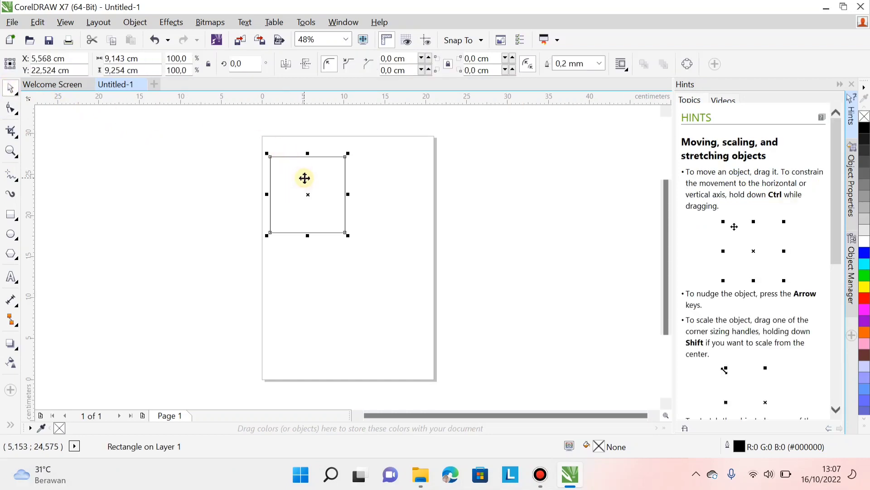
key(Delete)
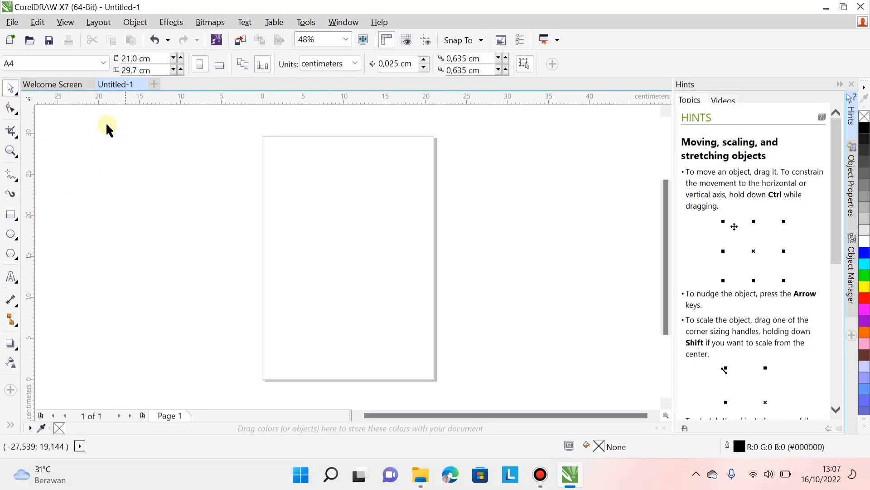
Mark a crop area about 14.2 cm wide and 11.2 cm high outside the page's left edge and discard it.
click(11, 133)
drag(94, 163, 210, 255)
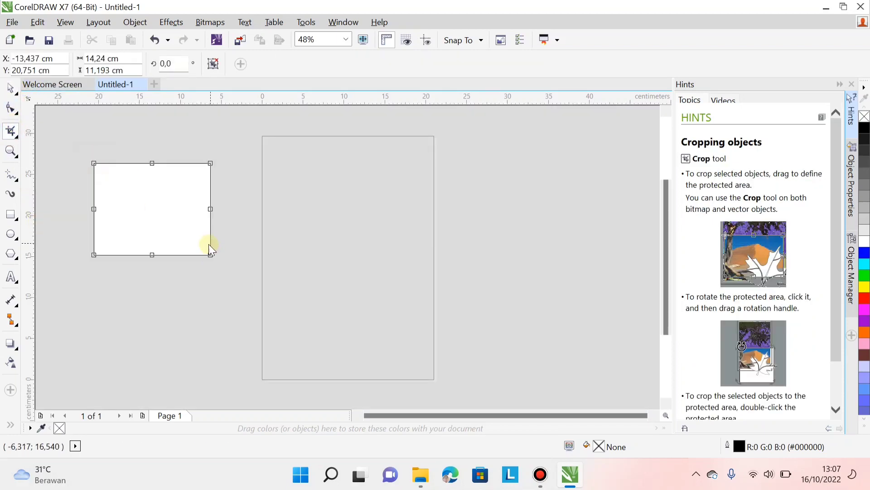
click(13, 87)
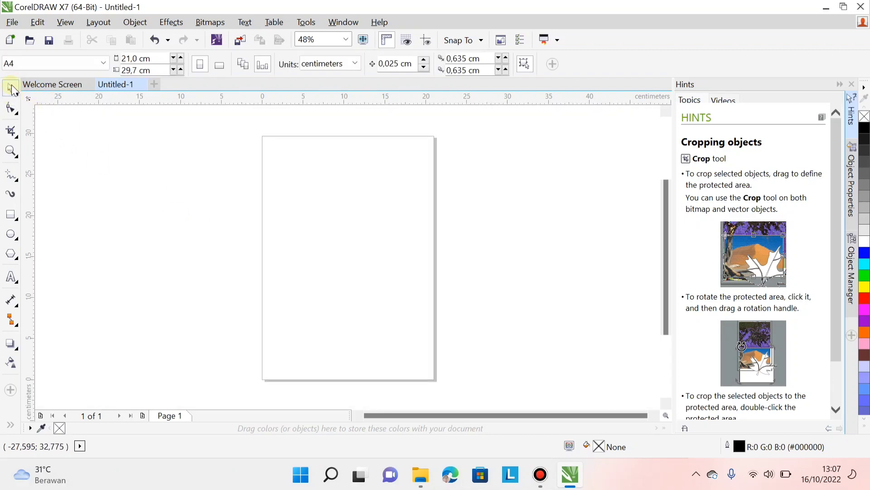
click(59, 144)
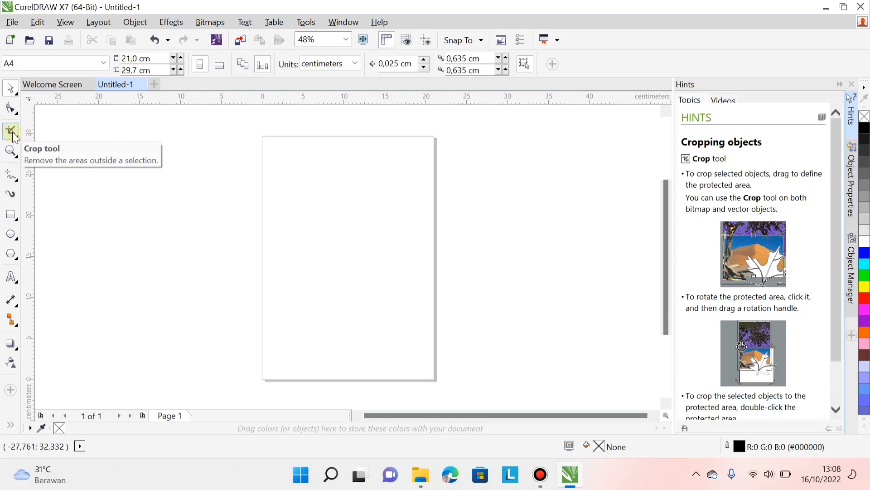
Look over the Zoom and Pan tools and the preset zoom levels, and activate the Zoom tool.
click(17, 156)
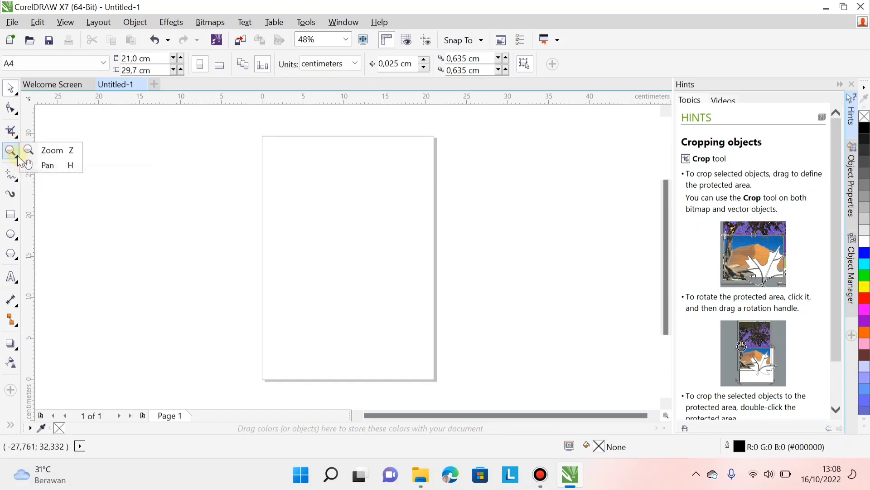
click(346, 40)
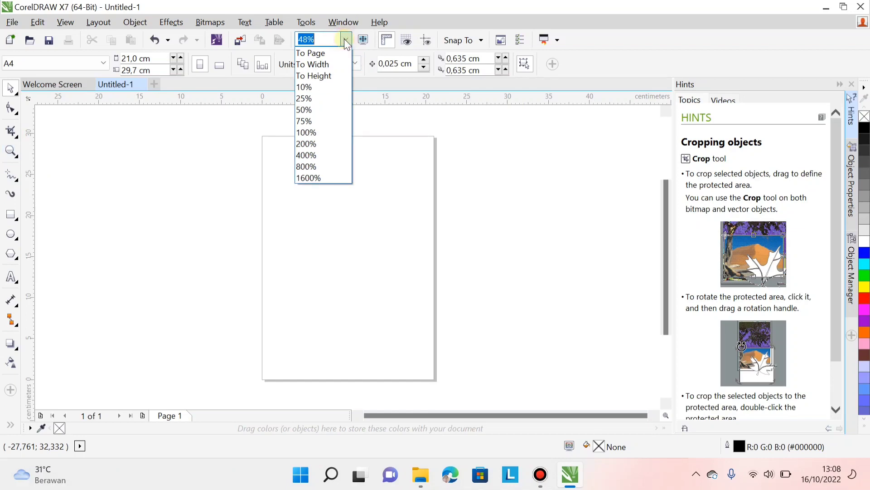
click(19, 159)
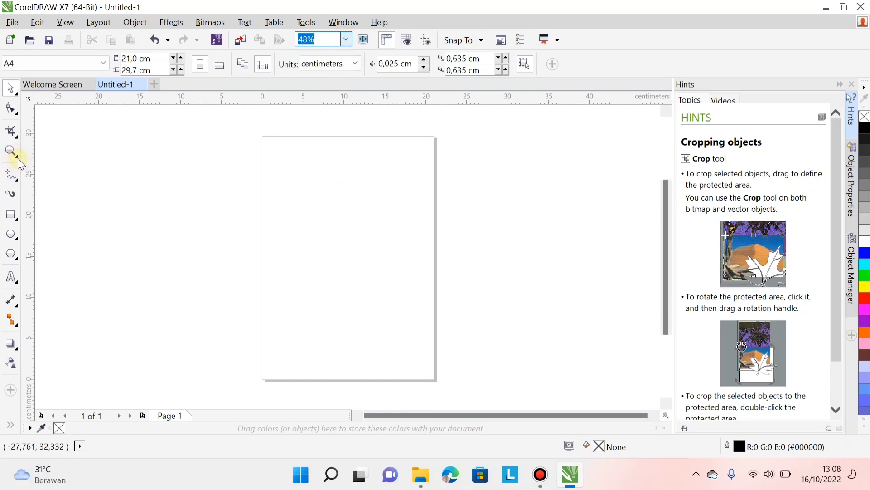
click(11, 150)
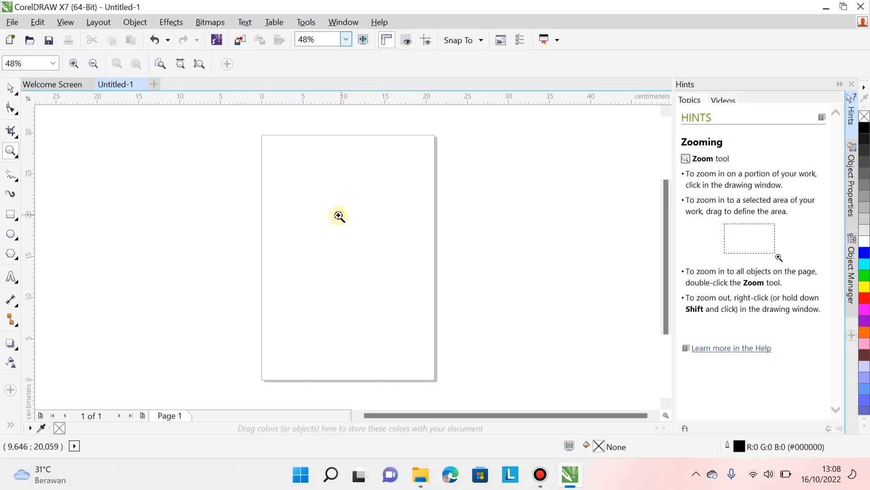
click(18, 180)
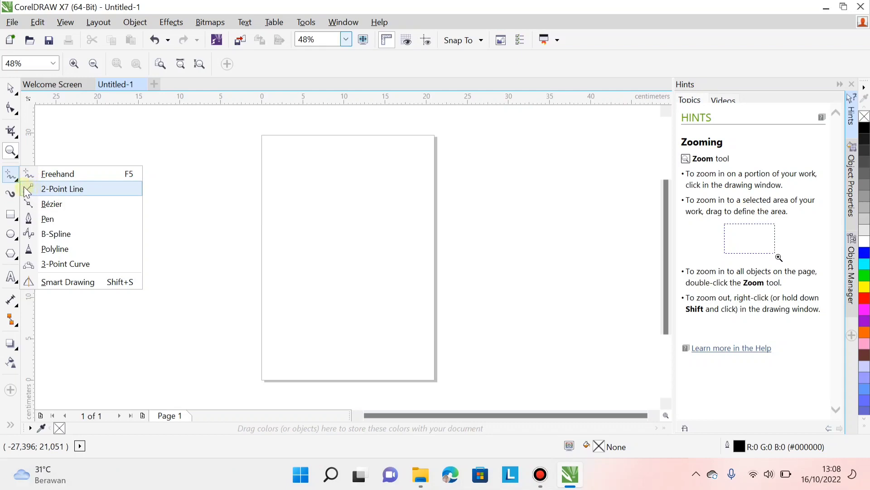
click(19, 181)
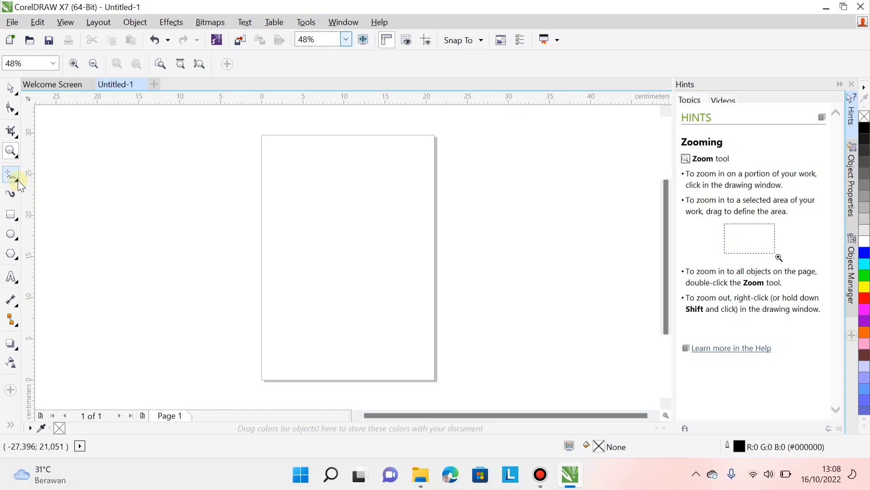
click(17, 181)
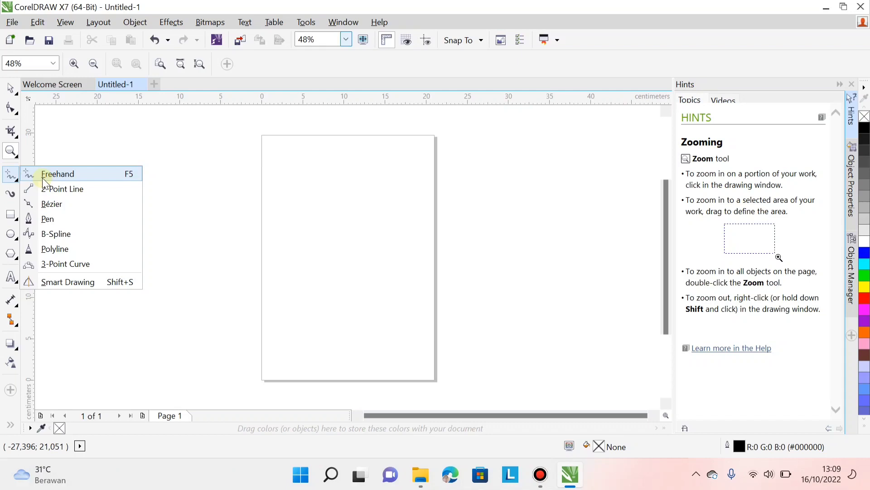
click(15, 134)
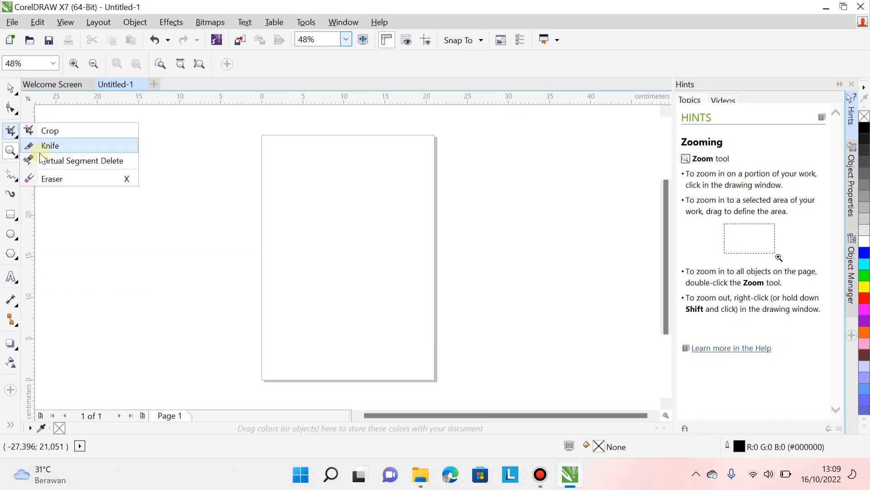
Draw a looping Freehand scribble about 18.8 cm wide and 16.9 cm high across the page's upper half.
click(16, 181)
click(31, 178)
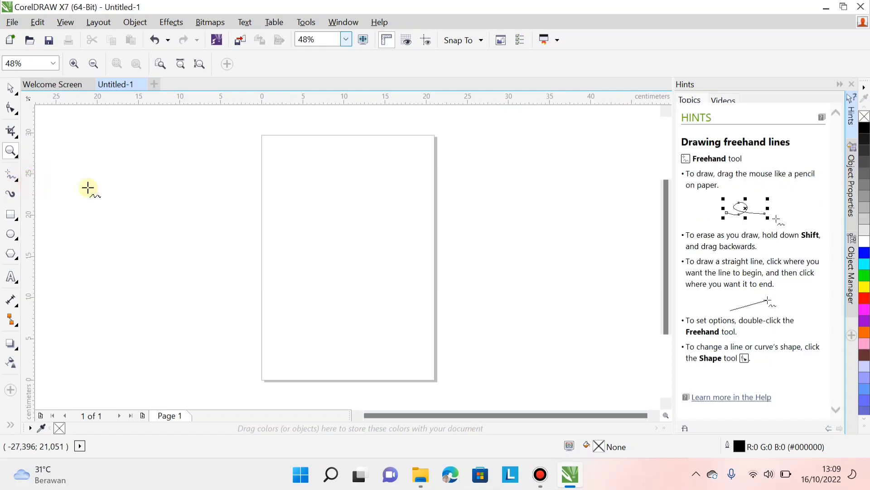
drag(317, 171, 316, 210)
mouse_move(392, 199)
mouse_down()
mouse_move(326, 258)
mouse_move(346, 249)
mouse_move(358, 208)
mouse_move(270, 173)
mouse_move(305, 202)
mouse_move(307, 229)
mouse_move(364, 241)
mouse_up()
Select the freehand scribble with the Pick tool and delete it.
click(11, 88)
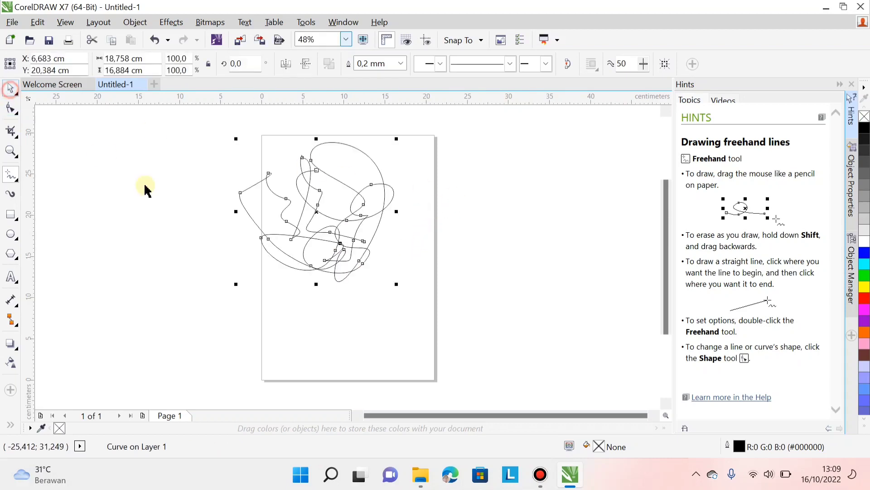
click(176, 205)
click(346, 225)
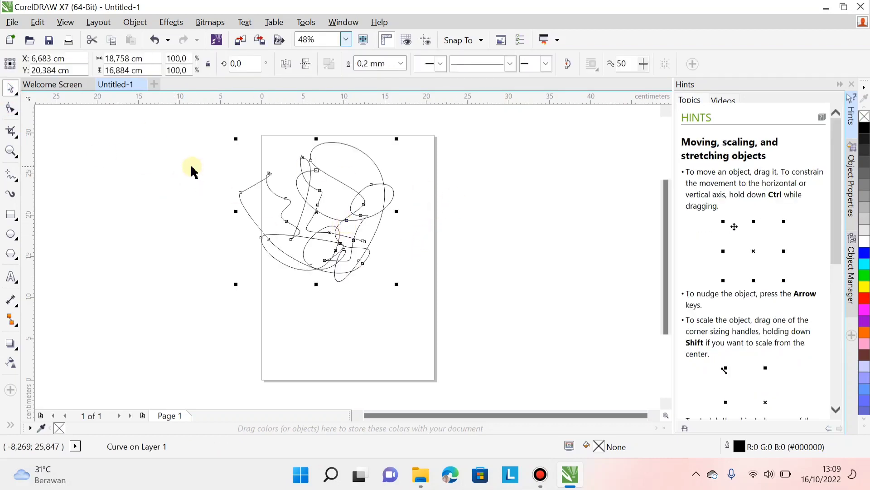
click(189, 165)
click(10, 87)
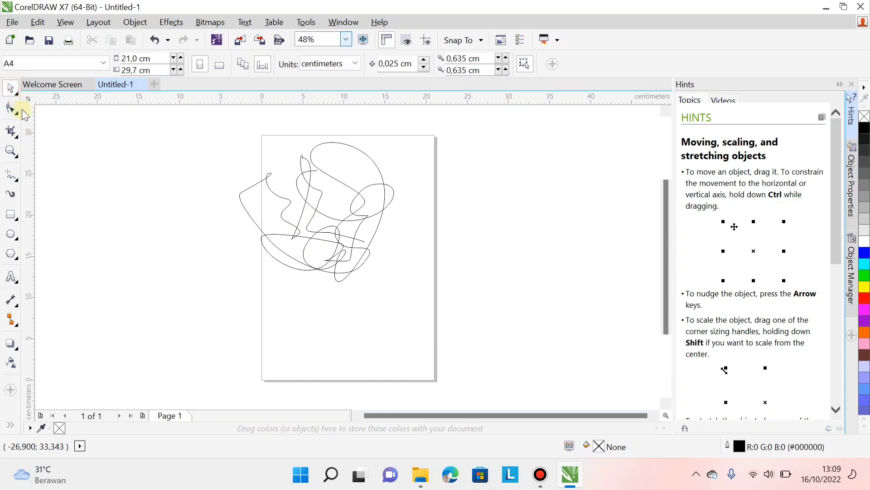
click(317, 208)
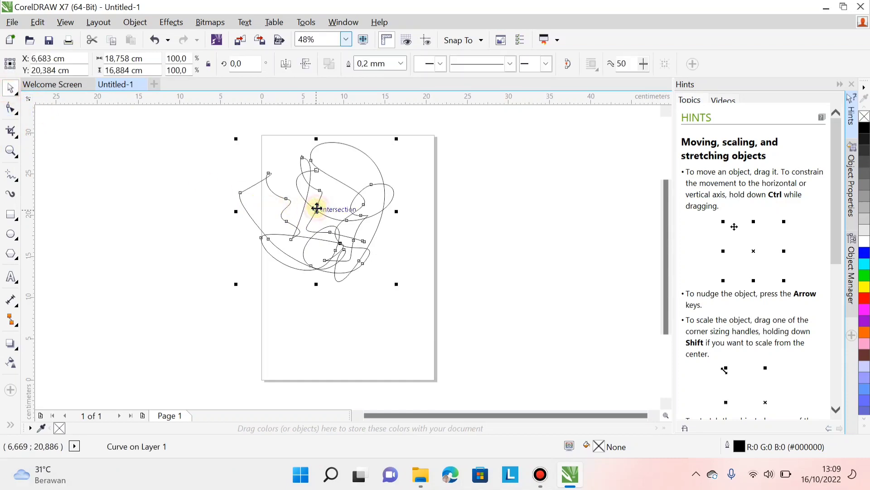
key(Delete)
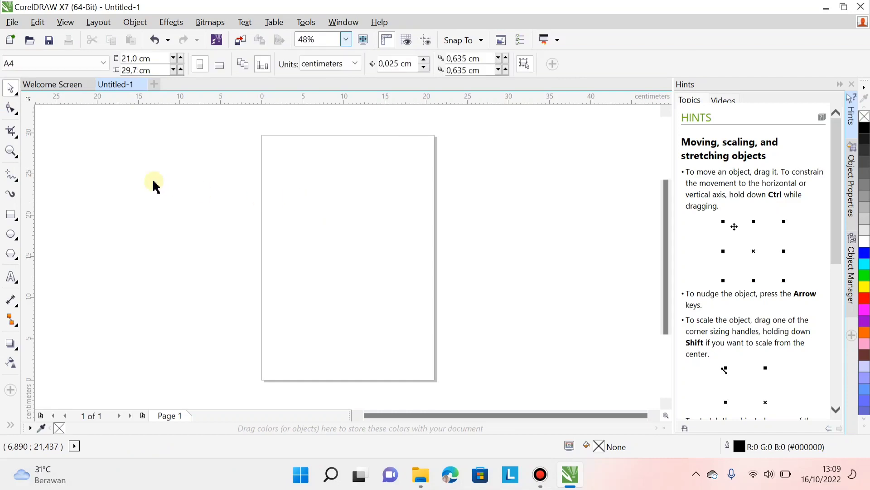
Draw three slightly slanted 2-Point Lines one below another across the page, the lowest about 14.9 cm wide.
click(18, 183)
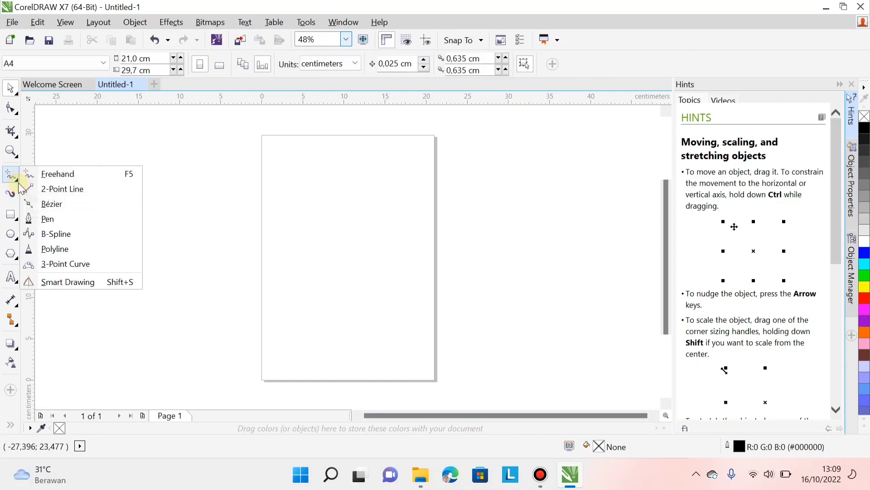
click(38, 194)
click(287, 202)
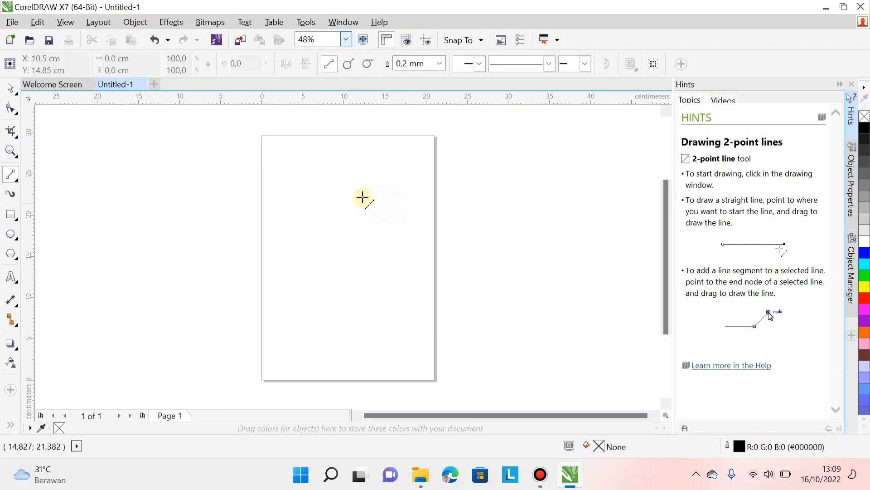
click(285, 176)
drag(305, 190, 436, 200)
drag(300, 222, 420, 236)
drag(283, 265, 407, 275)
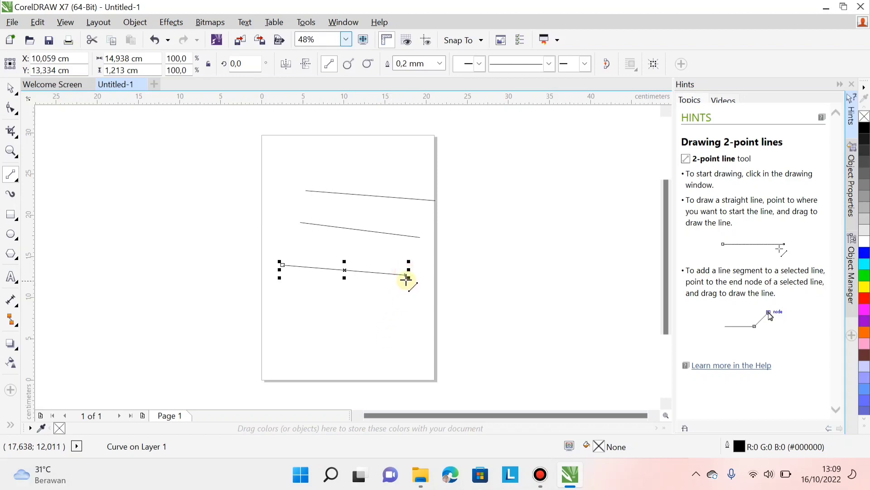
Extend the lowest line's right end with a downward segment about 4.9 cm long and select the joined line with the Pick tool.
drag(406, 276, 404, 315)
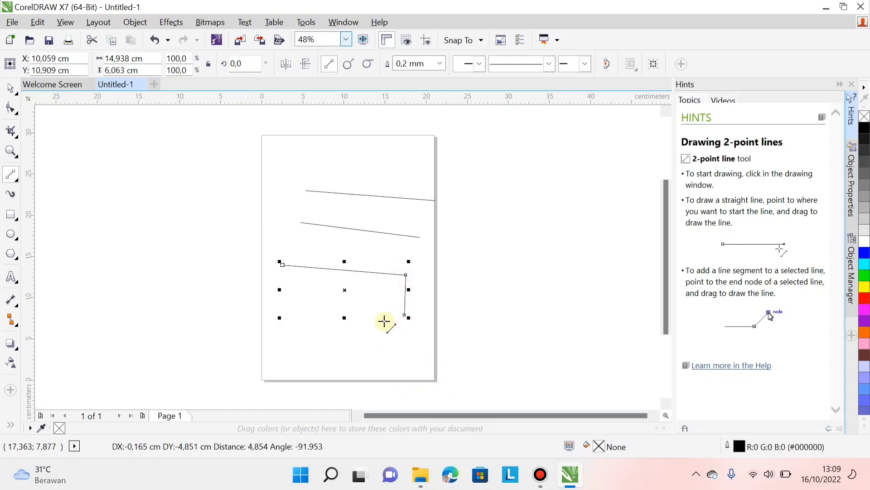
click(127, 169)
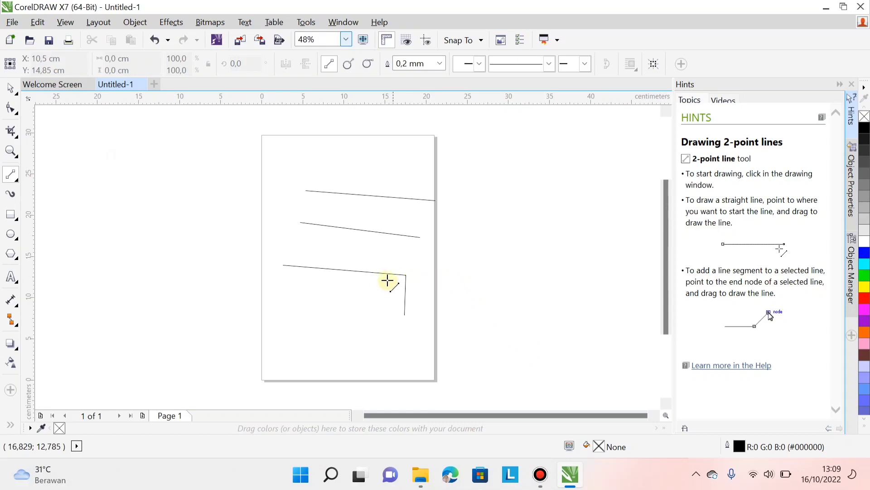
click(11, 87)
click(398, 273)
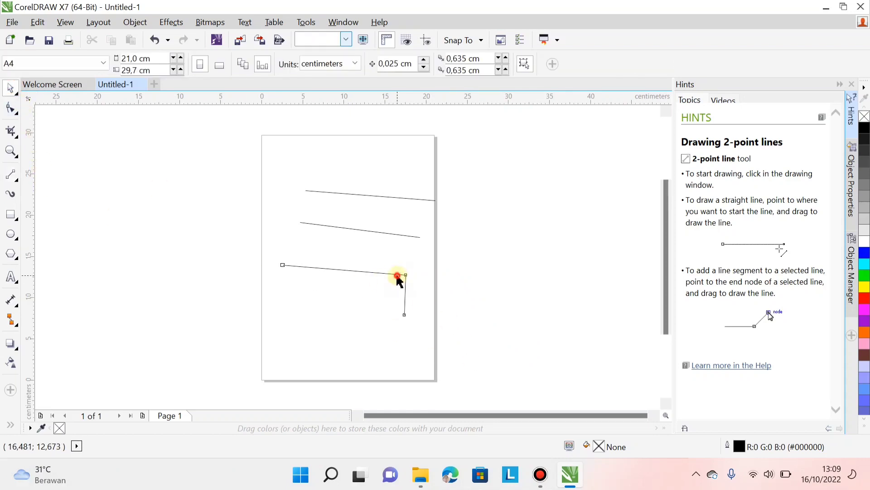
click(390, 302)
click(366, 272)
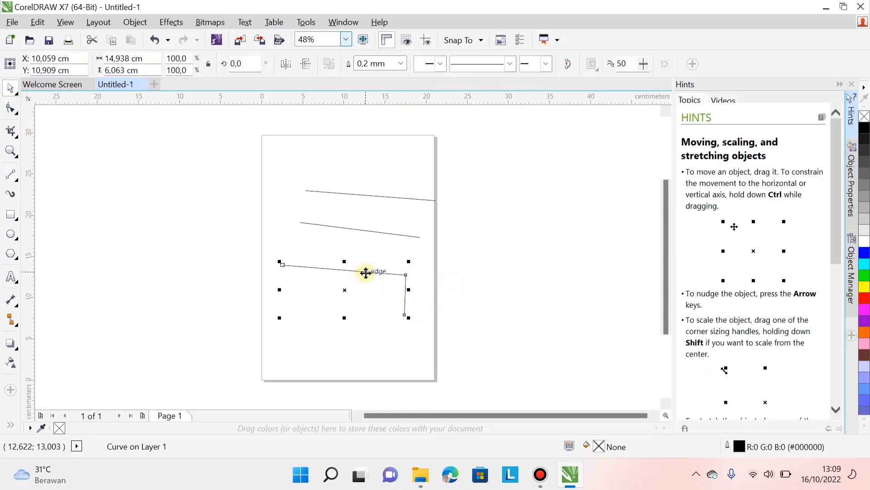
Draw a nearly horizontal 2-Point Line about 14.7 cm long near the page's top edge and deselect it.
click(12, 178)
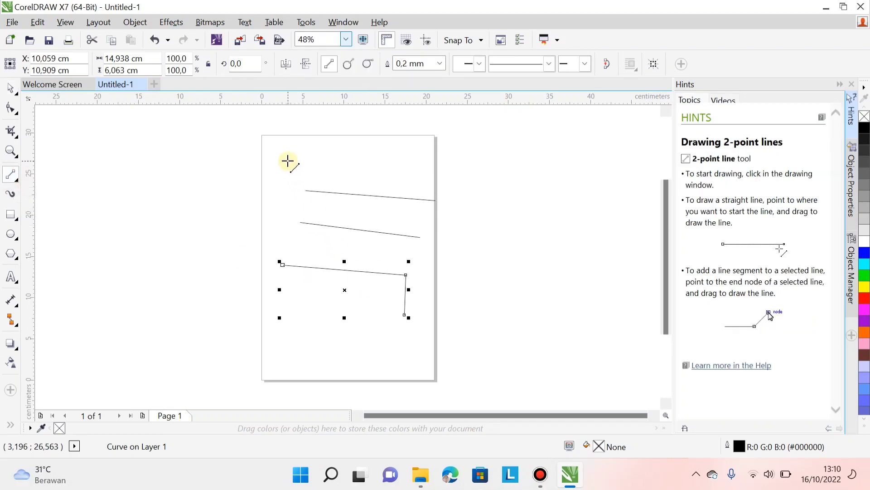
drag(285, 160, 407, 160)
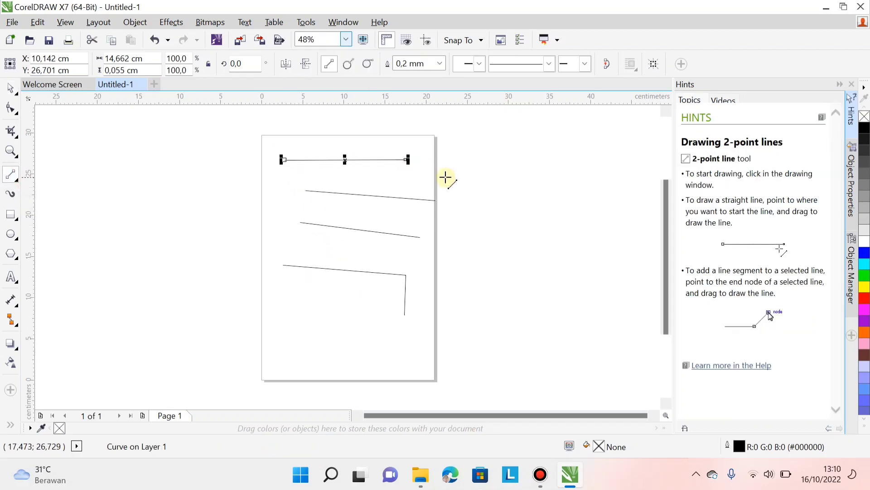
click(9, 88)
click(502, 194)
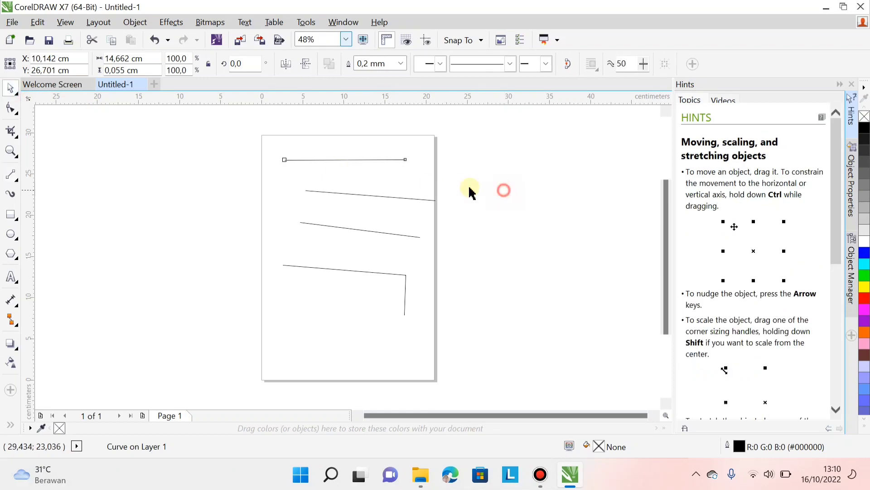
Delete the two slanted lines, the joined line and the horizontal line from the page.
click(356, 195)
key(Delete)
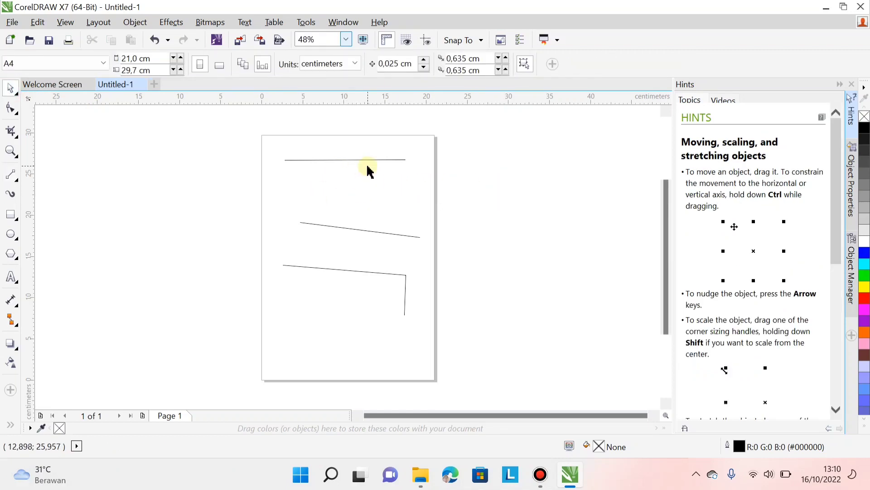
click(352, 229)
key(Delete)
click(393, 273)
key(Delete)
click(368, 160)
key(Delete)
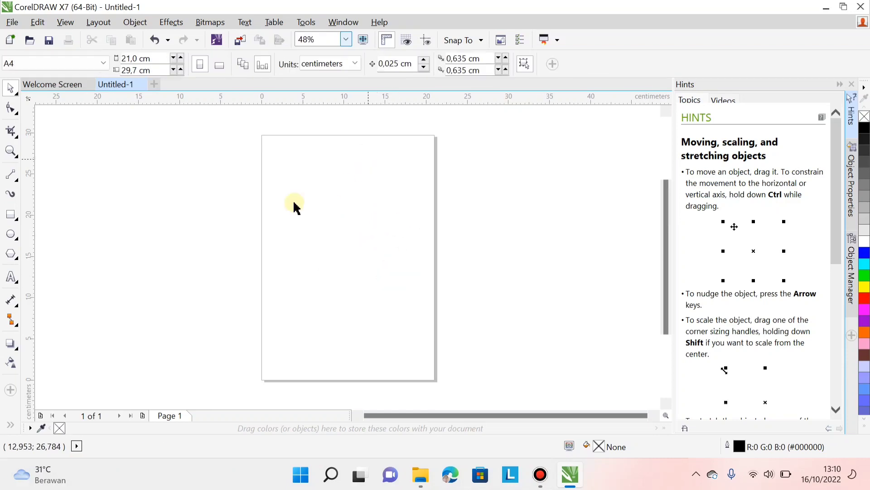
Draw a closed right triangle with joined 2-Point Lines, about 14.8 cm wide and 10.3 cm high, and select it with the Pick tool.
click(11, 176)
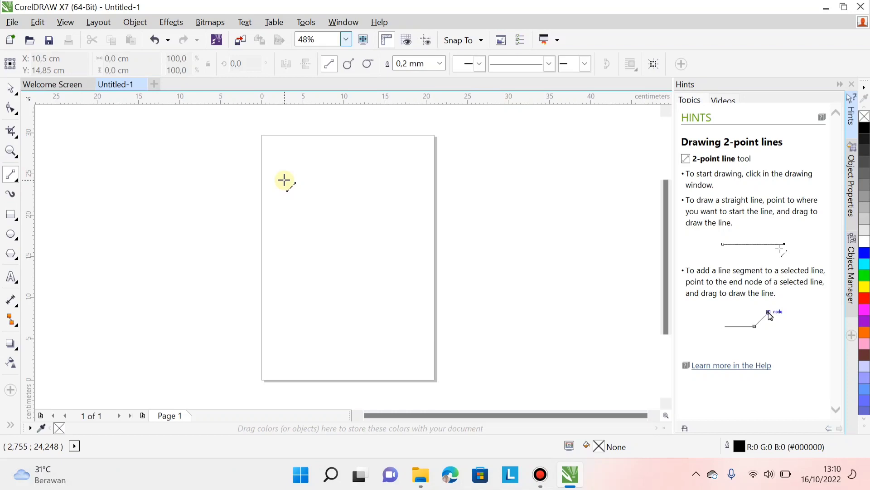
drag(284, 180, 406, 180)
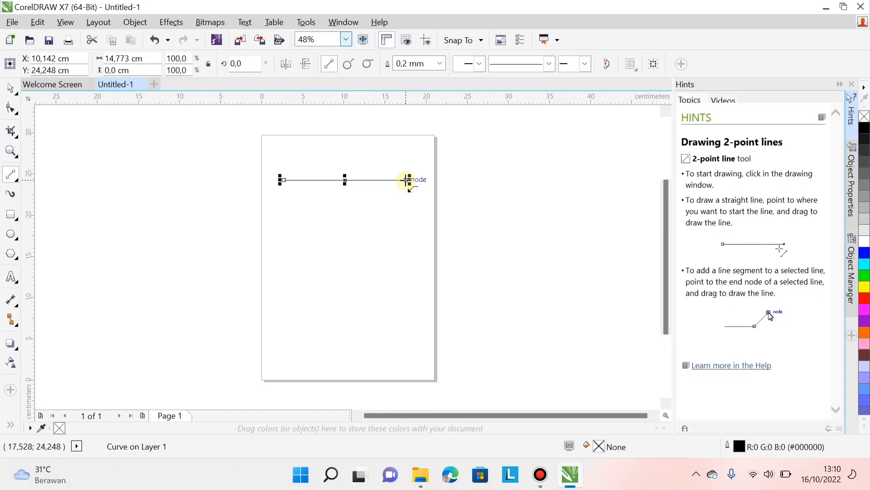
drag(407, 180, 406, 266)
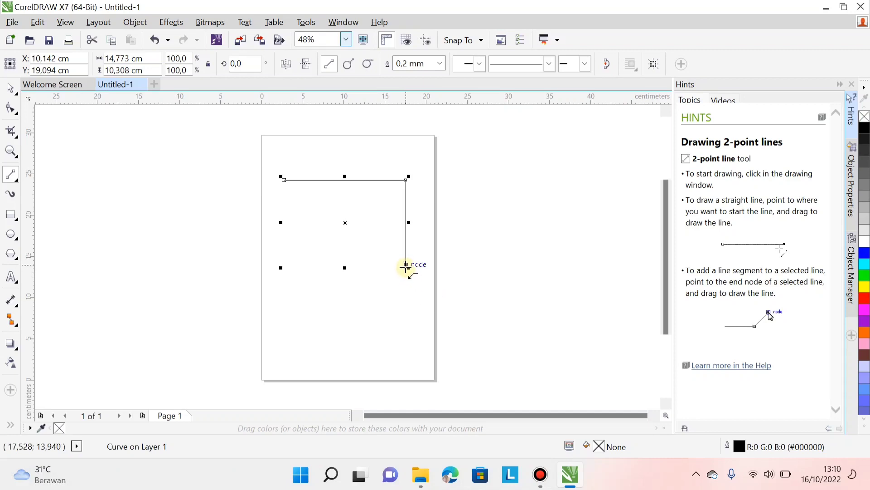
drag(406, 265, 284, 180)
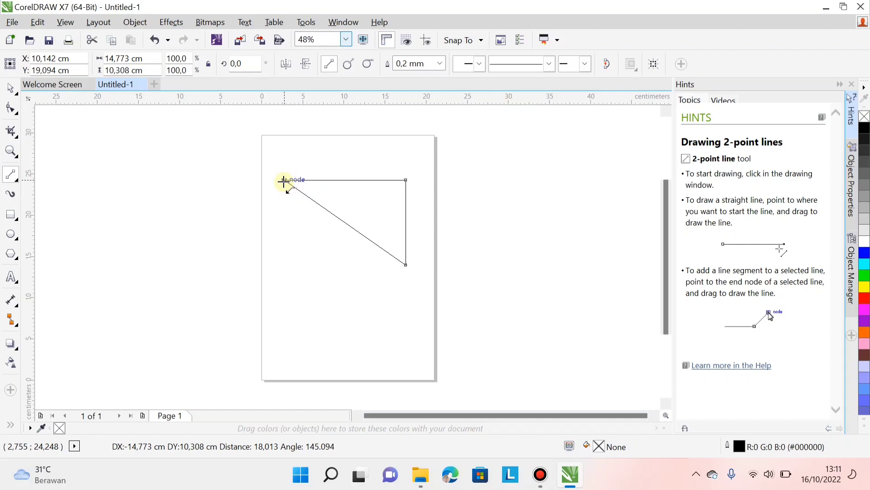
drag(284, 180, 284, 181)
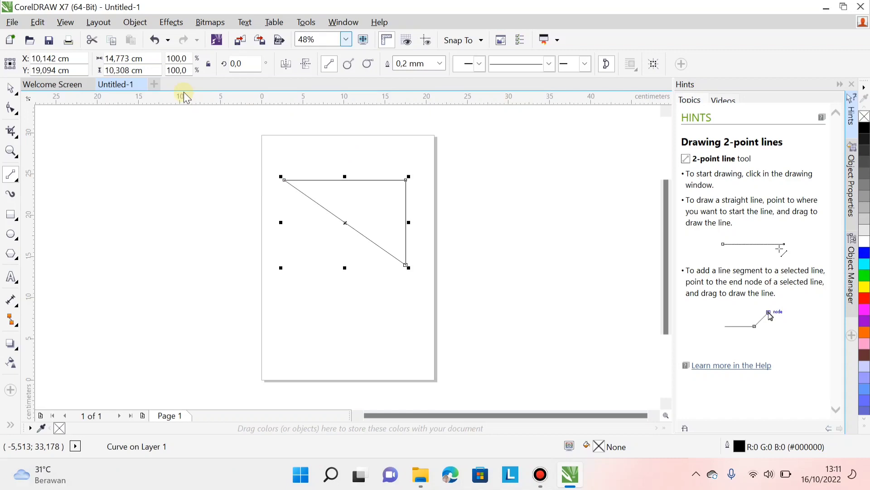
click(11, 88)
click(483, 177)
click(373, 203)
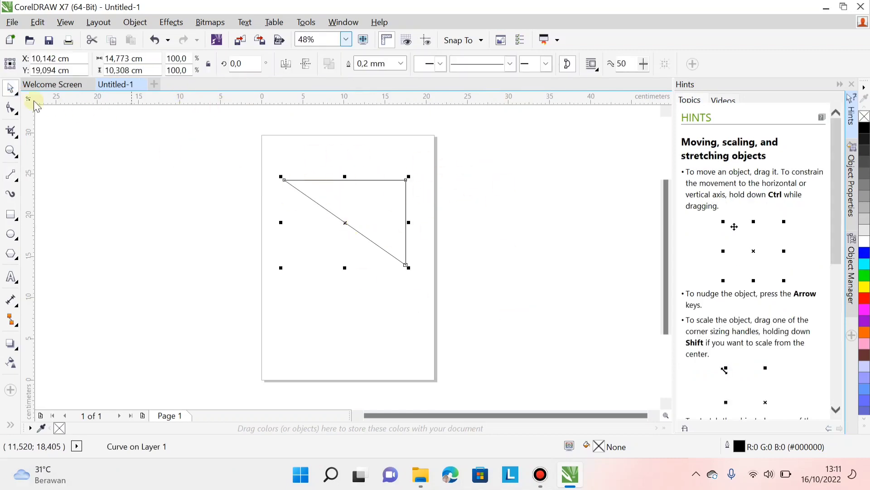
Reshape the triangle with the Shape tool by moving its left node inward and its lower node upward, making it about 9.7 by 7.9 cm.
click(11, 108)
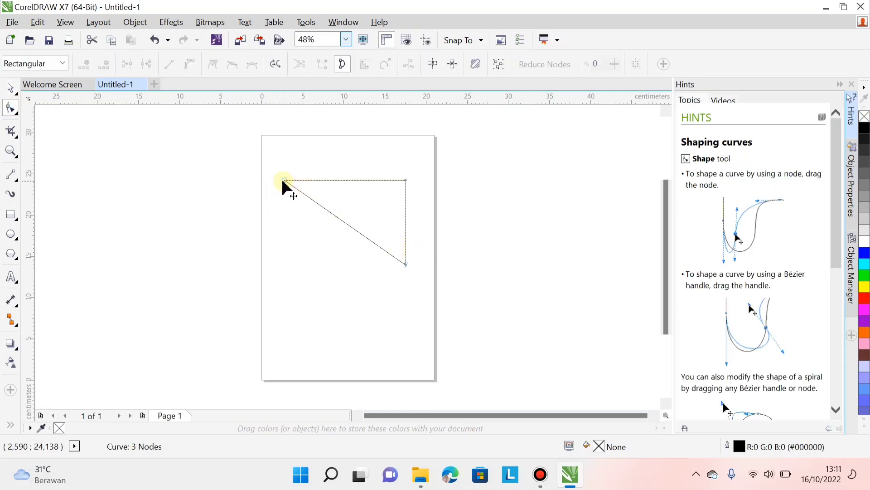
click(14, 86)
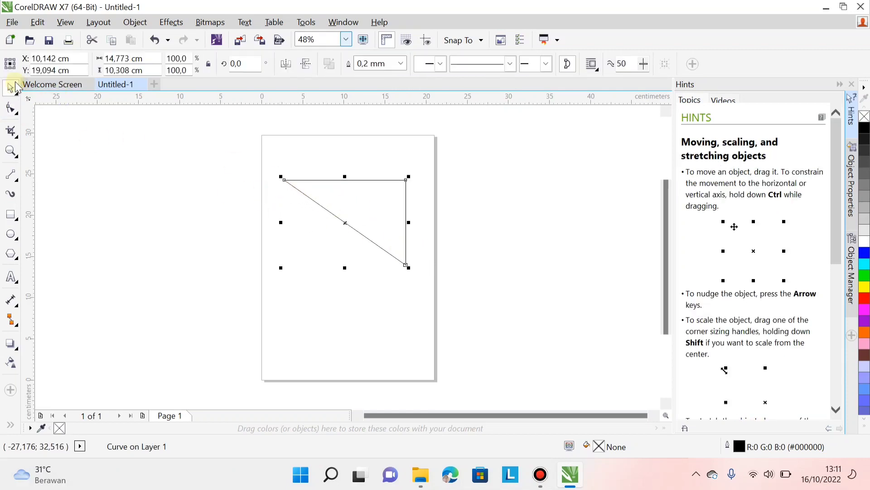
click(11, 109)
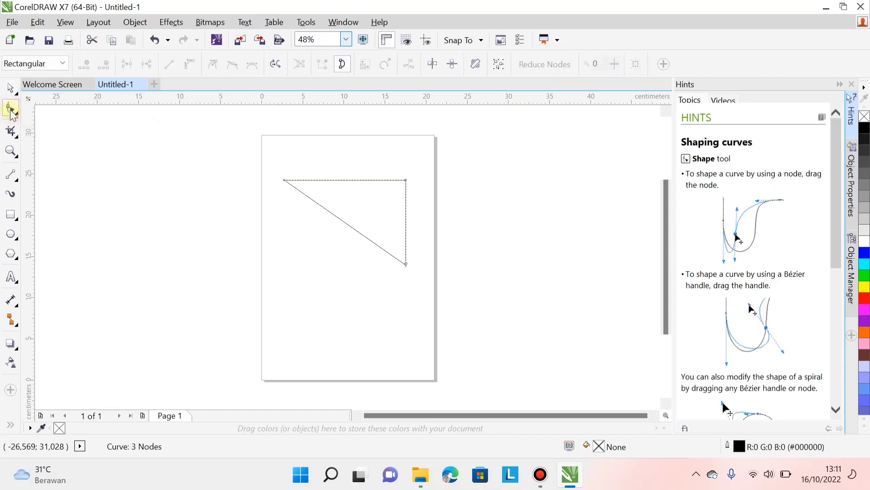
click(285, 181)
drag(285, 181, 326, 180)
drag(407, 265, 406, 245)
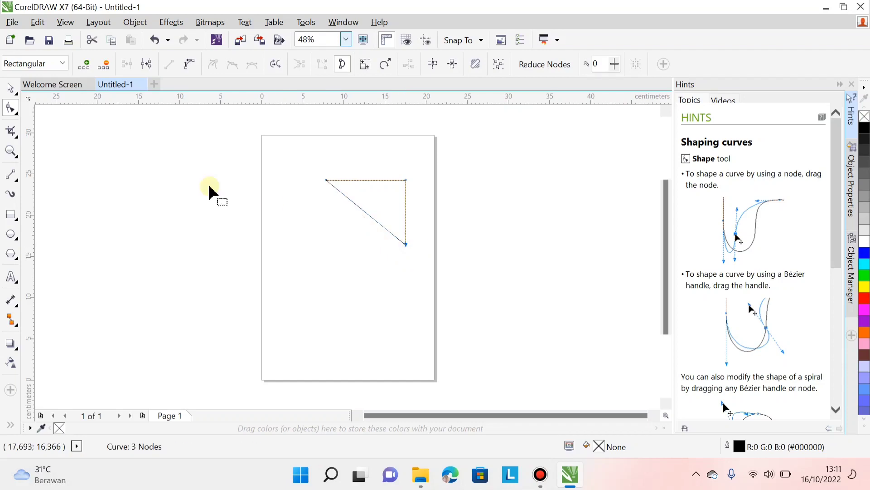
click(10, 88)
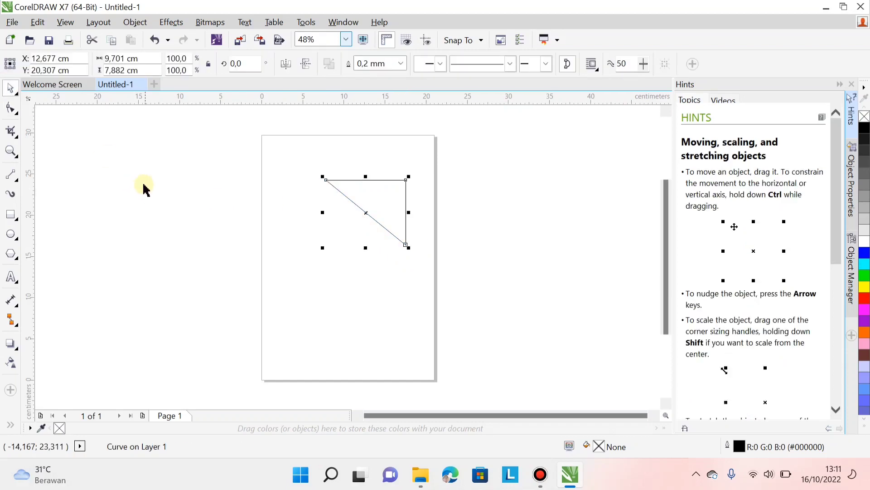
Look through the Shape tool's variants from Smooth to Roughen and reactivate the Shape tool.
click(17, 113)
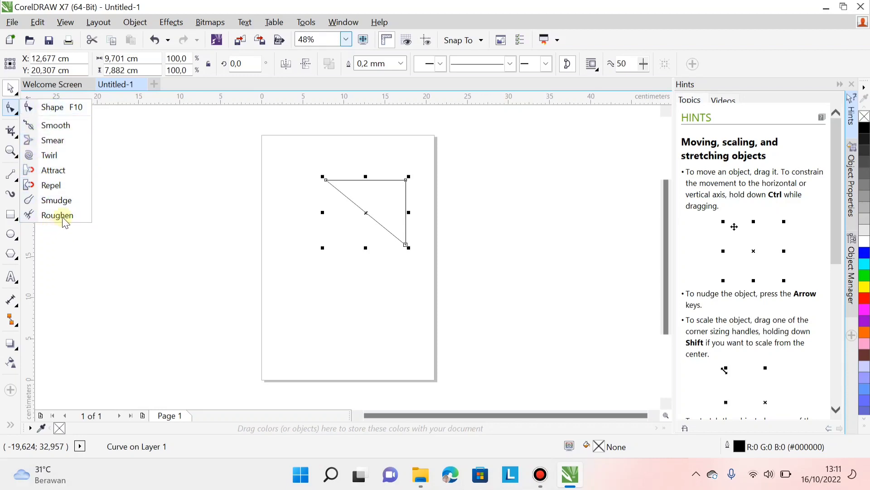
click(51, 107)
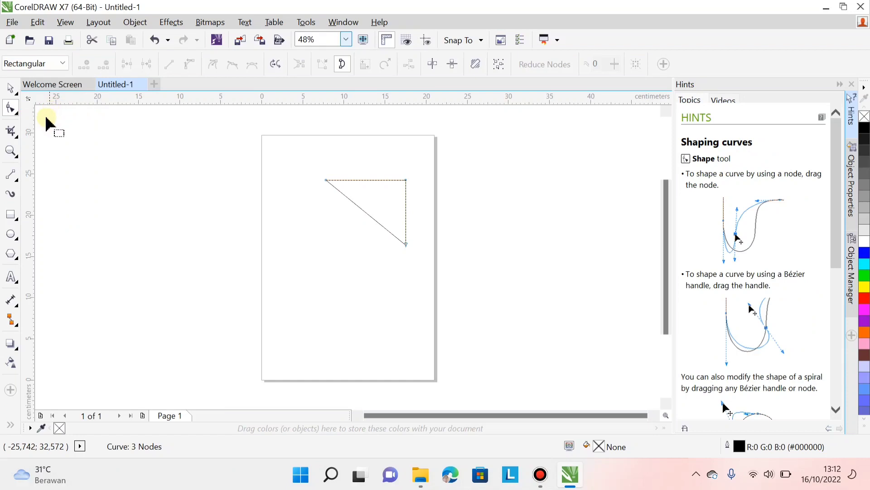
Draw a closed irregular shape with the Polyline tool across the page's left edge, about 25.8 cm wide and 22 cm high.
click(17, 181)
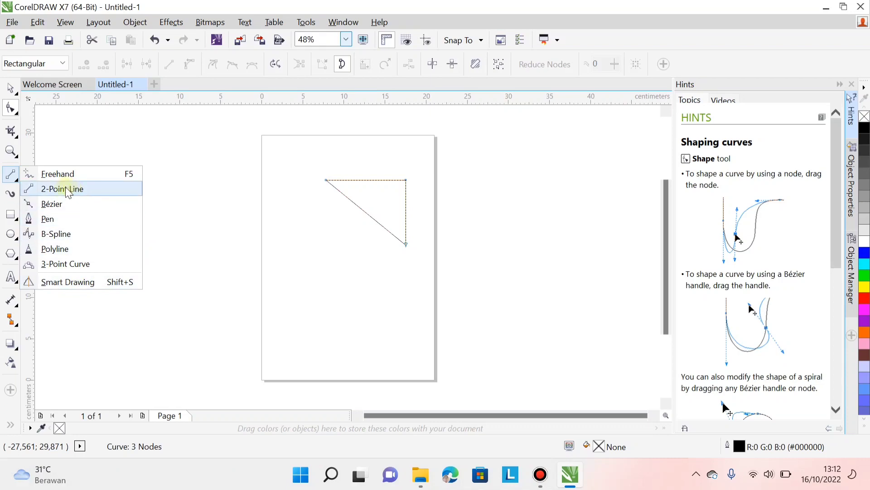
click(54, 252)
click(251, 221)
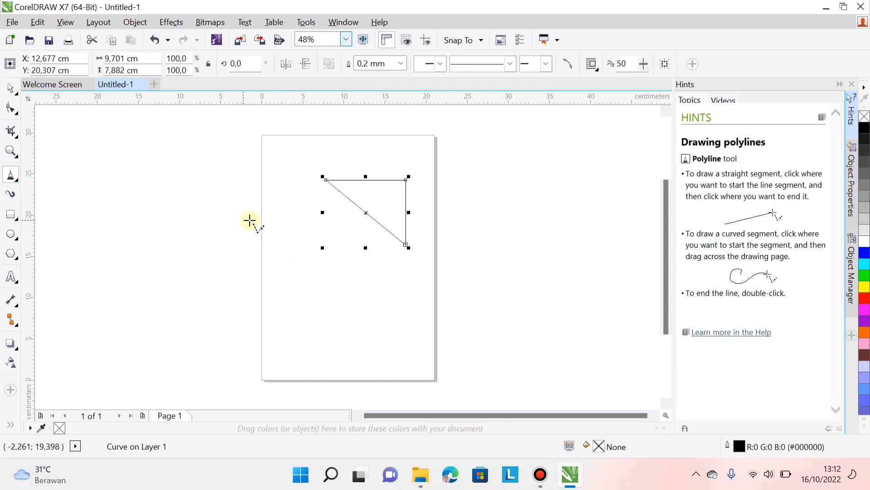
click(365, 271)
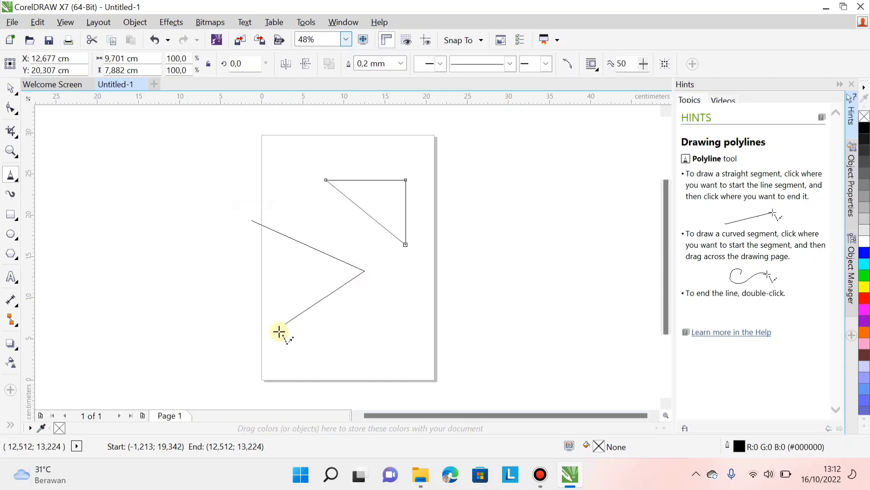
click(278, 332)
click(153, 300)
click(223, 150)
click(232, 190)
click(203, 236)
click(241, 257)
click(239, 235)
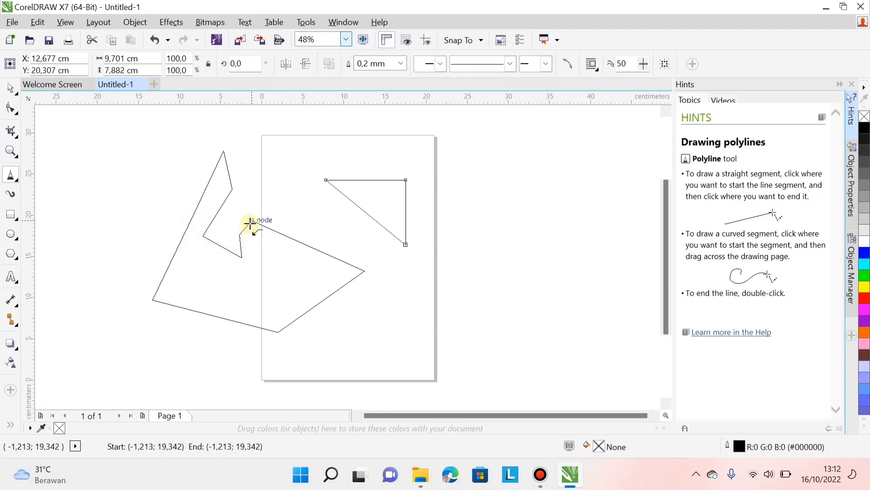
click(247, 158)
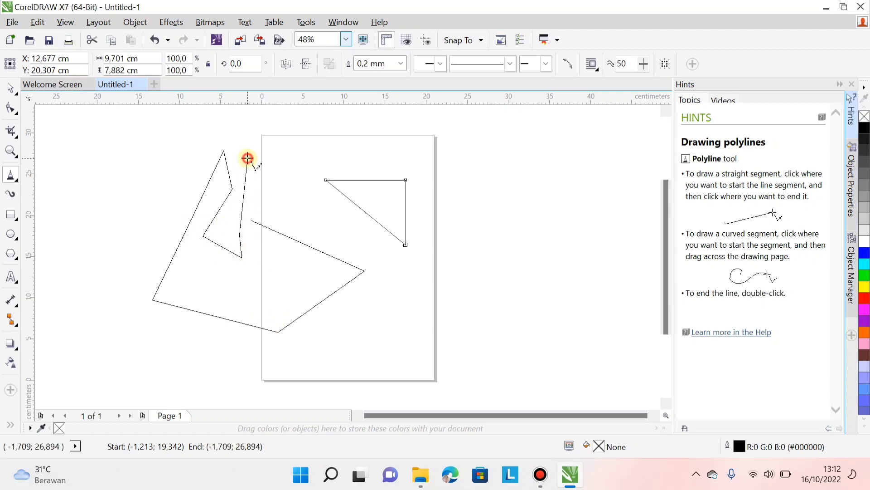
click(287, 189)
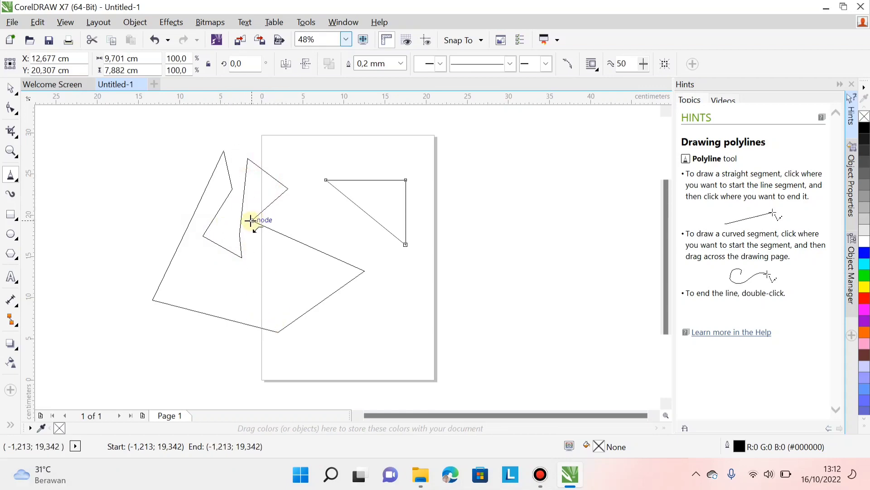
click(251, 220)
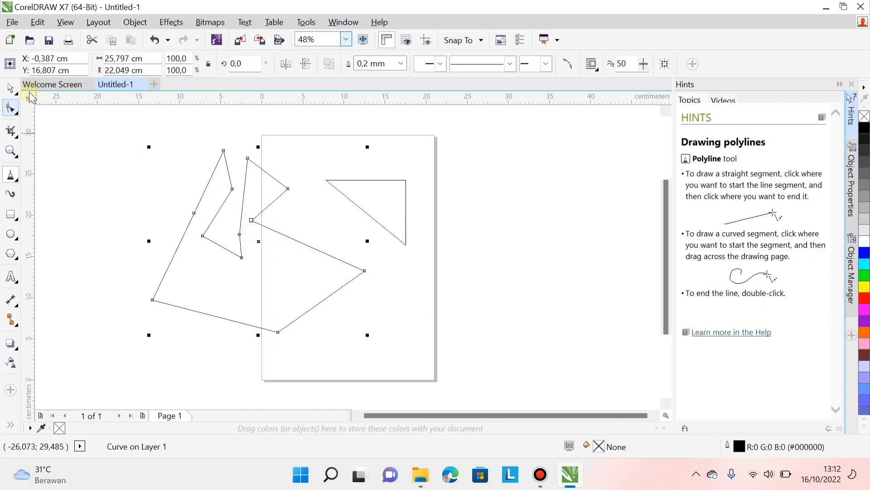
click(12, 87)
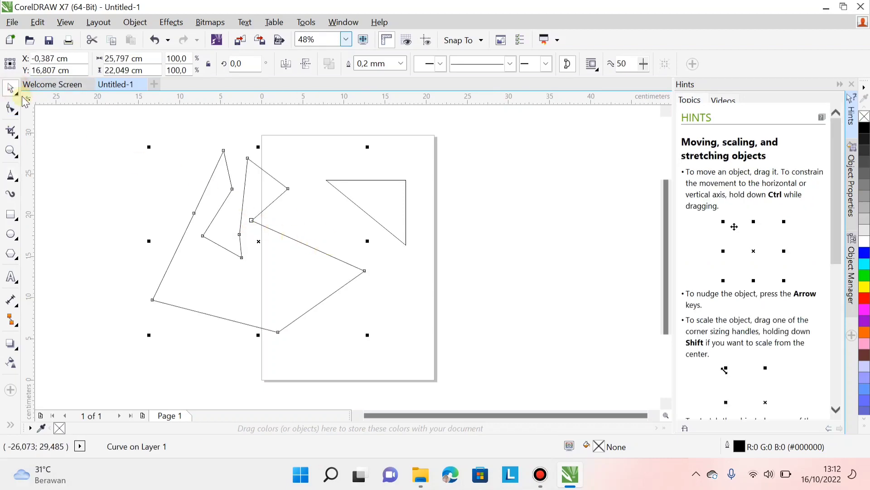
Draw a slightly slanted 2-Point Line about 12.2 cm wide outside the page, beyond its left edge, and delete it.
click(17, 177)
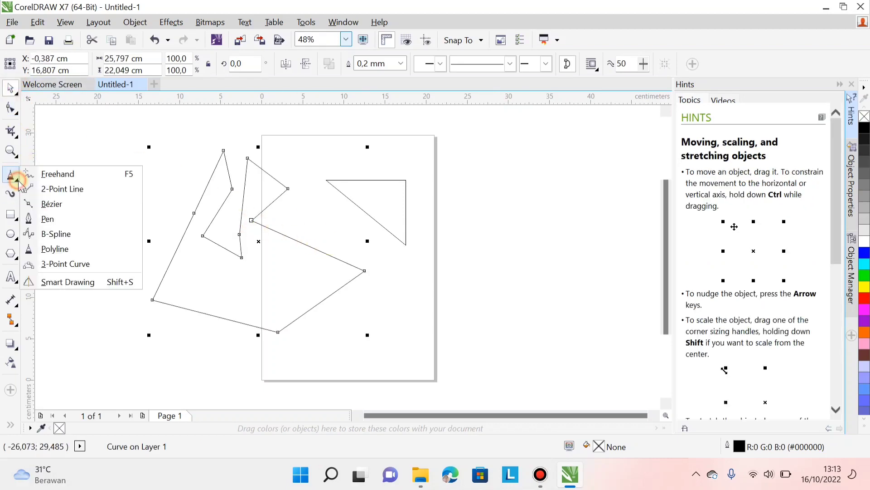
click(72, 190)
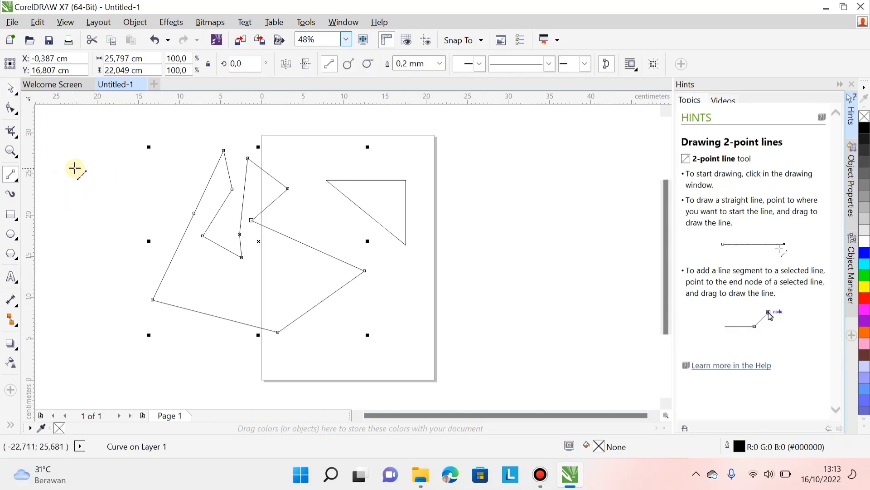
drag(74, 168, 174, 161)
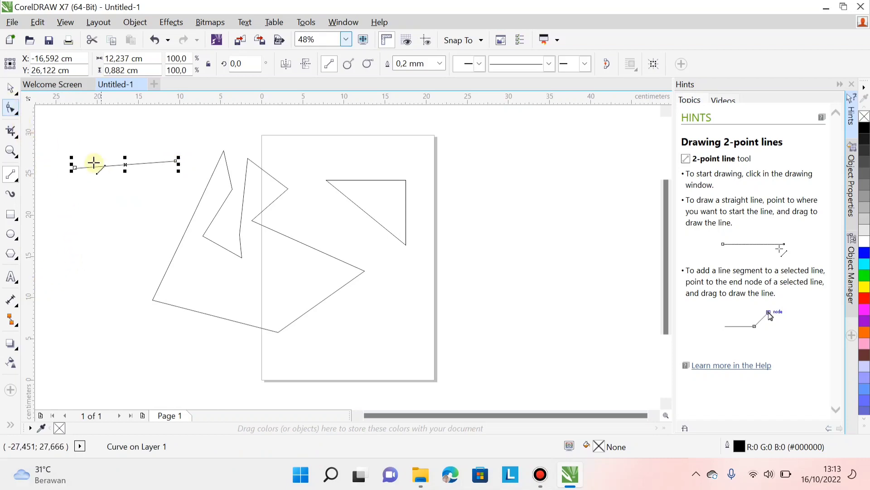
click(11, 89)
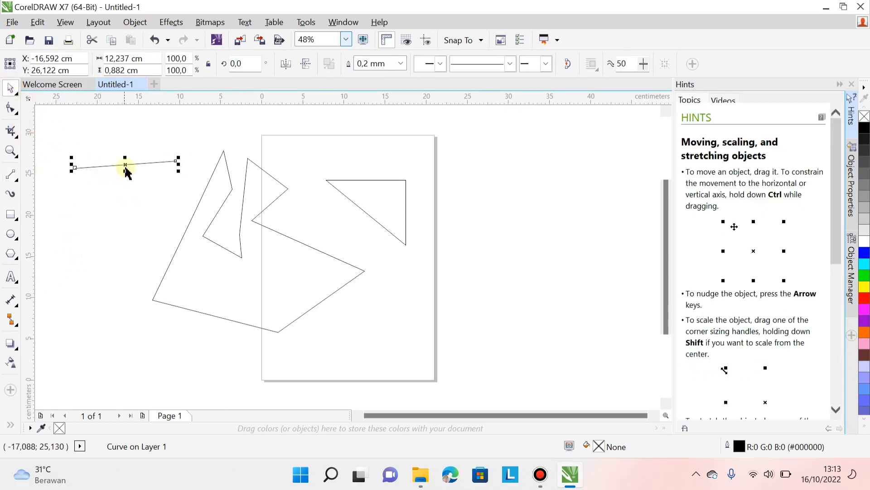
key(Delete)
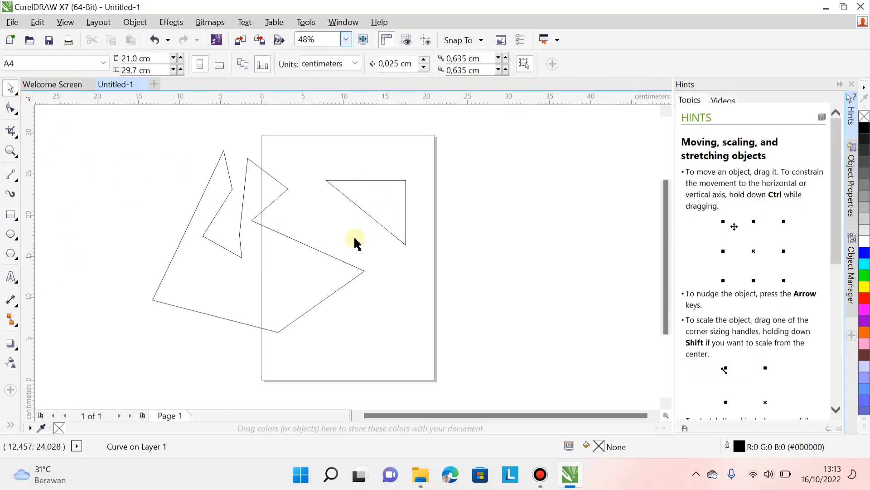
Draw an open, many-cornered polyline around the triangle and past the page's right edge, about 27.3 cm wide and 30.5 cm high.
click(18, 183)
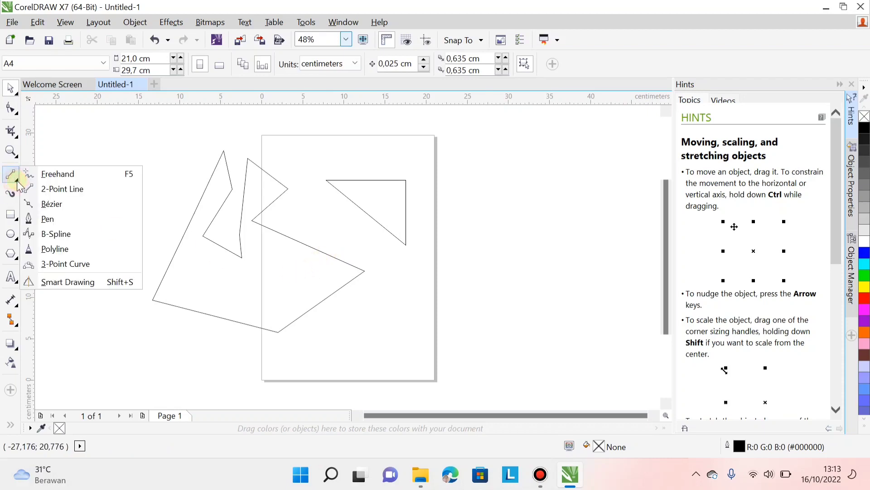
click(68, 249)
click(360, 321)
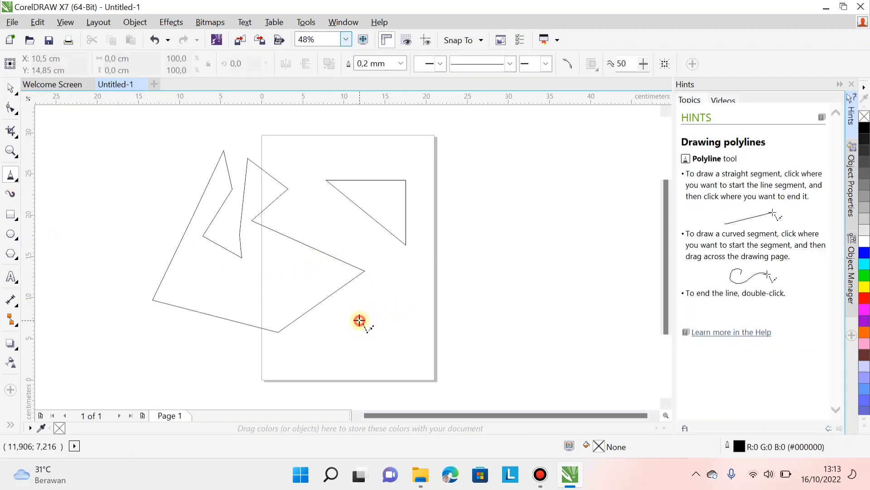
click(485, 262)
click(491, 151)
click(346, 135)
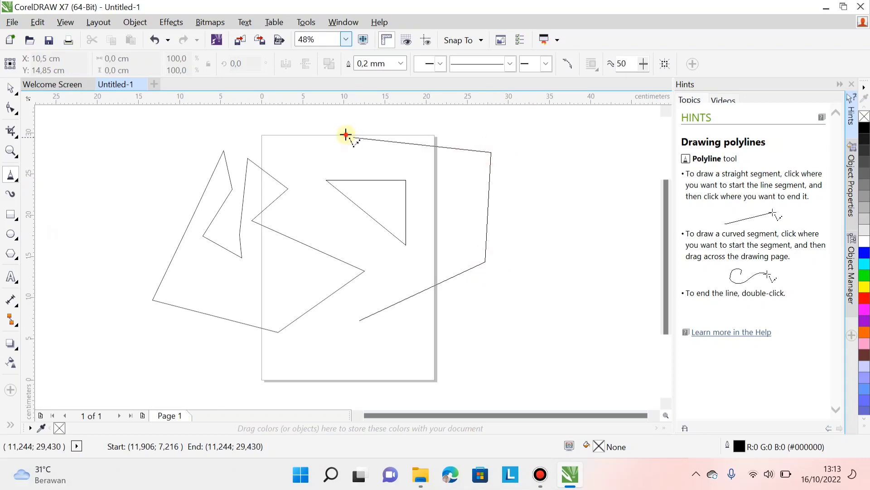
click(300, 187)
click(315, 216)
click(384, 245)
click(362, 303)
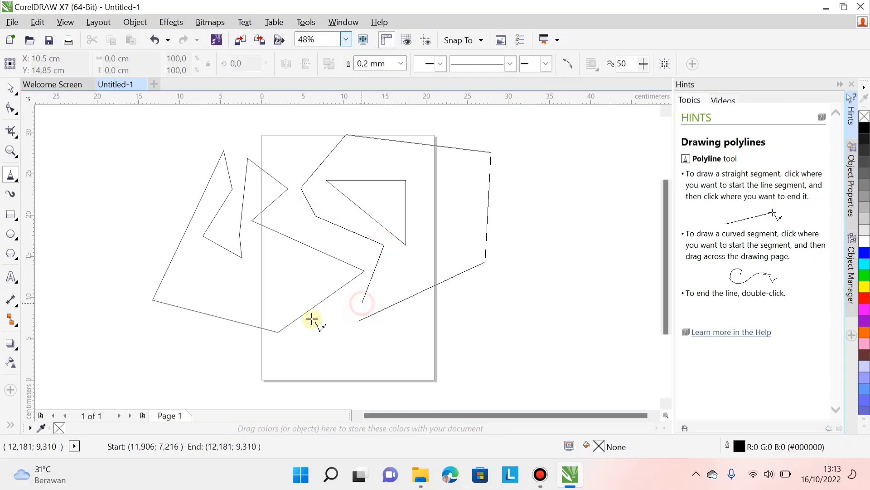
click(304, 330)
click(324, 370)
click(361, 386)
click(350, 350)
click(379, 344)
click(478, 347)
click(525, 276)
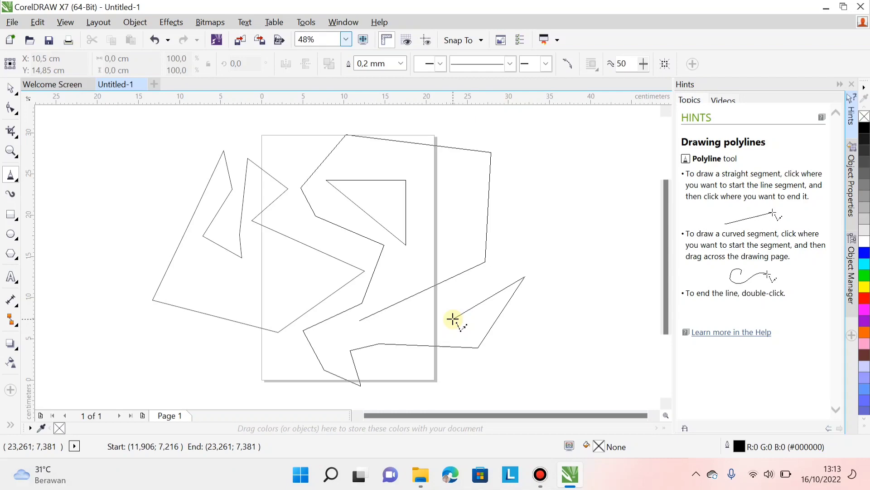
double_click(453, 319)
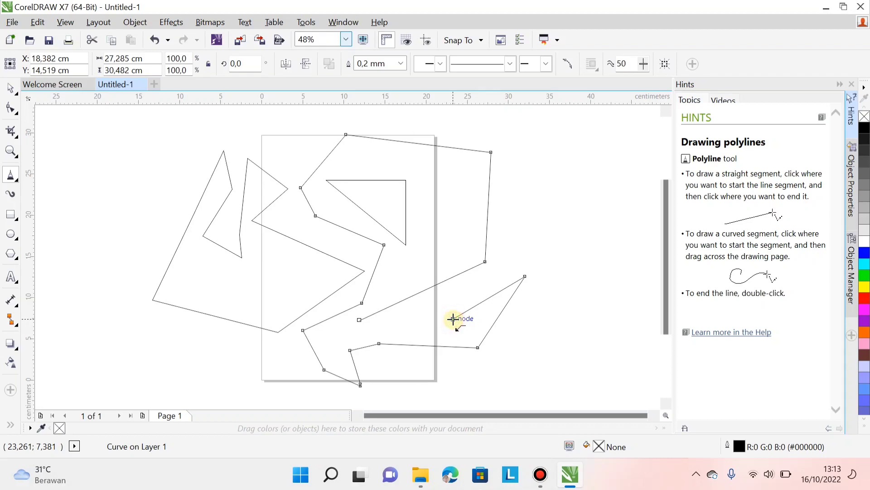
Close the open polyline with a segment back to its start node and move the shape right and up to about X 31.3, Y 18.1 cm.
click(454, 318)
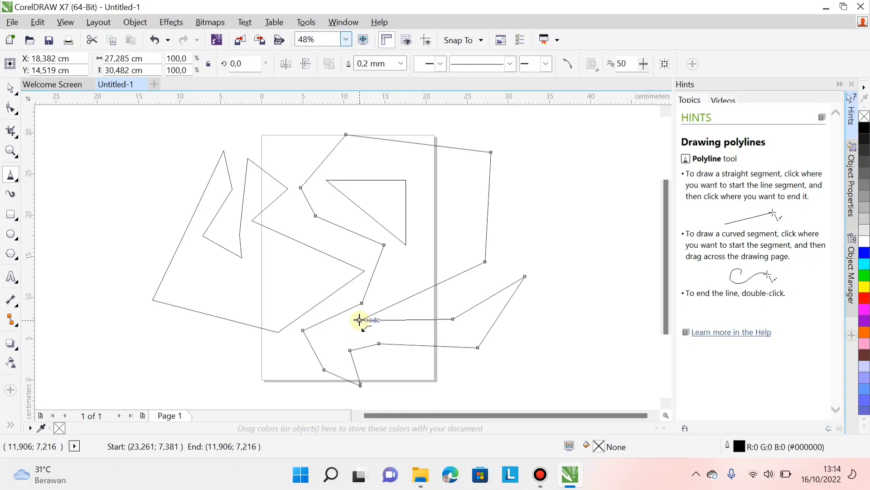
double_click(360, 320)
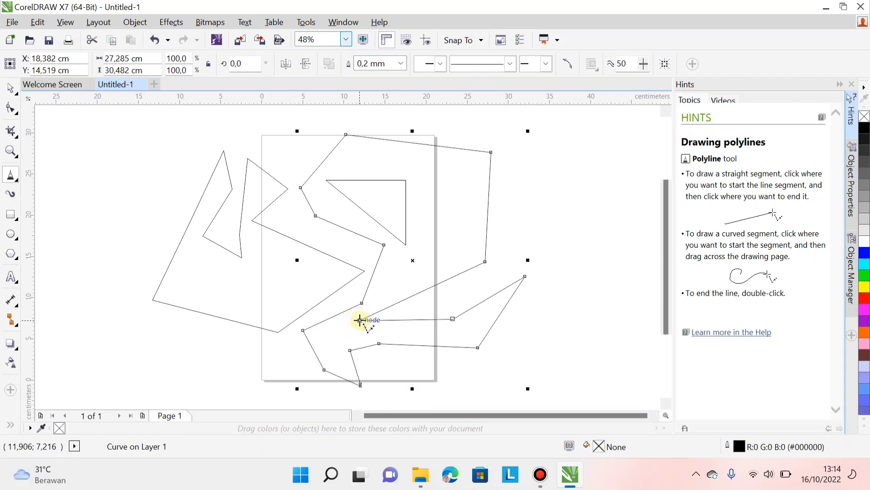
click(9, 88)
drag(476, 218, 582, 189)
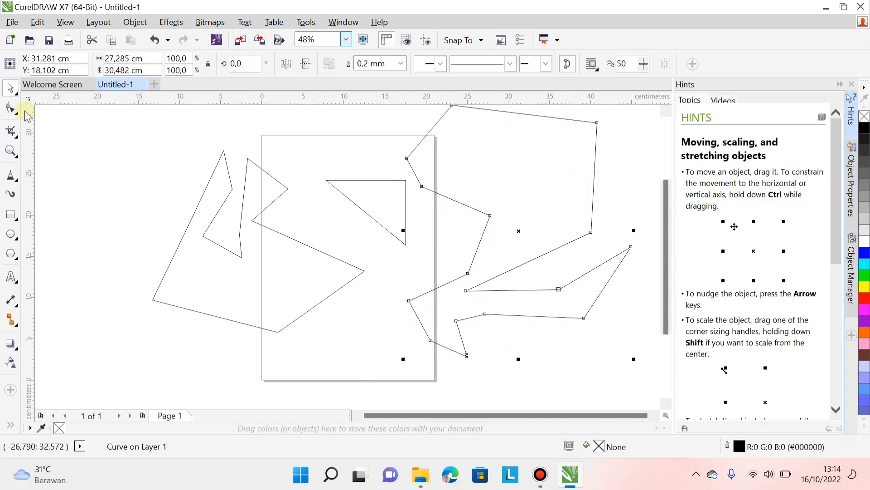
Delete the inward-cutting nodes of the large closed polyline at the page's right edge with the Shape tool, leaving a simple seven-cornered outline.
click(11, 108)
click(467, 290)
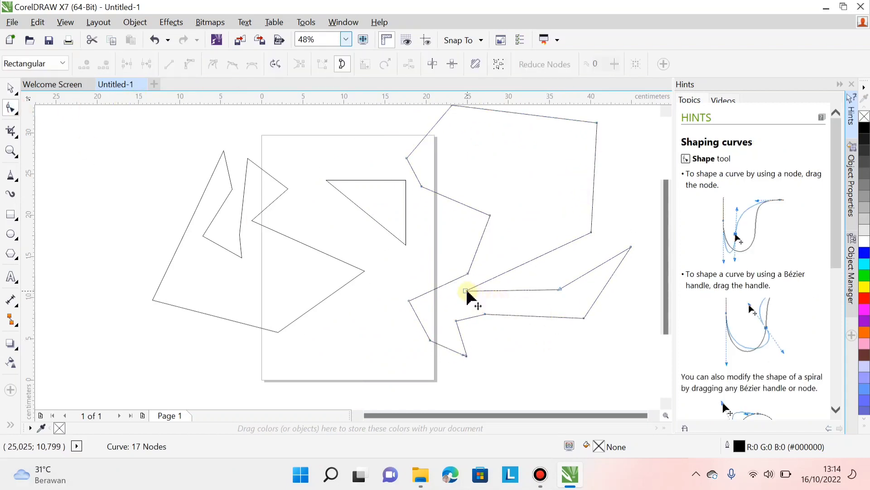
key(Delete)
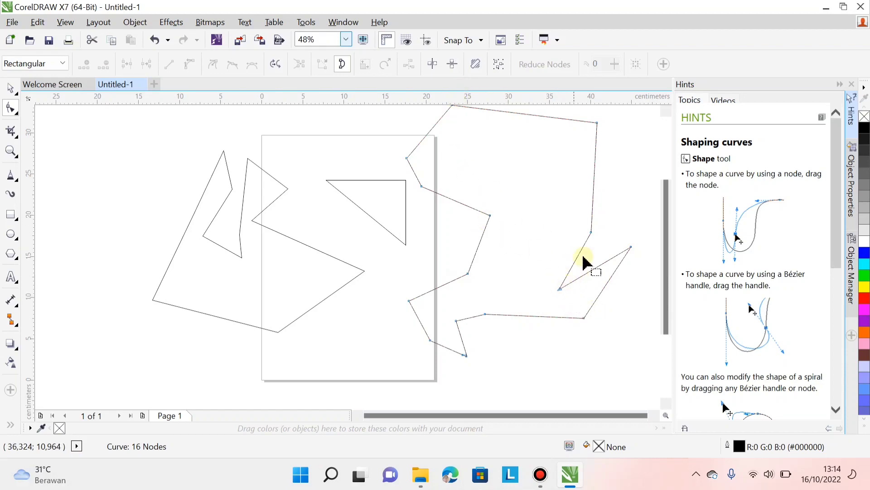
double_click(559, 290)
double_click(491, 218)
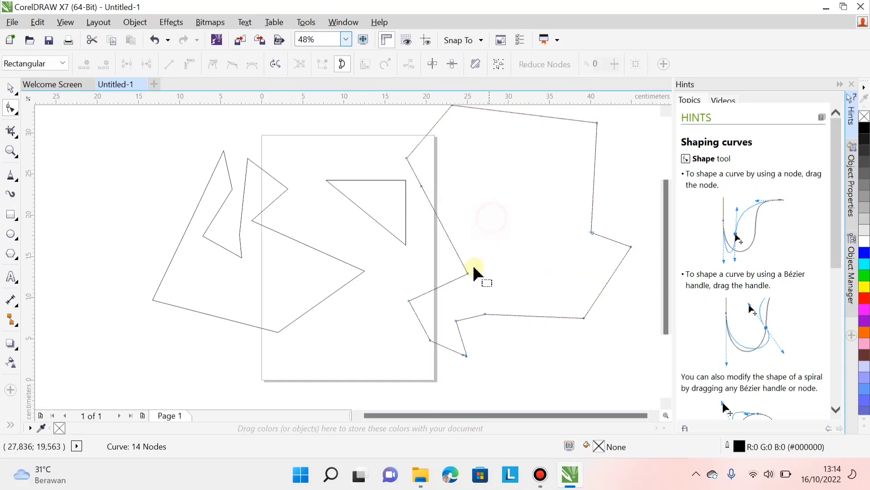
double_click(468, 273)
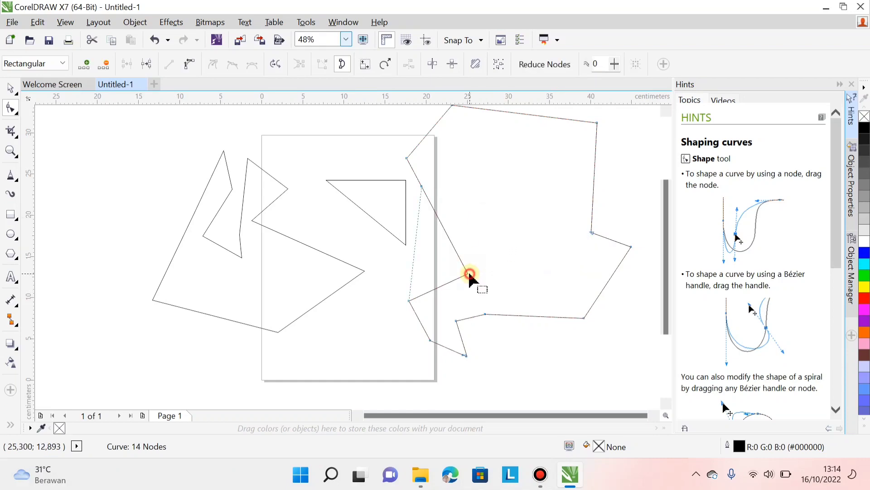
double_click(430, 340)
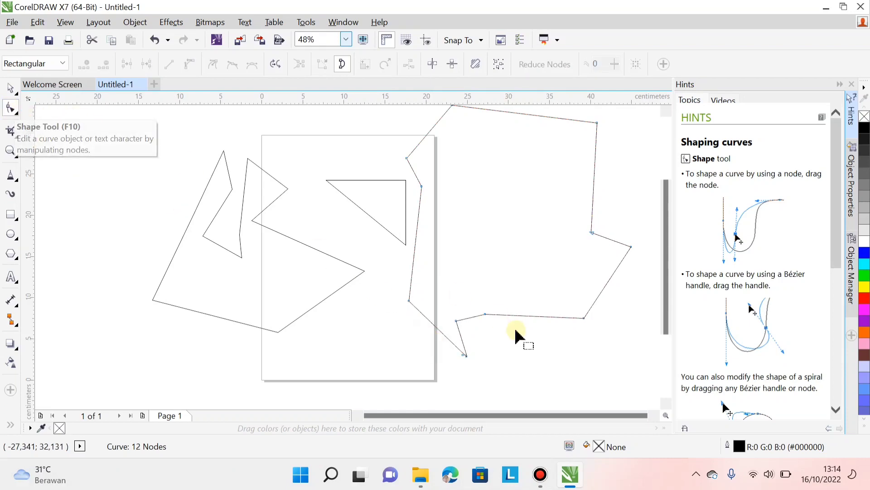
double_click(456, 320)
double_click(486, 314)
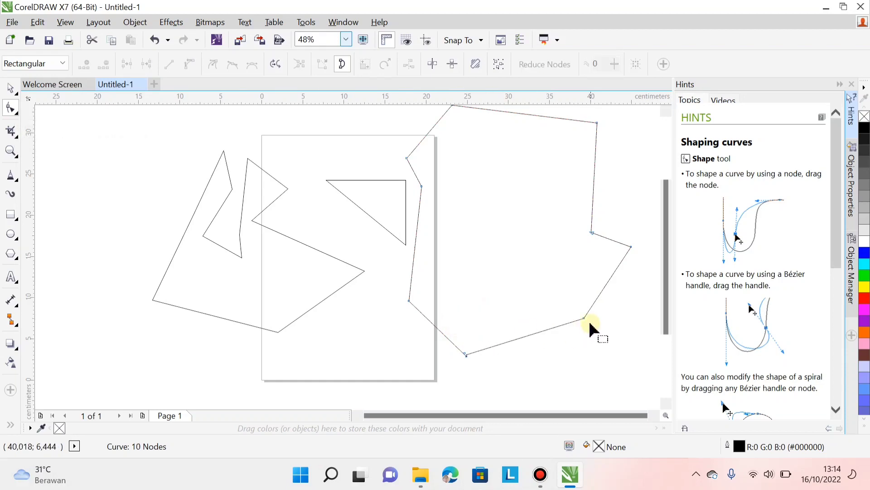
double_click(592, 232)
double_click(423, 188)
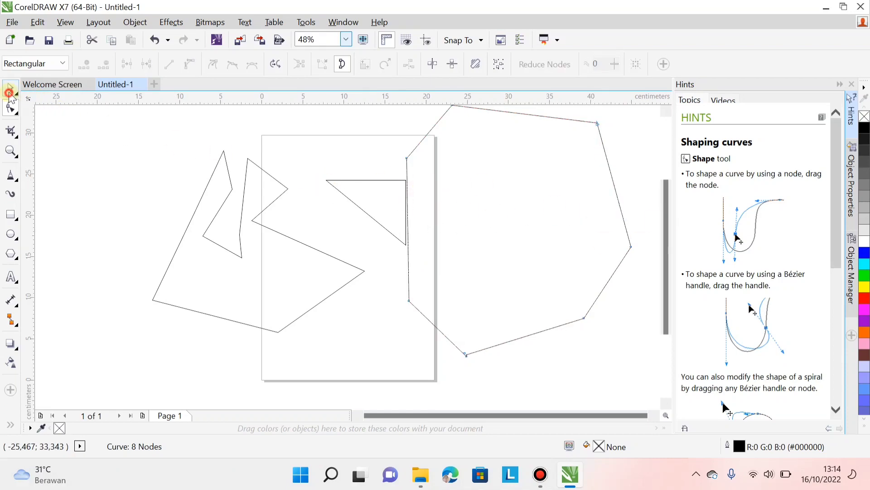
Move the triangle up and to the left within the page, and select the large polygon at the page's right edge.
click(9, 91)
drag(373, 202, 327, 178)
click(546, 227)
key(F10)
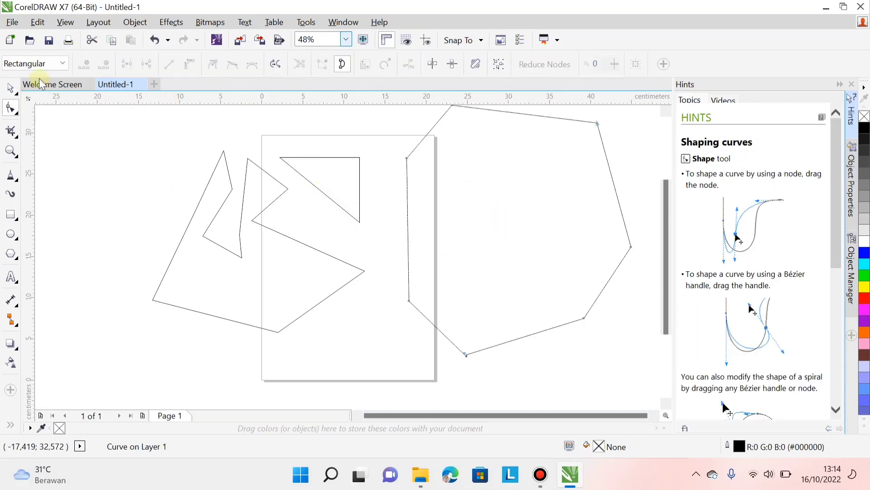
click(8, 90)
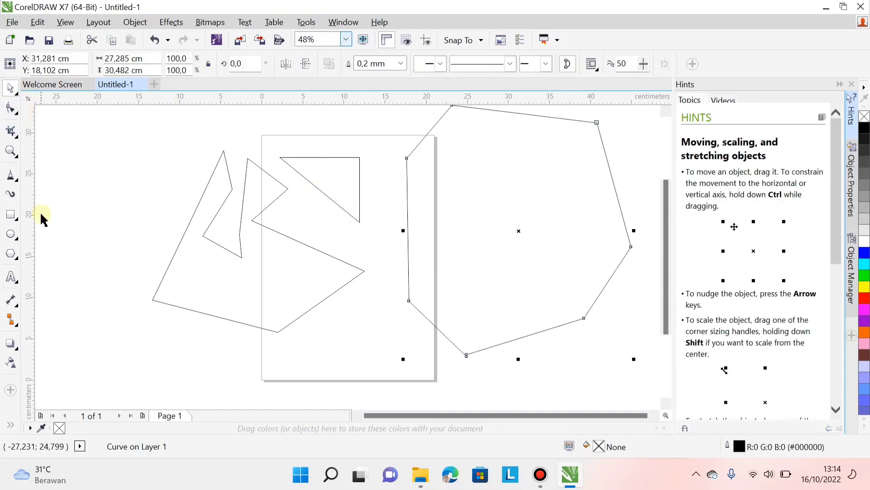
Draw a closed irregular shape with the Polyline tool outside the page's left edge, about 10.6 cm wide and 13.7 cm high.
click(18, 182)
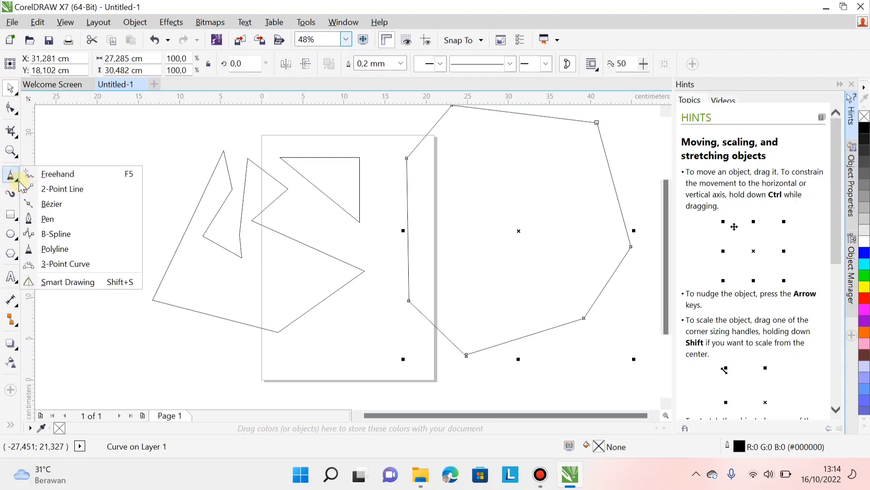
click(64, 252)
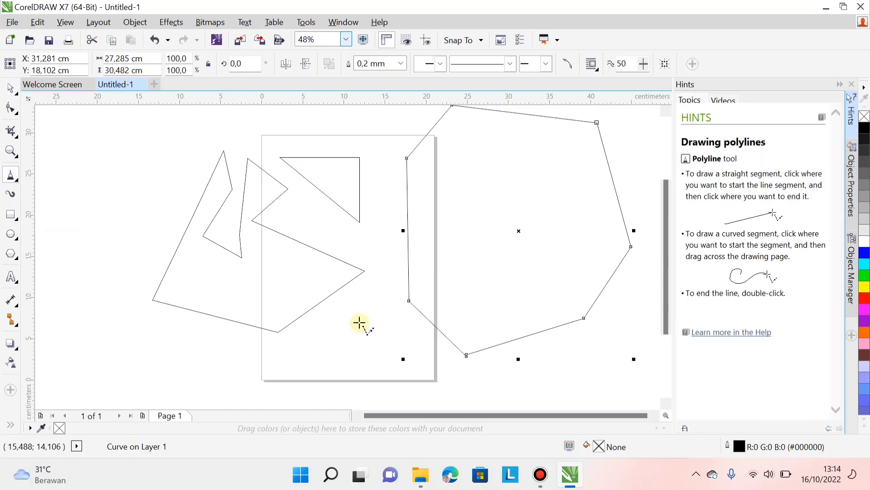
click(112, 218)
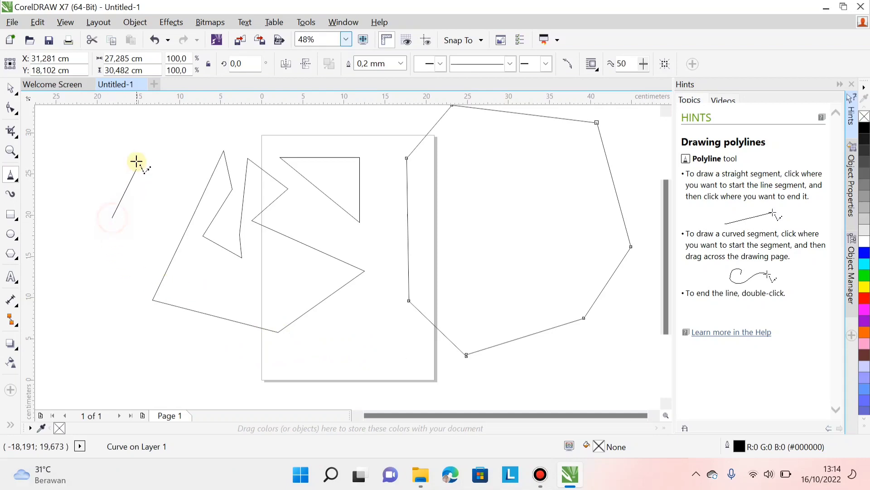
click(134, 155)
click(178, 155)
click(162, 186)
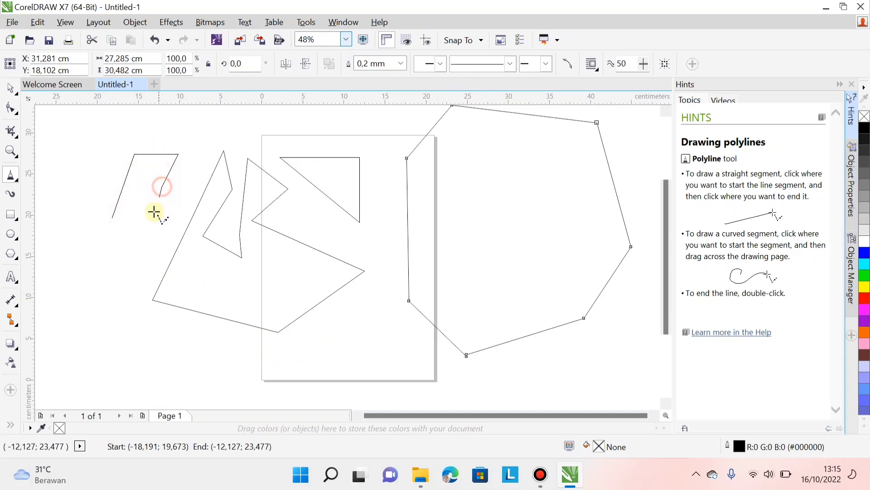
click(143, 221)
click(115, 266)
click(116, 238)
click(91, 238)
click(94, 225)
click(113, 225)
click(113, 218)
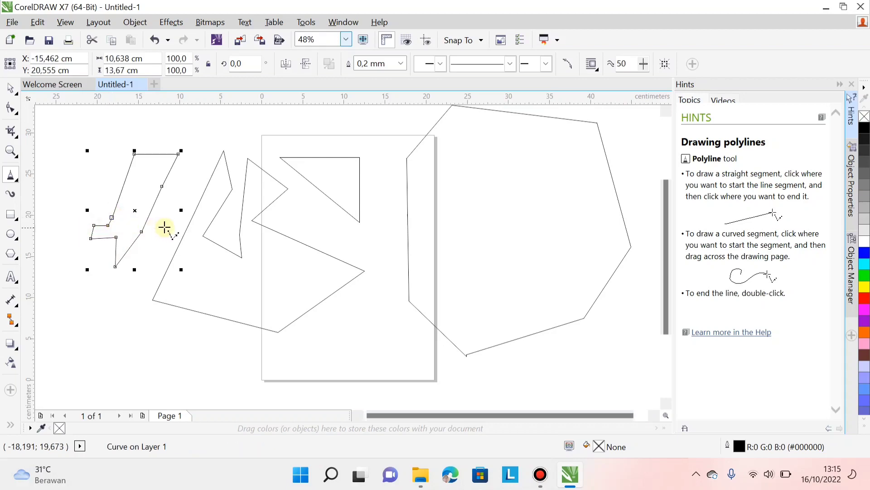
Draw a closed oval with the B-Spline tool near the page's lower left corner, about 11.7 cm wide and 7.4 cm high.
click(19, 181)
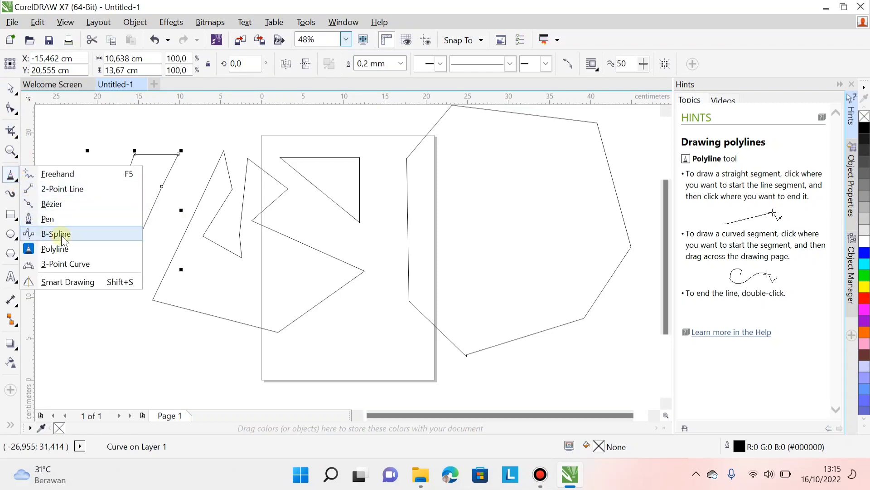
click(61, 236)
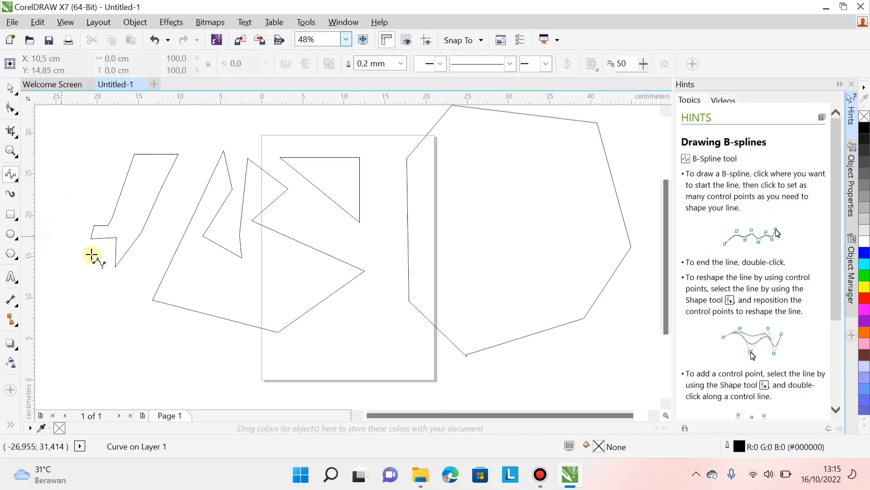
click(191, 384)
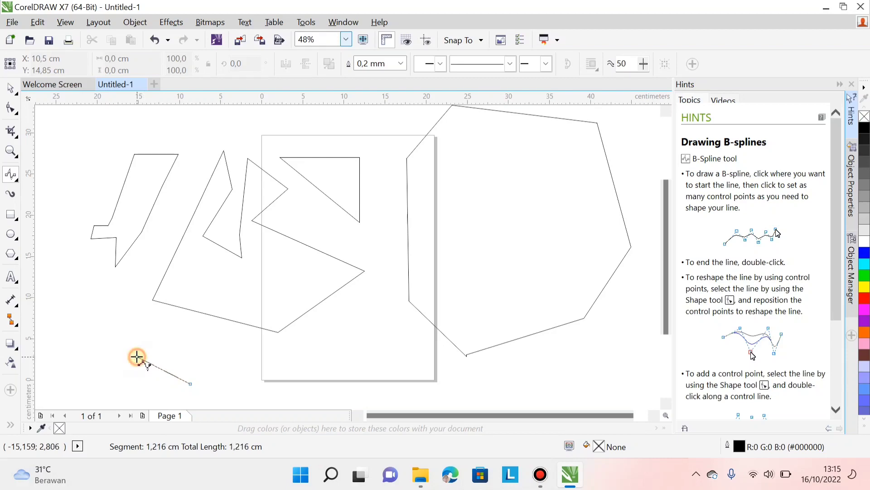
click(137, 356)
click(148, 331)
click(193, 321)
click(243, 346)
click(242, 378)
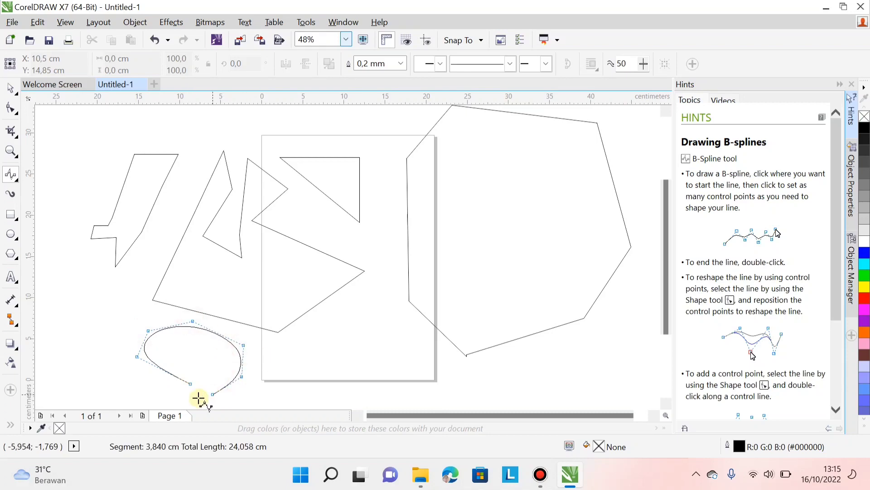
click(204, 355)
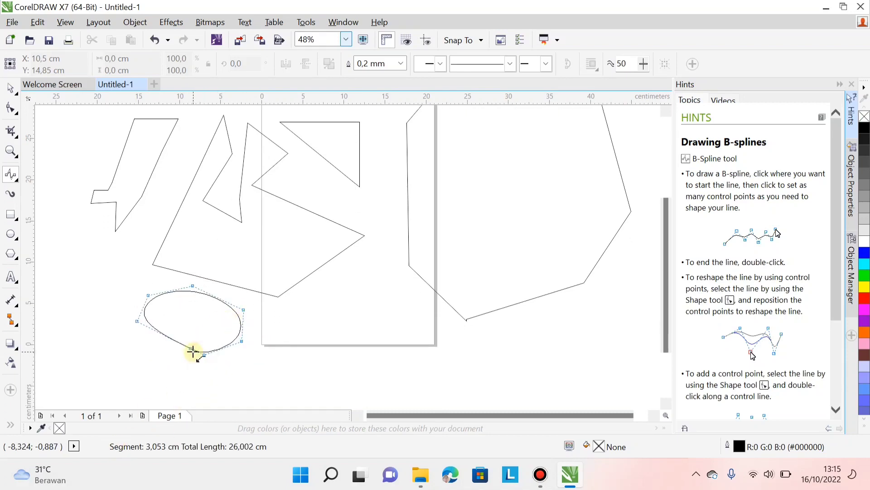
double_click(193, 352)
Move the B-spline oval left and slightly up to about X -17, Y 5 cm.
click(13, 87)
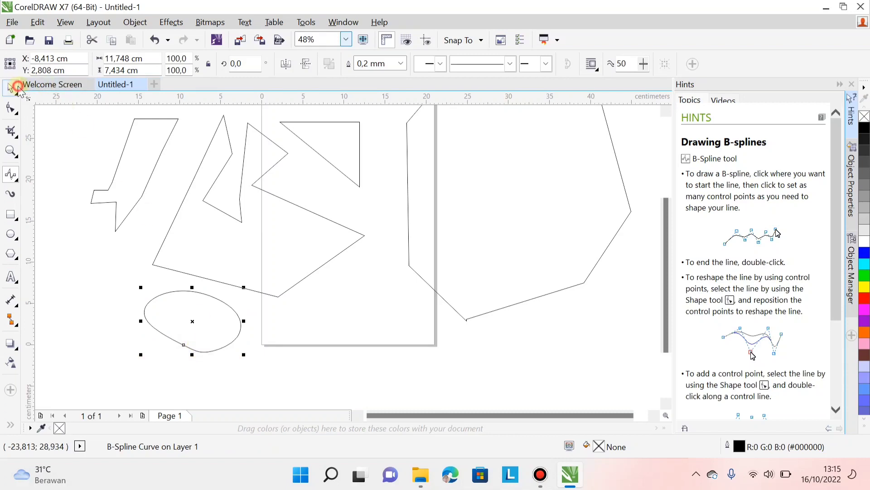
click(306, 355)
drag(186, 325, 126, 309)
click(70, 226)
click(122, 306)
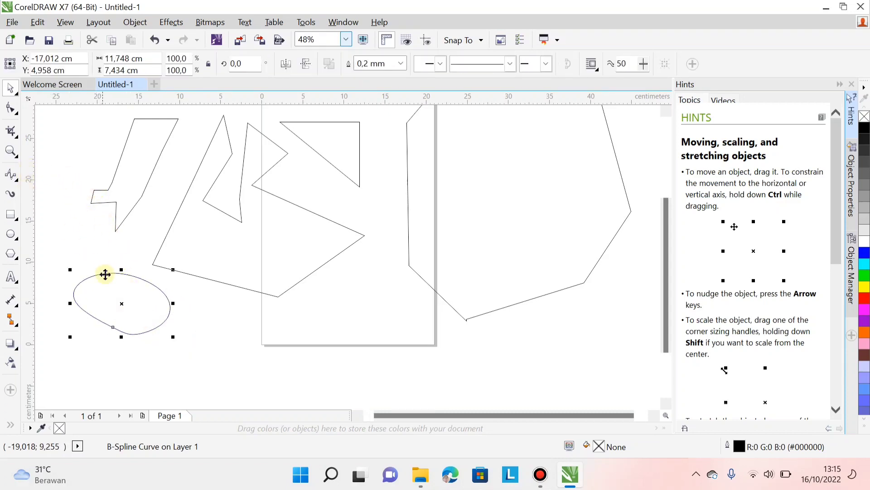
Draw a closed B-spline blob with a narrow leftward tail across the page's lower left corner, about 20.2 cm wide and 9 cm high.
click(225, 343)
click(263, 311)
click(350, 344)
click(353, 380)
click(294, 402)
click(225, 383)
click(232, 367)
click(260, 352)
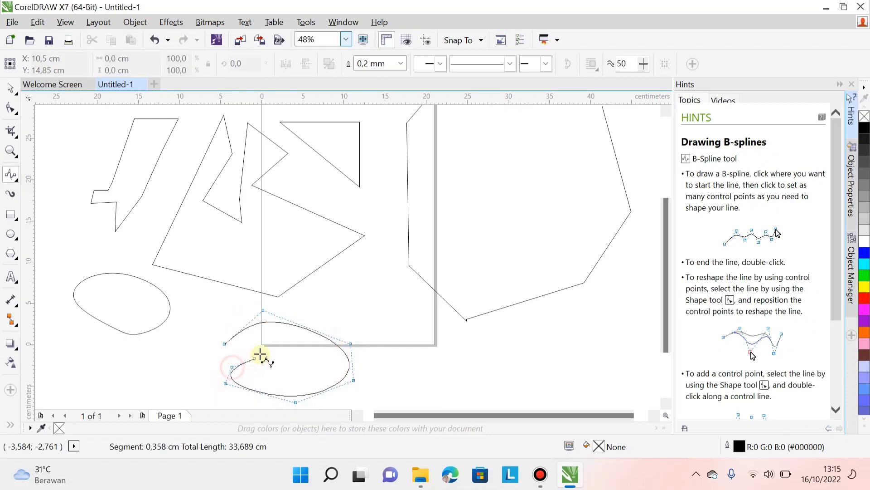
click(216, 362)
click(172, 350)
click(197, 346)
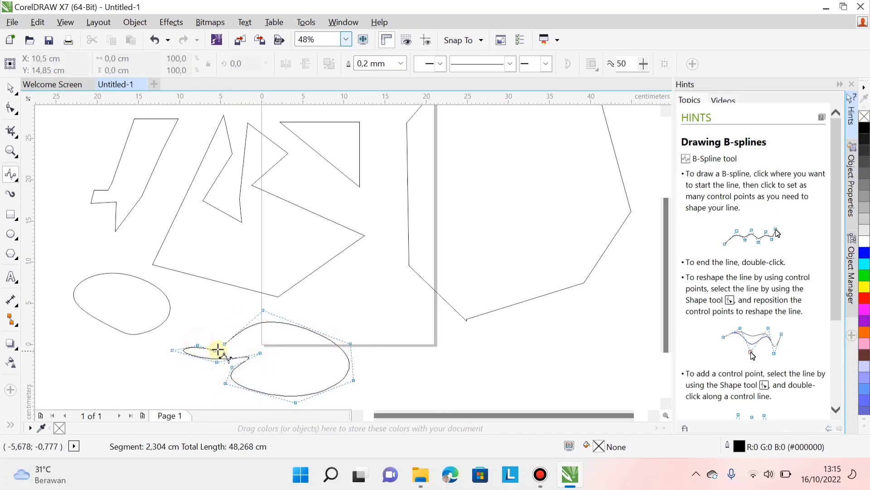
double_click(223, 346)
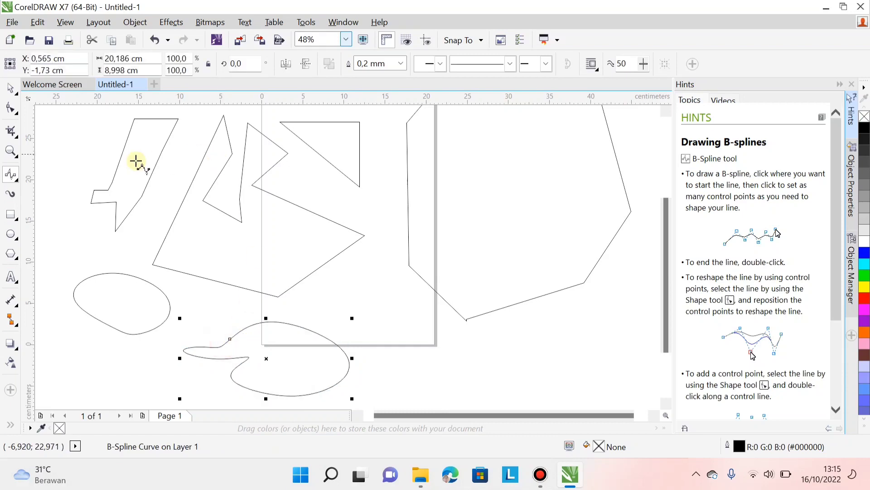
Draw a closed irregular shape with the Polyline tool below the page, about 36.5 cm wide and 16.6 cm high.
click(11, 175)
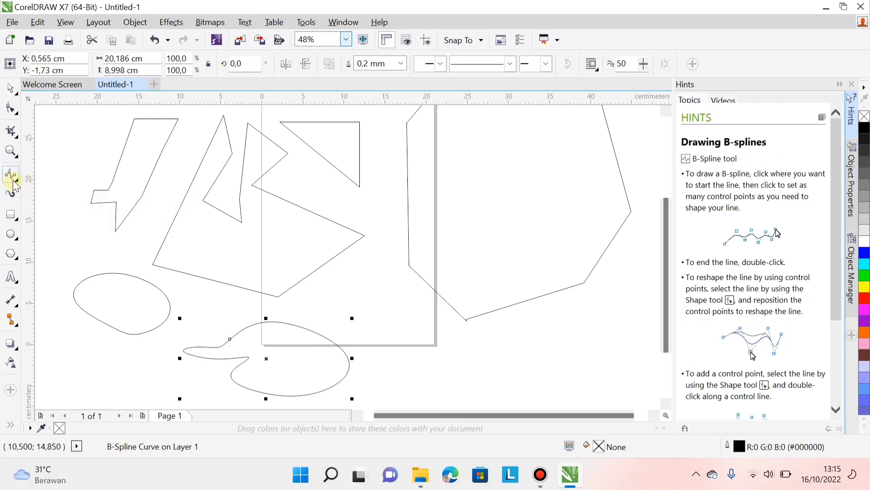
click(18, 180)
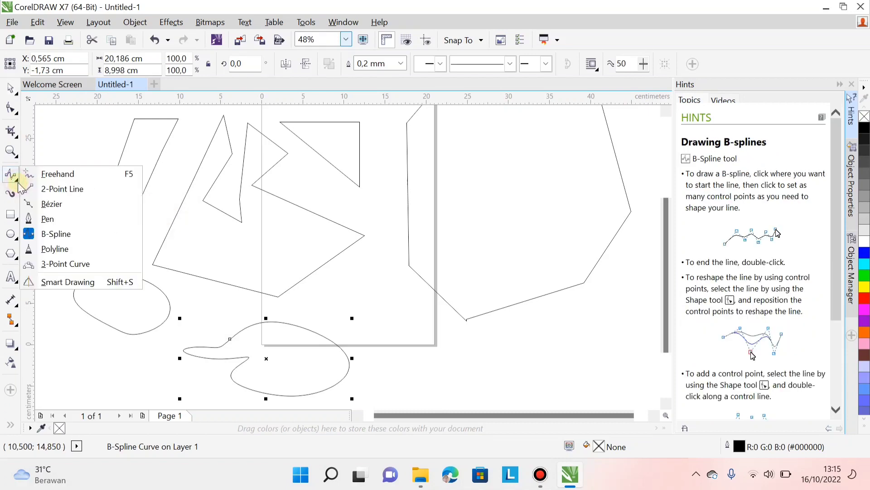
click(55, 250)
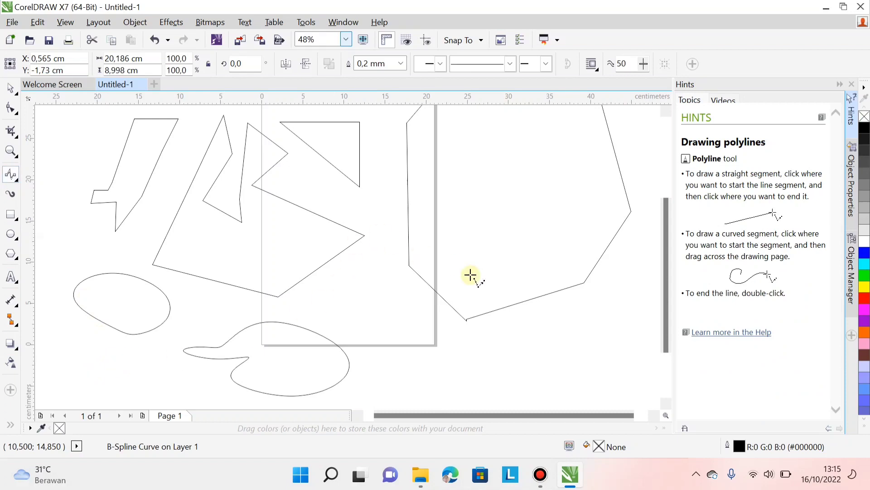
key(Escape)
scroll(350, 281, down, 2)
click(263, 368)
click(365, 339)
click(402, 361)
click(395, 390)
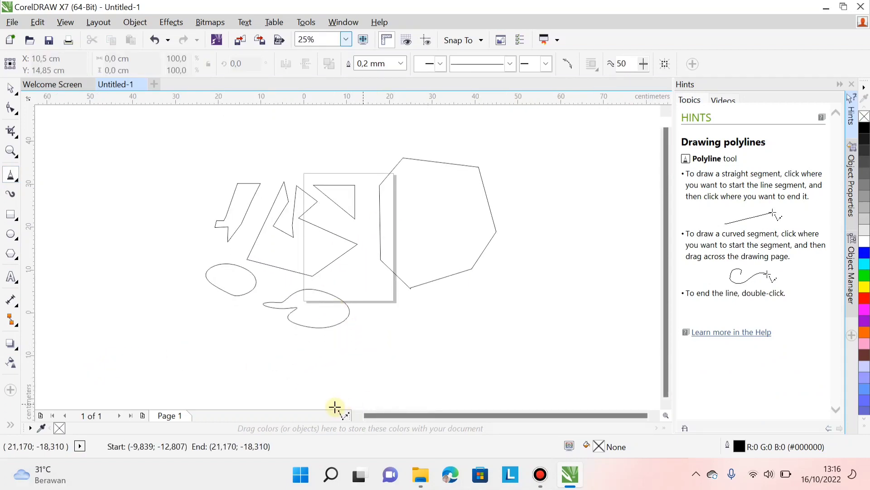
click(310, 381)
click(246, 369)
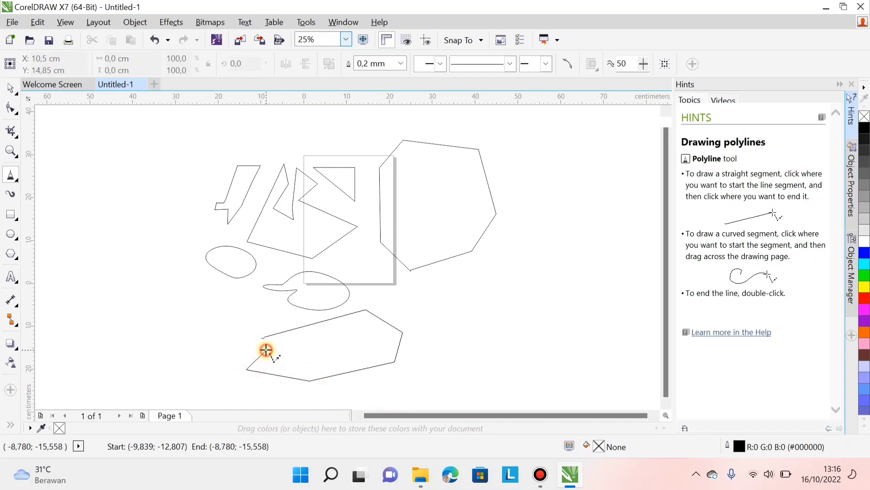
click(260, 337)
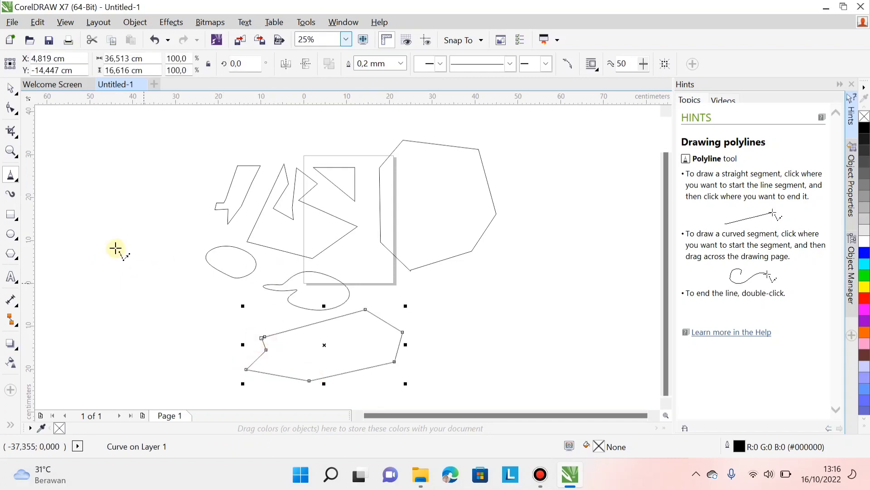
Draw a closed, curled B-spline shape below and left of the page, about 22.9 cm wide and 17.5 cm high.
click(19, 183)
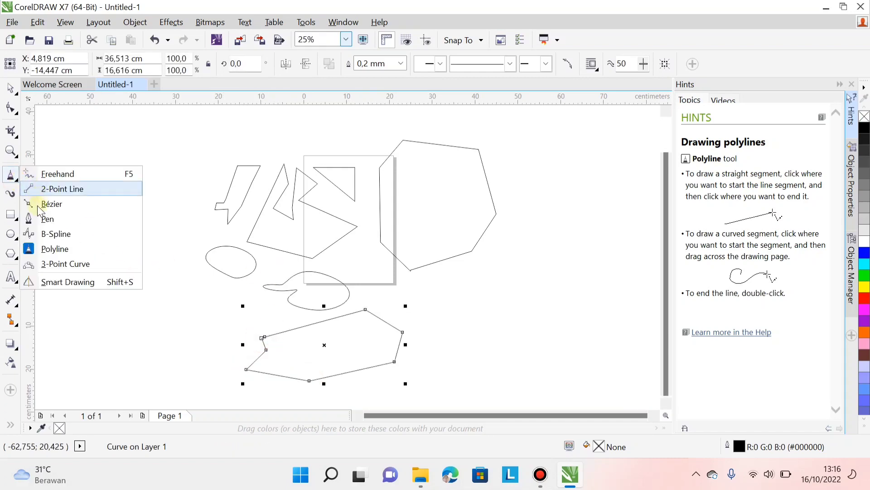
click(39, 234)
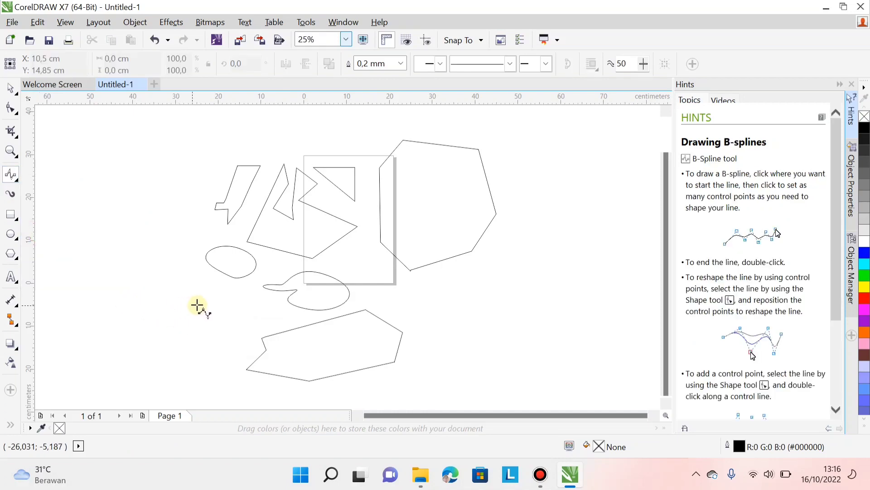
click(182, 299)
click(221, 290)
click(245, 315)
click(245, 334)
click(206, 358)
click(166, 351)
click(164, 321)
click(201, 325)
click(157, 312)
click(138, 297)
click(168, 275)
click(178, 283)
click(167, 302)
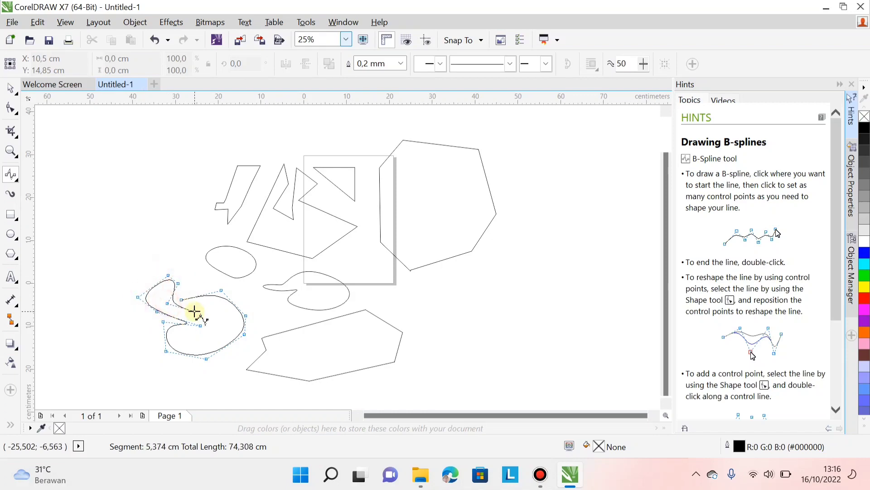
click(189, 306)
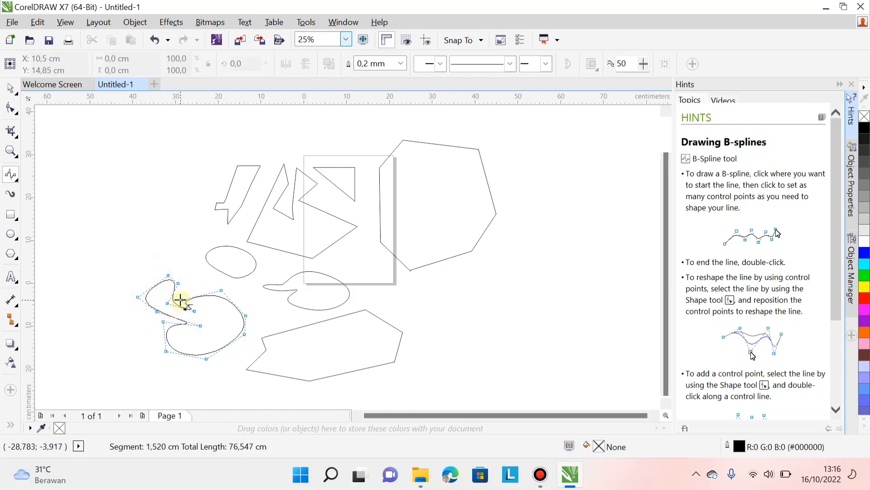
double_click(182, 301)
click(148, 194)
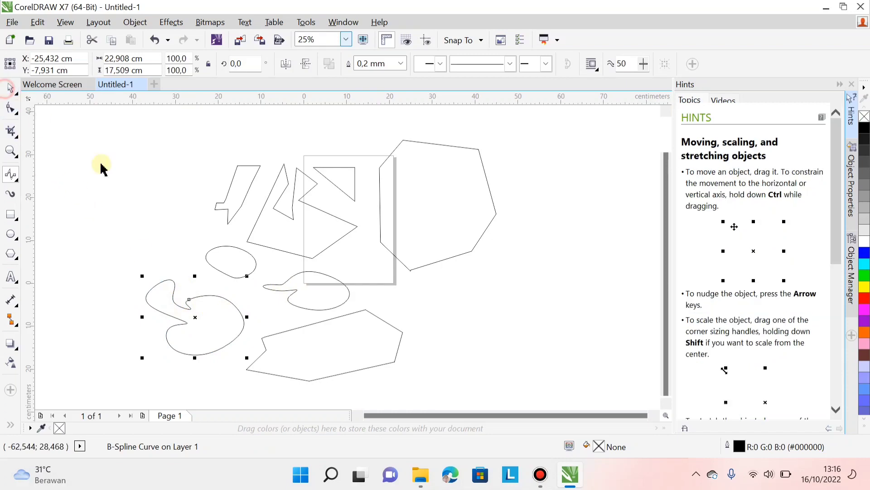
Move the curled B-spline to about X -22.9, Y -10.5 cm and pull its inner control points outward with the Shape tool.
mouse_move(228, 324)
mouse_down()
mouse_move(218, 292)
mouse_move(239, 335)
mouse_up()
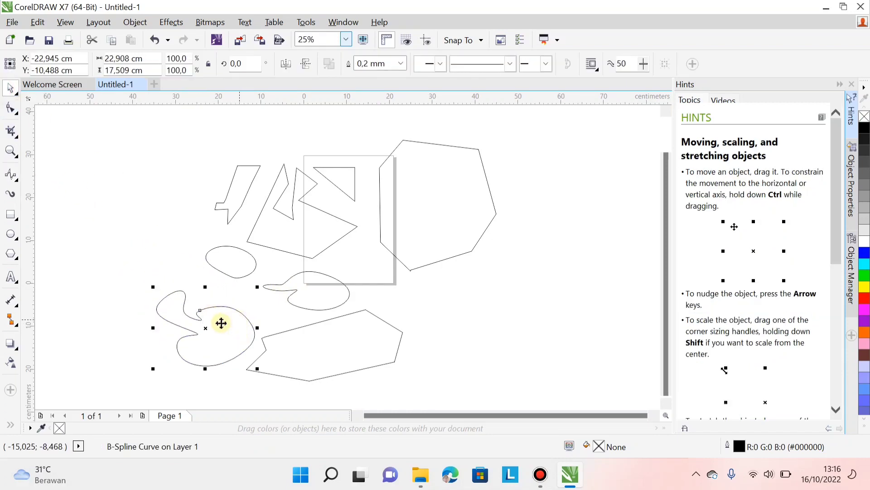
click(11, 108)
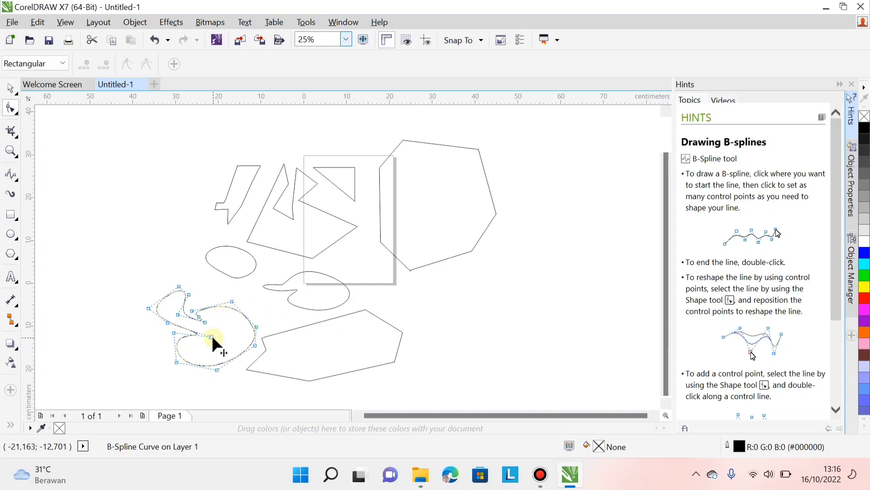
click(11, 89)
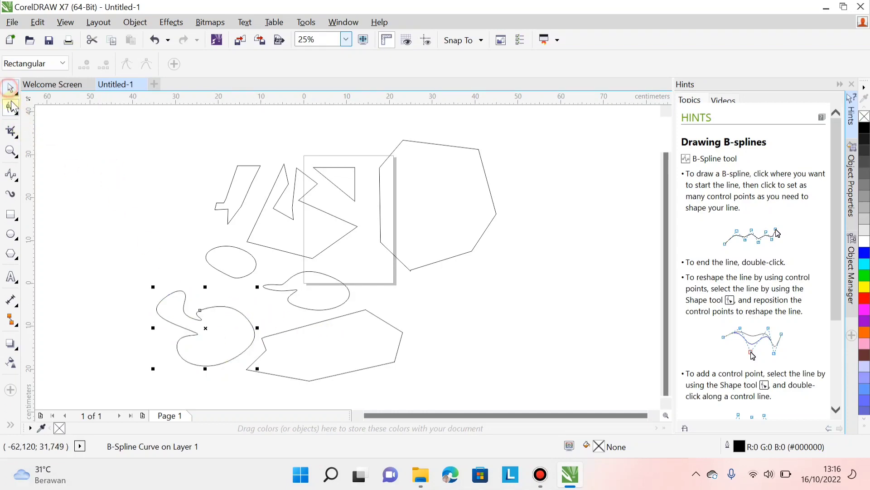
click(11, 108)
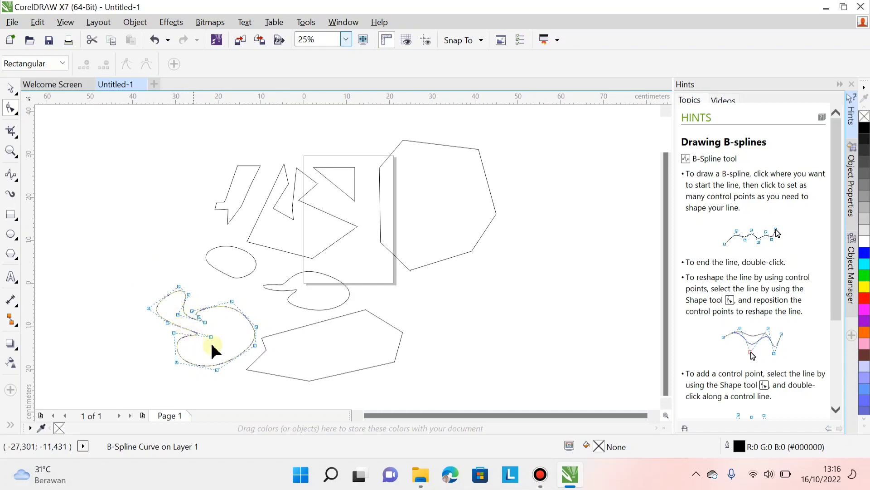
drag(211, 338, 175, 333)
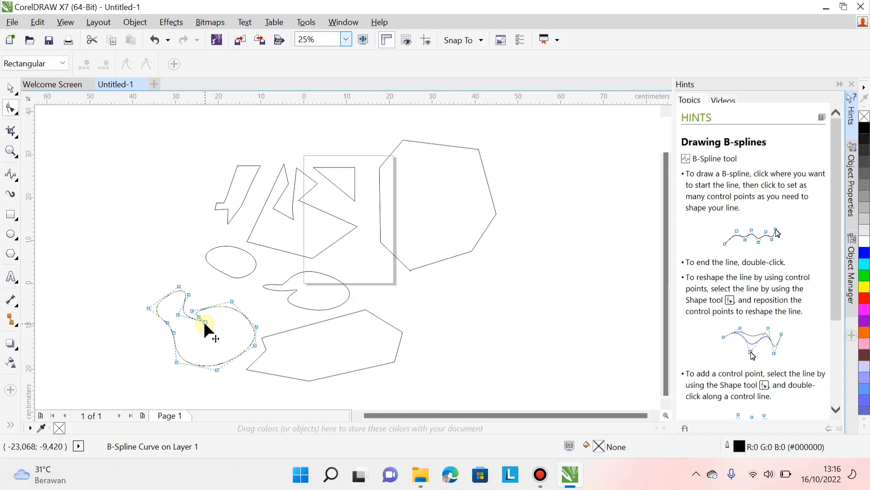
drag(197, 319, 179, 317)
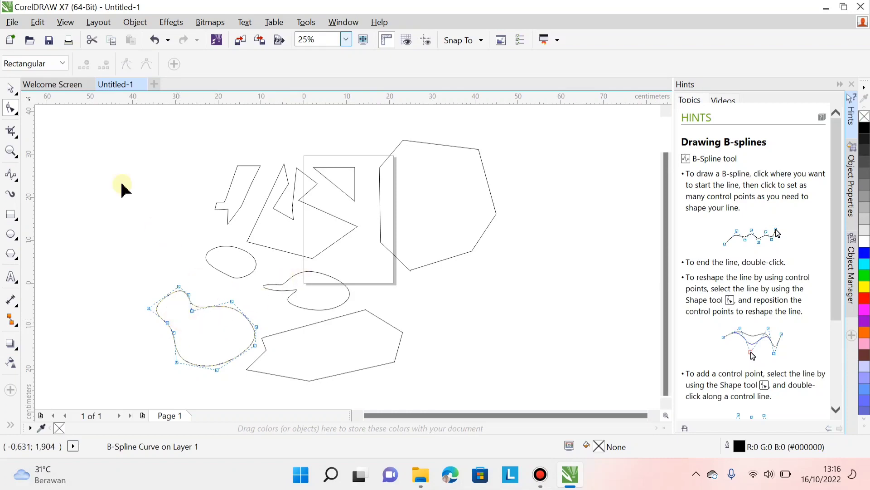
Move the reshaped B-spline up and right to about X -20, Y -5.5 cm and deselect it.
click(11, 88)
drag(198, 344, 219, 317)
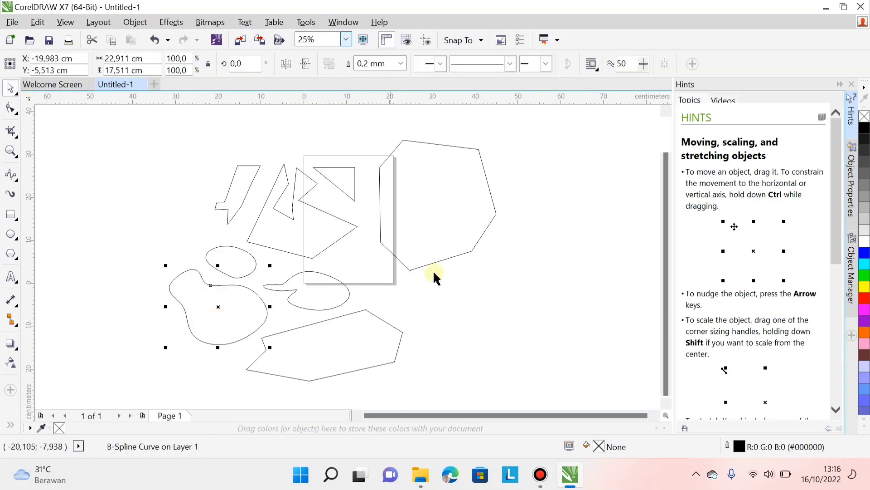
click(447, 274)
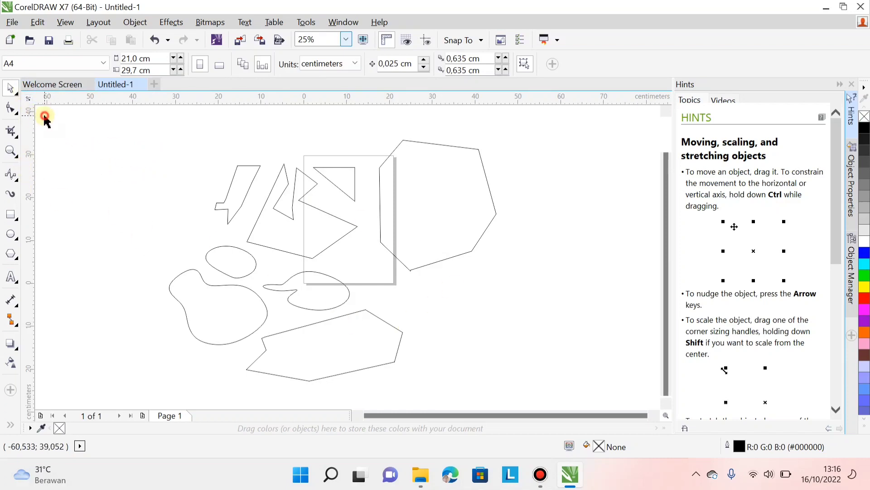
click(12, 110)
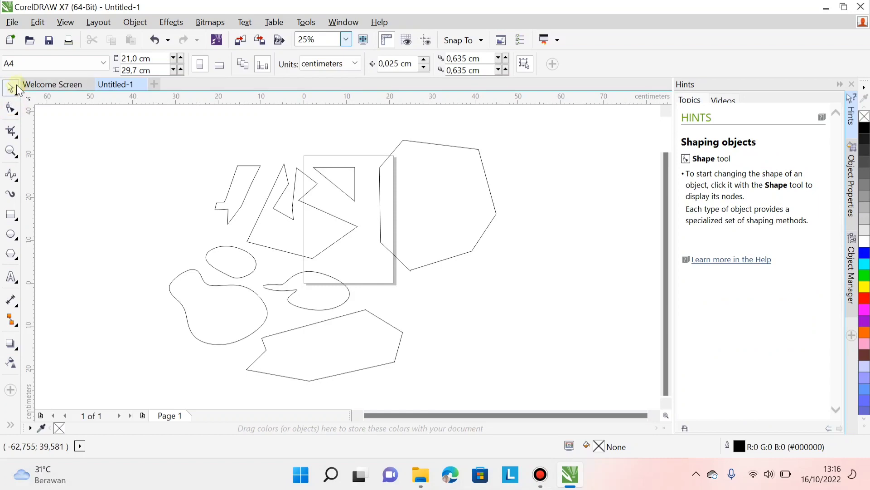
click(12, 91)
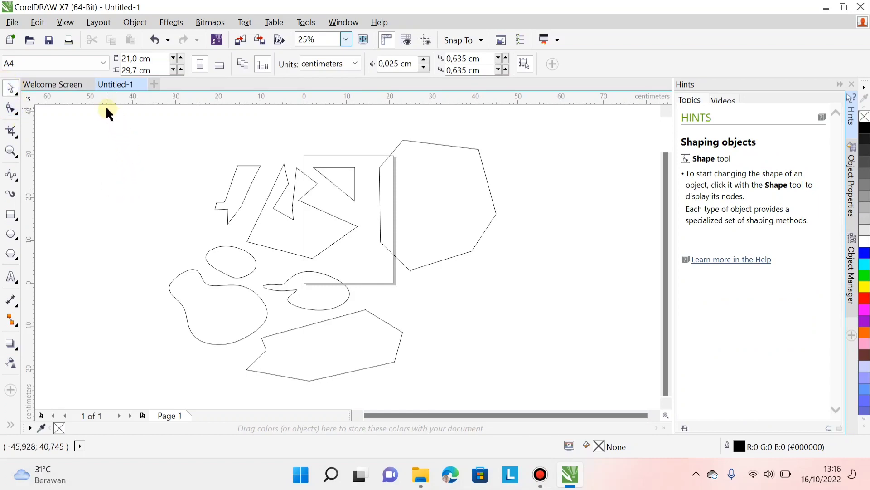
Marquee-select all the drawn shapes with the Pick tool and clear the selection.
drag(117, 112, 512, 392)
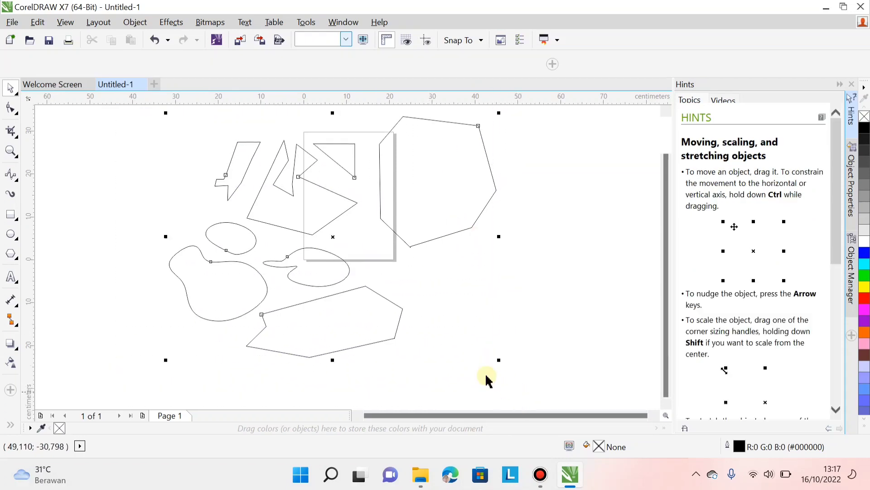
click(461, 254)
scroll(230, 252, down, 2)
click(161, 157)
drag(196, 185, 422, 349)
click(179, 147)
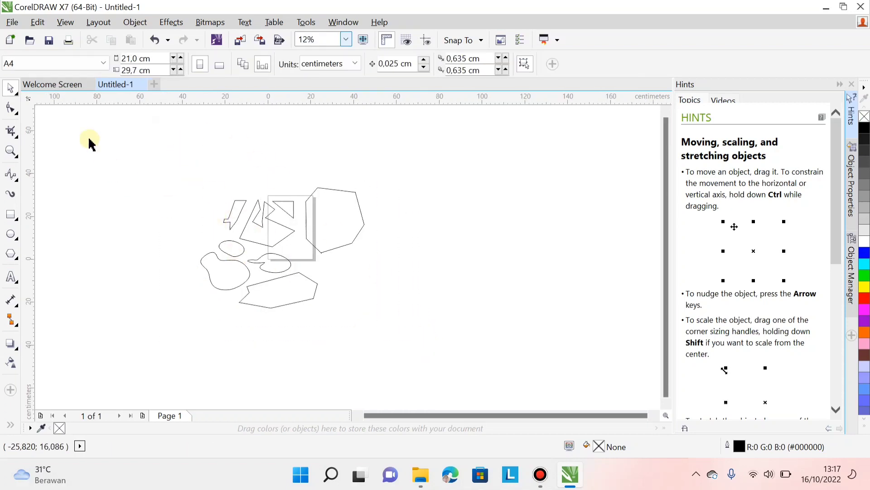
scroll(292, 216, down, 1)
scroll(293, 233, up, 2)
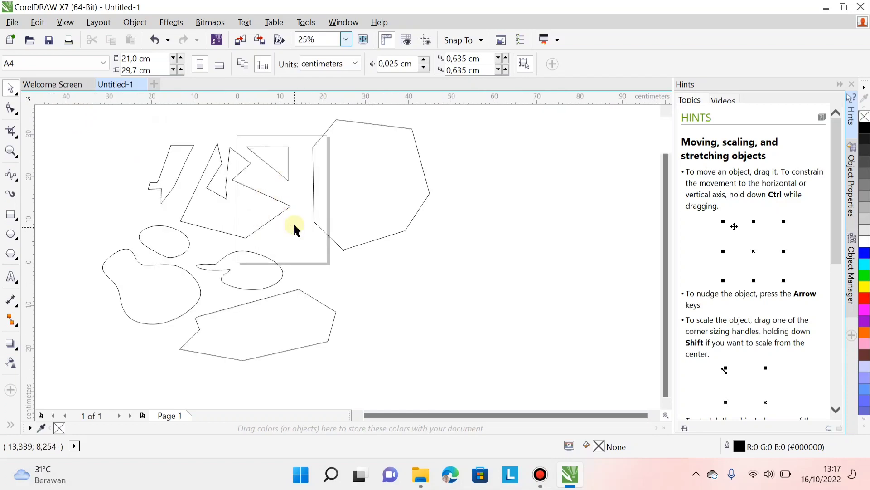
scroll(292, 213, up, 1)
scroll(291, 201, down, 2)
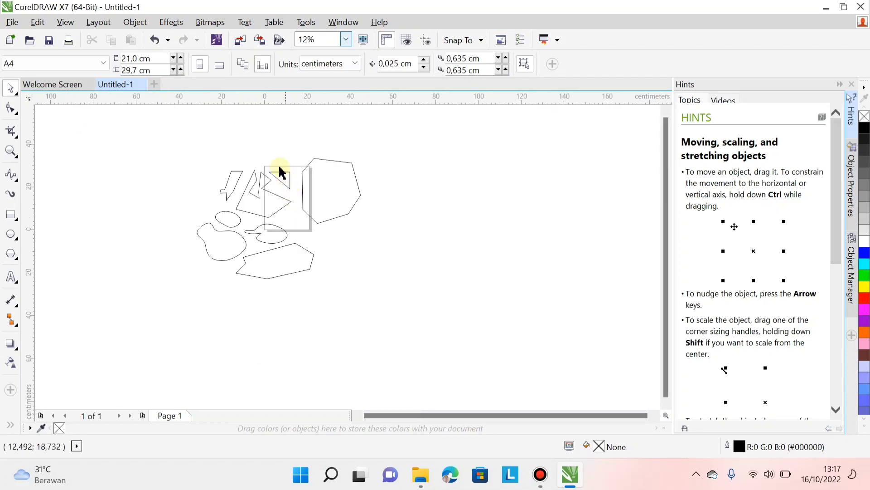
scroll(281, 172, up, 1)
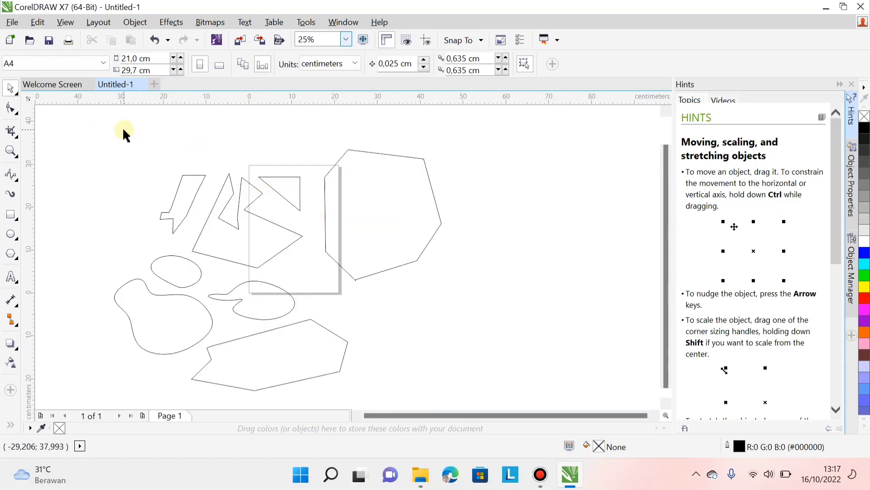
scroll(239, 169, down, 1)
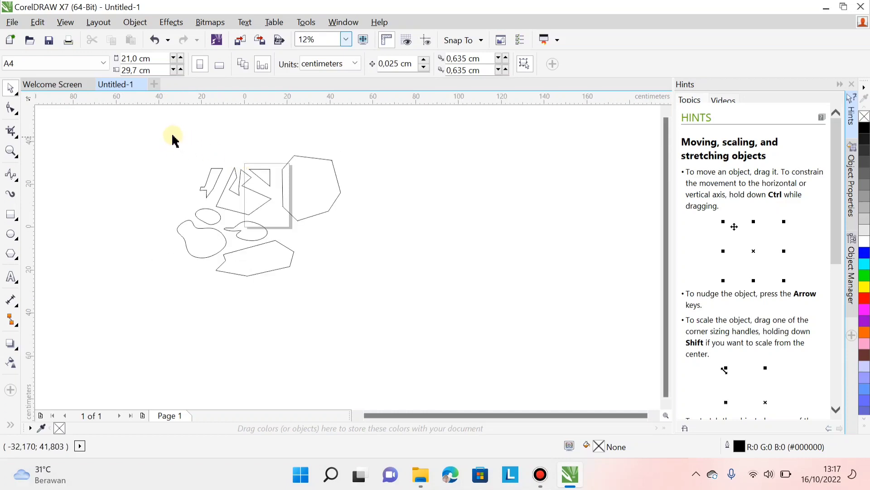
Delete all the drawn shapes except the large polygon overlapping the page's right edge.
scroll(253, 165, up, 1)
drag(75, 120, 355, 340)
scroll(312, 248, down, 2)
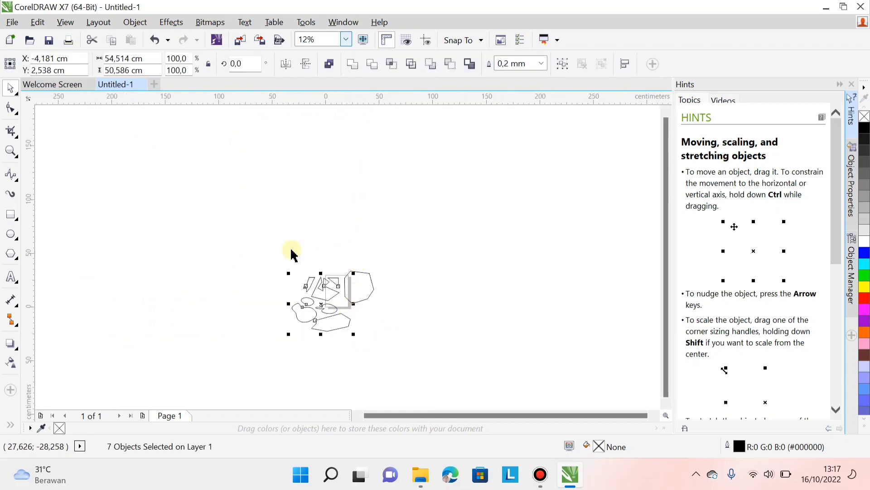
scroll(317, 272, up, 2)
scroll(392, 272, up, 2)
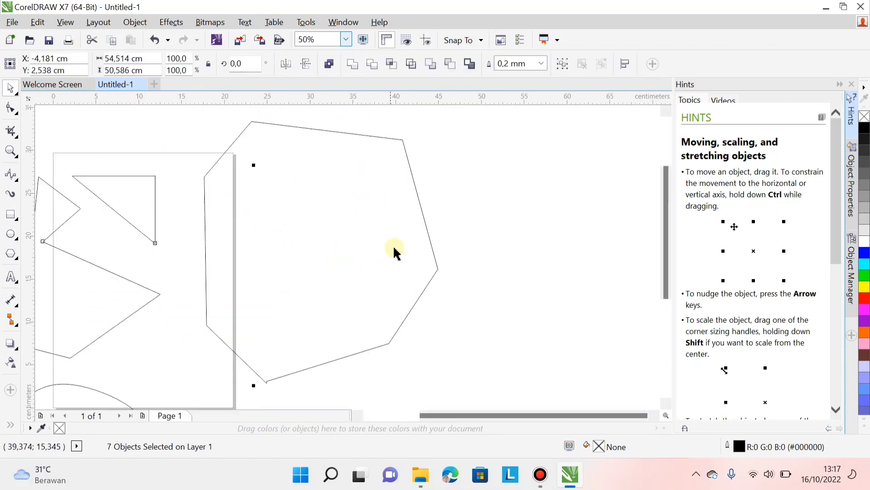
scroll(371, 209, down, 2)
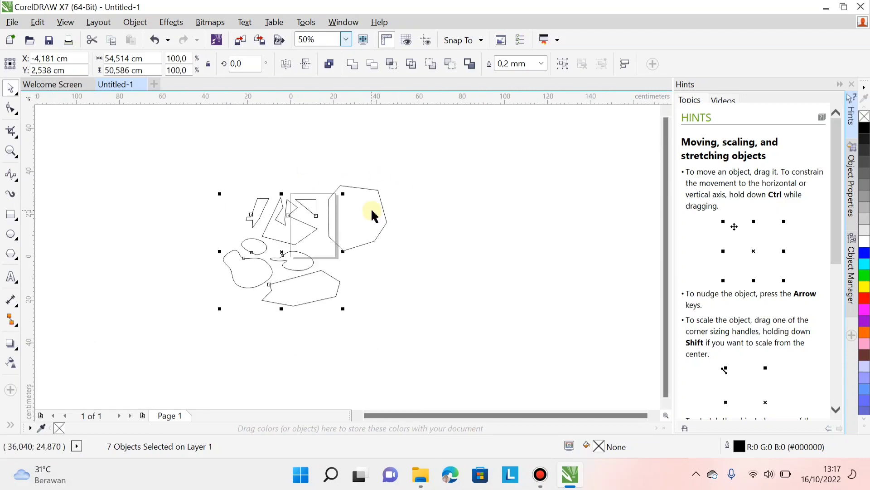
click(194, 171)
drag(196, 155, 344, 319)
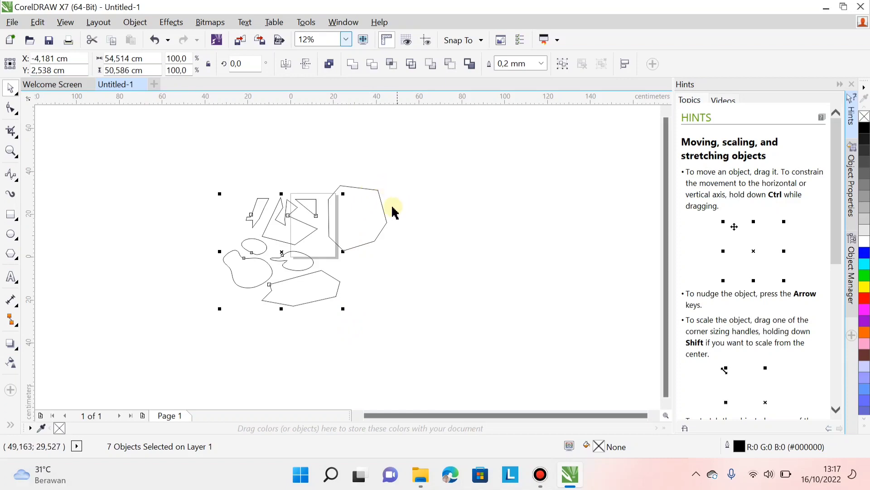
scroll(372, 201, up, 1)
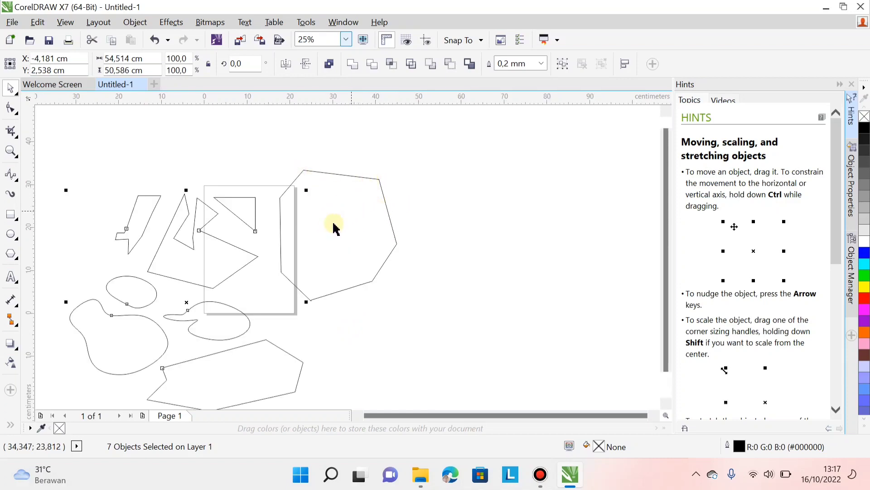
scroll(275, 262, down, 2)
scroll(272, 272, up, 2)
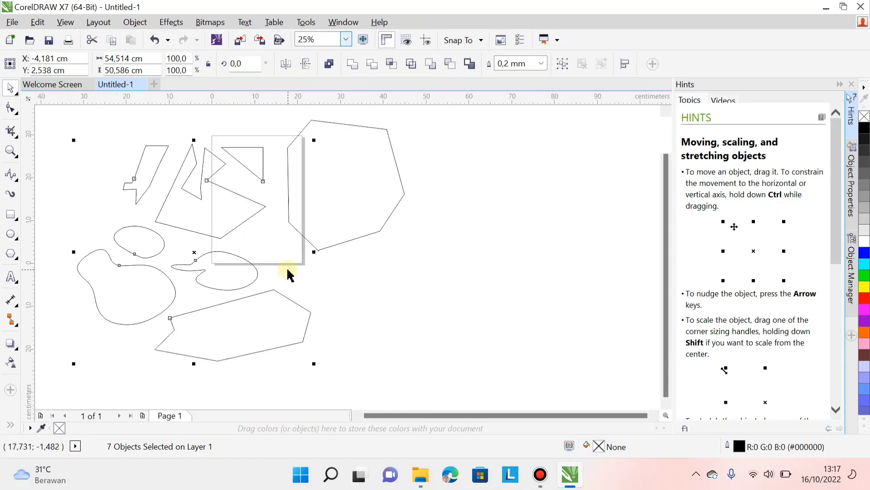
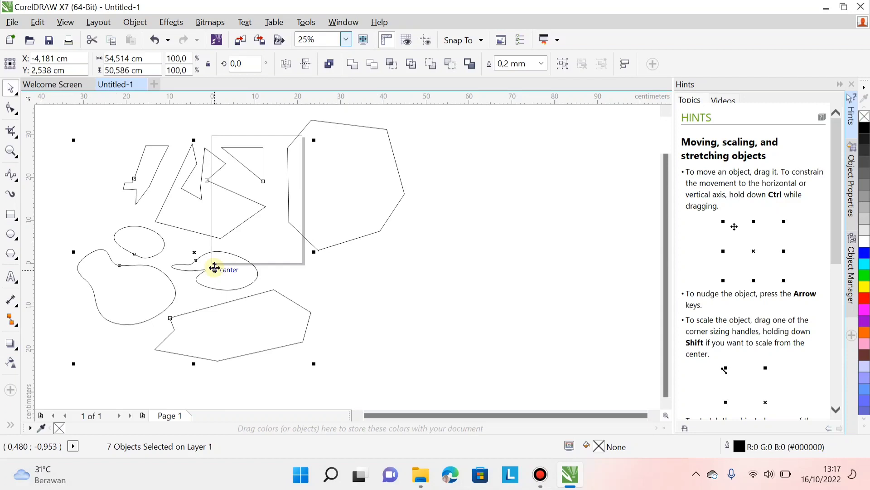
key(Delete)
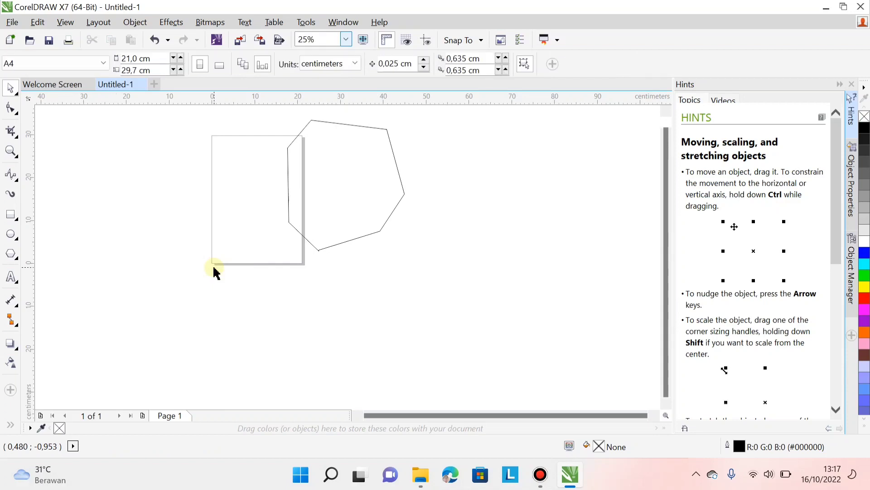
key(ctrl+z)
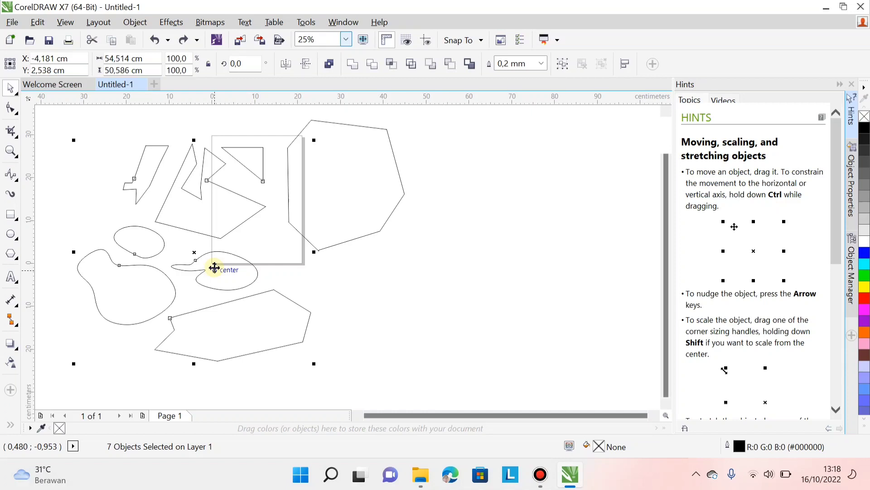
key(Delete)
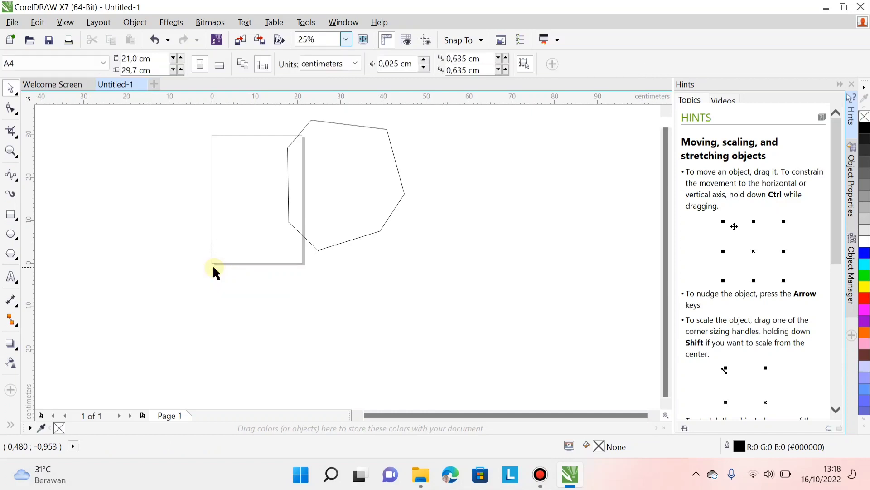
Move the large polygon left onto the page, to about X 13.8, Y 16.9 cm.
click(363, 211)
drag(363, 212, 288, 217)
click(358, 225)
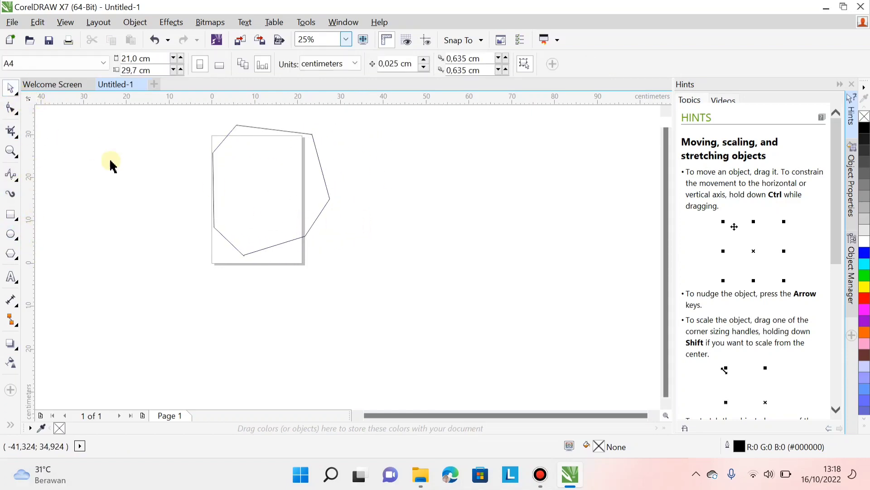
click(252, 169)
click(368, 193)
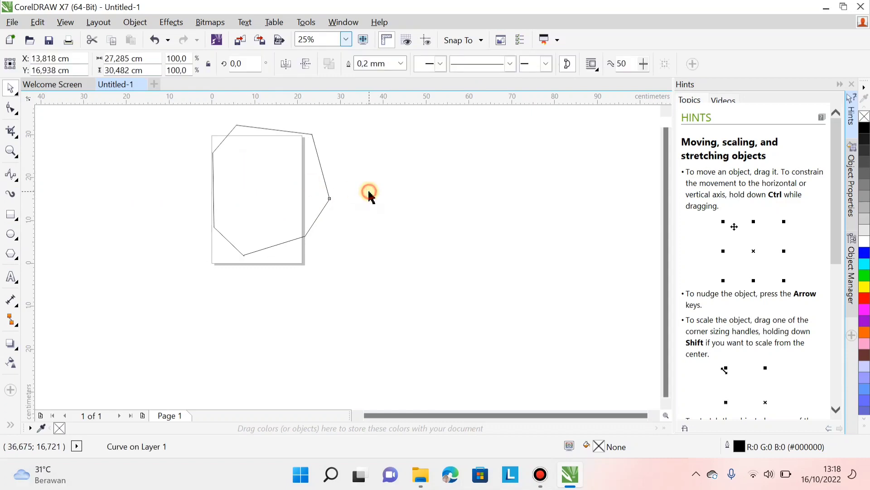
Scale the polygon down to about 18 cm wide and 20.1 cm high and place it inside the page at about X 11.4, Y 17.3 cm.
scroll(274, 214, down, 1)
drag(202, 139, 359, 292)
scroll(279, 186, up, 2)
scroll(277, 181, down, 1)
drag(330, 142, 290, 186)
drag(233, 214, 245, 185)
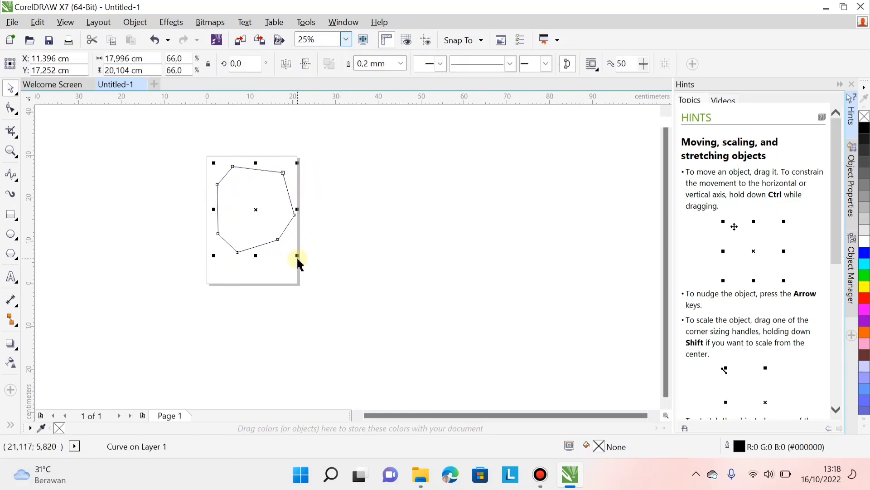
Resize the polygon proportionally to about 12.4 cm wide and 13.8 cm high in the page's upper left area.
drag(298, 258, 267, 224)
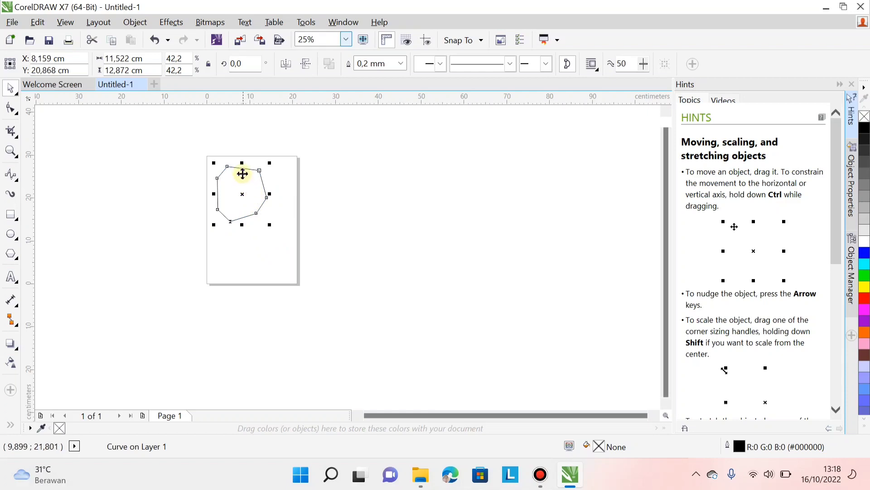
scroll(247, 178, up, 1)
scroll(255, 169, up, 1)
drag(329, 152, 345, 133)
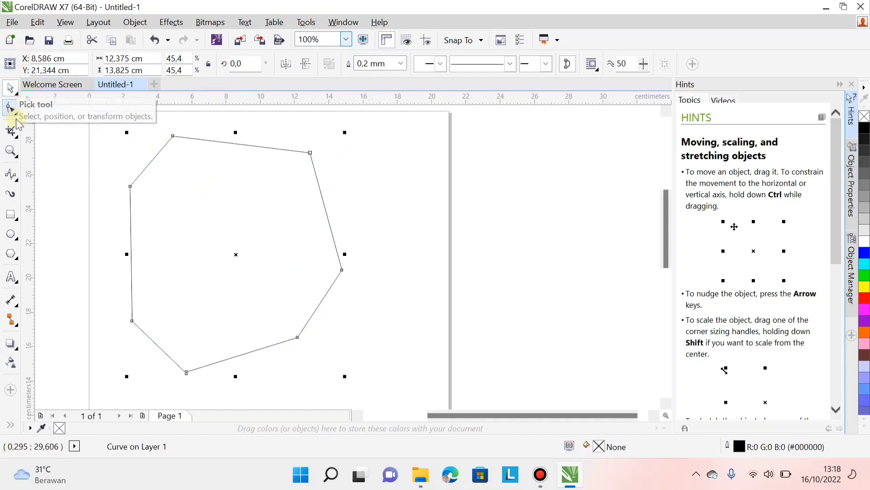
click(18, 181)
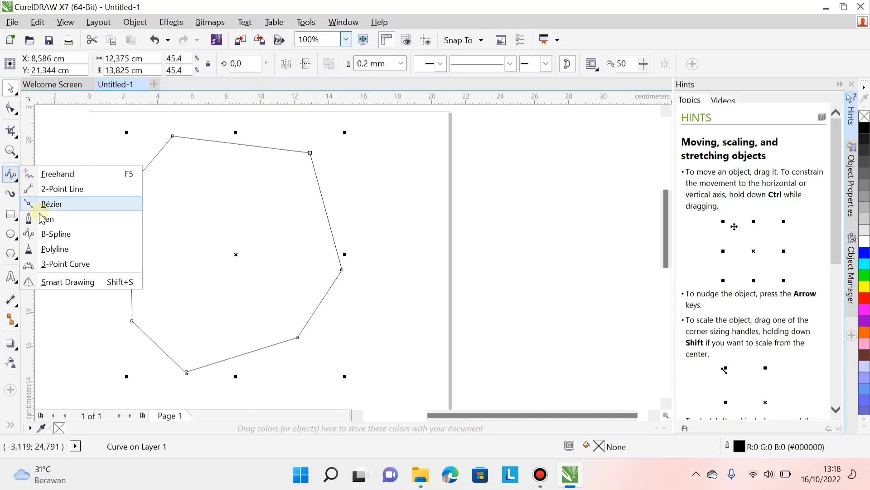
click(80, 129)
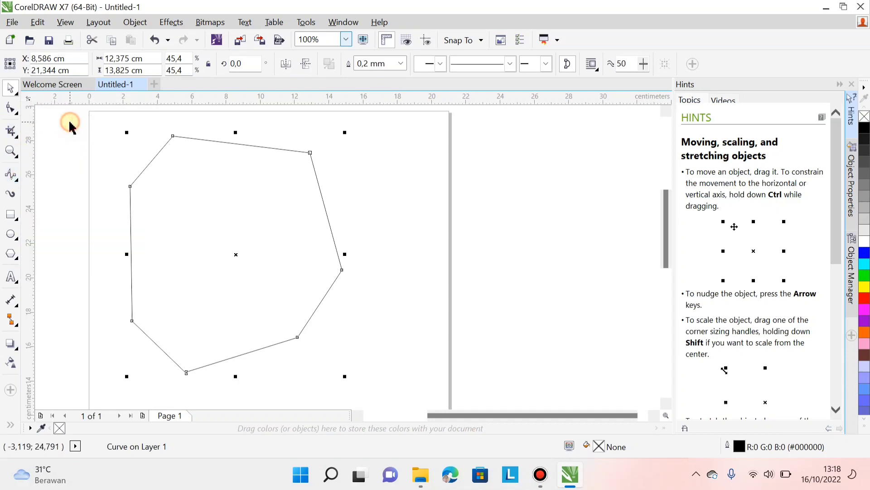
click(17, 181)
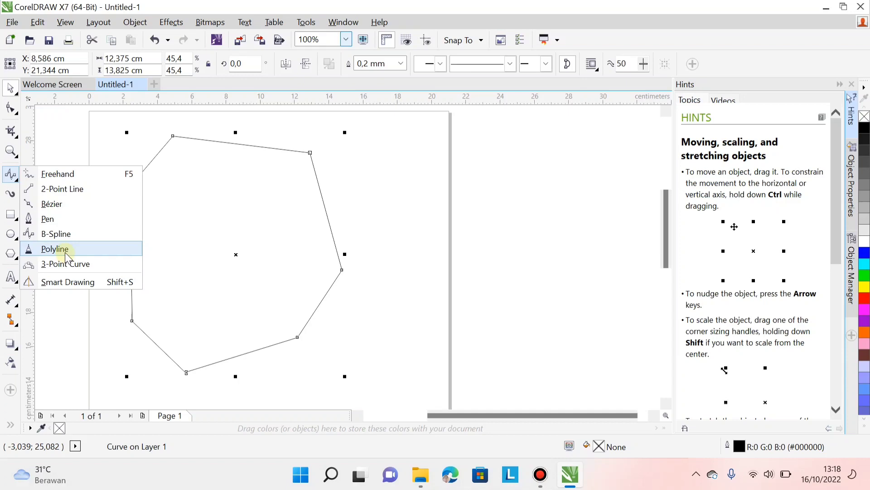
click(46, 126)
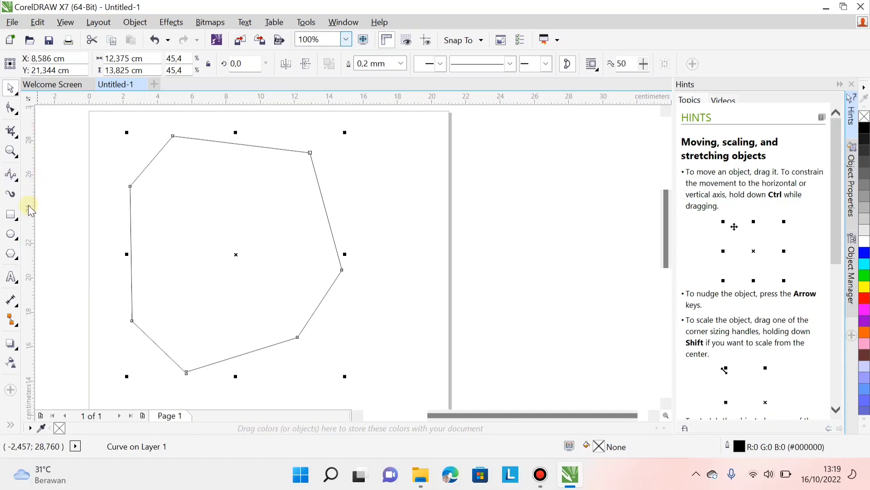
Draw a rectangle about 10.3 cm wide and 8.5 cm high across the page's right edge and move it to about X 19.2, Y 24.9 cm.
click(18, 221)
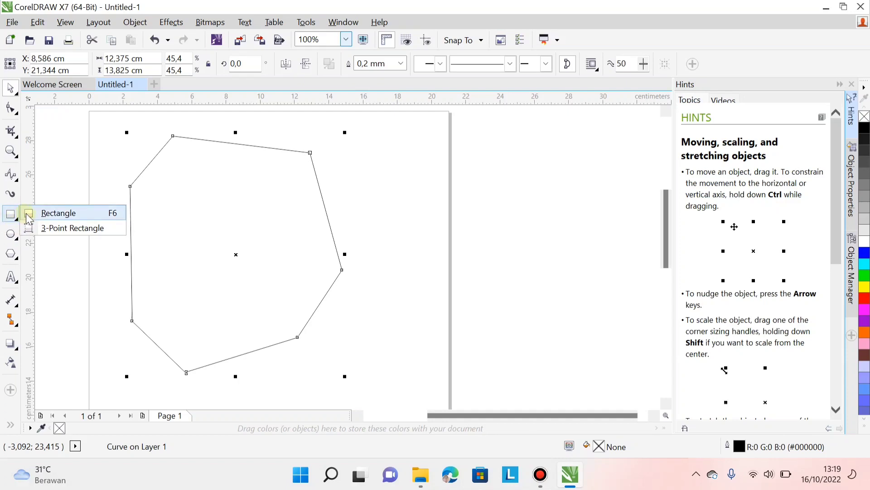
click(32, 216)
mouse_move(381, 180)
mouse_down()
mouse_move(521, 284)
mouse_move(585, 356)
mouse_move(524, 340)
mouse_move(556, 340)
mouse_move(558, 327)
mouse_up()
click(10, 87)
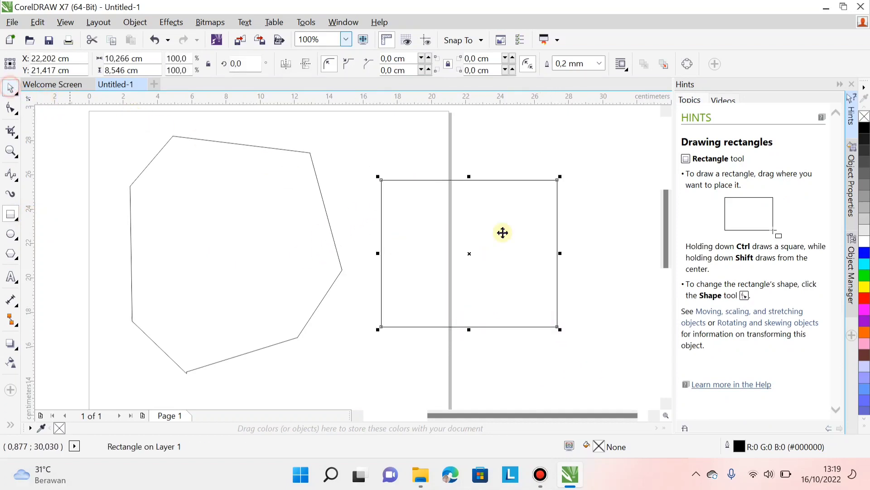
click(607, 183)
drag(519, 230, 468, 167)
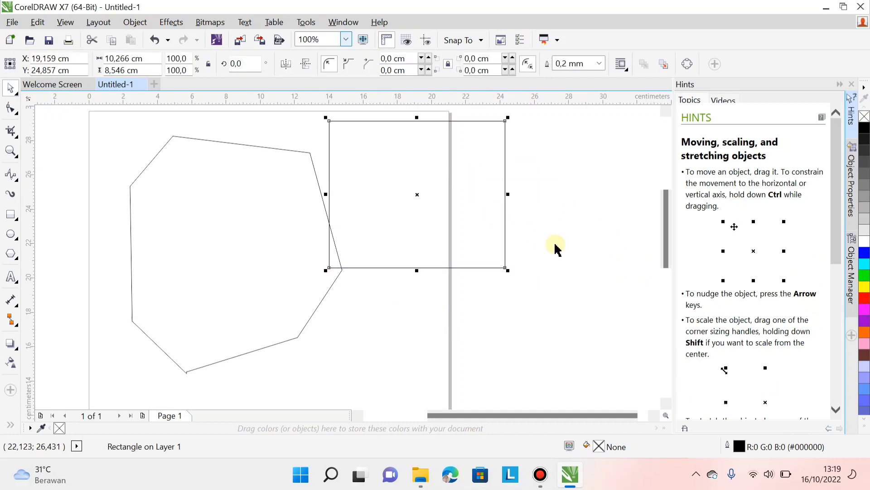
Delete the large polygon from the page.
click(253, 214)
key(Delete)
Move the rectangle into the page's upper left area, at about X 8.2, Y 23.4 cm, and delete it.
drag(398, 230, 226, 264)
scroll(393, 254, down, 3)
scroll(396, 245, up, 1)
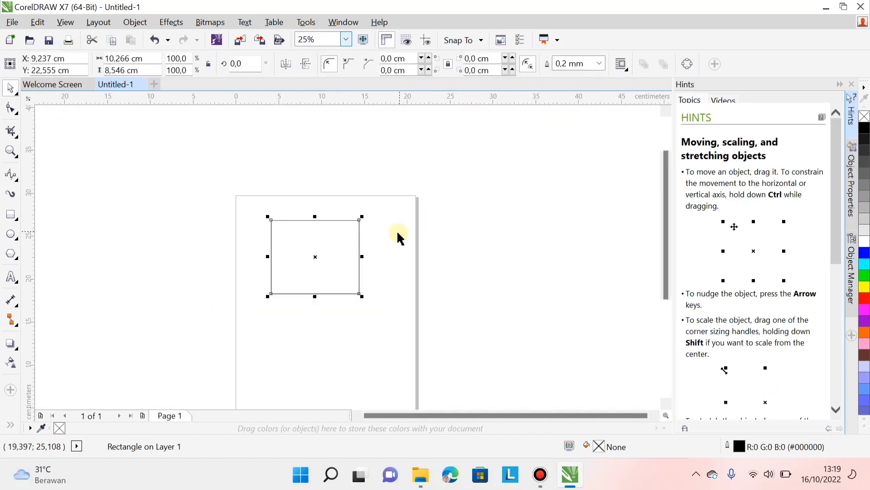
drag(316, 258, 307, 249)
scroll(405, 280, up, 1)
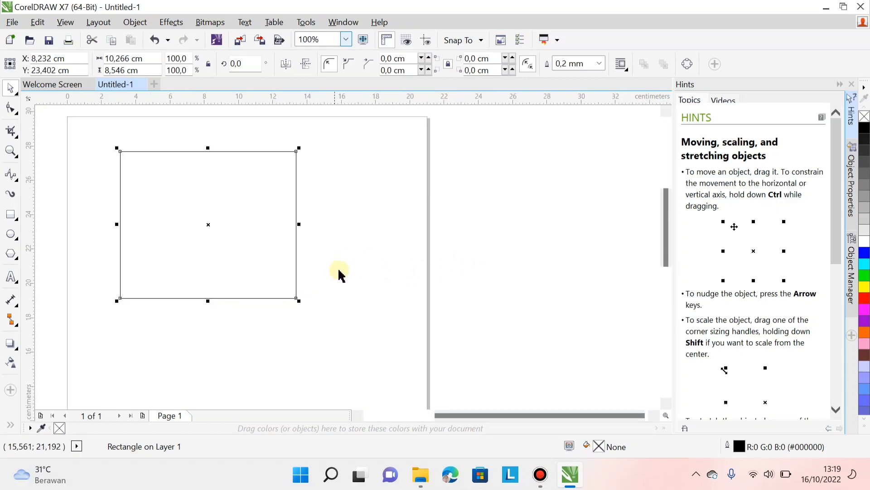
key(Delete)
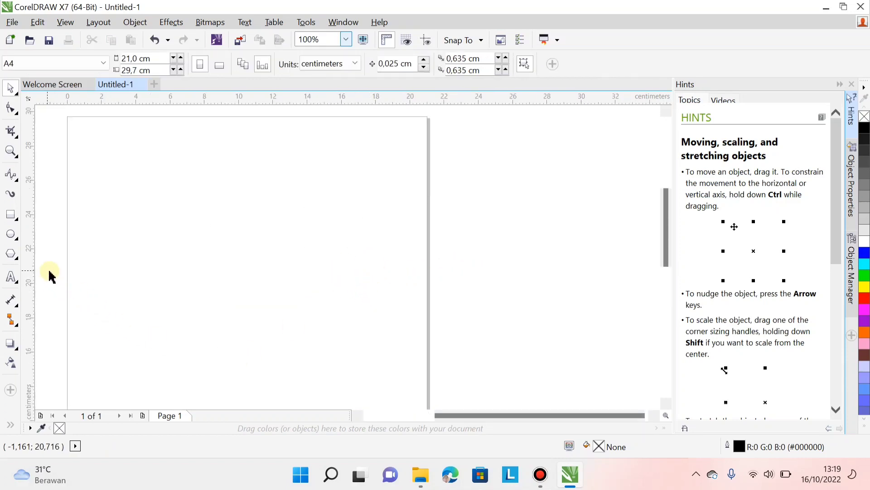
Draw a rectangle about 13.3 cm wide and 12.2 cm high in the upper part of the page.
click(11, 215)
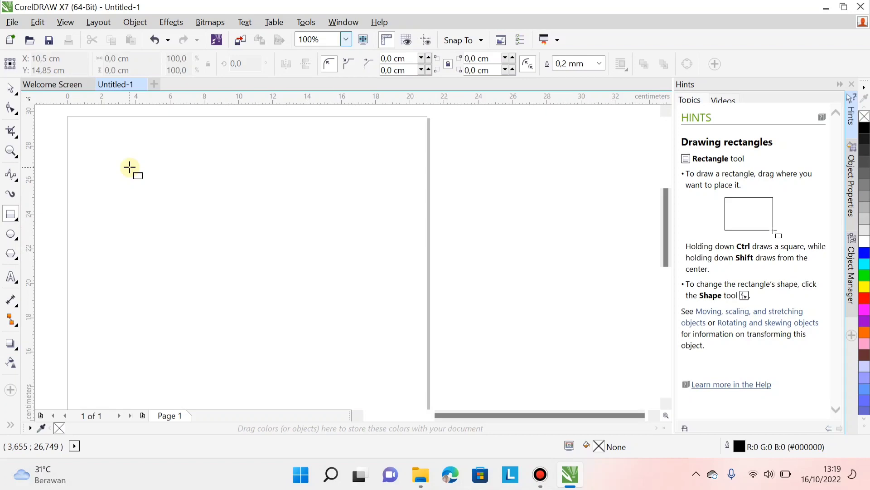
drag(129, 168, 358, 377)
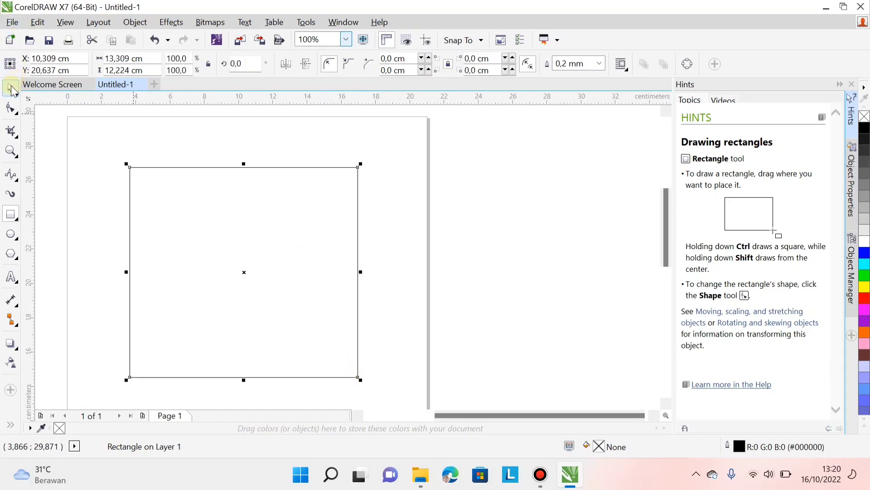
click(12, 89)
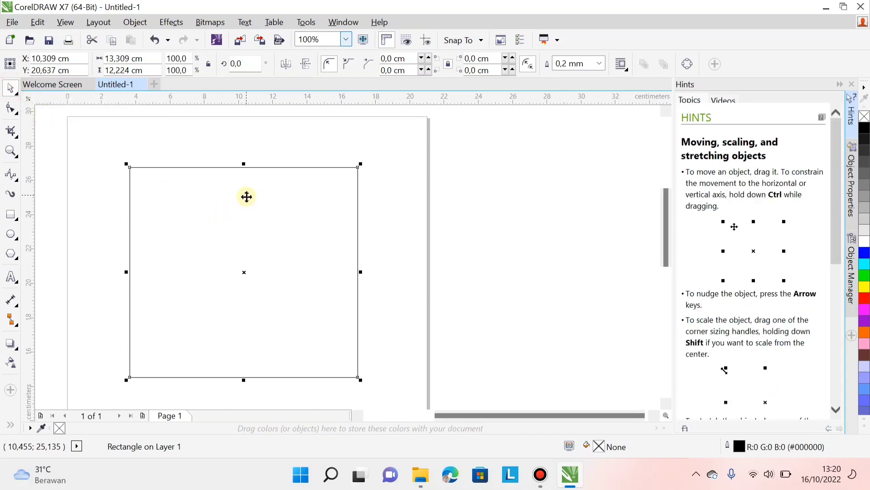
scroll(247, 195, down, 2)
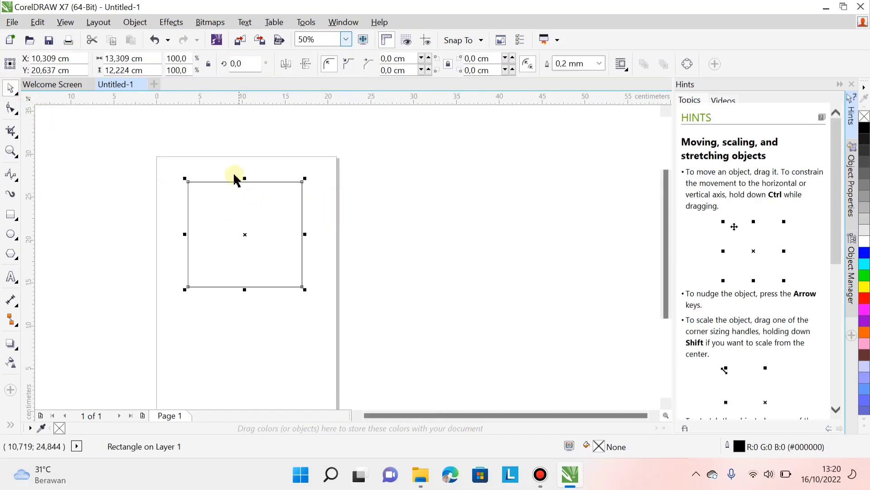
click(361, 195)
Set the rectangle's width and height to 15 cm and move it to about X 9.3, Y 17 cm.
click(284, 217)
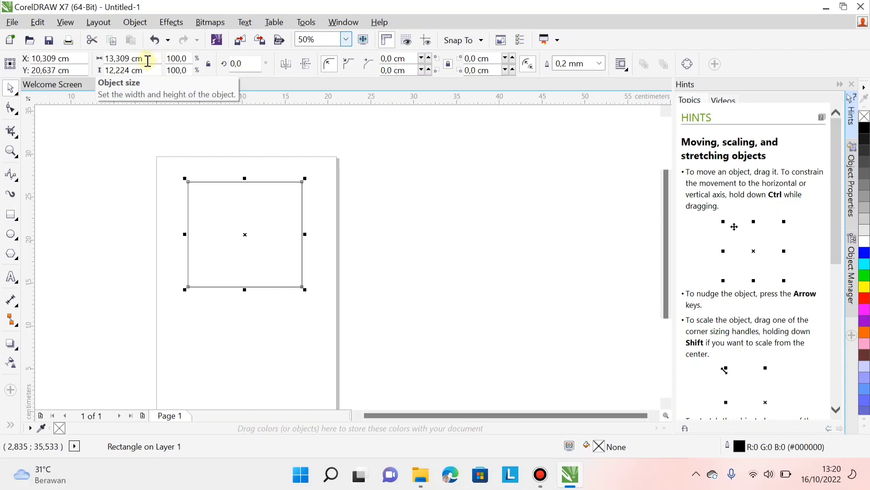
drag(150, 60, 100, 63)
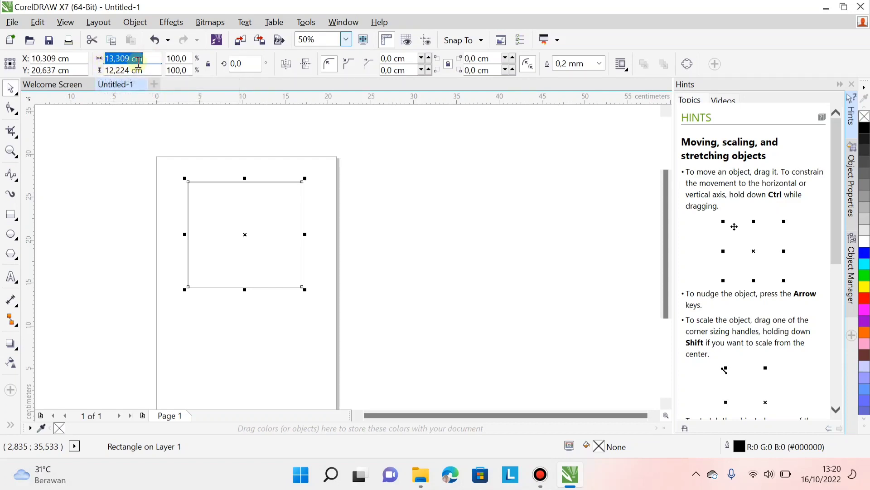
click(153, 59)
drag(152, 59, 83, 66)
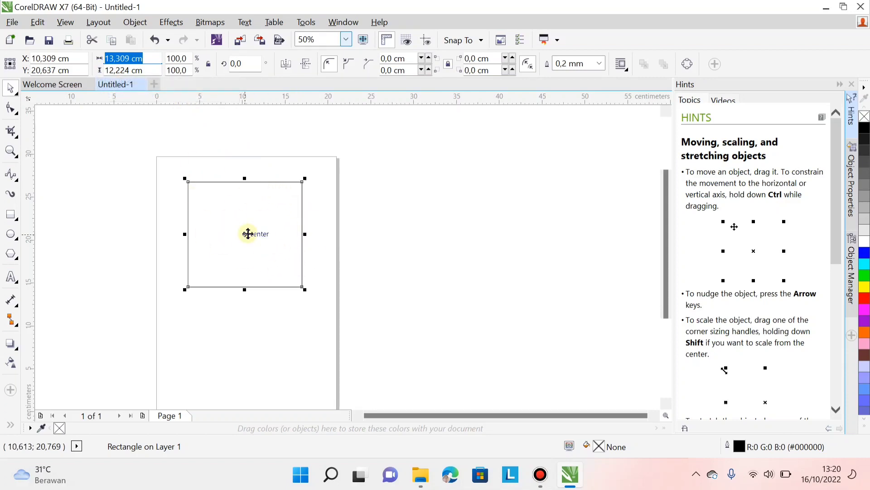
text(15)
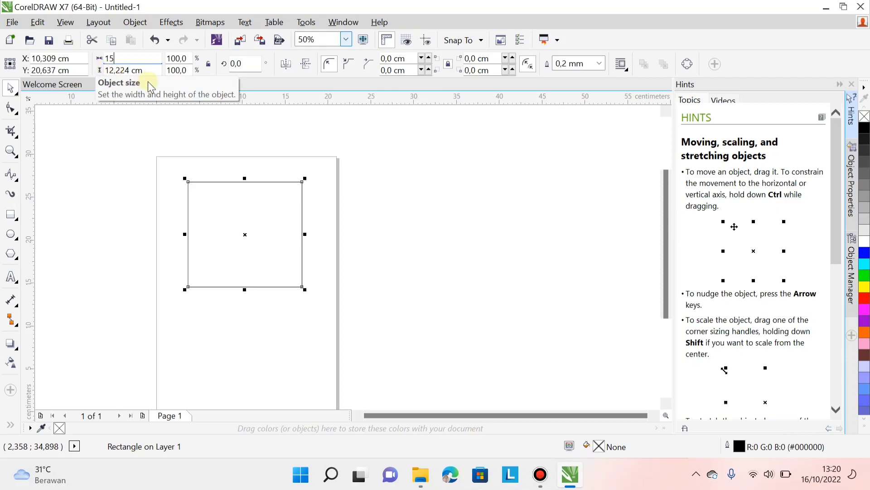
key(Tab)
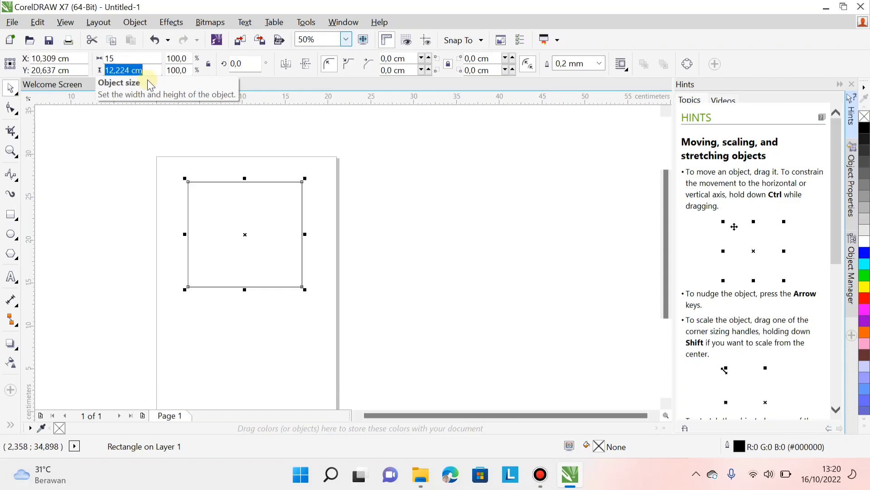
text(15)
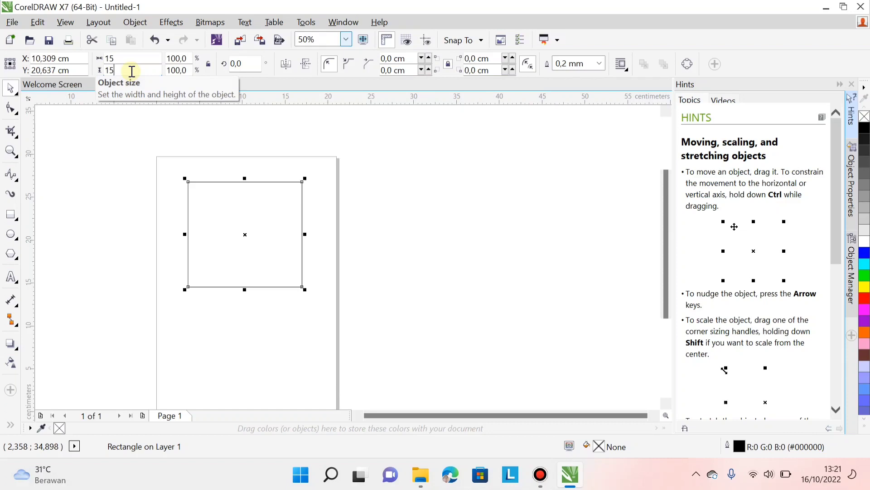
key(Return)
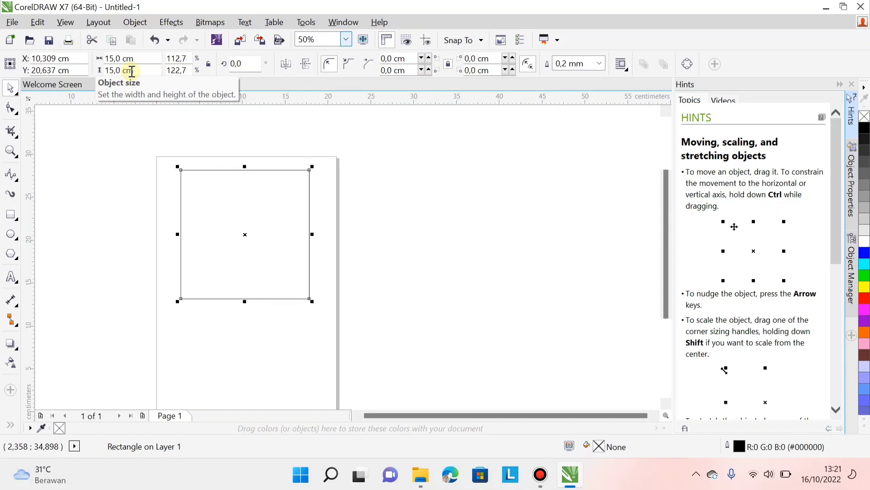
drag(248, 226, 239, 258)
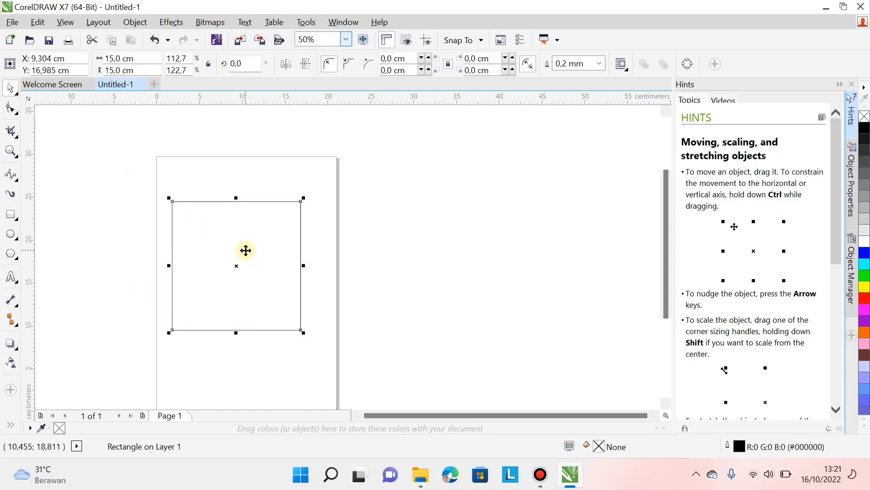
Draw an ellipse about 22.8 cm wide and 20.3 cm high across the page's left edge, overlapping the square.
click(16, 221)
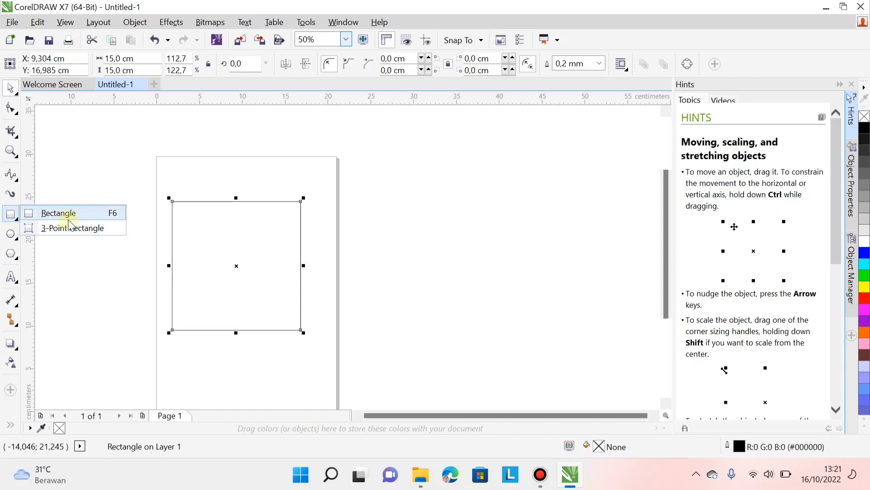
click(17, 235)
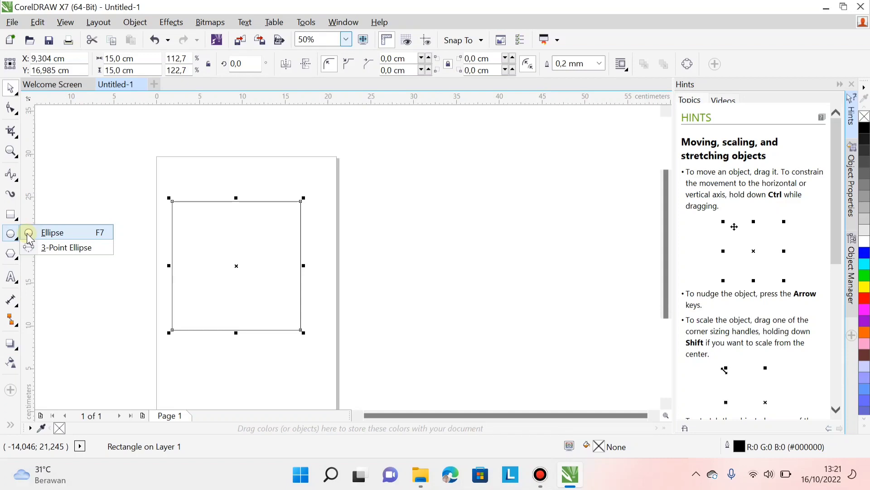
click(29, 234)
mouse_move(59, 150)
mouse_down()
mouse_move(151, 265)
mouse_move(189, 227)
mouse_move(219, 379)
mouse_move(225, 225)
mouse_move(251, 266)
mouse_move(226, 350)
mouse_move(144, 219)
mouse_move(211, 288)
mouse_move(256, 313)
mouse_move(225, 304)
mouse_move(249, 320)
mouse_move(229, 313)
mouse_move(247, 300)
mouse_move(241, 328)
mouse_move(225, 313)
mouse_move(231, 299)
mouse_move(227, 331)
mouse_move(255, 326)
mouse_up()
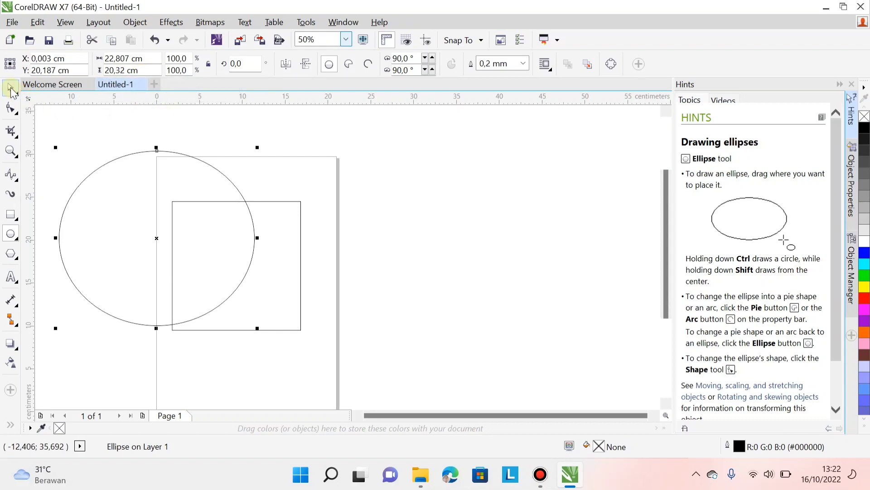
Set the ellipse's width and height to 20 cm to make it a circle.
click(148, 62)
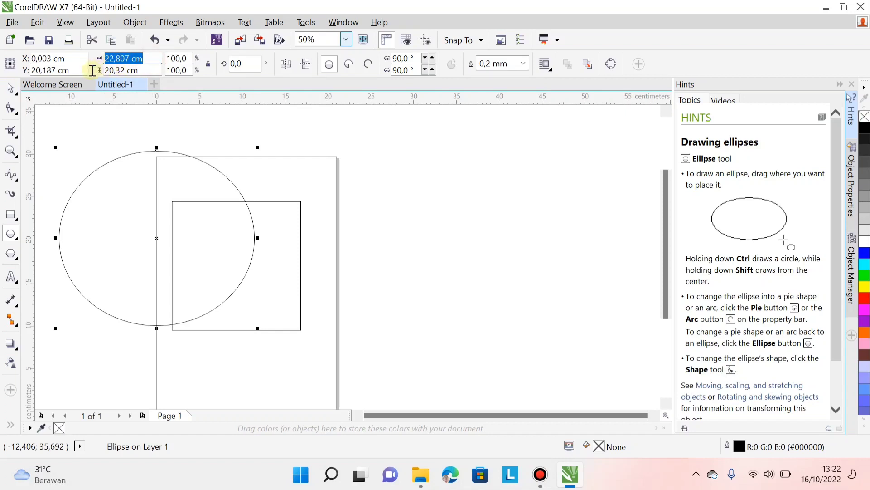
text(20)
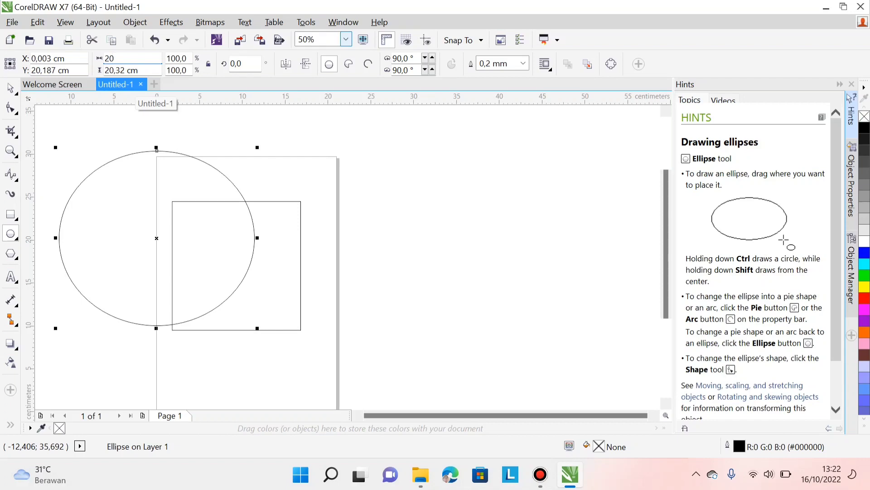
key(Tab)
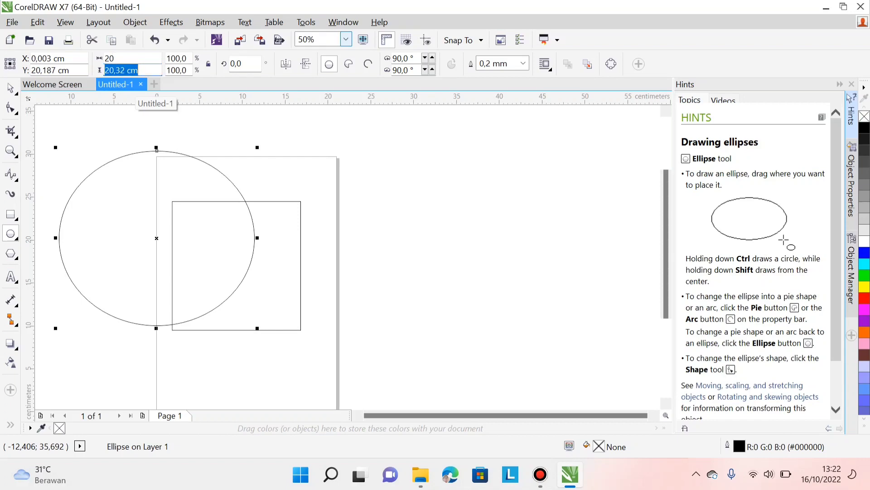
text(2)
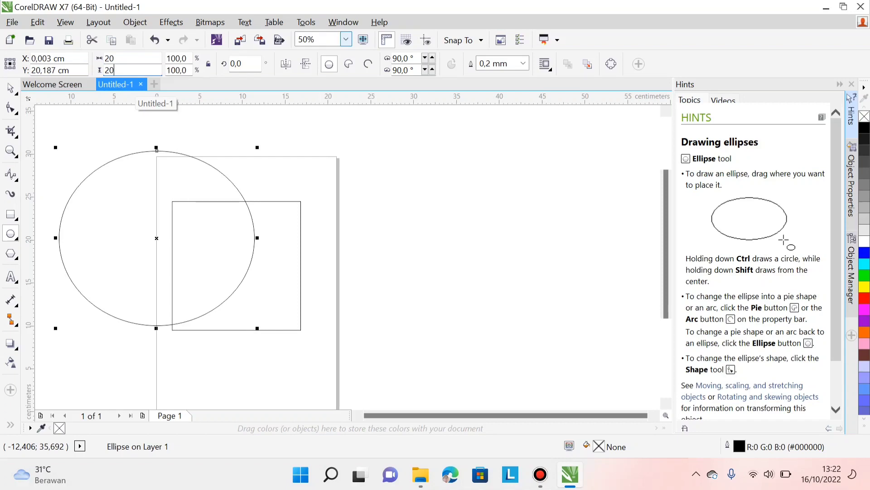
text(0)
key(Return)
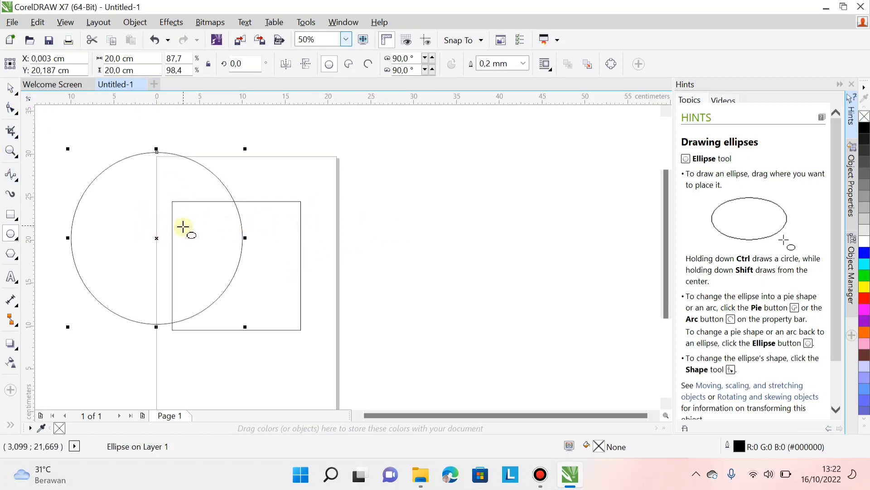
Move the circle to the right of the square, at about X 28.3, Y 17.3 cm, and deselect it.
click(10, 89)
click(341, 184)
drag(156, 162, 398, 186)
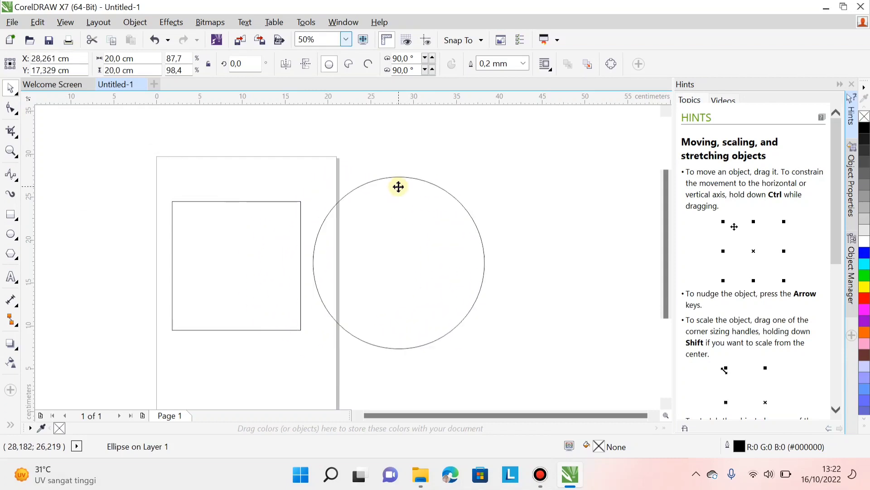
click(524, 175)
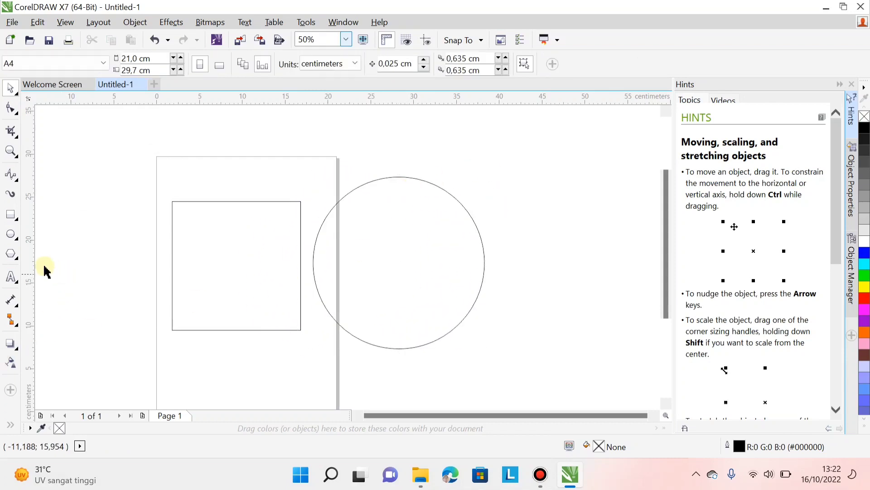
Draw a five-pointed star about 16.9 cm wide and 13.9 cm high across the page's left edge.
click(18, 260)
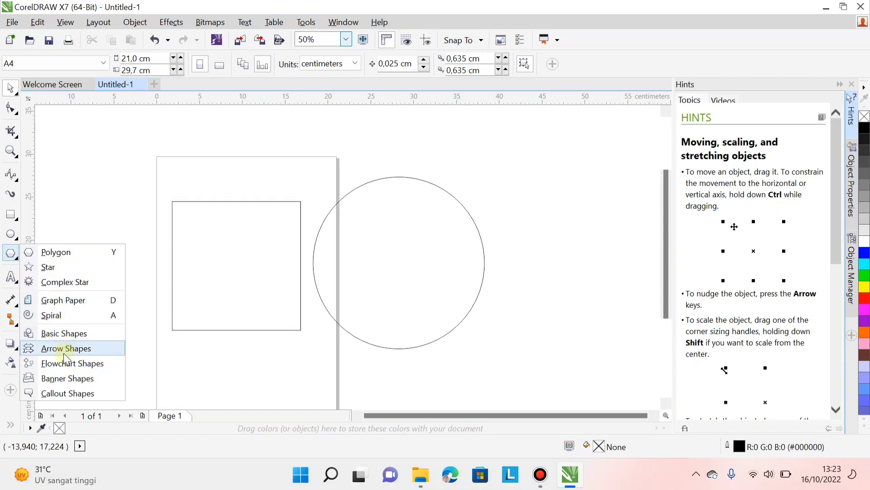
click(54, 269)
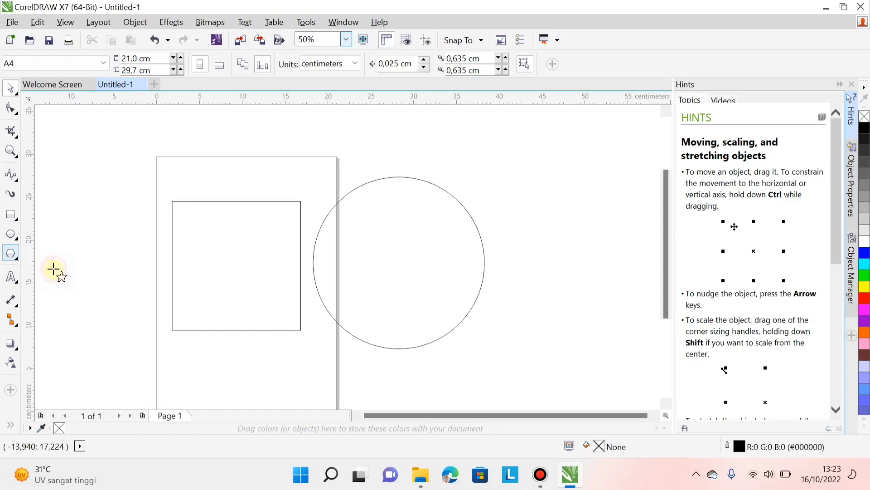
click(76, 169)
drag(117, 223, 227, 292)
click(11, 90)
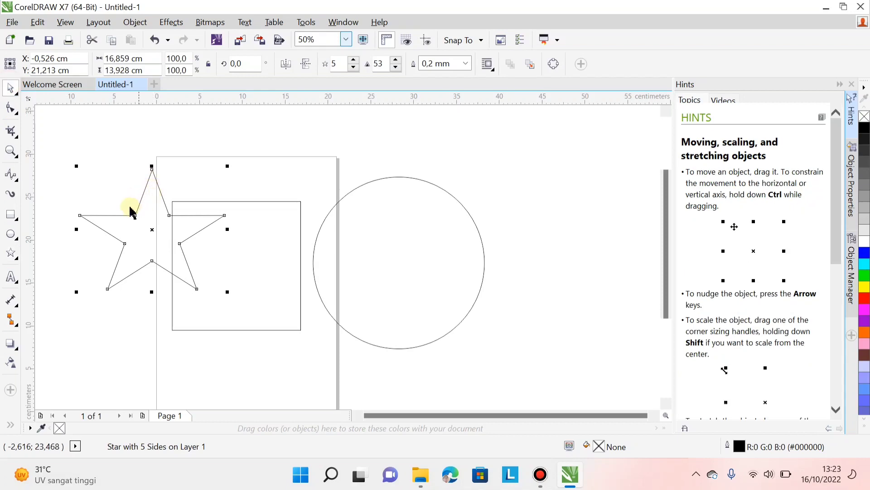
Scale the star proportionally to about 12.7 cm wide and 10.5 cm high and place it above the square at about X -4.3, Y 26.7 cm.
drag(151, 231, 125, 196)
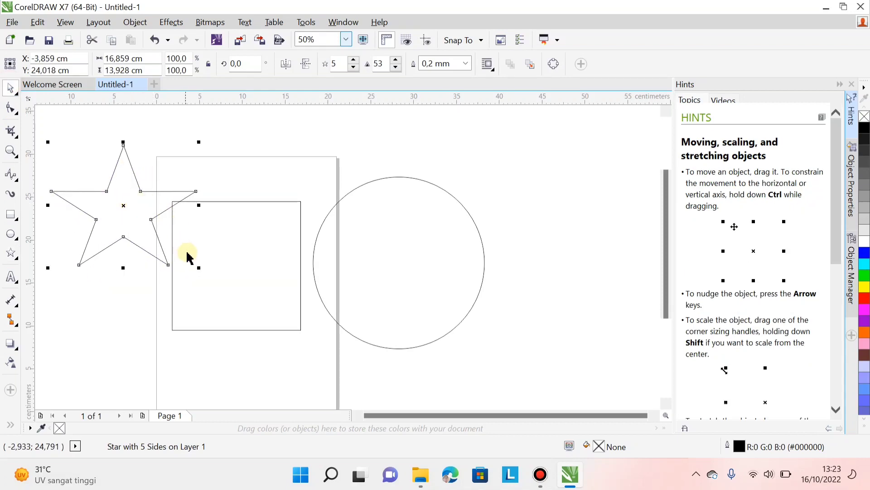
drag(187, 258, 160, 235)
drag(118, 196, 131, 185)
Reshape the star with the Shape tool by moving its upper left inner node outward and back inward.
click(12, 110)
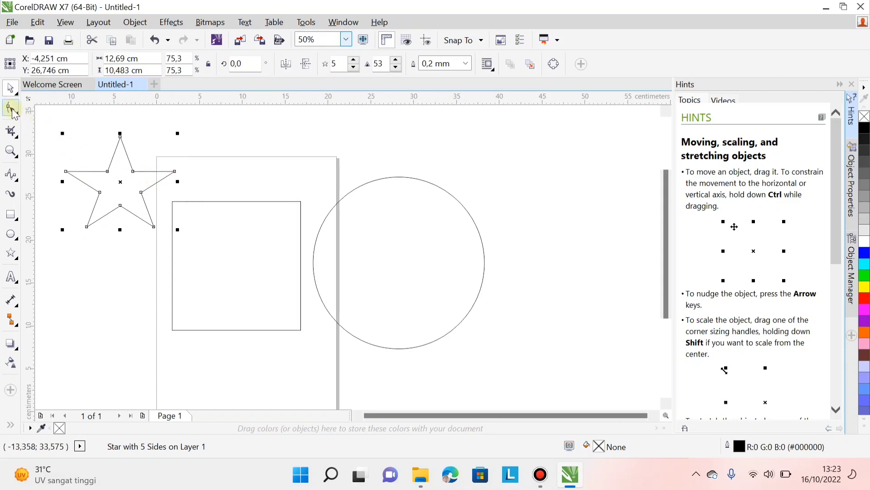
drag(107, 172, 100, 165)
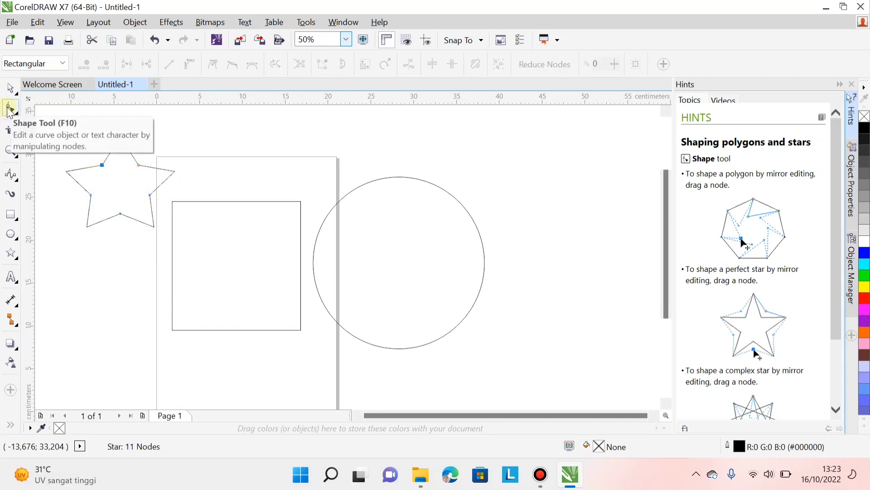
drag(102, 165, 107, 174)
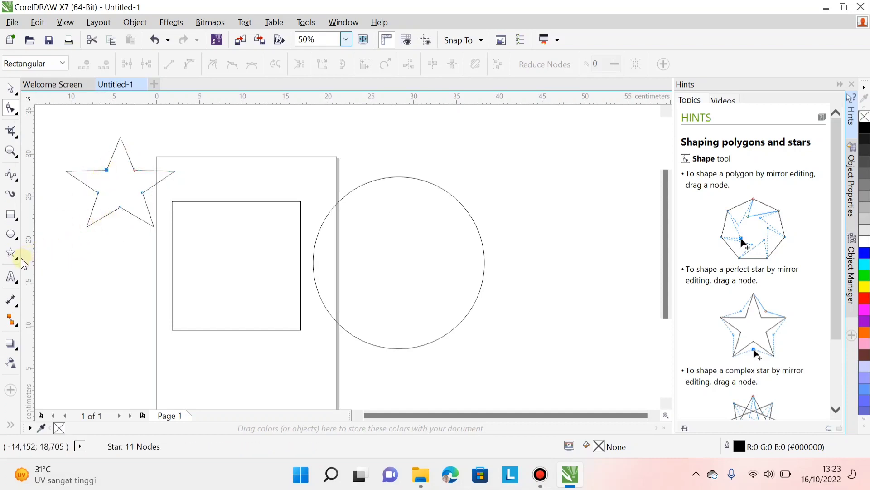
click(20, 259)
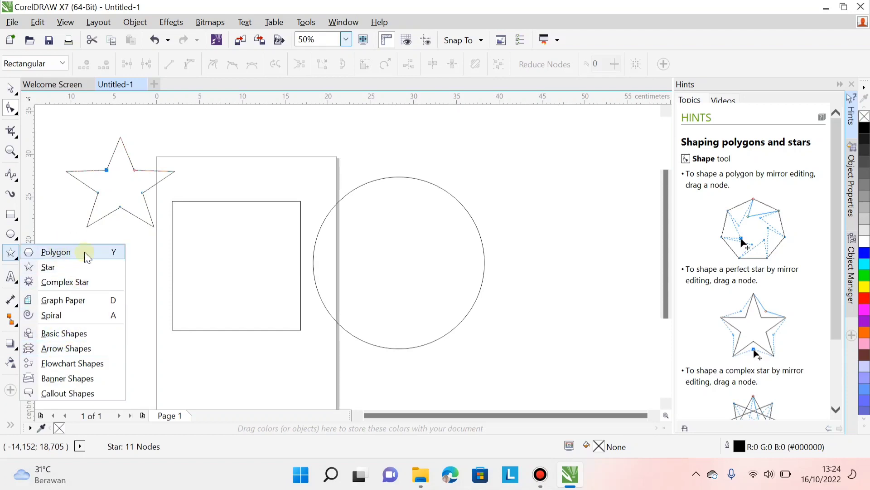
click(159, 161)
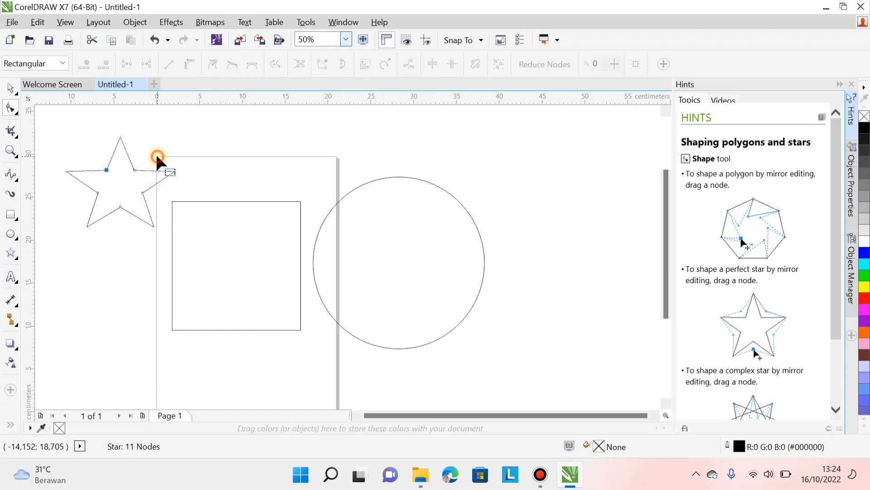
click(17, 260)
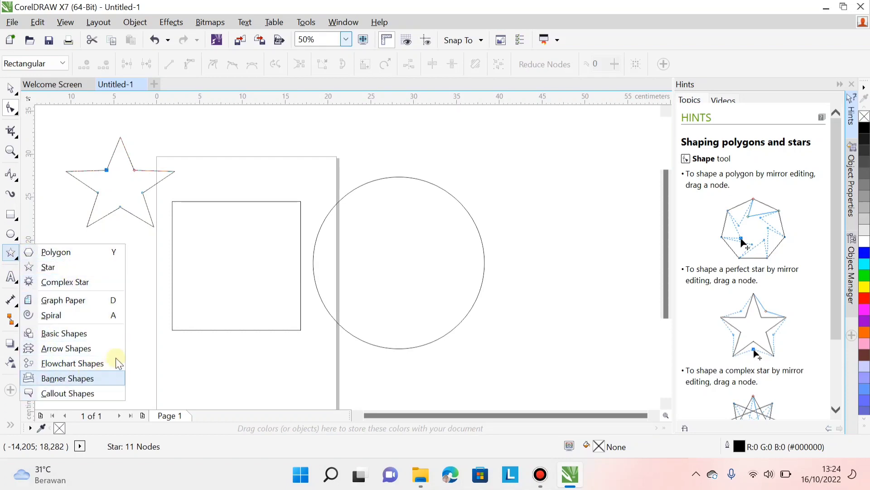
click(18, 262)
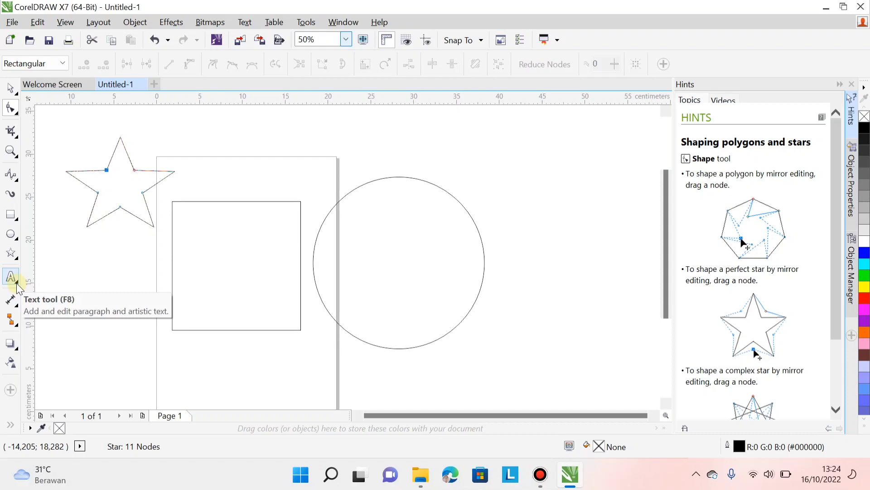
Add the artistic text "TUTORIAL DESAIN GRAFIS" at the page's top edge, starting at about X 8.0, Y 29.2 cm.
click(17, 284)
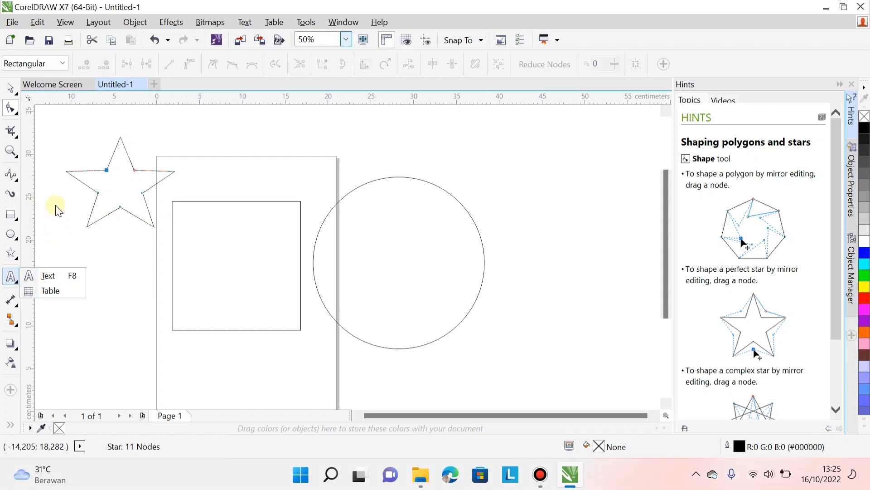
click(36, 274)
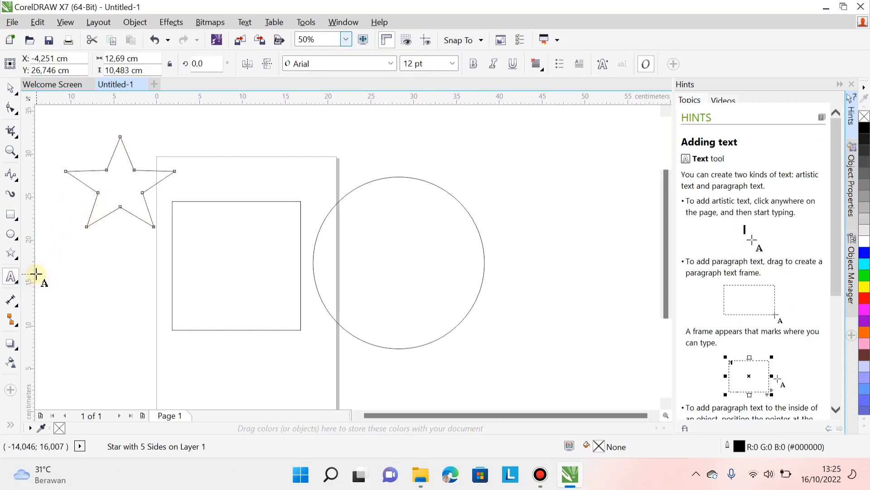
click(226, 159)
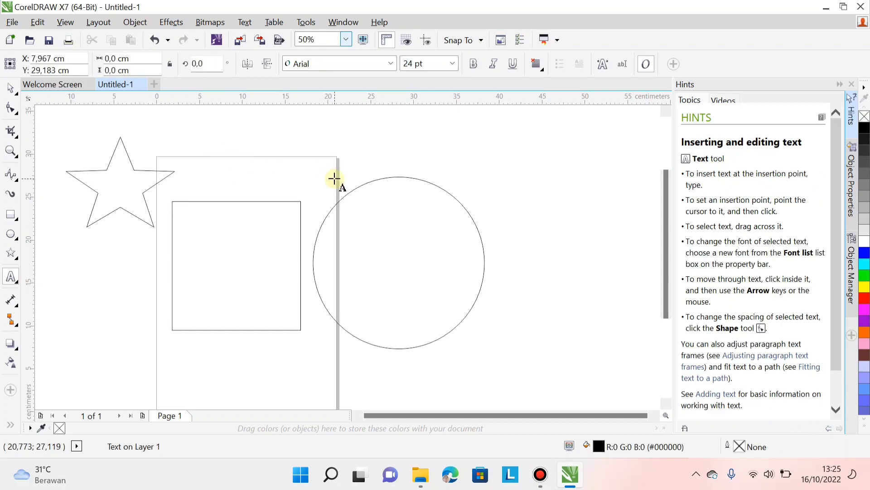
text(TUTOR)
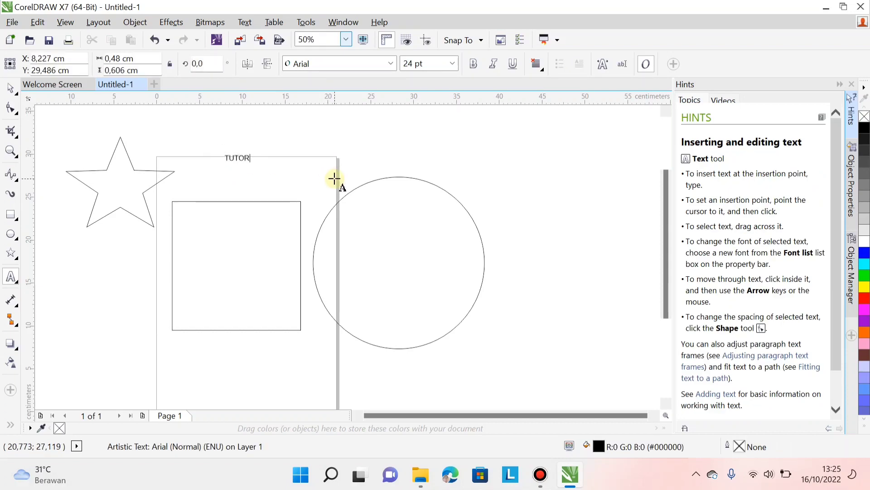
text(IAL DESAIN GRAFIS)
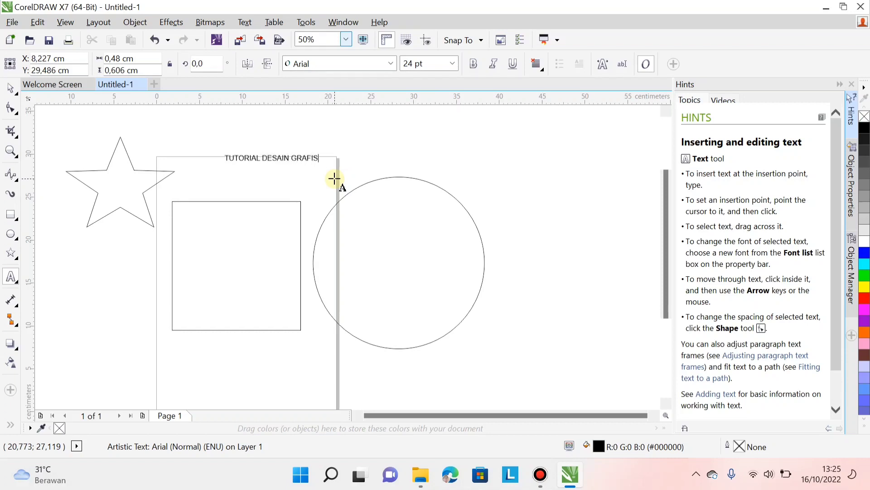
Move the text down and left into the space above the square, centred at about X 10.0, Y 26.6 cm.
click(10, 87)
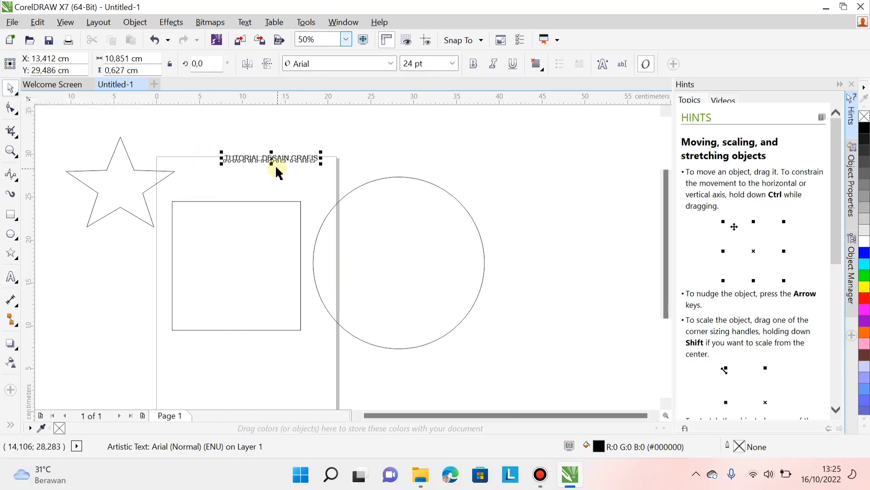
drag(271, 159, 244, 171)
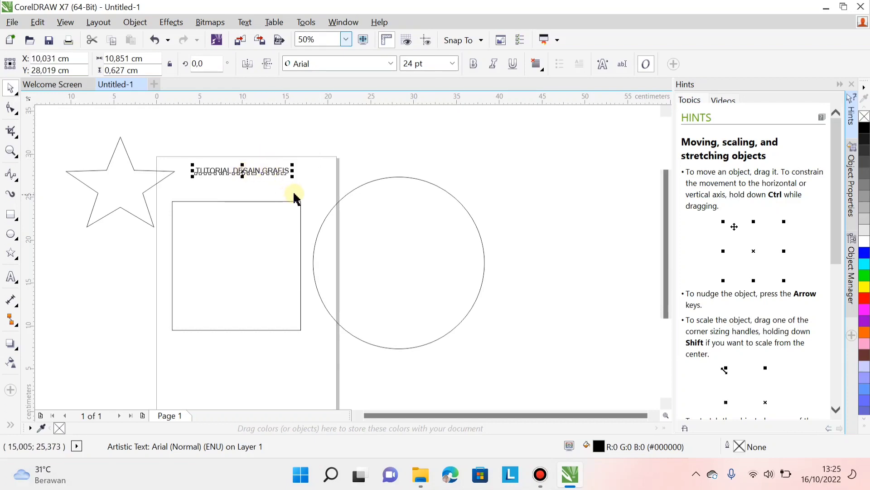
scroll(204, 172, up, 1)
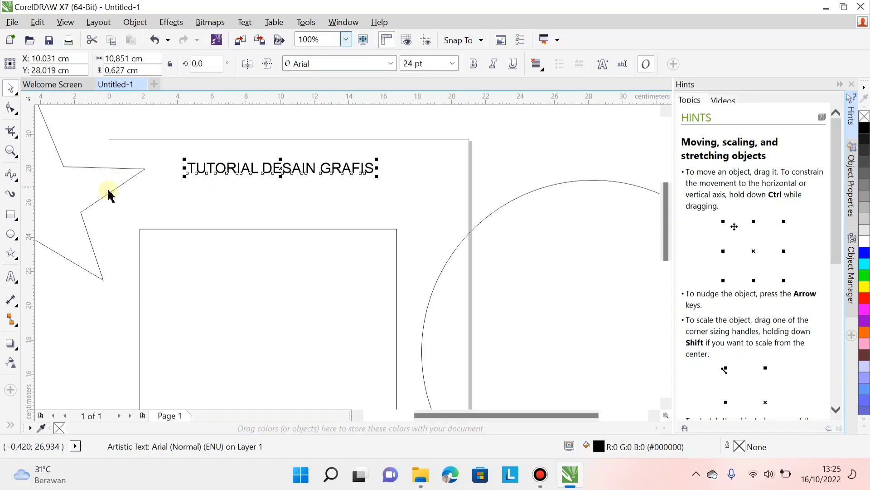
scroll(204, 216, down, 1)
scroll(235, 209, up, 1)
drag(251, 183, 250, 201)
scroll(251, 201, down, 1)
scroll(266, 194, down, 1)
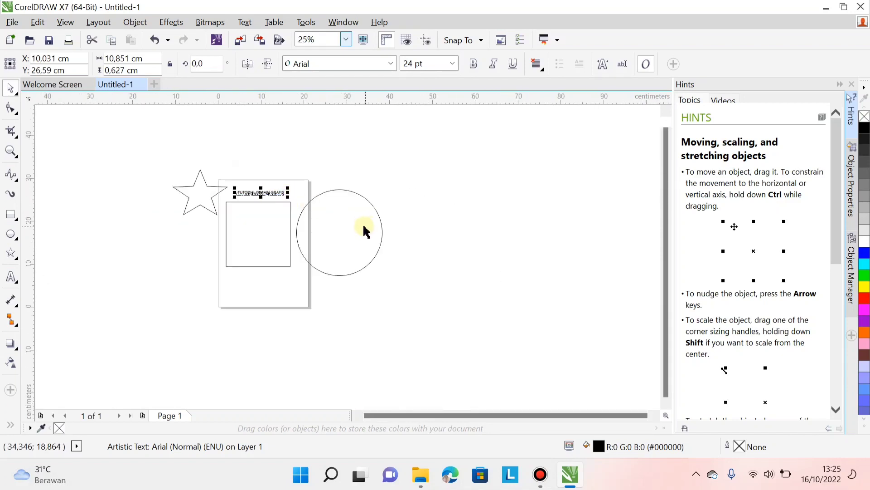
Move the star to the lower left beside the page, and shift the square and the circle down and to the right.
click(190, 192)
drag(189, 214, 175, 278)
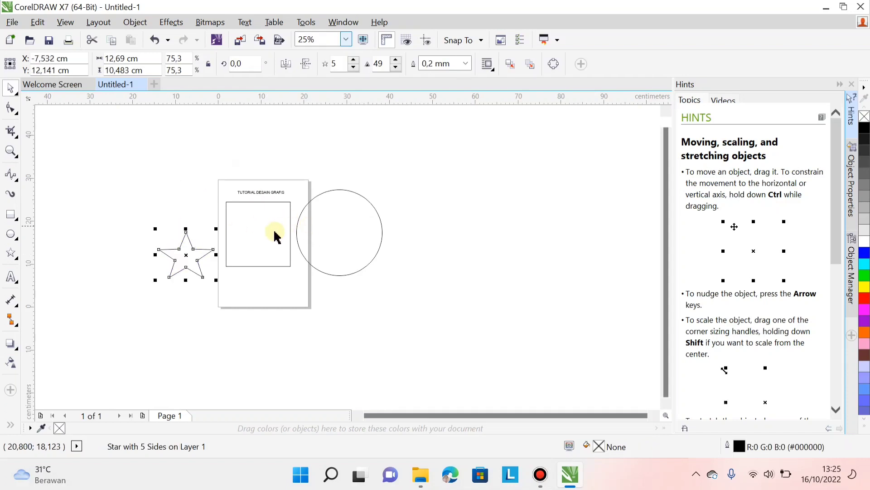
click(275, 245)
click(369, 258)
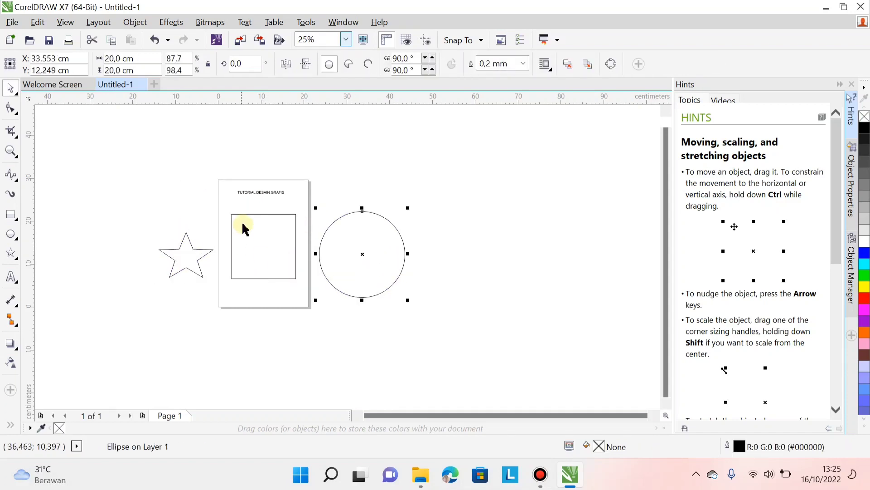
Move the square up below the title text and place the 20 cm circle over it on the page.
scroll(241, 233, up, 1)
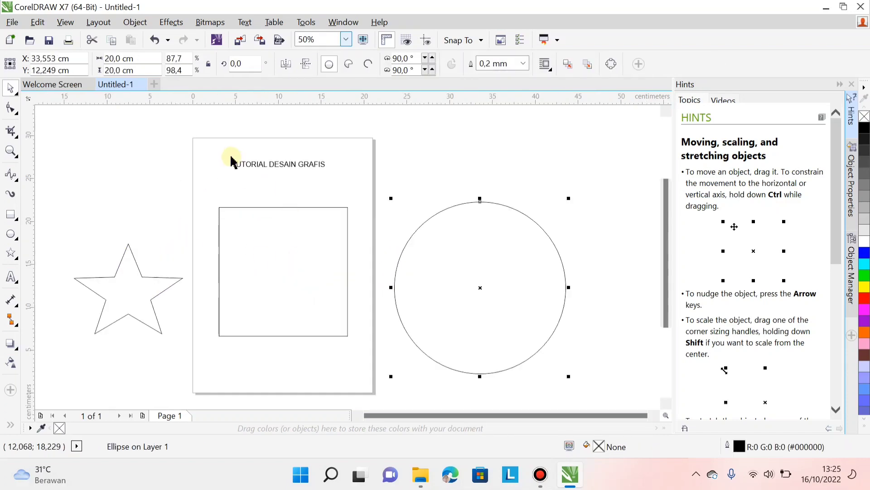
drag(264, 234, 260, 216)
drag(466, 288, 267, 297)
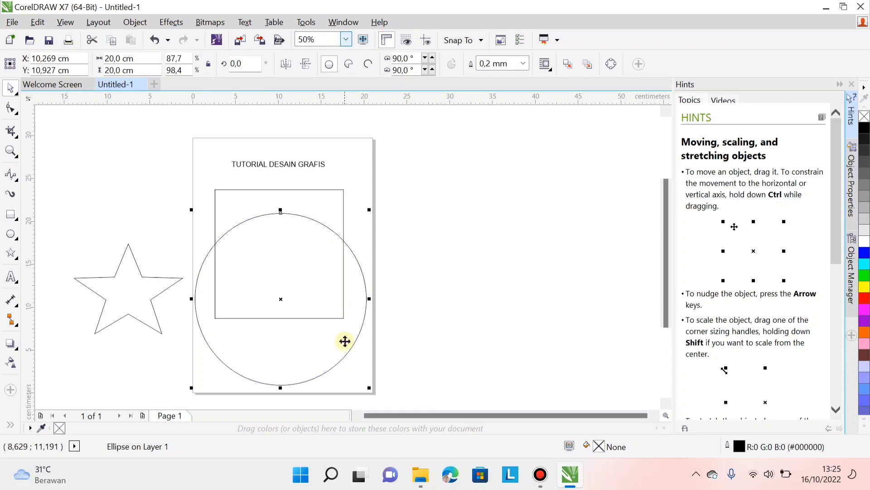
Shrink the circle proportionally to about 12.4 cm in diameter and position it inside the square.
drag(369, 387, 304, 323)
click(494, 265)
drag(264, 265, 303, 260)
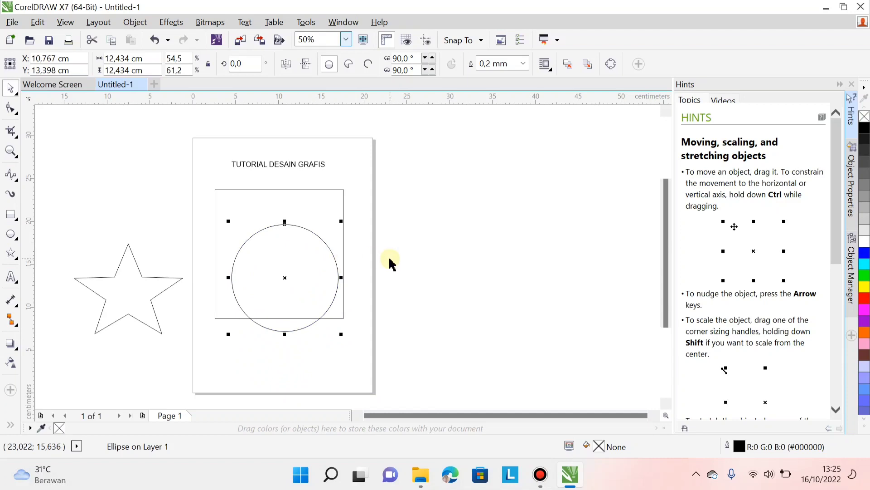
drag(284, 278, 269, 263)
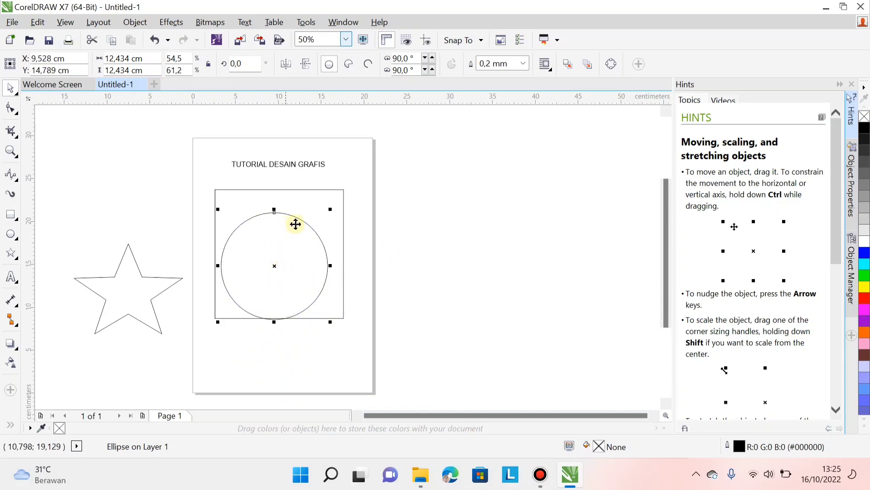
Review the document's page size options and close them without changes.
click(369, 155)
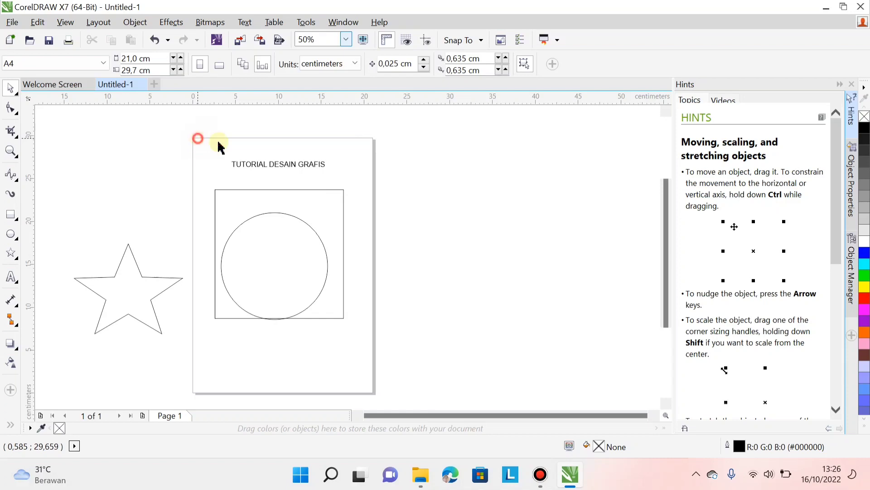
double_click(197, 138)
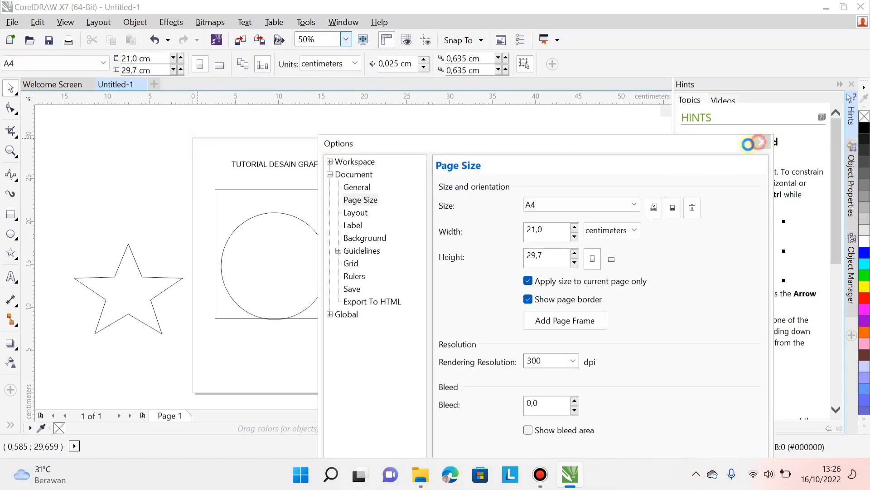
click(759, 143)
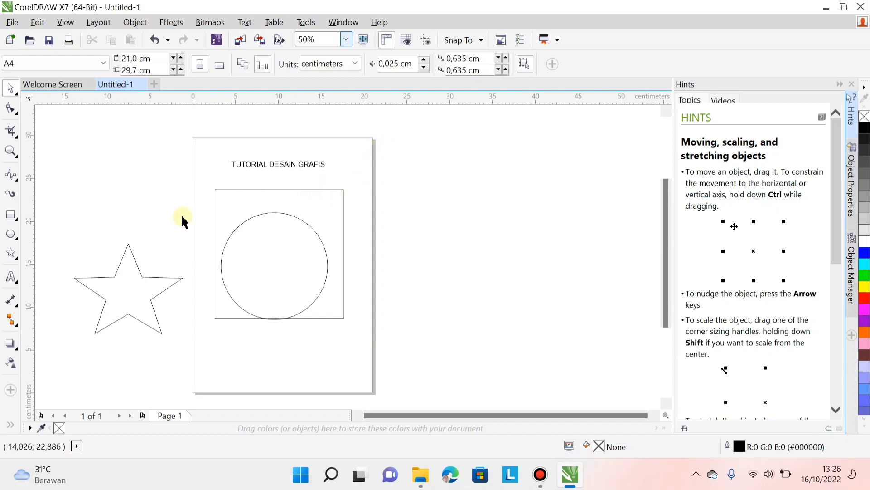
Create a rectangle exactly matching the 21.0 × 29.7 cm page and select it.
double_click(10, 214)
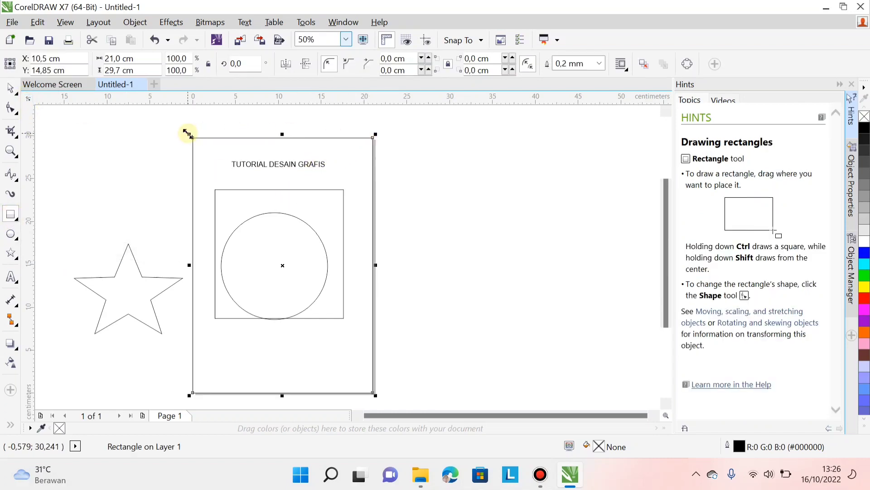
click(10, 88)
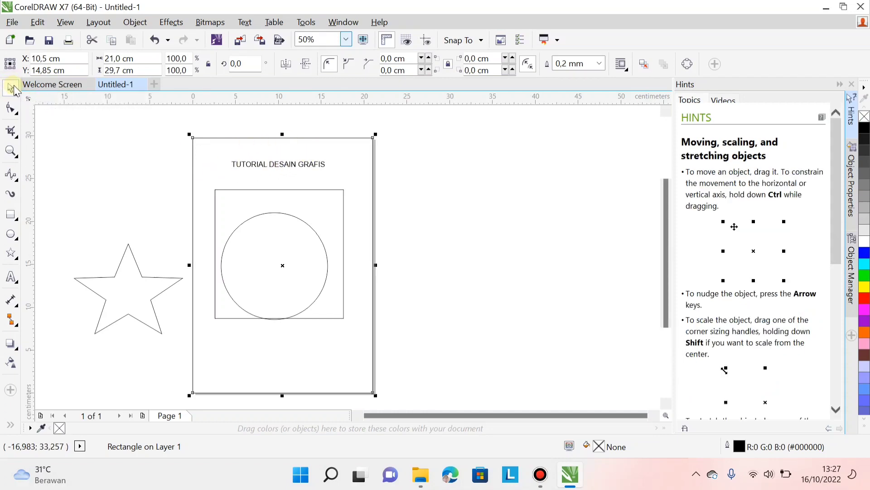
click(401, 183)
click(277, 148)
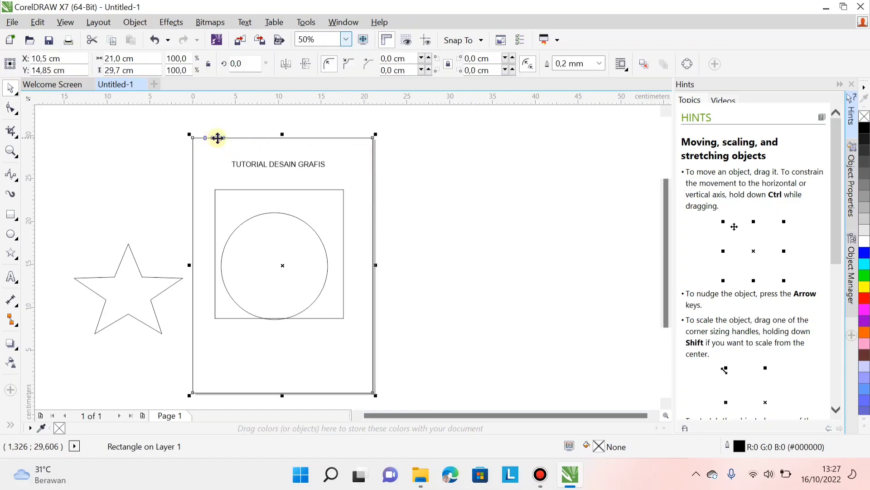
Examine the page-sized rectangle's edges against the page border by zooming, deselecting and reselecting it.
scroll(213, 138, up, 2)
scroll(145, 167, up, 1)
scroll(155, 177, down, 4)
scroll(222, 216, up, 1)
click(253, 141)
click(229, 143)
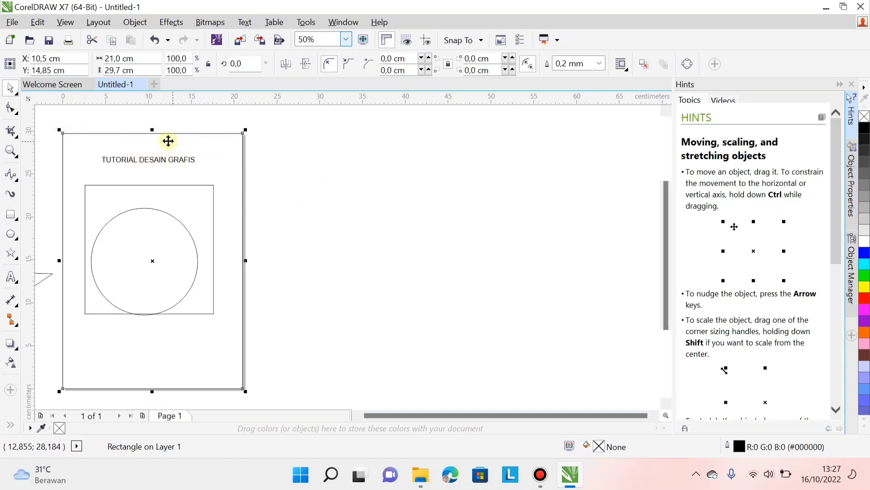
click(316, 177)
click(227, 138)
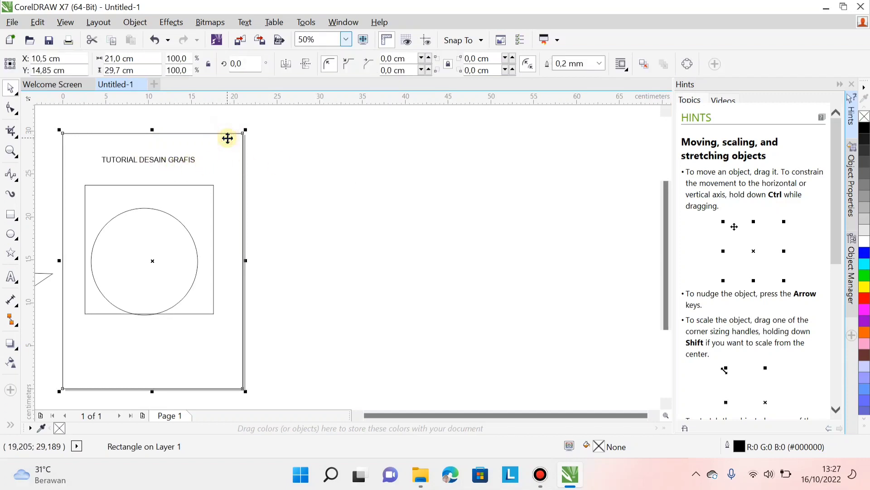
click(292, 155)
click(232, 139)
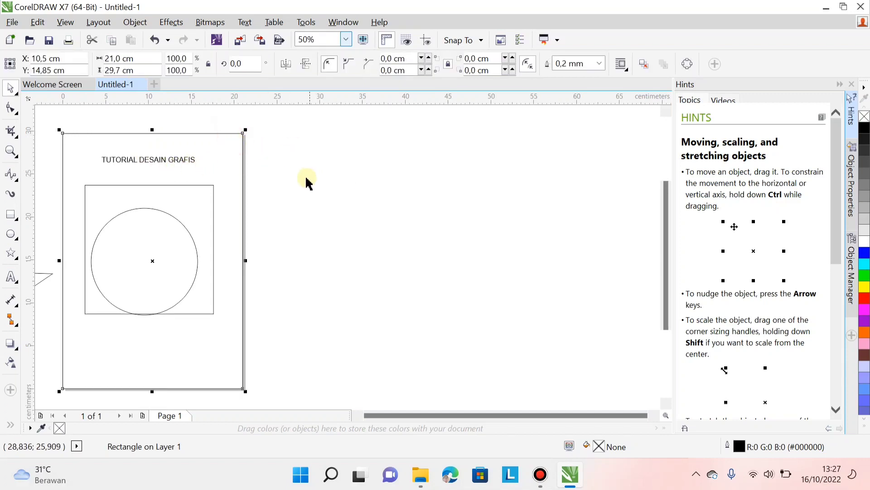
scroll(253, 202, down, 1)
scroll(253, 196, up, 2)
scroll(317, 219, down, 3)
scroll(315, 222, up, 2)
scroll(317, 206, down, 2)
scroll(316, 208, up, 2)
scroll(316, 209, up, 1)
scroll(316, 209, down, 1)
Move the star outside the page to about X −8.0, Y 15.7 cm.
click(390, 234)
scroll(356, 263, down, 2)
mouse_move(299, 282)
mouse_down()
mouse_move(292, 264)
mouse_move(295, 274)
mouse_up()
scroll(320, 281, up, 2)
scroll(271, 279, up, 1)
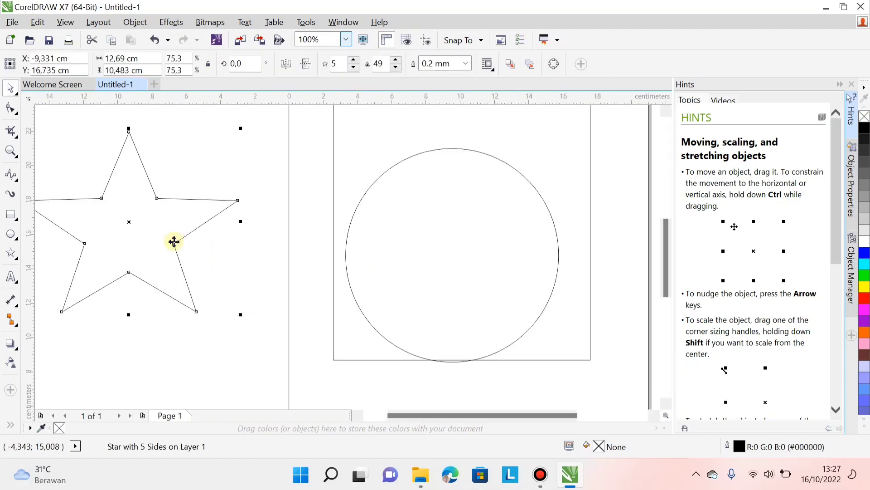
drag(163, 237, 180, 253)
scroll(180, 253, down, 2)
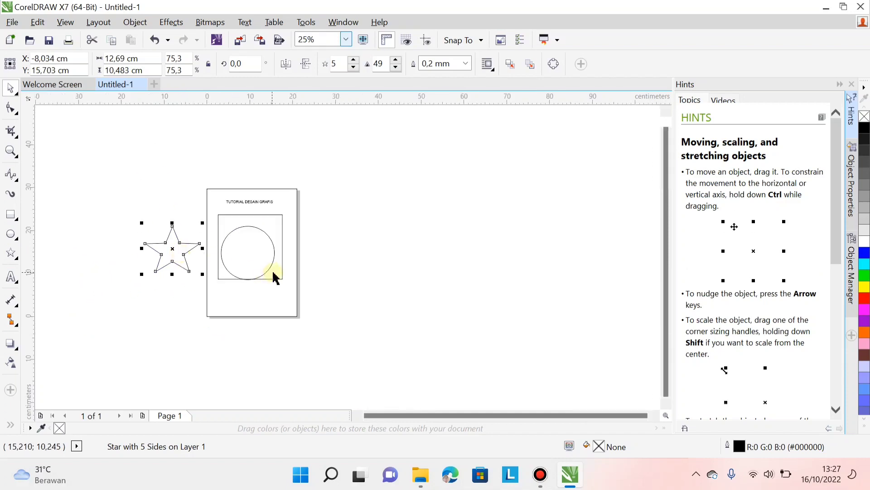
scroll(301, 199, up, 1)
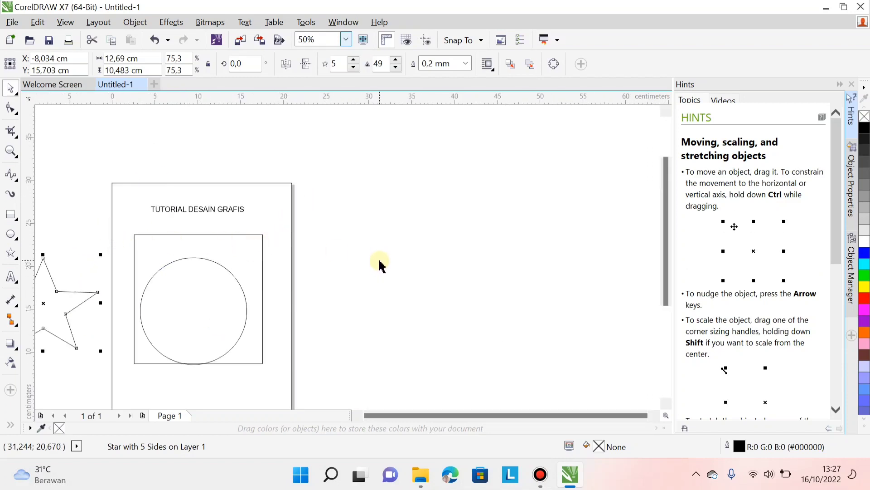
scroll(278, 259, down, 1)
scroll(278, 258, up, 1)
scroll(287, 262, down, 1)
scroll(367, 270, up, 1)
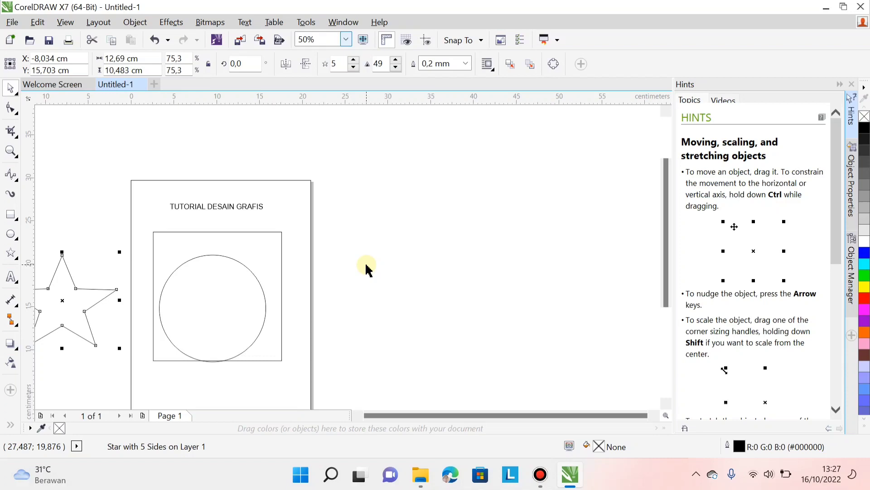
scroll(118, 338, up, 2)
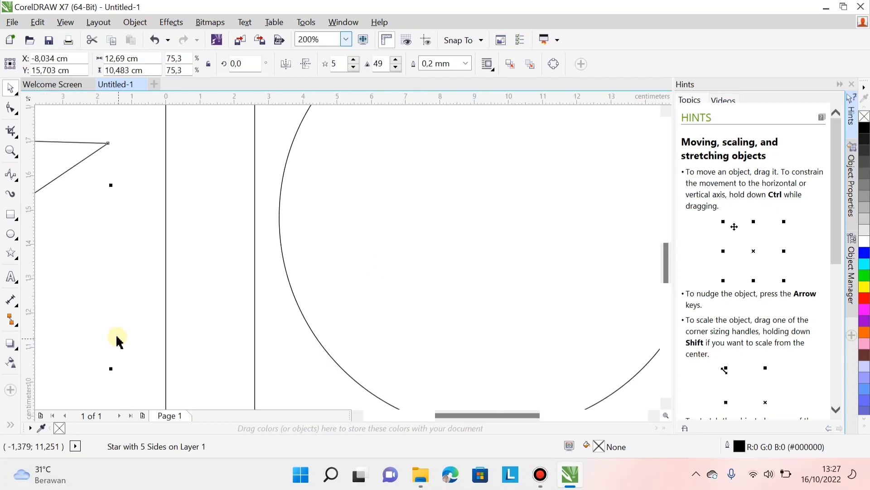
Nudge the star slightly up and to the right, to about X −7.8, Y 16.6 cm.
scroll(247, 311, down, 3)
drag(208, 296, 239, 303)
scroll(199, 291, up, 2)
scroll(224, 262, down, 3)
scroll(224, 264, up, 3)
scroll(149, 270, down, 3)
scroll(144, 290, up, 2)
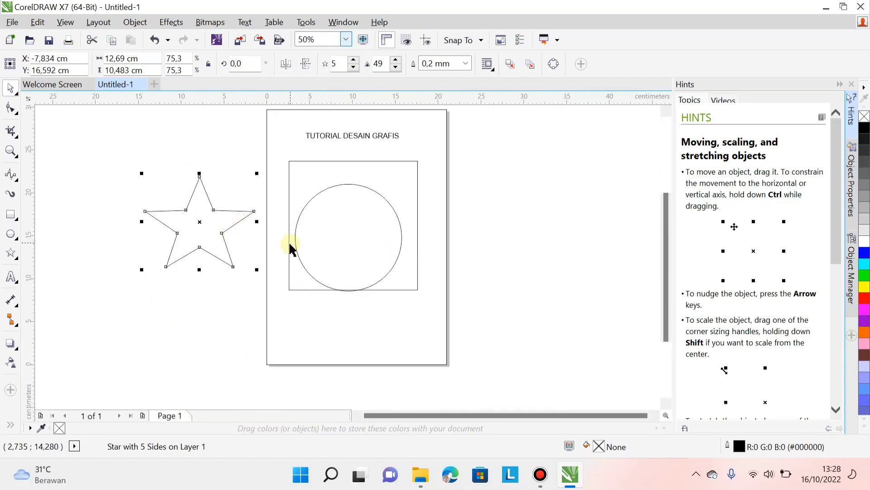
Move the star down and away from the page, to about X −9.5, Y 13.9 cm.
scroll(290, 245, up, 1)
scroll(495, 246, down, 3)
scroll(445, 274, up, 2)
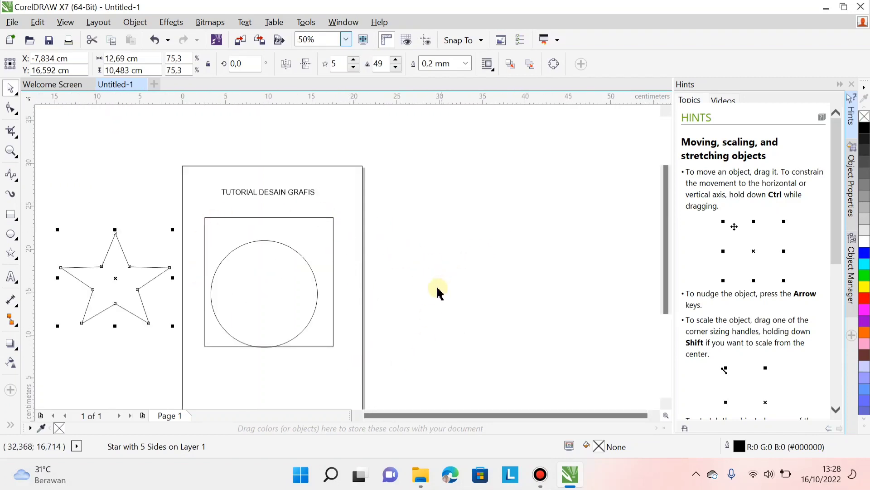
scroll(417, 285, down, 2)
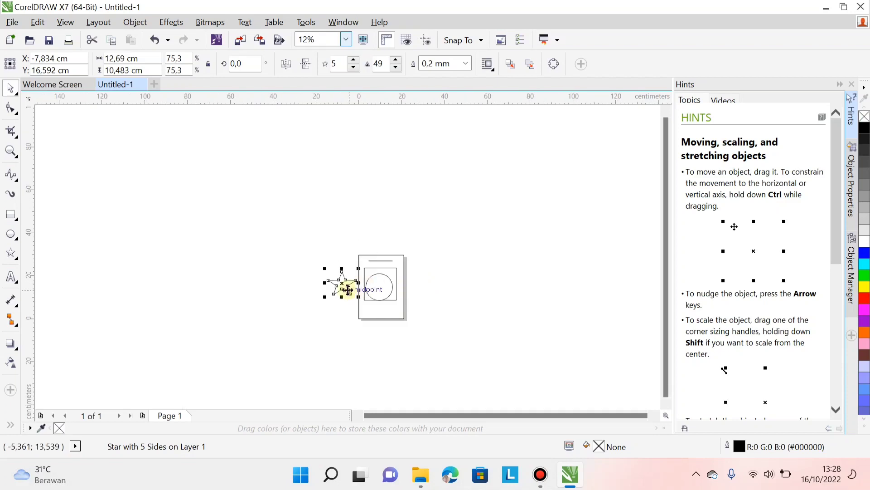
scroll(349, 288, up, 2)
drag(322, 266, 305, 282)
scroll(309, 289, up, 2)
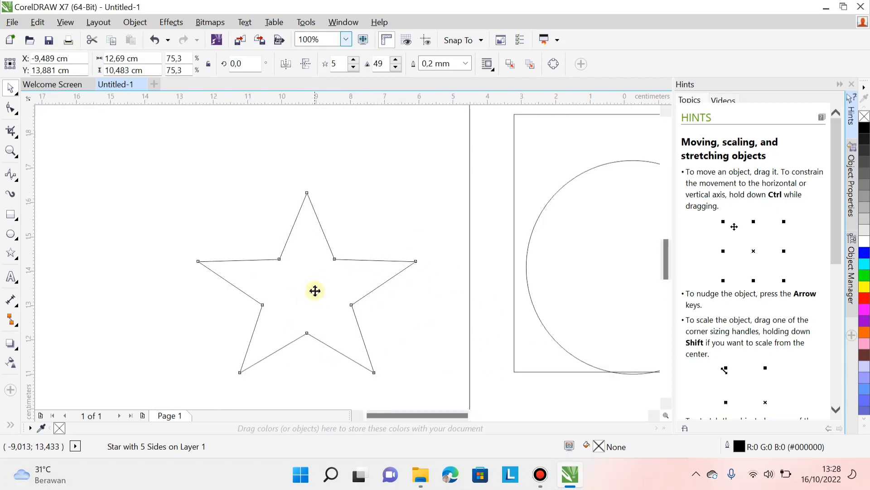
scroll(312, 290, down, 3)
scroll(317, 295, up, 1)
scroll(295, 286, up, 1)
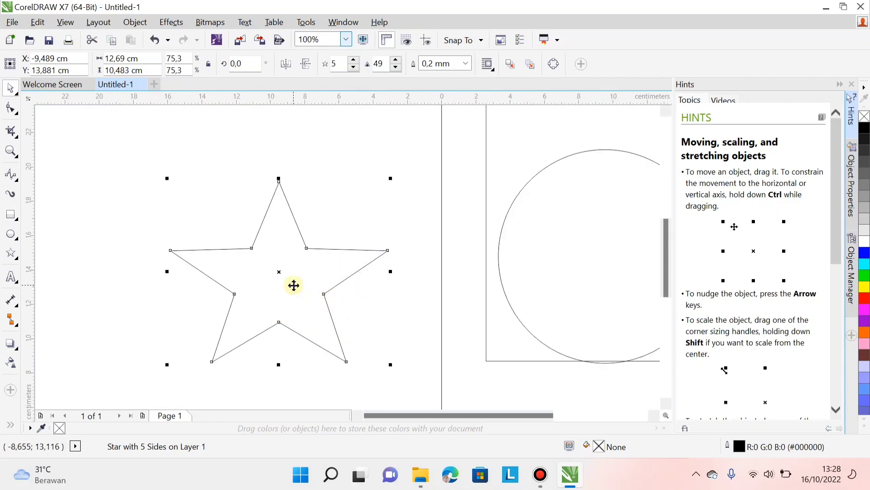
Place the star over the circle by eye, and pull it back off across the page's left edge.
scroll(282, 279, down, 1)
drag(253, 276, 425, 260)
click(568, 238)
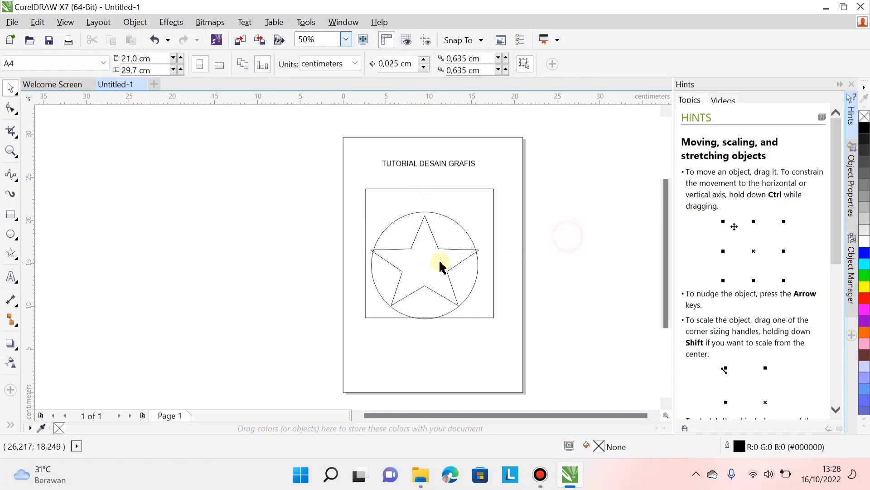
drag(441, 276, 337, 254)
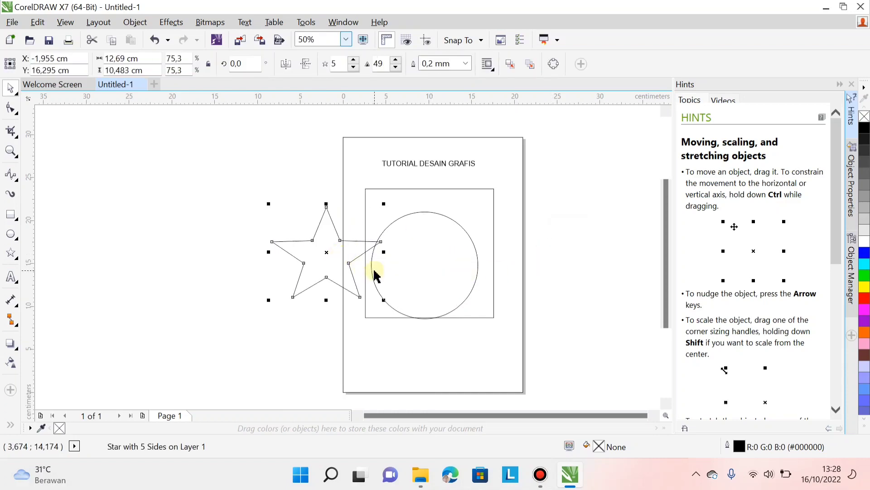
Move the star onto the circle by eye, roughly matching its centre, and deselect it.
click(619, 270)
drag(299, 260, 425, 261)
click(568, 256)
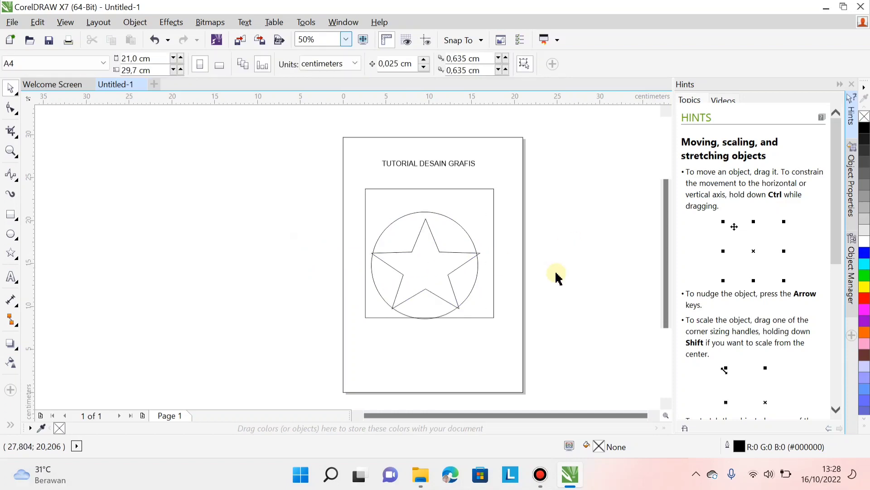
Select the square, circle and star together and align them on their horizontal and vertical centres.
scroll(548, 277, up, 1)
scroll(547, 278, down, 2)
scroll(572, 266, up, 1)
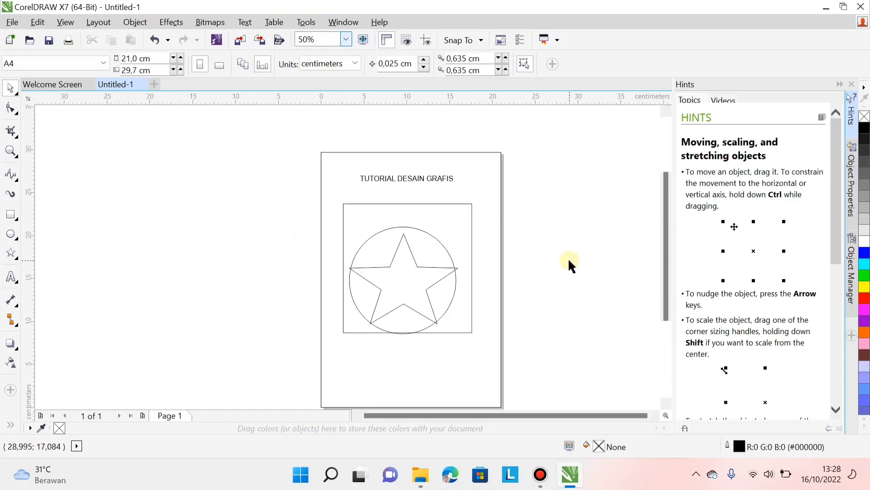
scroll(570, 265, up, 1)
scroll(369, 233, down, 1)
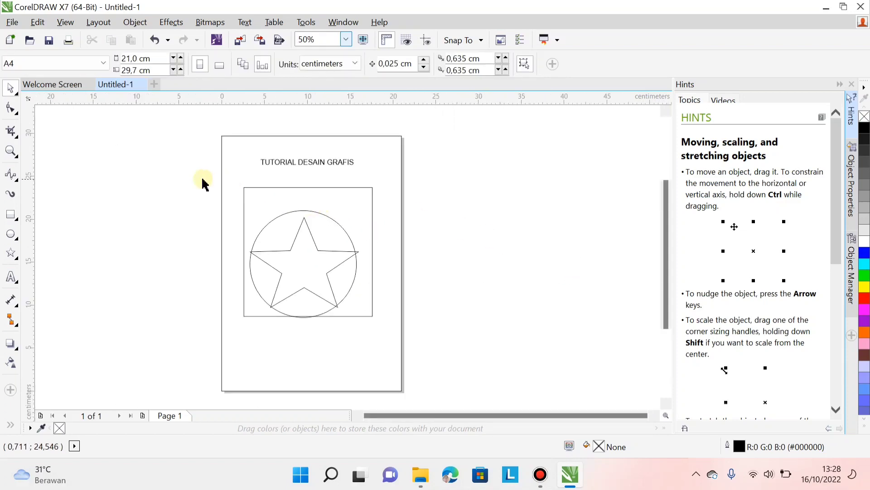
drag(202, 178, 246, 162)
drag(190, 169, 417, 354)
drag(205, 174, 457, 363)
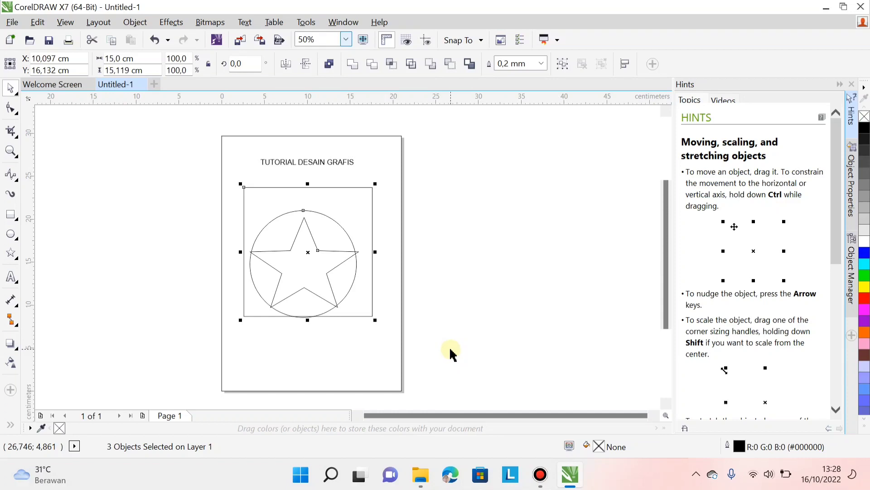
key(e)
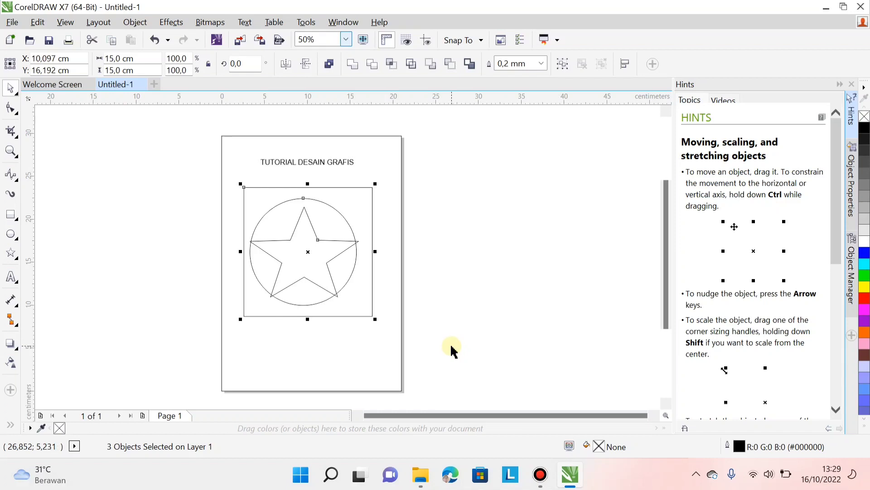
key(c)
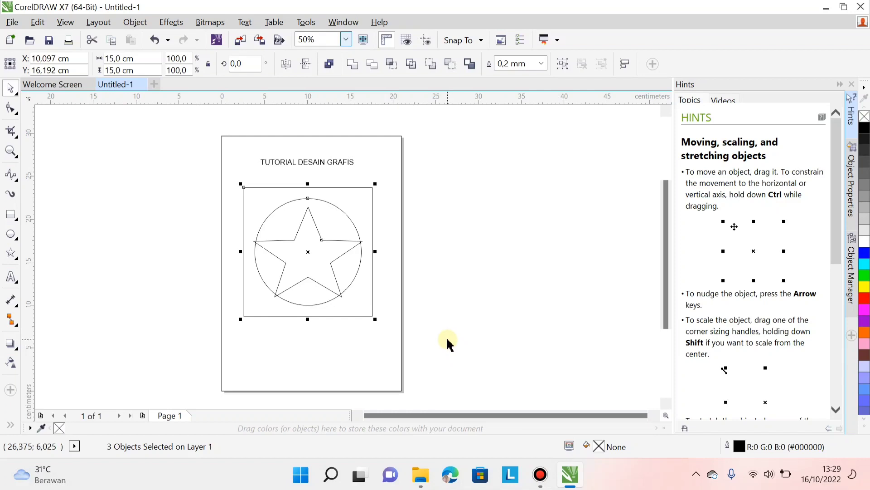
Undo both centre alignments of the square, circle and star.
scroll(339, 262, up, 1)
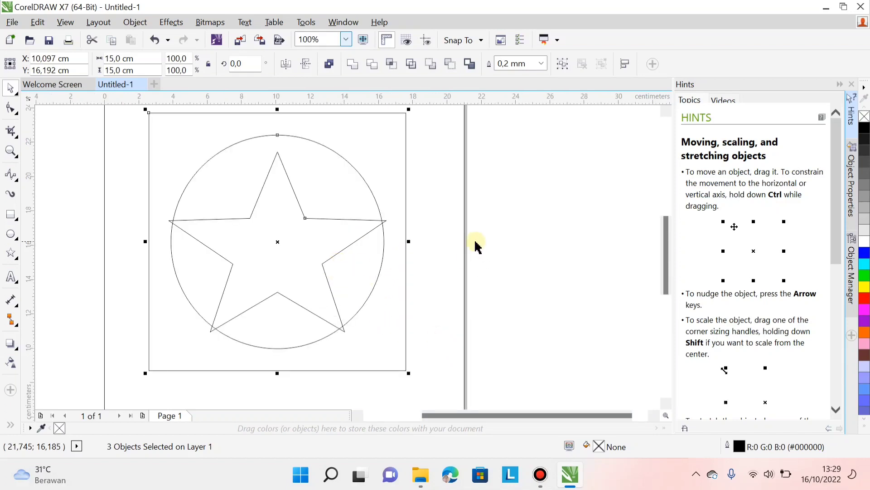
key(ctrl+z)
key(ctrl+z)
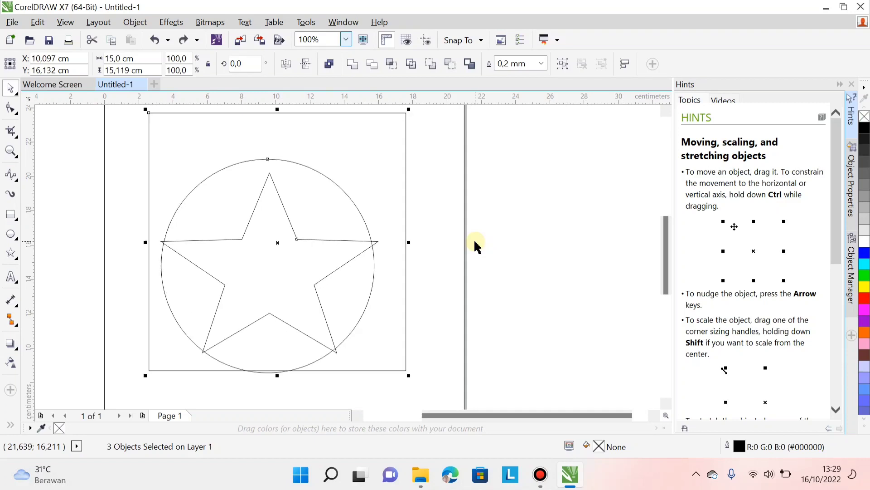
Deselect all shapes, and move the star sideways off the circle, across the page's left edge.
scroll(474, 246, down, 2)
click(435, 254)
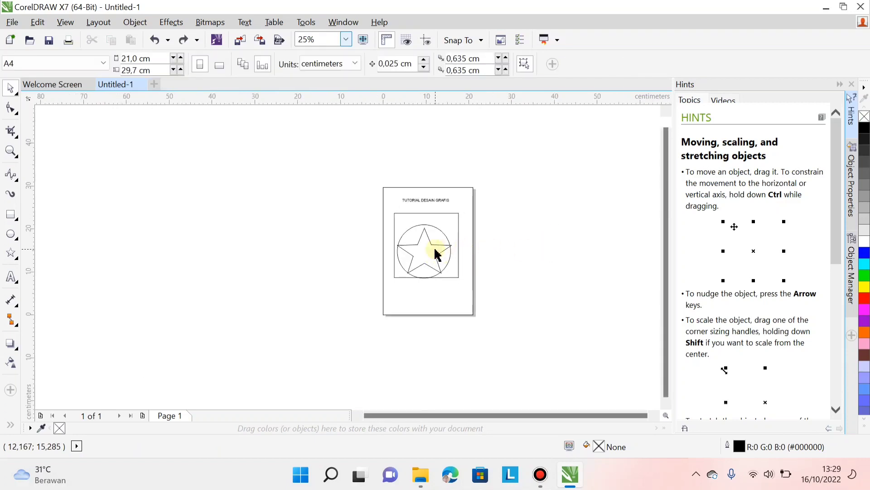
scroll(437, 256, up, 1)
drag(415, 244, 379, 277)
drag(296, 256, 338, 233)
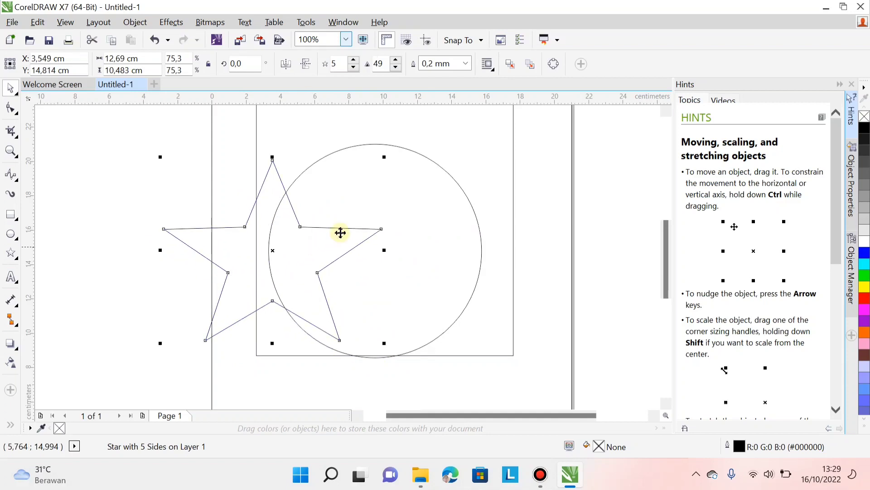
scroll(340, 229, down, 4)
scroll(468, 235, up, 4)
Select the square, circle and star together and align their centres both horizontally and vertically.
scroll(271, 209, down, 3)
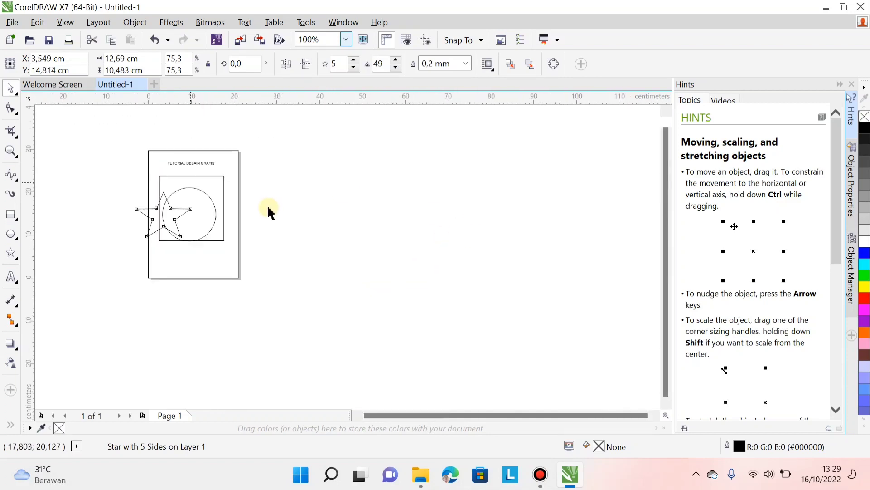
scroll(167, 186, up, 2)
drag(83, 154, 301, 331)
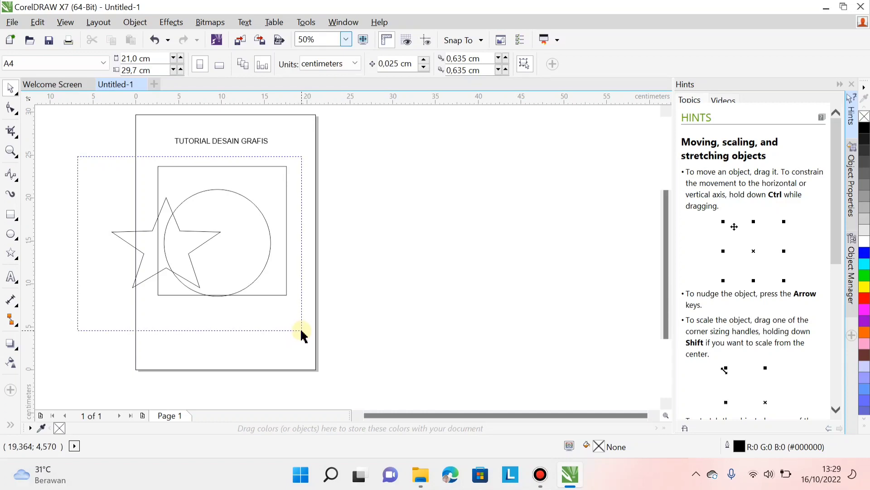
drag(302, 334, 302, 331)
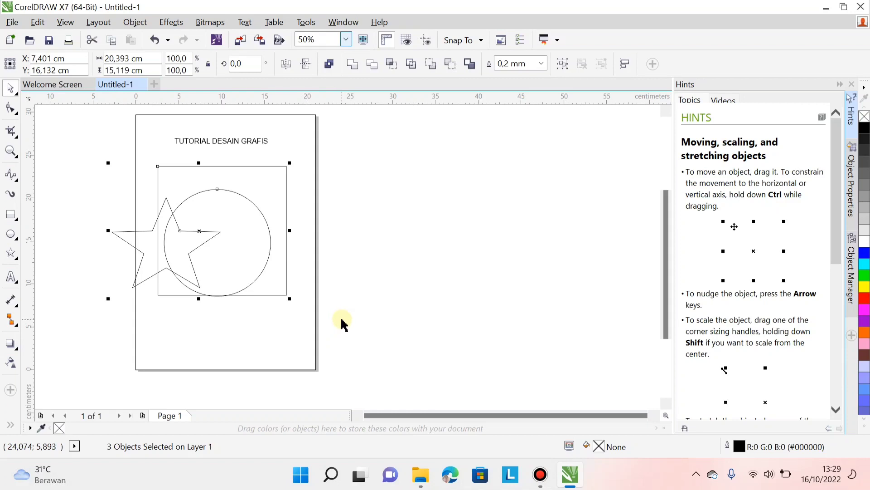
key(c)
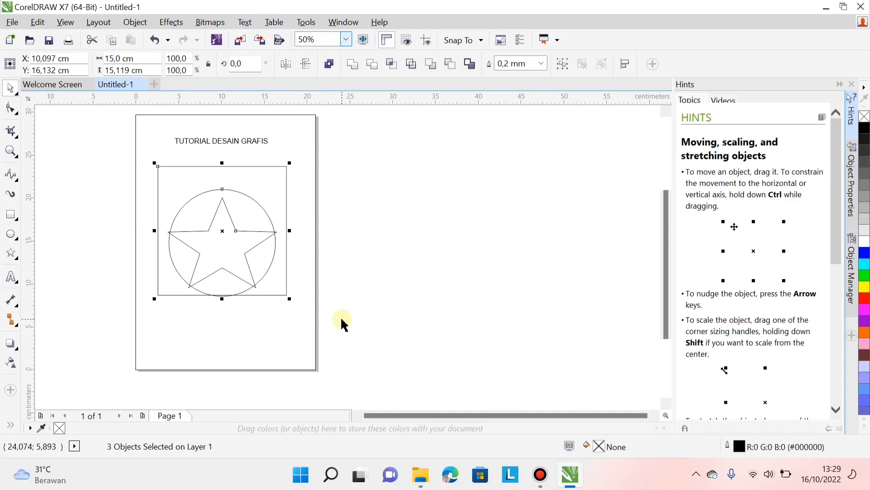
key(e)
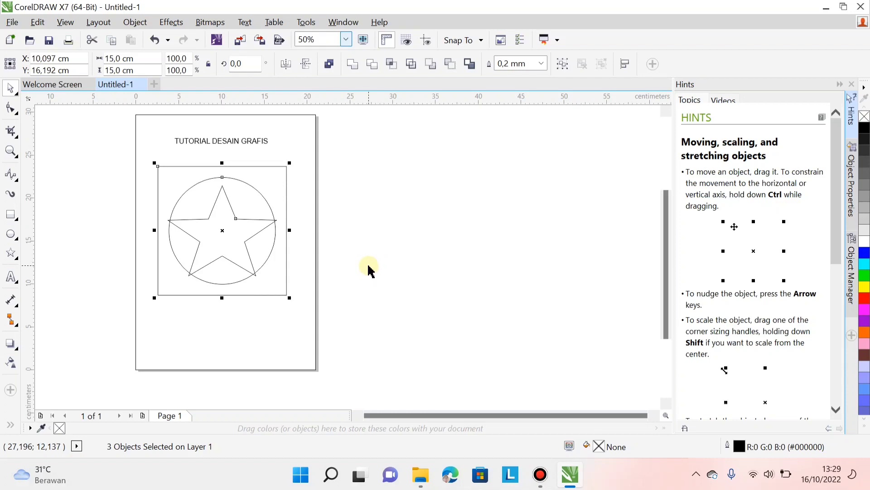
Centre the selected square, circle and star on the page.
scroll(372, 268, down, 2)
scroll(372, 267, up, 1)
scroll(335, 232, up, 1)
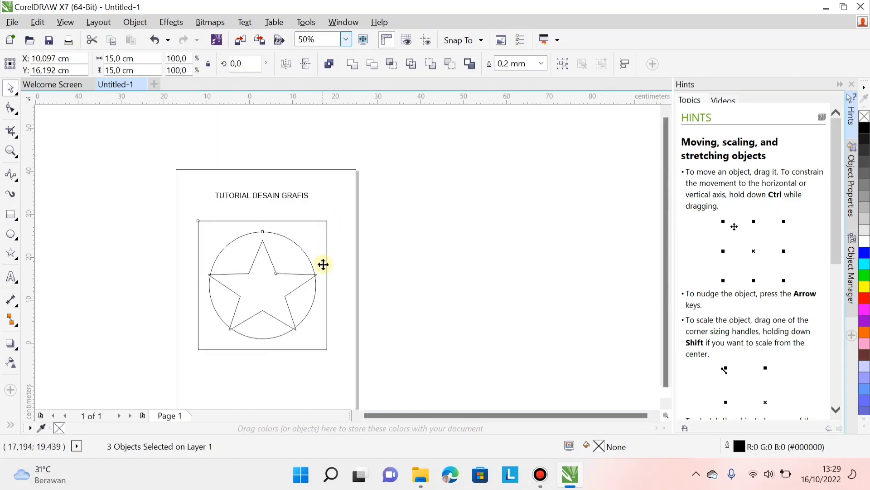
scroll(324, 272, down, 1)
scroll(330, 279, up, 1)
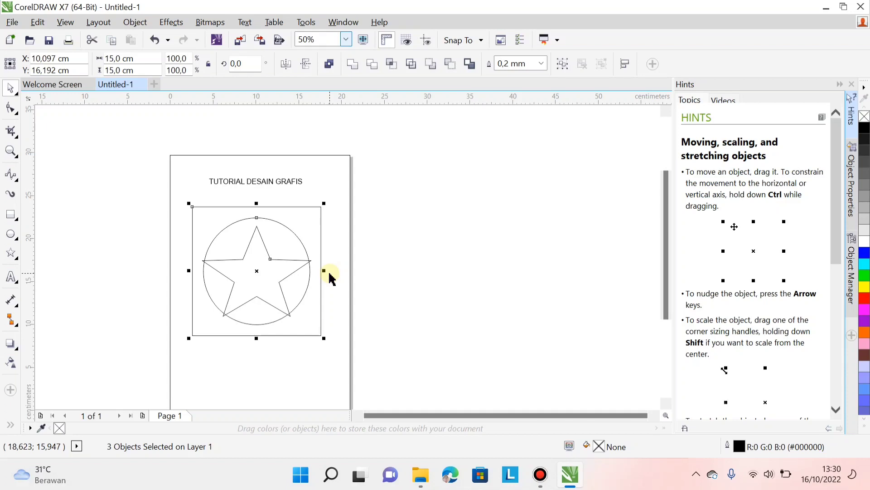
key(p)
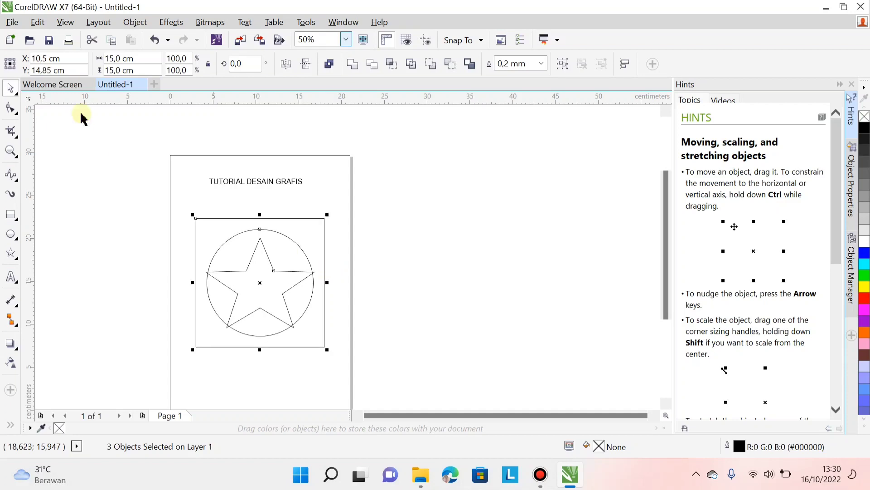
Deselect the shapes and examine how they sit on the page, both close up and as a whole.
scroll(431, 213, down, 1)
click(433, 228)
scroll(368, 249, up, 2)
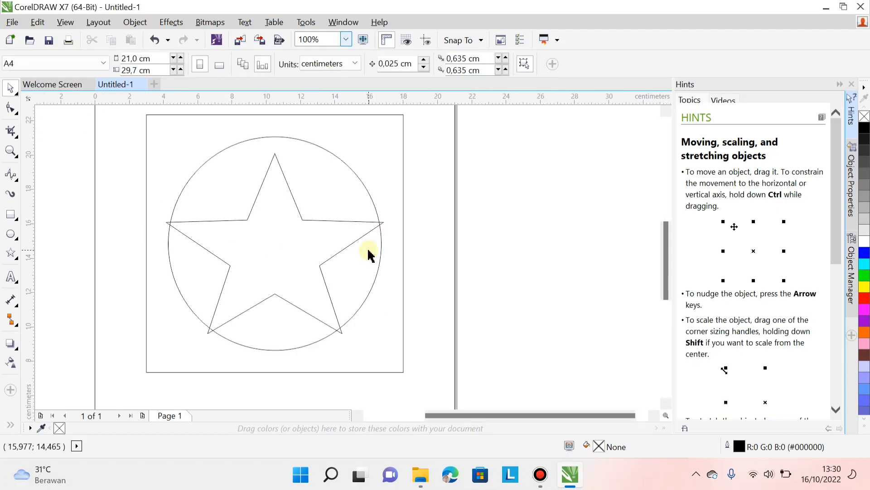
scroll(375, 243, down, 3)
scroll(371, 236, up, 1)
scroll(395, 236, up, 1)
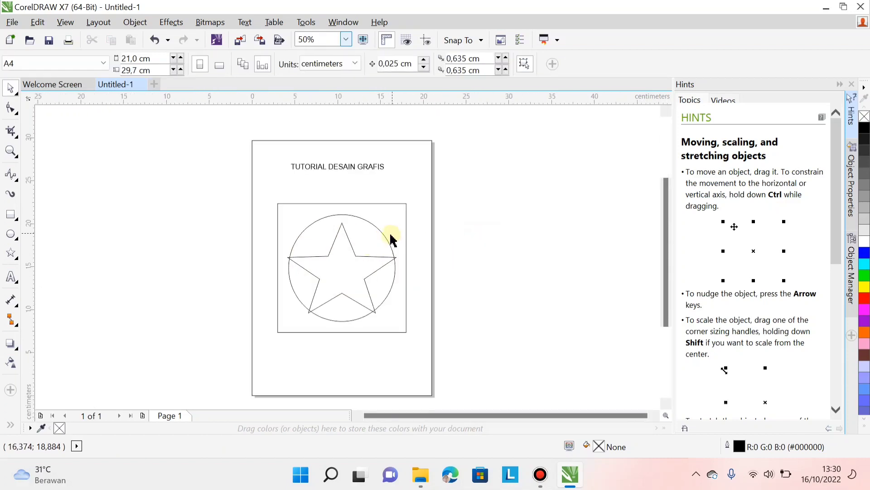
scroll(472, 251, down, 2)
scroll(469, 251, up, 2)
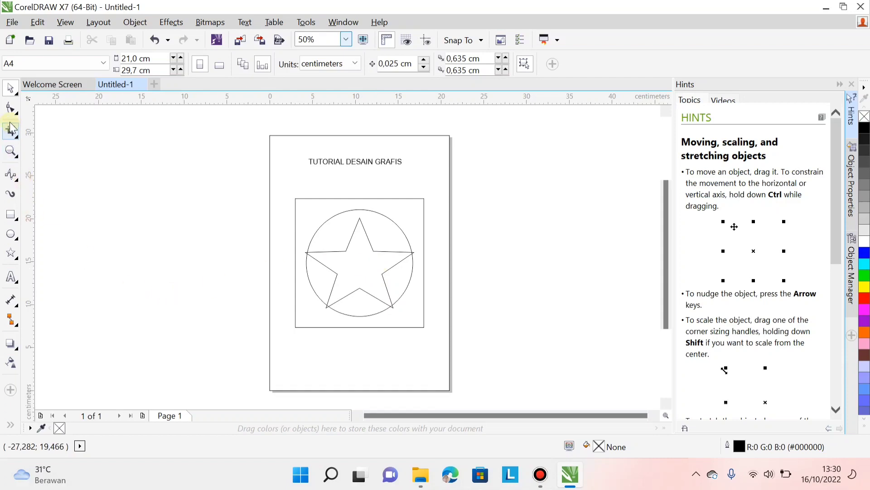
click(15, 281)
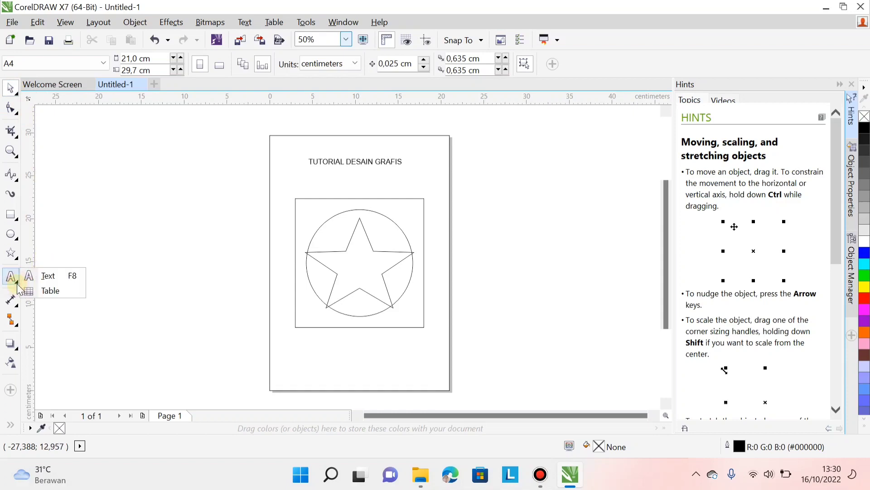
click(12, 343)
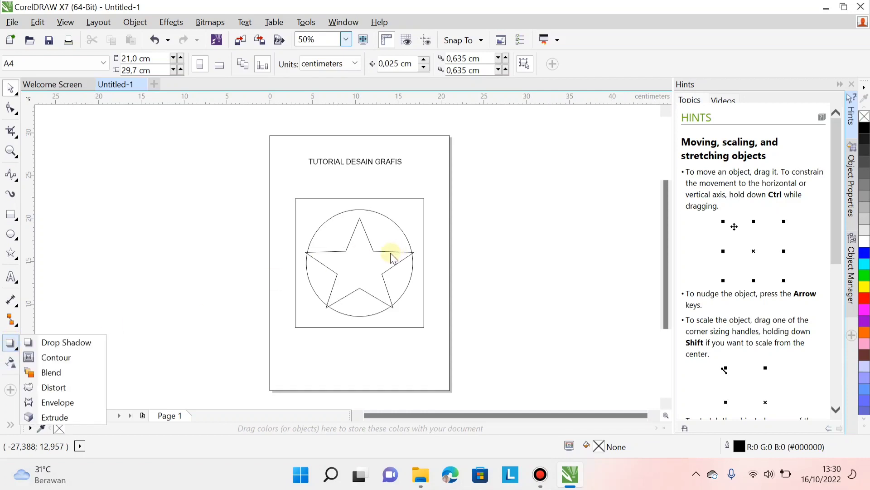
click(371, 263)
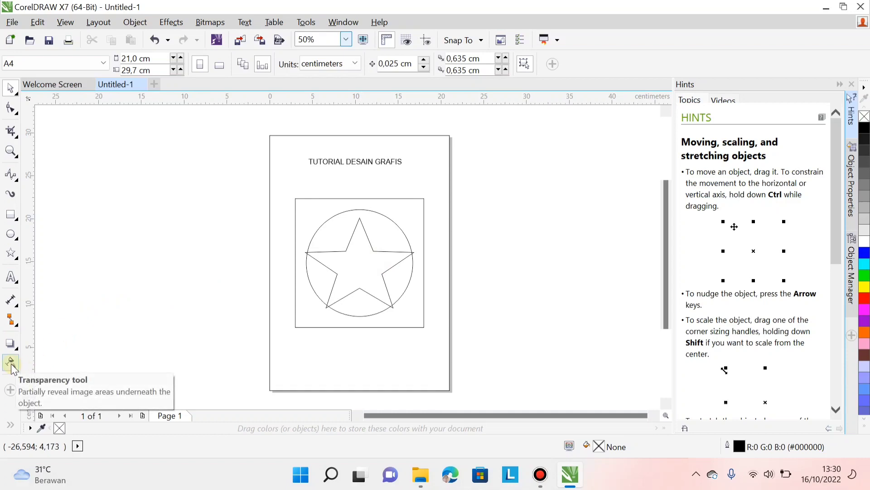
click(354, 272)
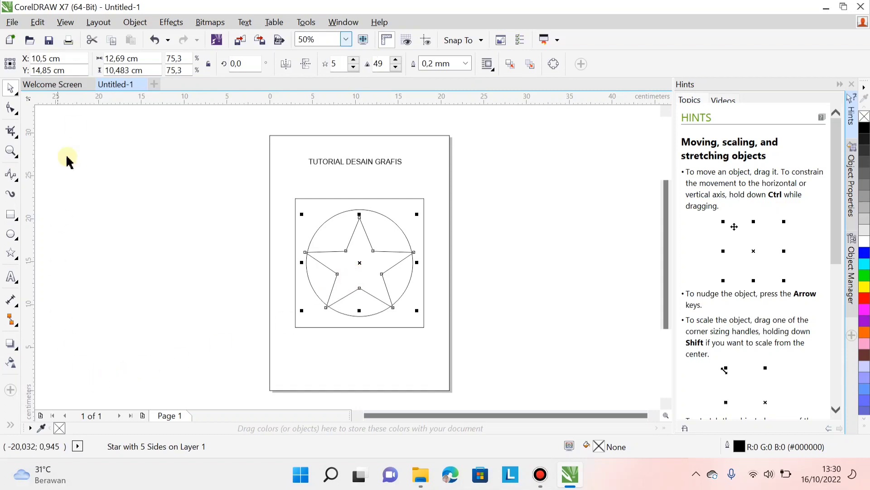
click(567, 225)
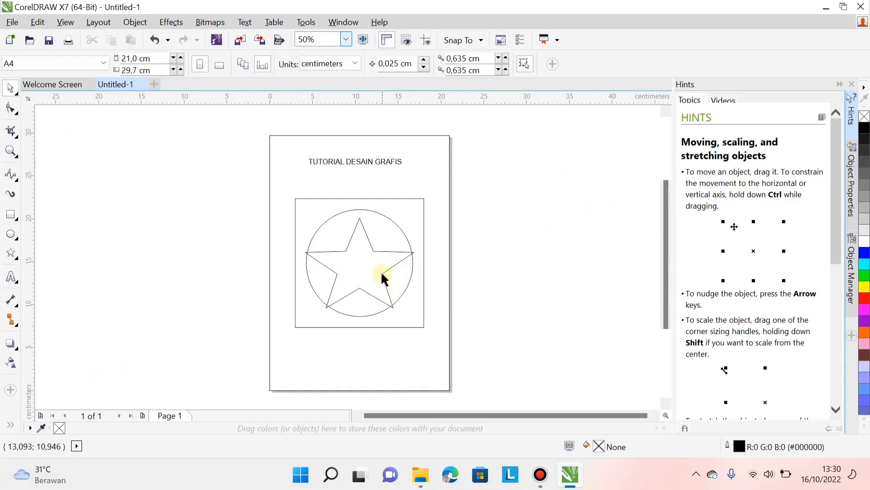
click(373, 276)
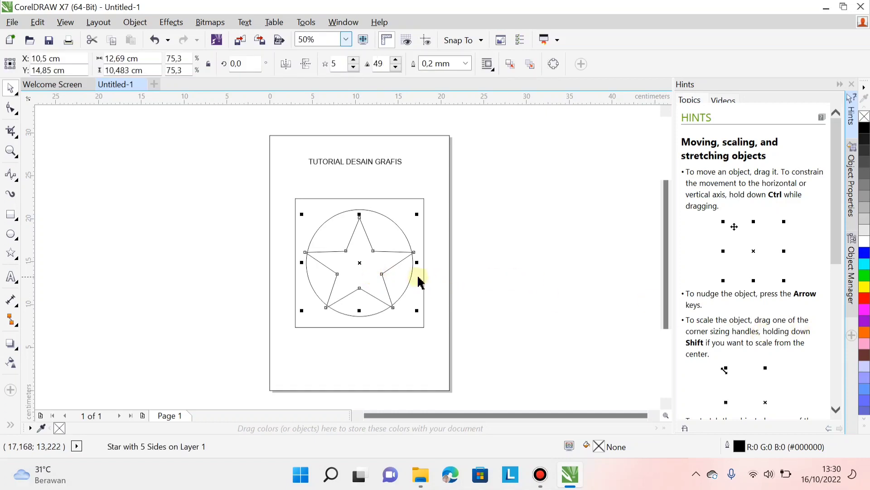
click(449, 217)
click(359, 269)
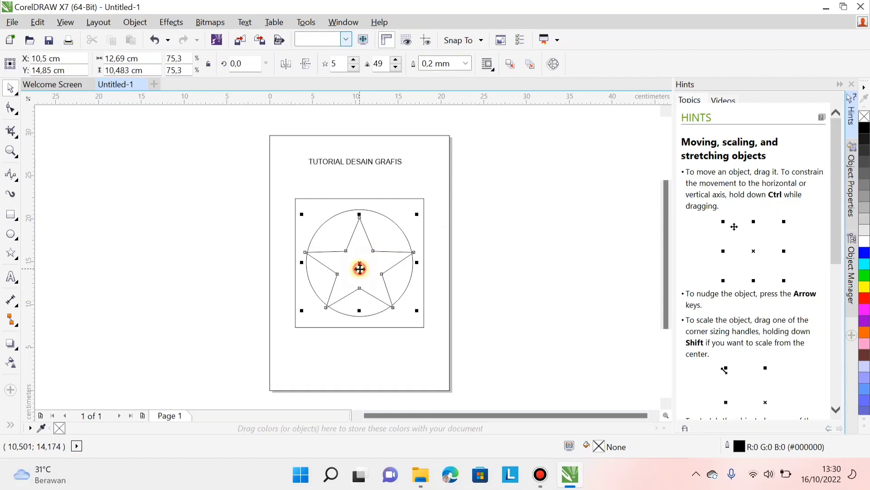
click(500, 244)
Select the star, fill it with red (#FF0000), and deselect it.
click(352, 262)
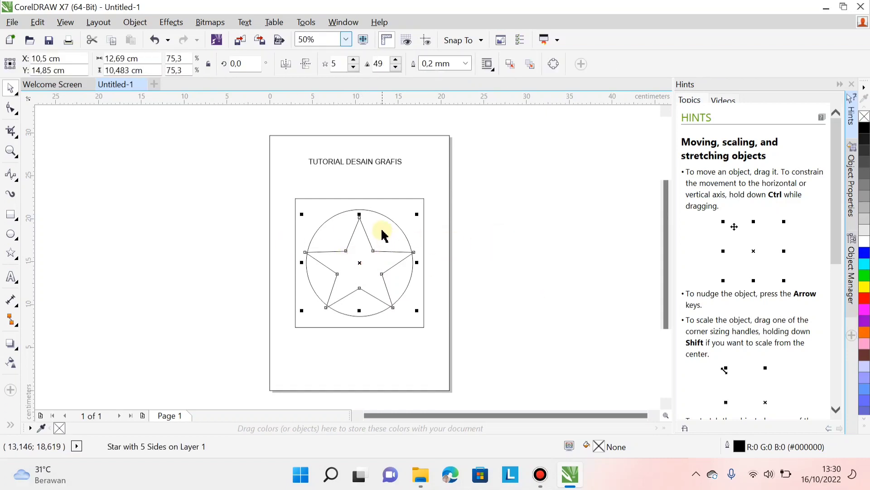
scroll(382, 234, up, 1)
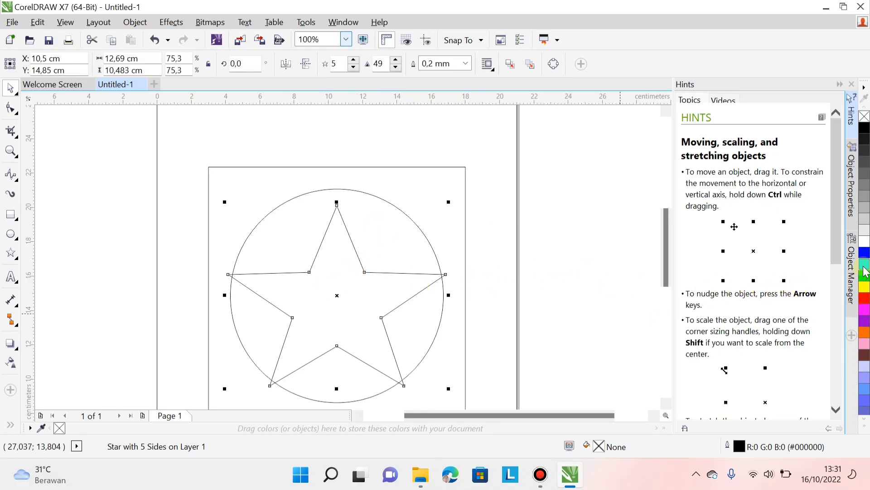
click(865, 304)
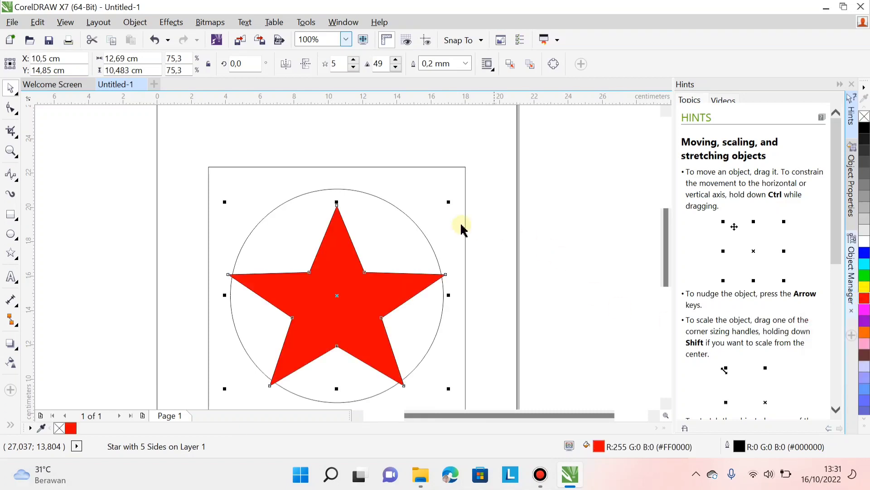
scroll(472, 232, down, 3)
click(576, 257)
scroll(557, 264, up, 2)
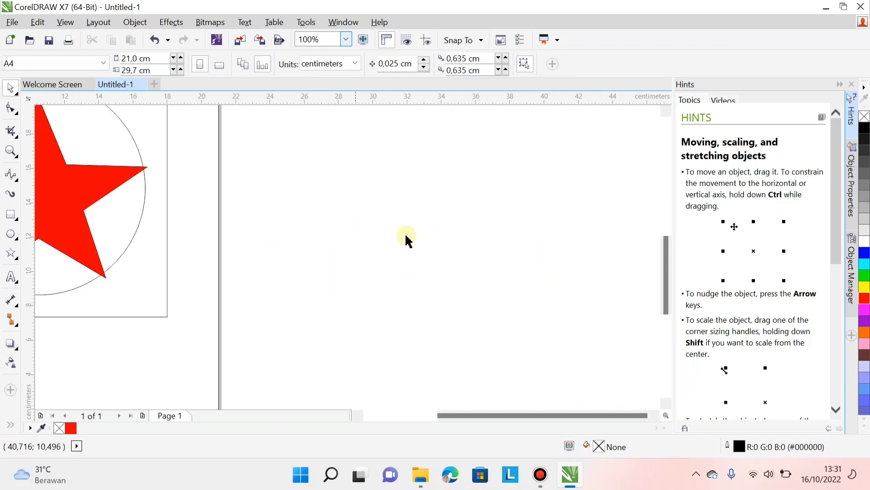
Select the circle behind the star and fill it with cyan (#00FFFF).
scroll(381, 236, down, 3)
scroll(384, 240, up, 2)
scroll(411, 223, up, 1)
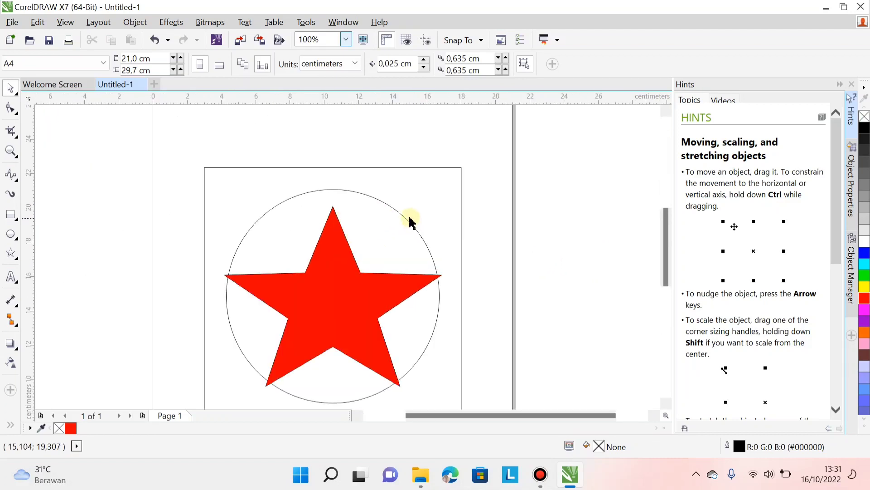
click(372, 198)
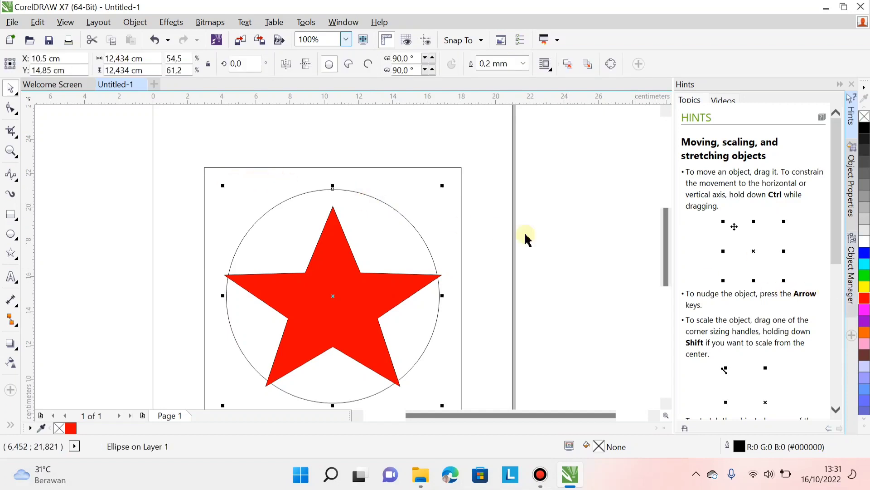
click(865, 270)
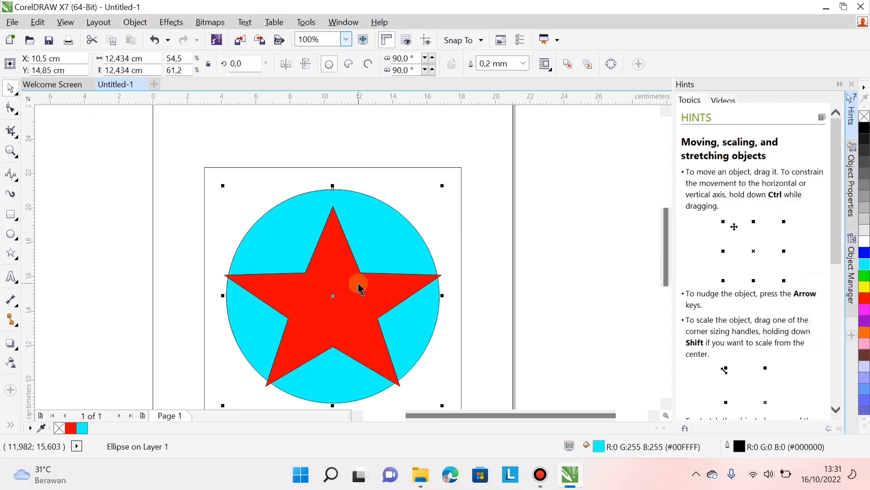
Select the square around the circle, fill it with light grey (#CCCCCC), and deselect it.
scroll(458, 214, down, 1)
scroll(464, 213, up, 2)
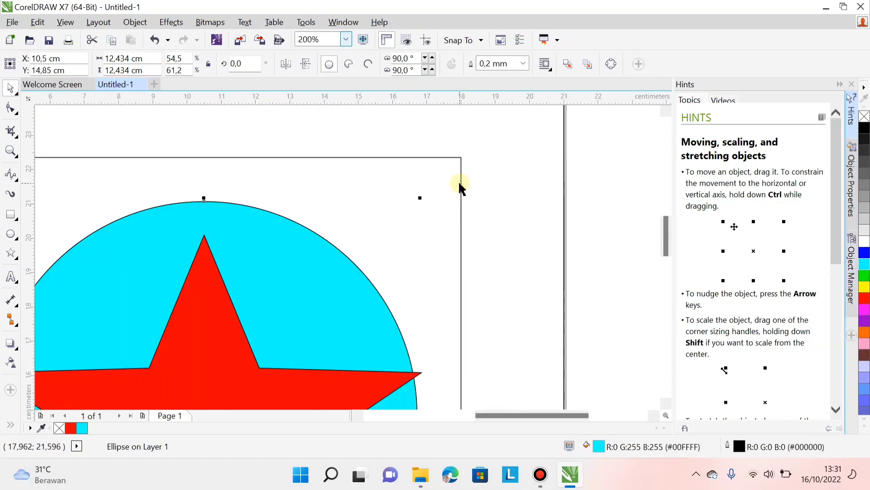
click(460, 185)
scroll(460, 188, down, 3)
scroll(464, 195, up, 1)
scroll(465, 196, up, 1)
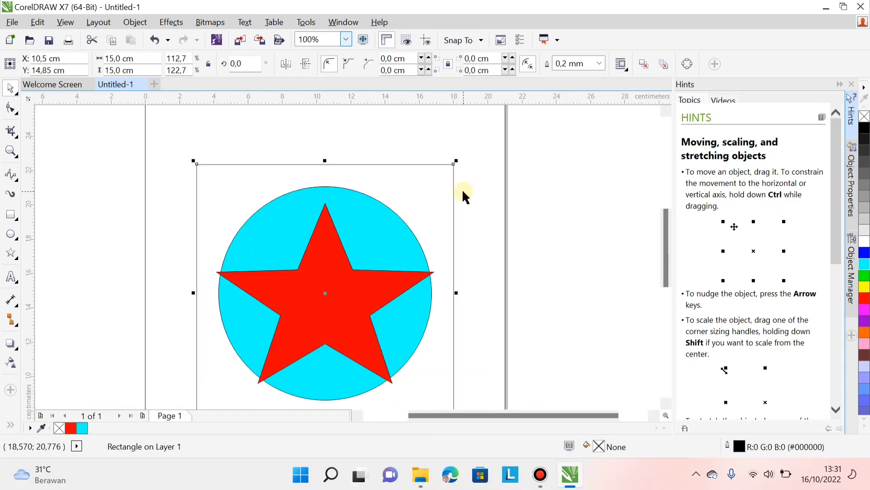
scroll(463, 200, down, 1)
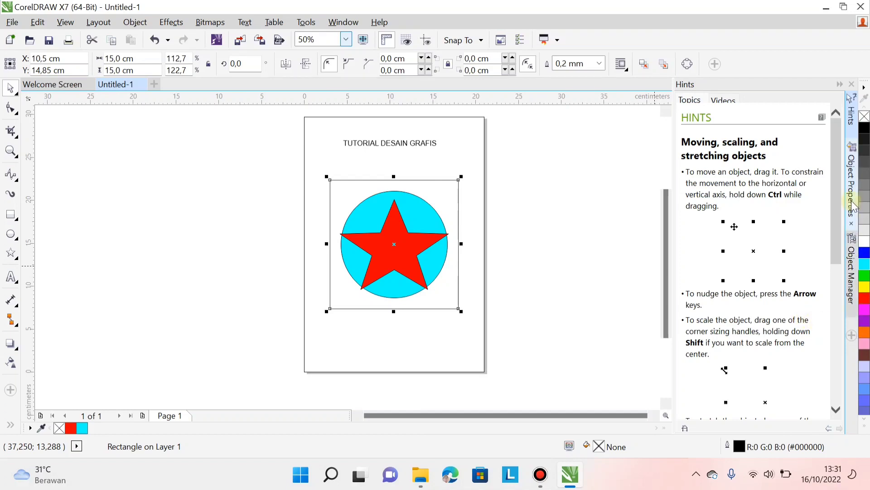
click(865, 225)
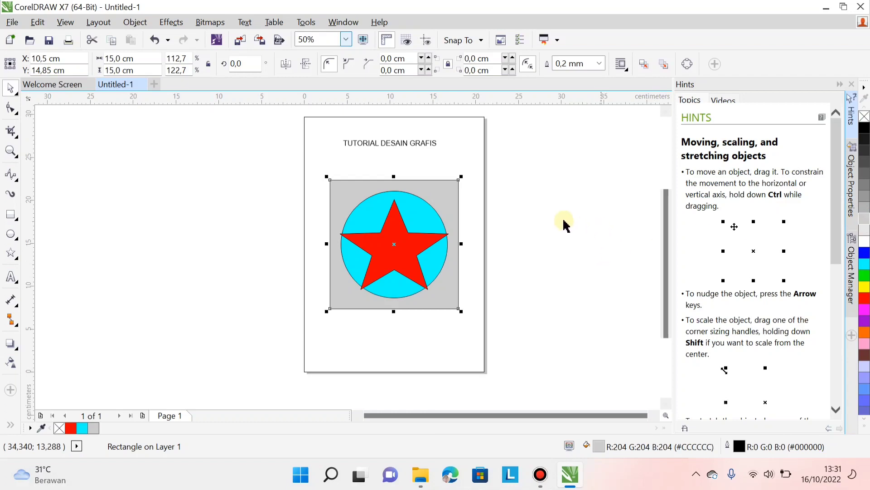
click(511, 228)
scroll(416, 241, up, 4)
scroll(416, 242, down, 4)
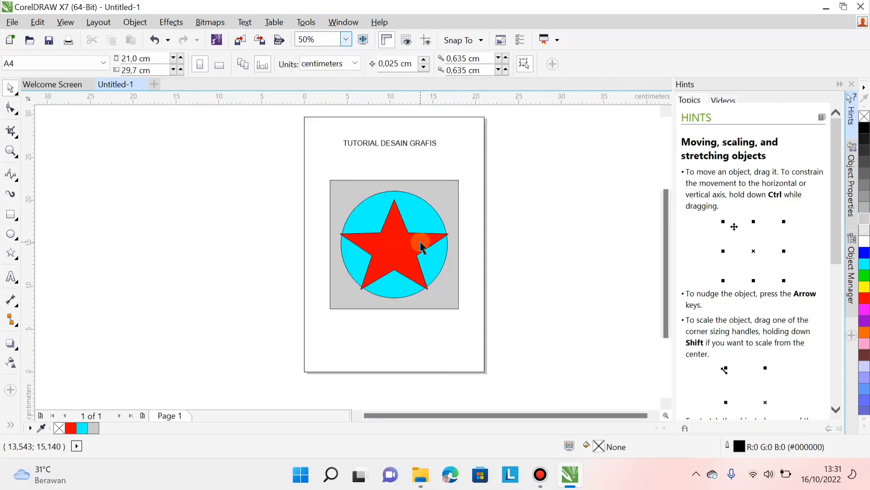
scroll(467, 205, up, 1)
scroll(467, 205, down, 1)
scroll(455, 204, up, 2)
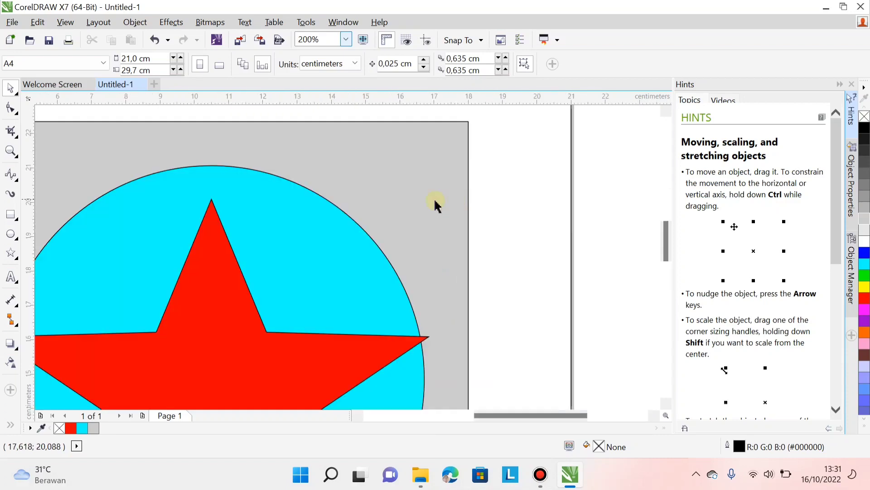
scroll(453, 206, down, 3)
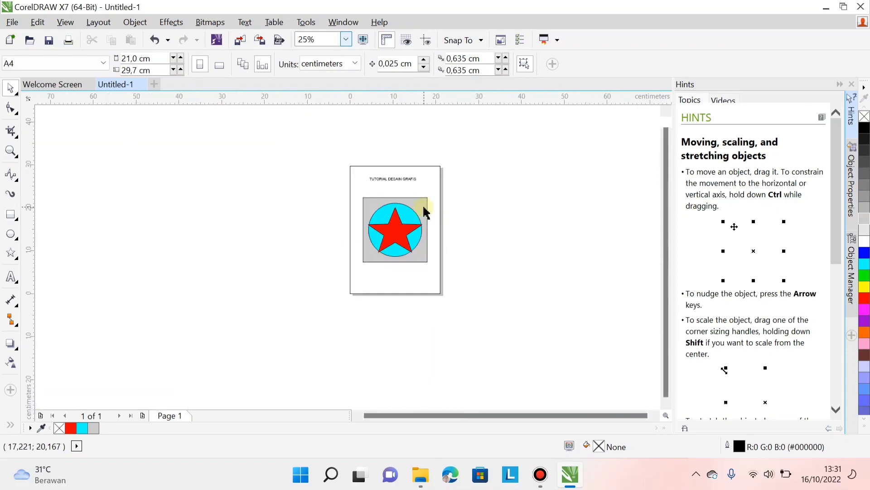
Select the square, try several palette colours as its fill, settle on light grey (#E6E6E6), and deselect it.
click(425, 210)
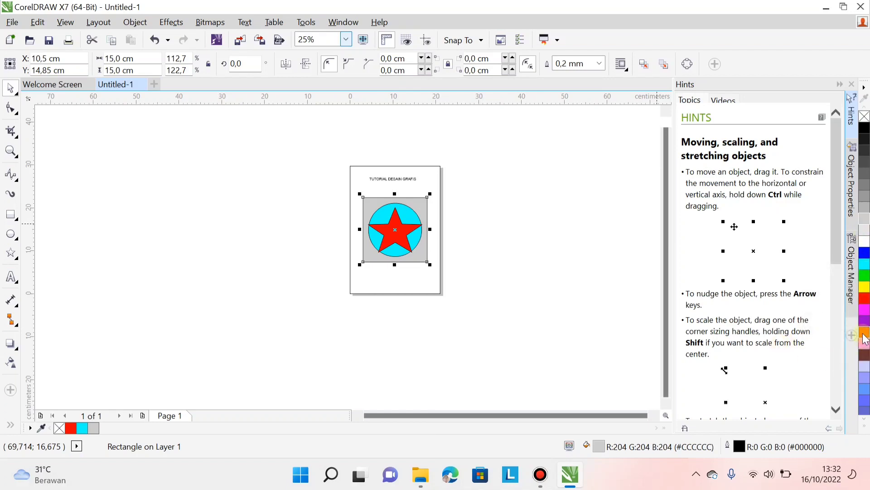
click(865, 335)
click(864, 319)
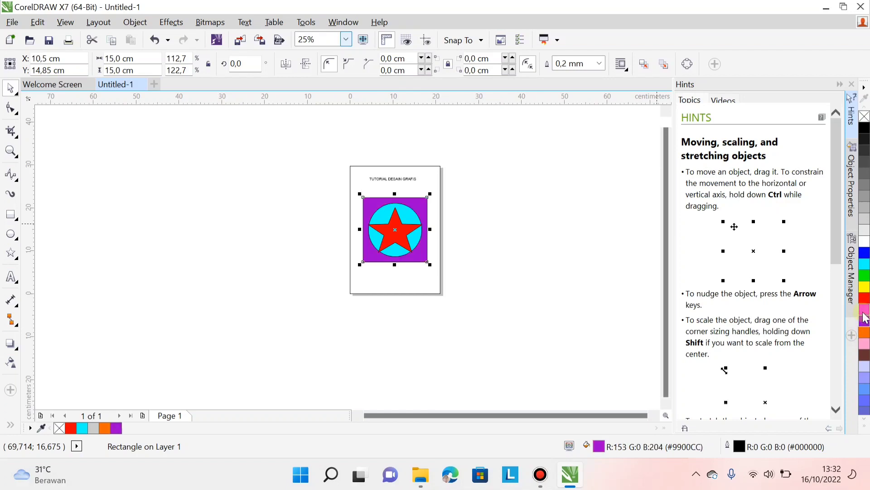
click(865, 309)
click(865, 275)
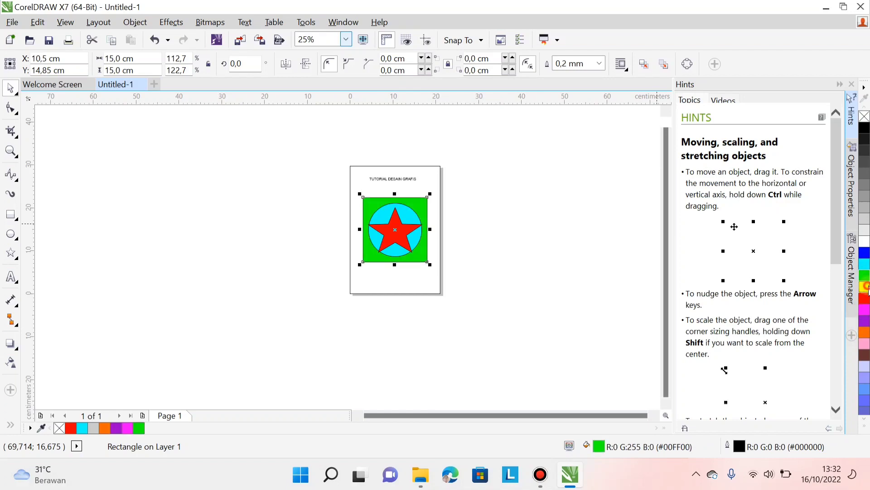
click(865, 287)
click(865, 264)
click(865, 274)
click(865, 240)
click(865, 224)
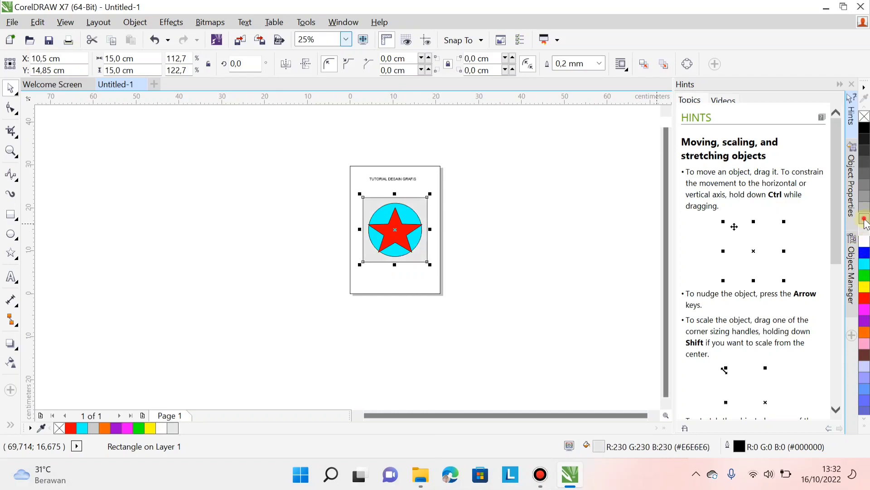
click(865, 219)
click(864, 229)
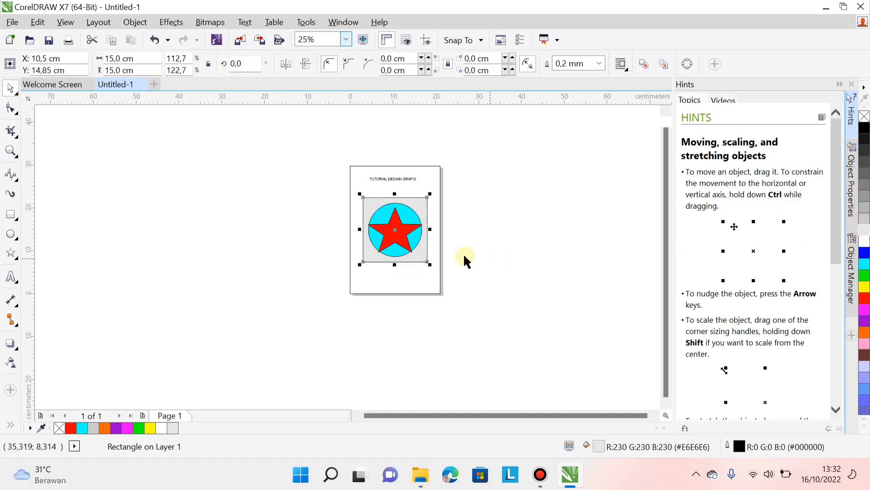
scroll(418, 233, up, 2)
scroll(418, 233, down, 3)
click(453, 224)
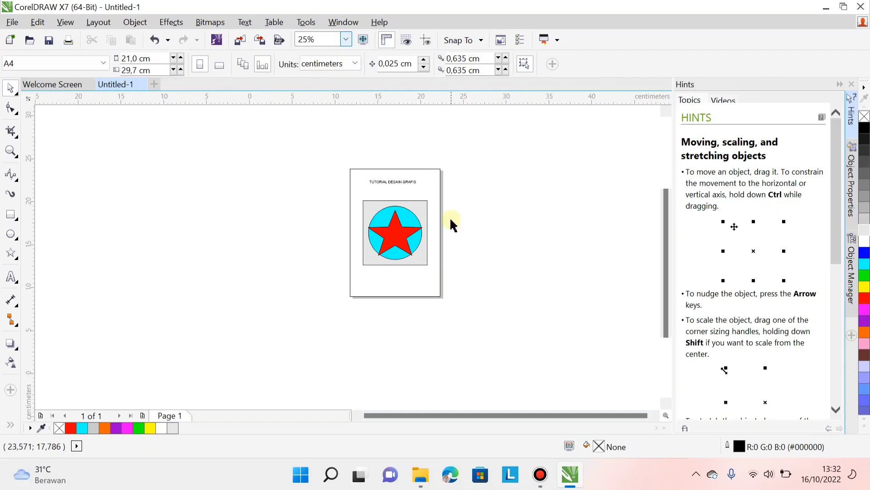
Select the light grey square and remove its outline.
scroll(417, 225, up, 2)
scroll(279, 192, up, 1)
scroll(279, 192, down, 2)
scroll(462, 198, up, 2)
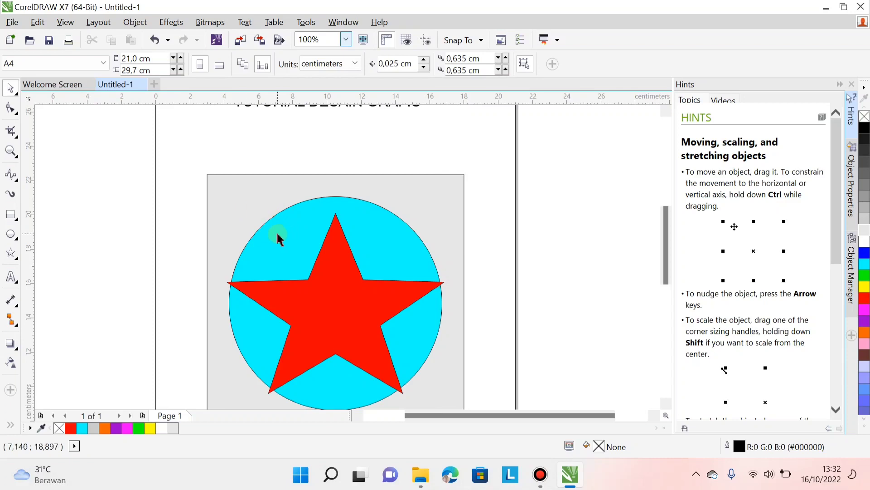
scroll(279, 238, down, 1)
scroll(424, 217, up, 1)
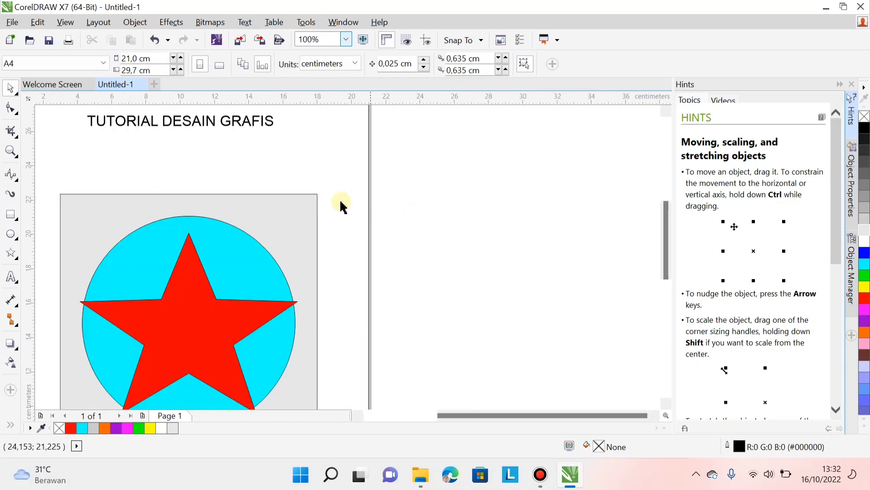
click(302, 208)
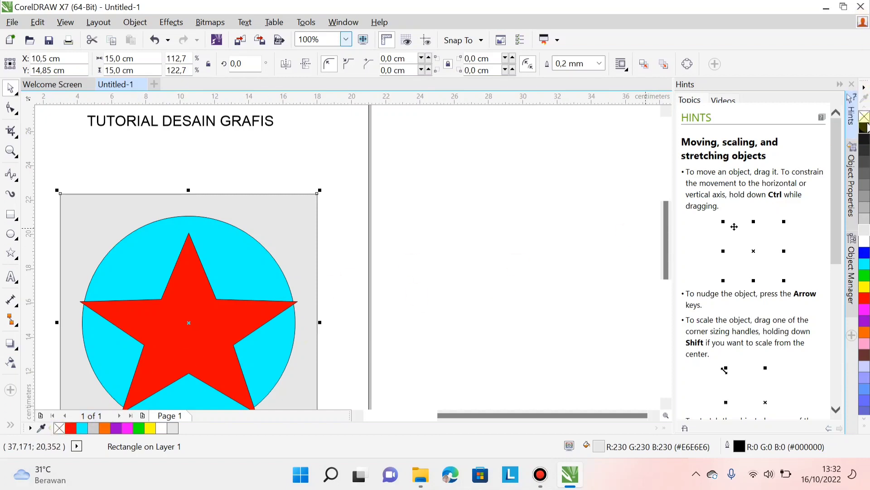
click(866, 127)
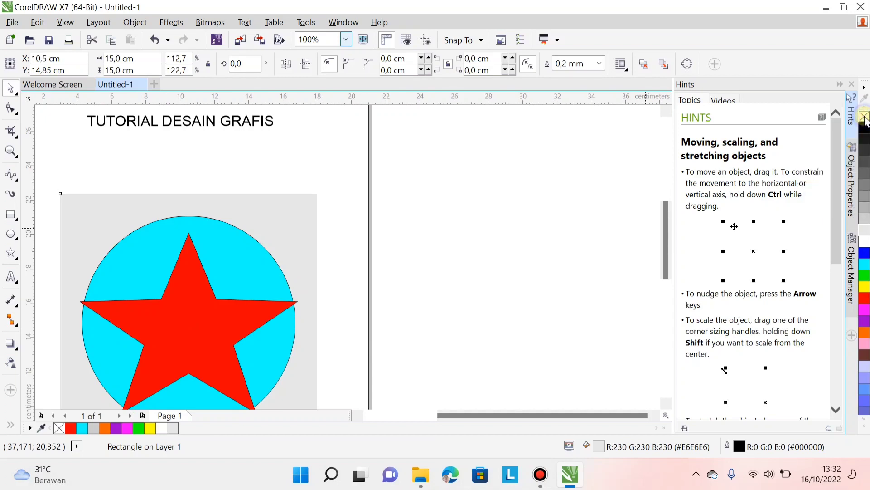
Select the cyan circle and set its outline to None.
click(262, 260)
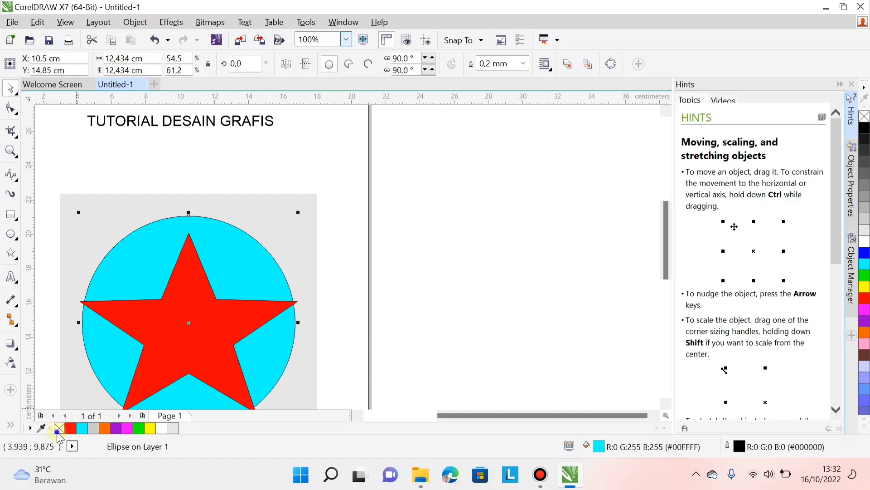
right_click(58, 431)
scroll(306, 238, down, 2)
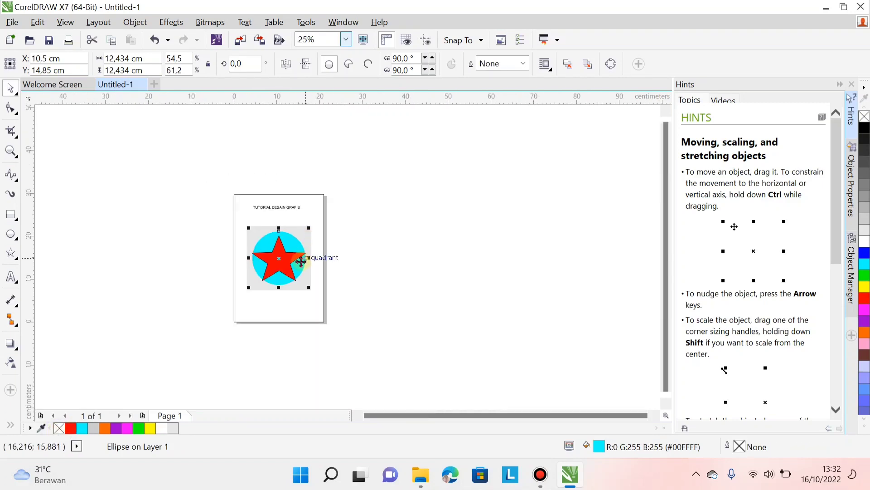
Select the red star, remove its outline, and deselect it.
scroll(301, 262, up, 2)
click(242, 251)
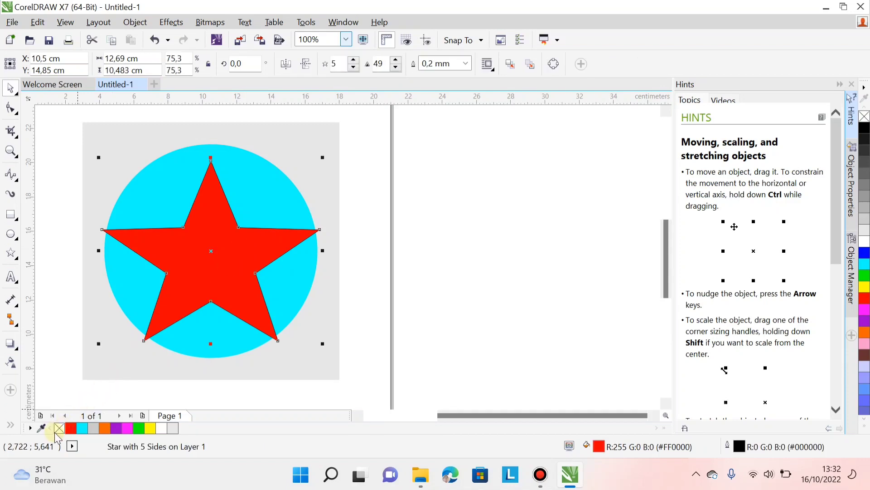
right_click(58, 429)
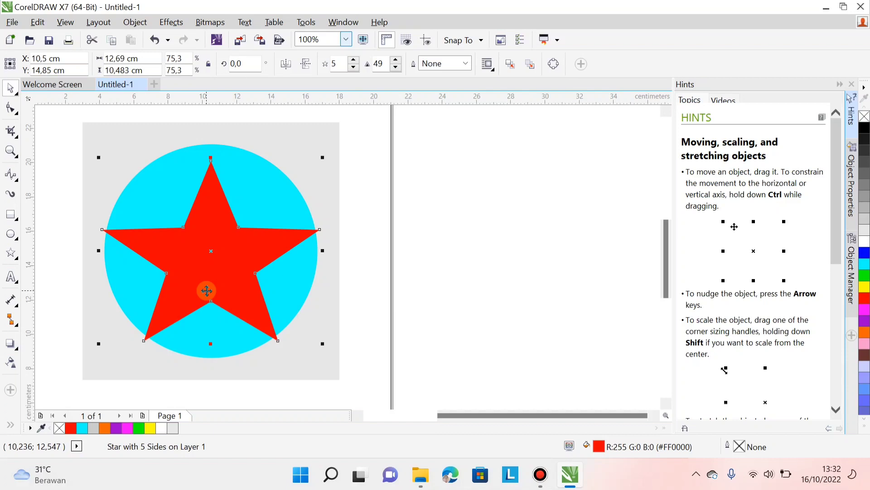
click(478, 245)
scroll(346, 239, down, 2)
scroll(314, 226, up, 2)
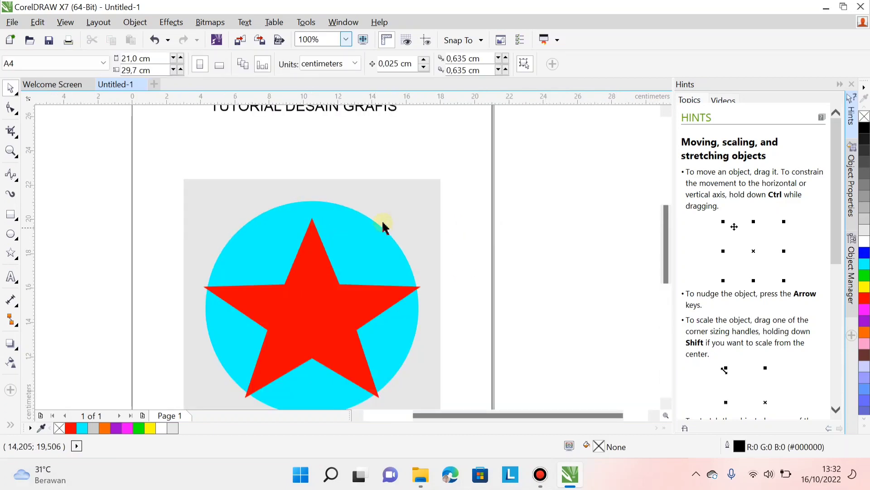
scroll(389, 233, down, 2)
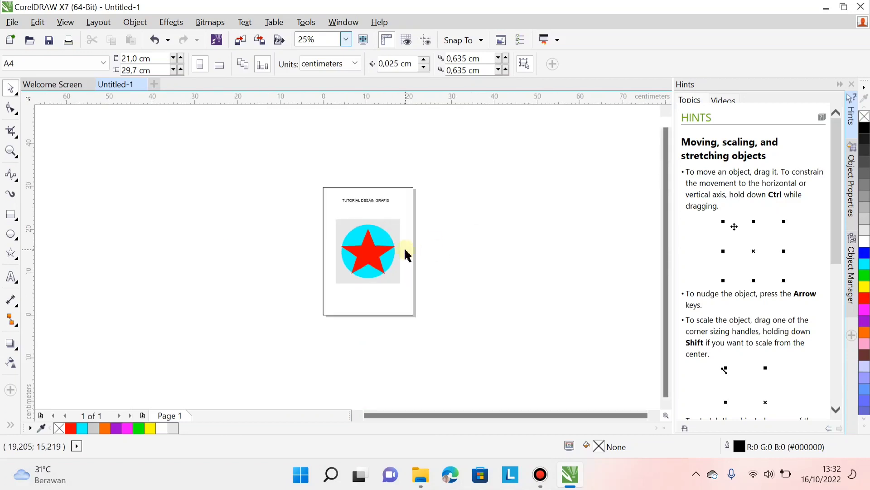
Move the title "TUTORIAL DESAIN GRAFIS" down closer to the square, to about X 10.9 cm, Y 24.5 cm.
scroll(362, 175, up, 2)
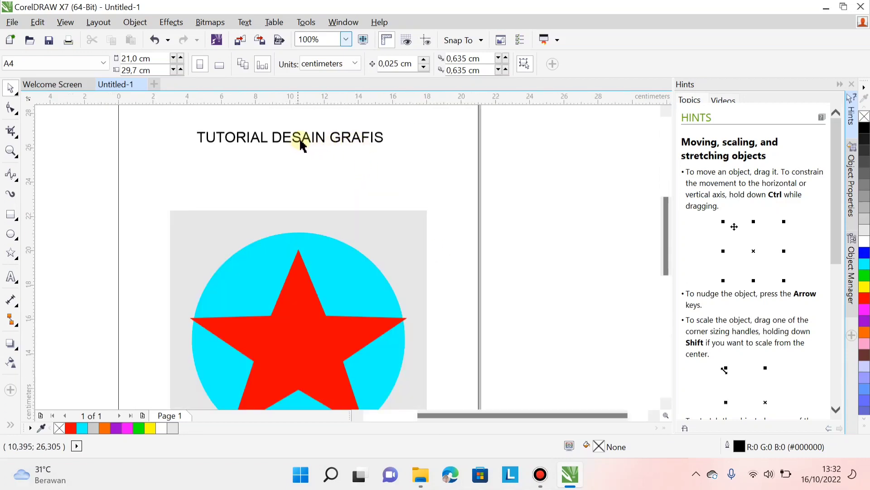
drag(302, 145, 323, 173)
scroll(323, 173, down, 3)
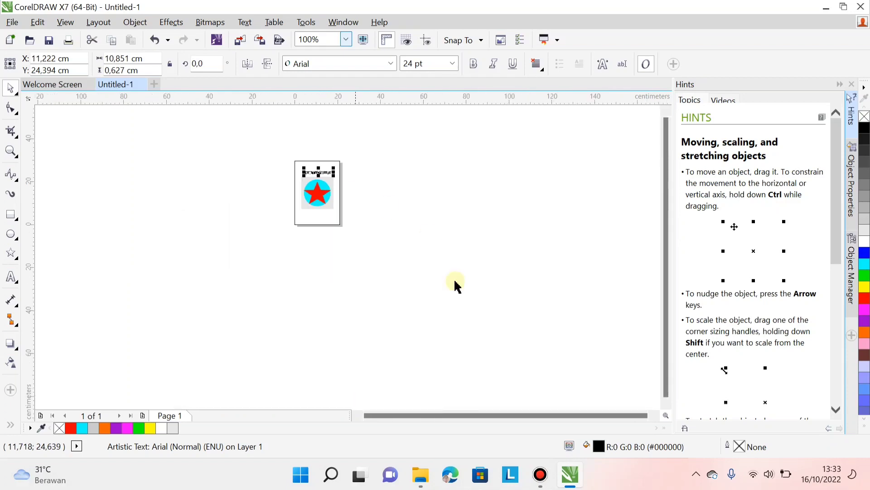
scroll(361, 184, up, 2)
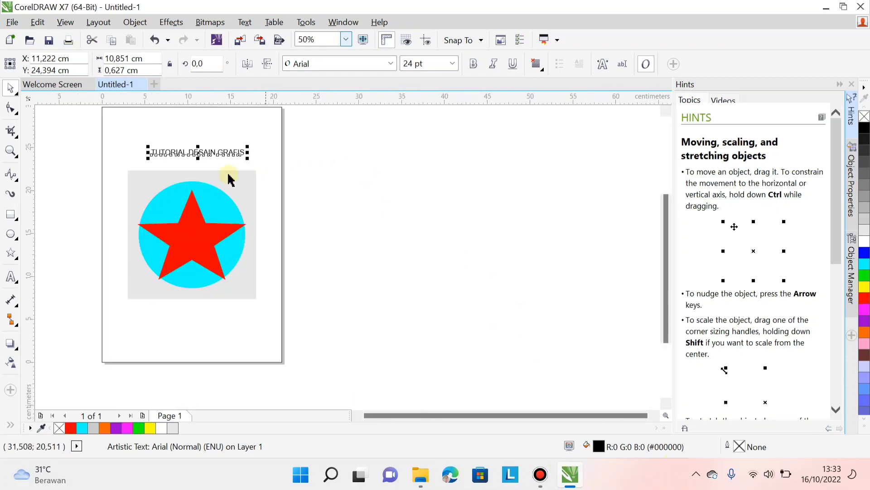
click(295, 198)
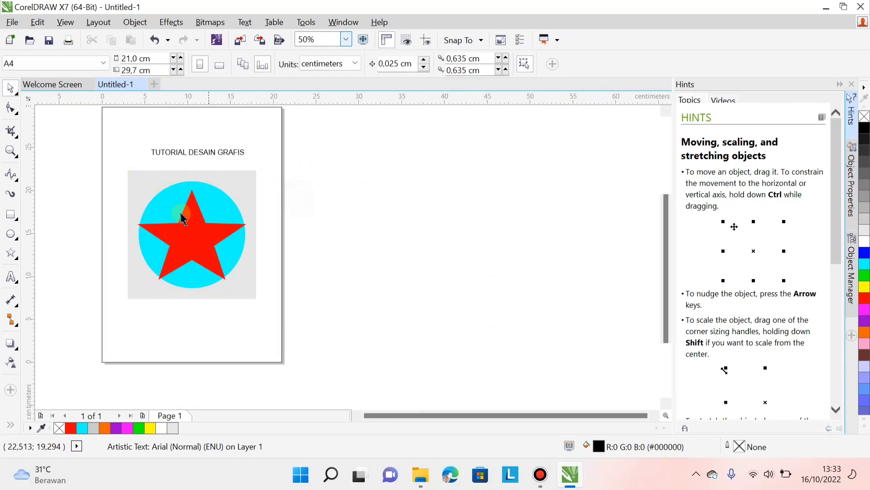
scroll(181, 214, up, 1)
scroll(183, 214, down, 2)
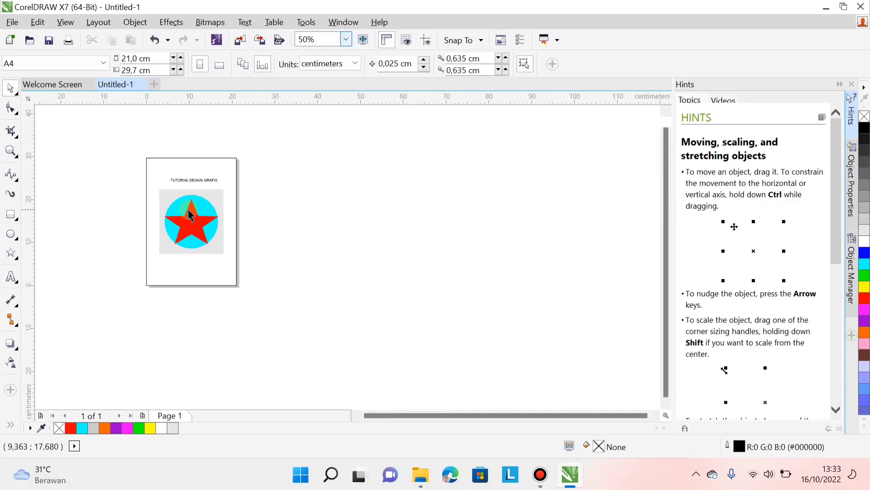
scroll(195, 172, up, 1)
scroll(171, 193, up, 1)
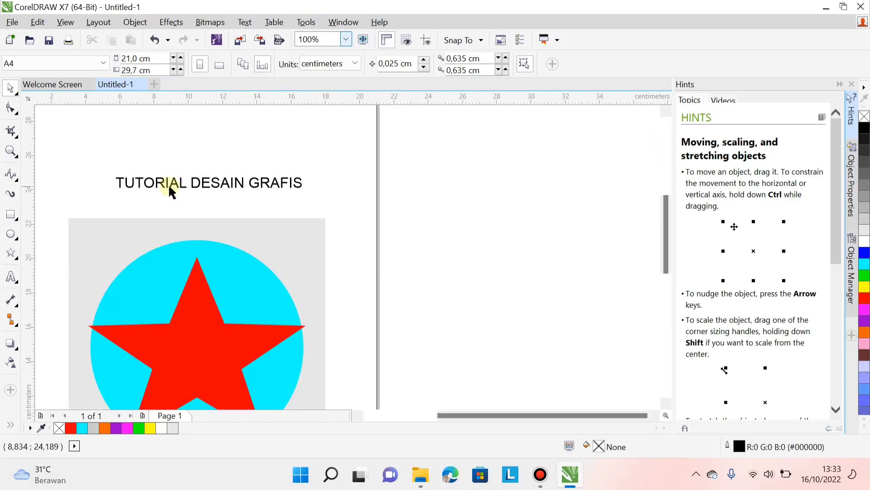
mouse_move(172, 193)
mouse_down()
mouse_move(157, 184)
mouse_move(167, 185)
mouse_up()
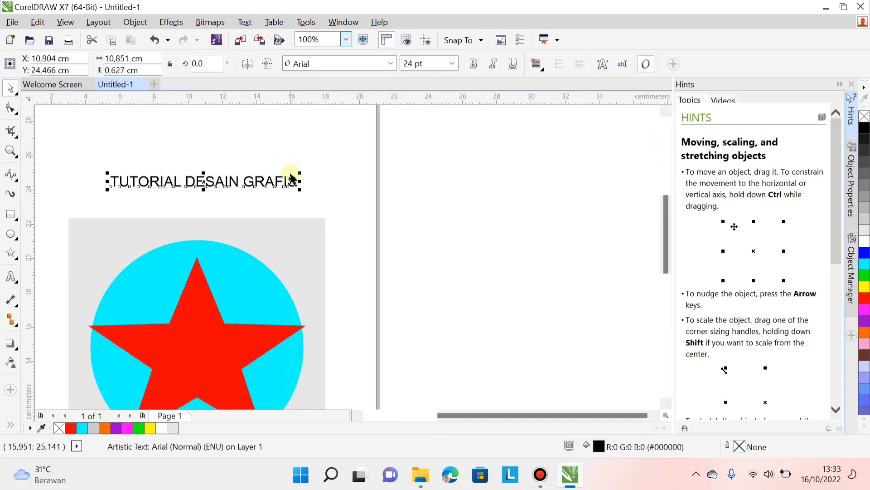
Edit the title text so that TUTORIAL, DESAIN and GRAFIS each stand on their own line, without the separating spaces.
scroll(183, 193, down, 2)
scroll(278, 194, up, 3)
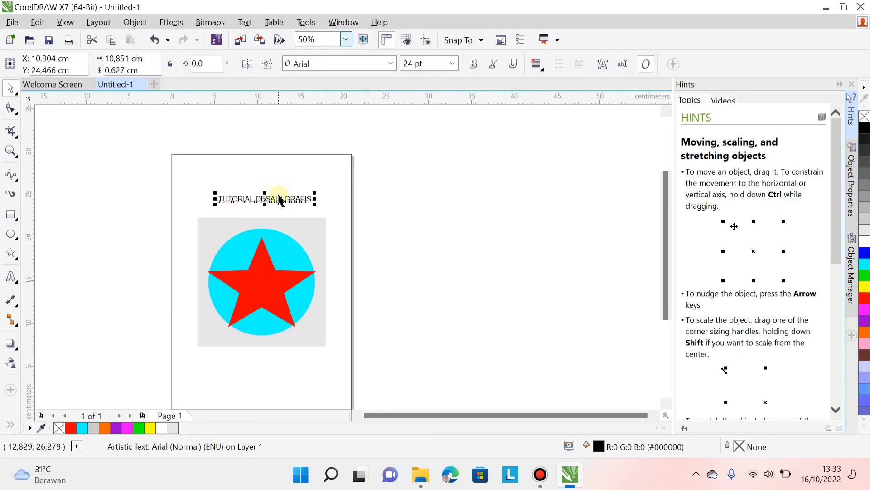
scroll(211, 237, down, 1)
scroll(213, 237, up, 1)
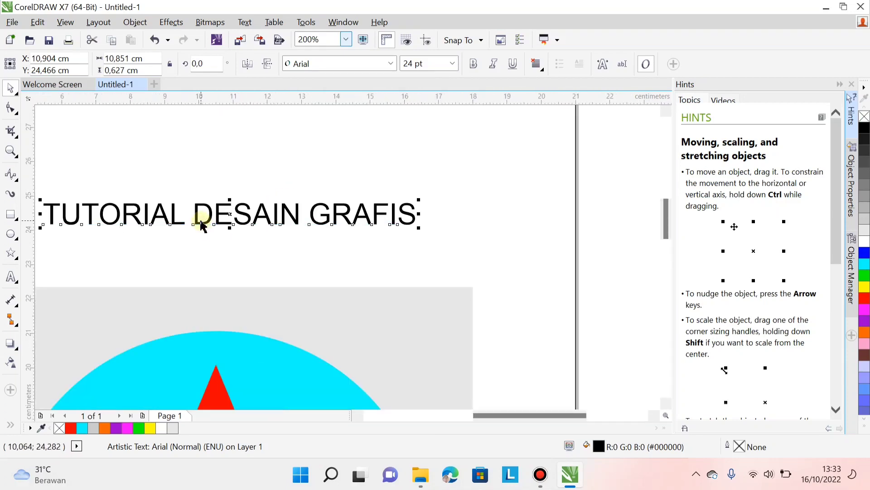
double_click(198, 221)
scroll(301, 233, down, 2)
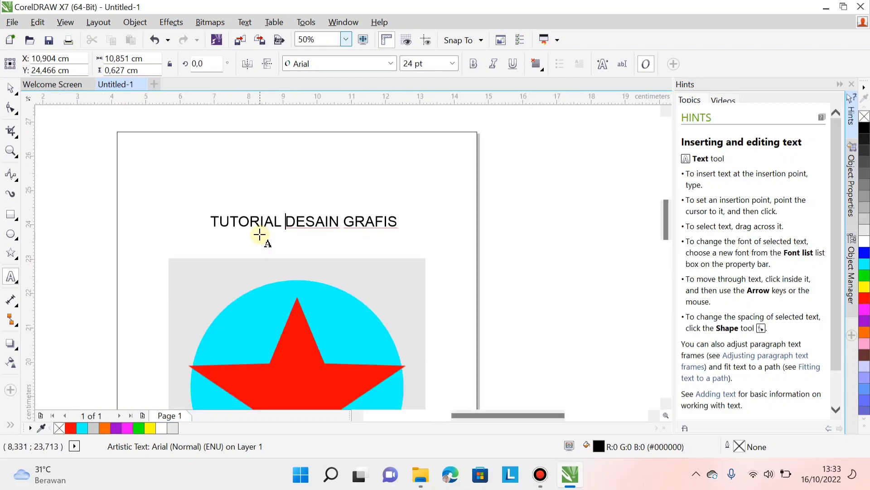
scroll(265, 229, up, 2)
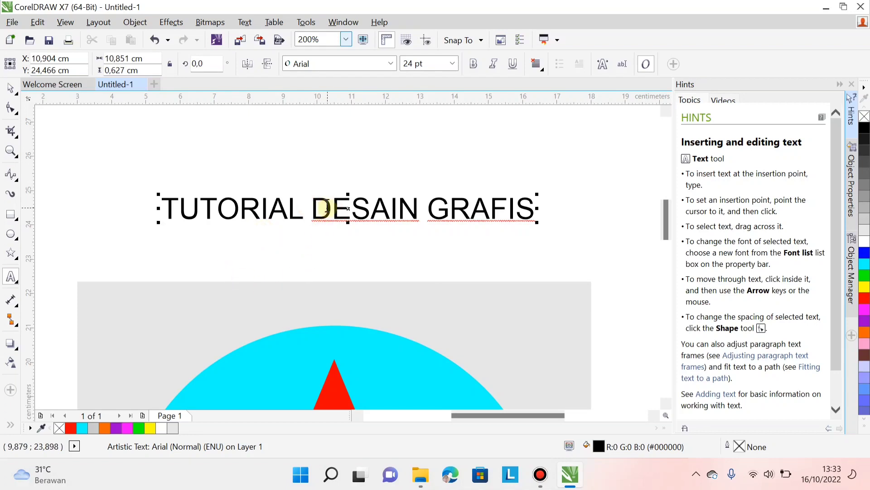
key(BackSpace)
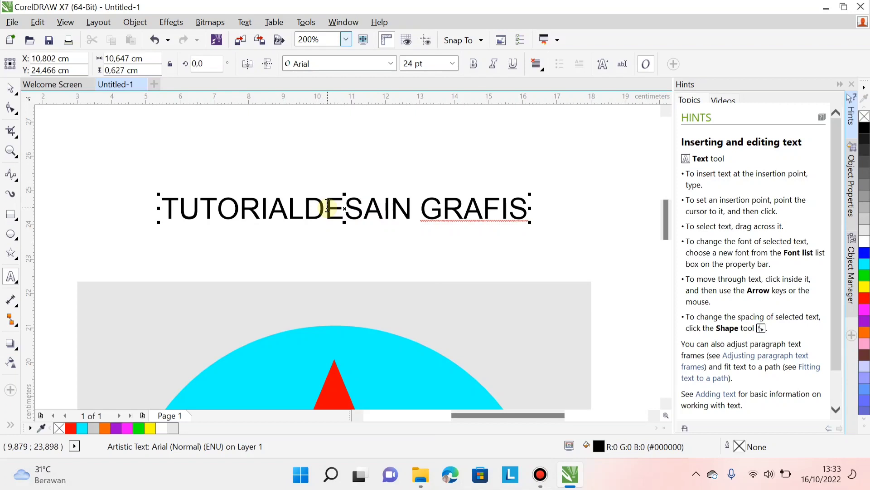
key(Return)
key(Right)
key(BackSpace)
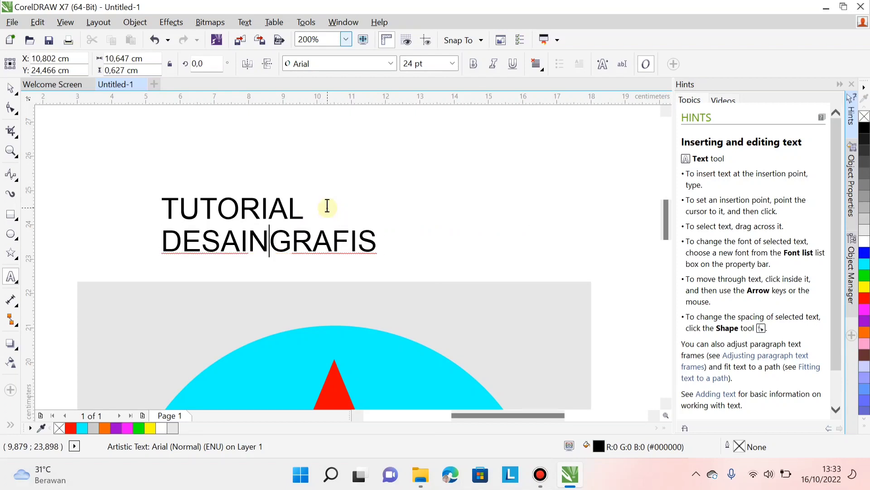
key(Return)
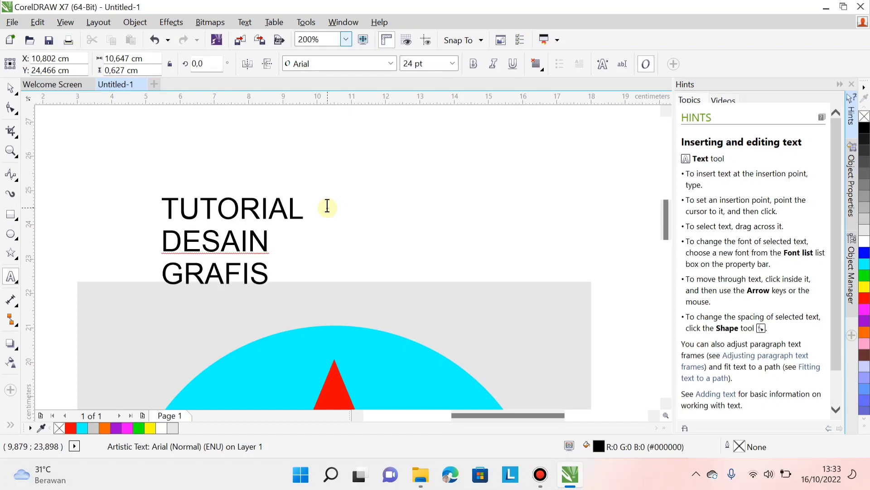
Finish editing the text and move the three-line title up clear of the square, to about X 8.9 cm, Y 25.0 cm.
key(ctrl+space)
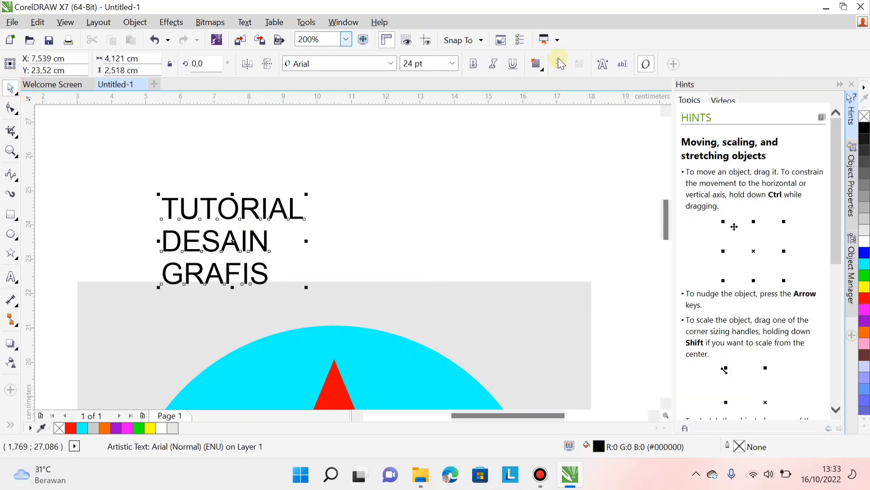
drag(244, 209, 292, 158)
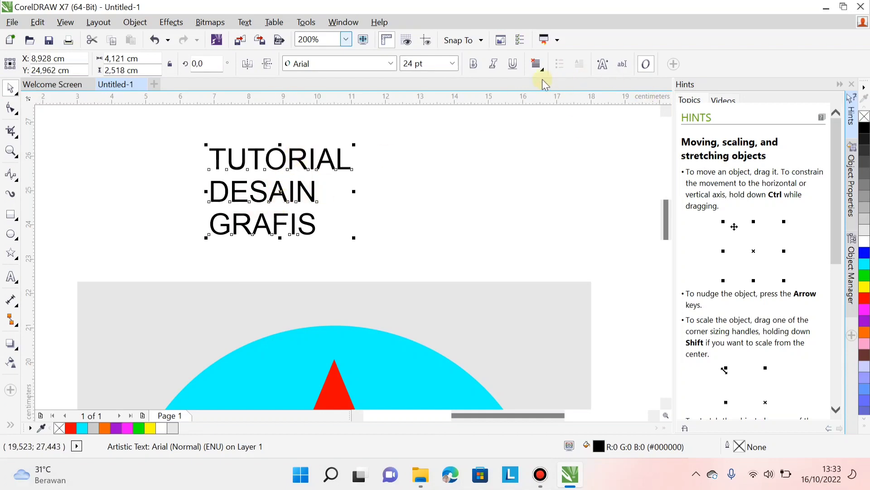
scroll(282, 177, up, 1)
scroll(287, 189, down, 1)
scroll(282, 143, up, 2)
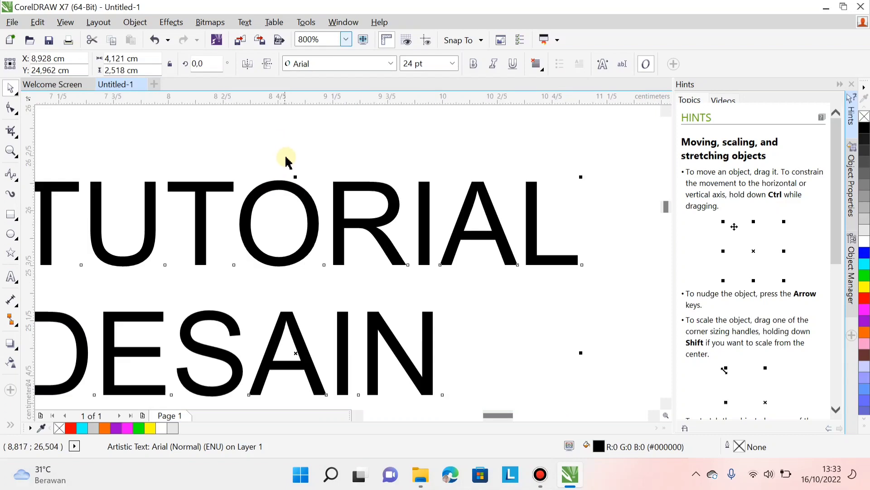
scroll(286, 160, down, 2)
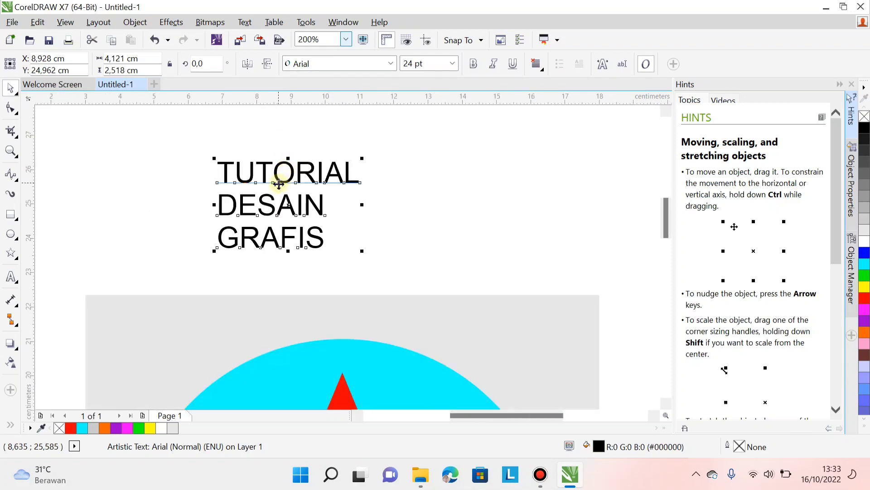
scroll(278, 196, up, 2)
scroll(278, 196, down, 2)
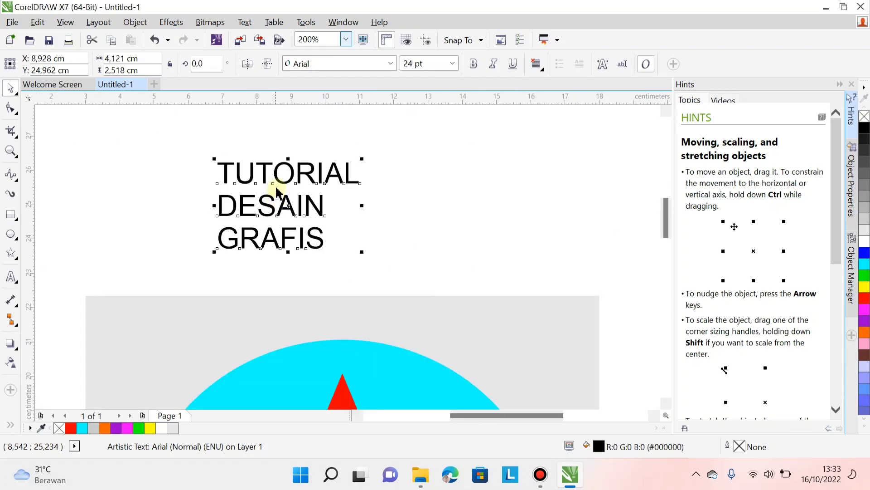
scroll(277, 195, up, 2)
scroll(278, 190, down, 2)
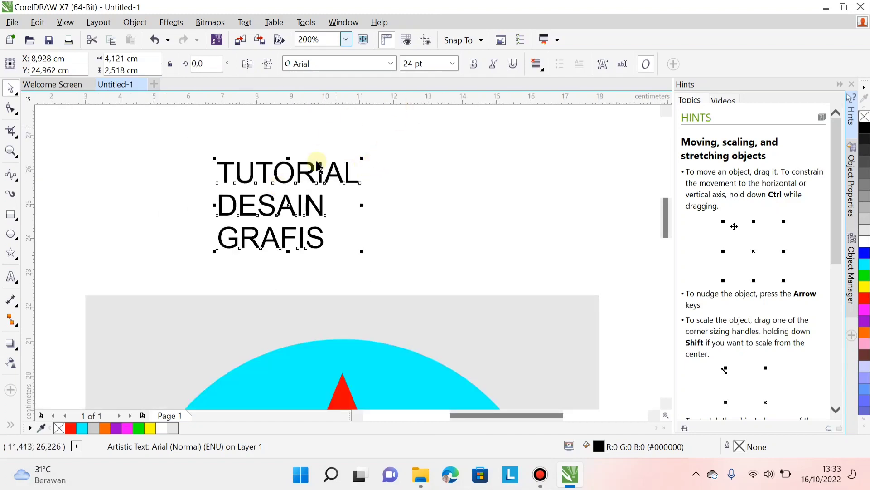
Set the font size of the three-line title to 36 pt.
scroll(303, 181, up, 1)
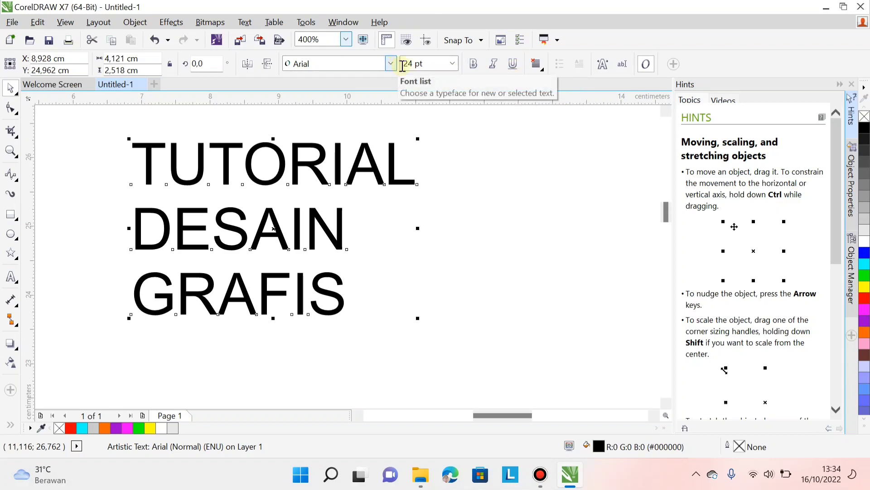
click(452, 66)
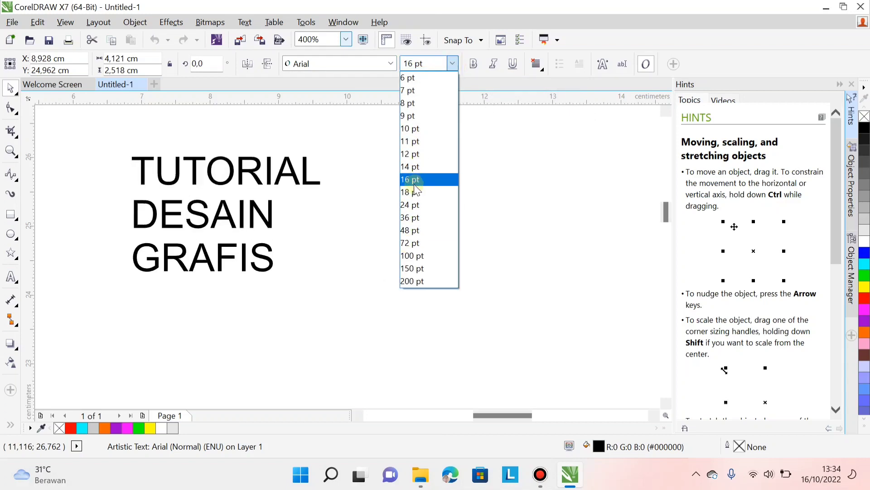
click(411, 218)
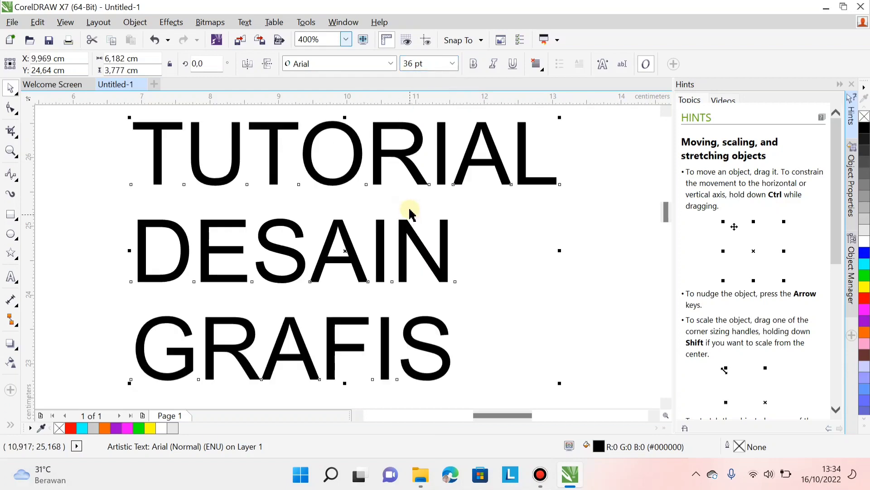
Try bold, italic and underline on the title, then switch underline and italic off again.
click(475, 65)
click(498, 67)
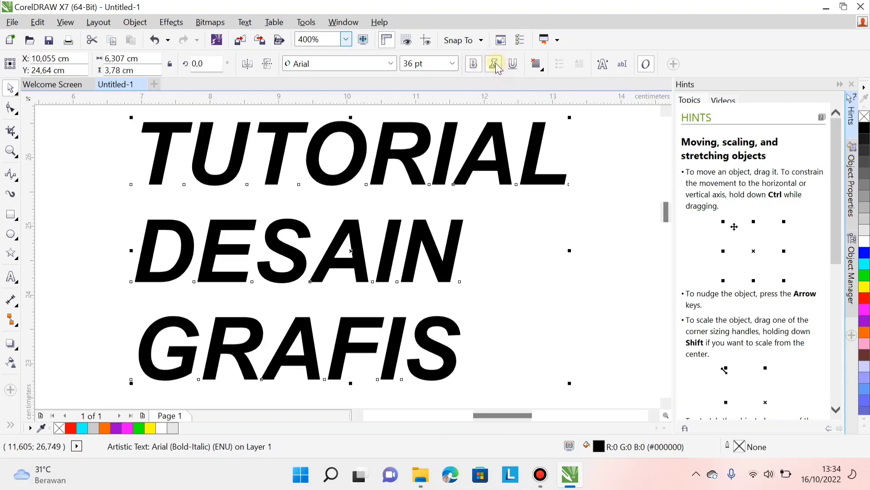
click(514, 68)
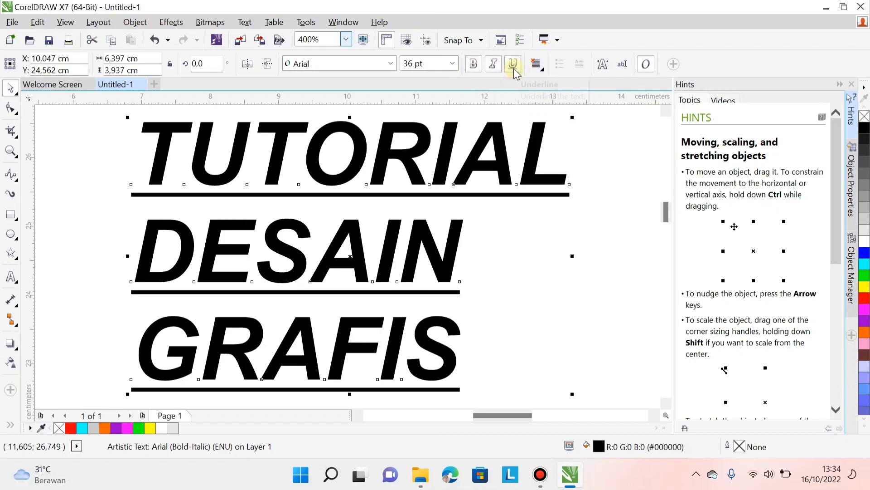
click(514, 68)
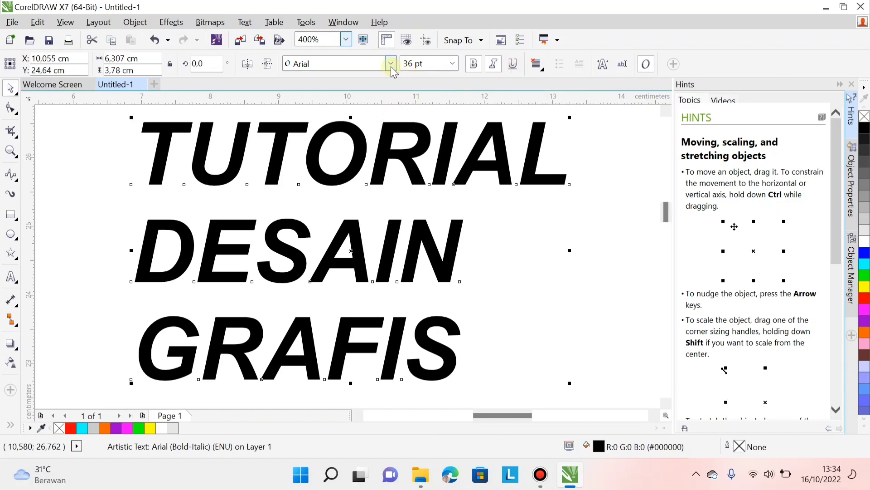
click(496, 65)
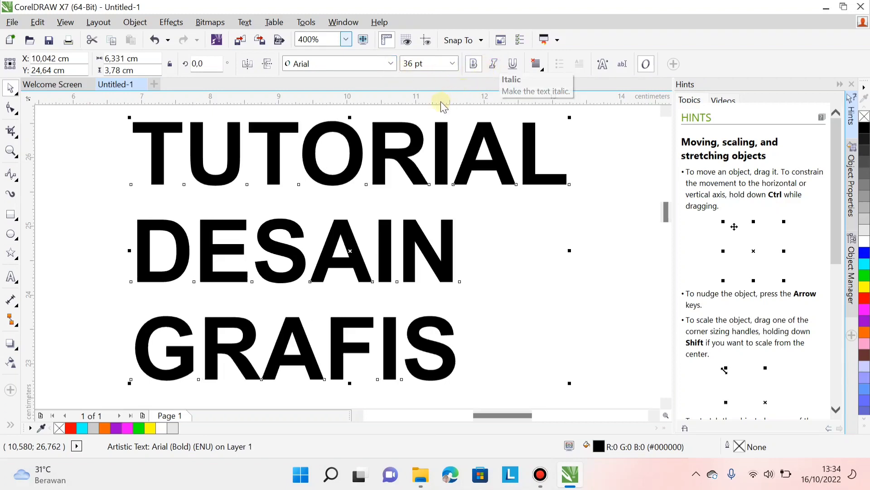
Browse the typefaces with live preview and set the title's font to Britannic Bold.
click(390, 65)
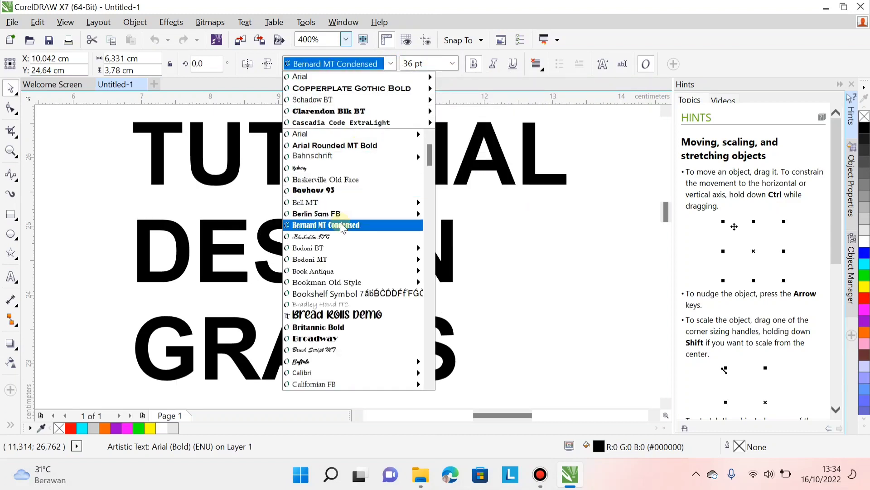
mouse_move(343, 213)
scroll(345, 221, down, 3)
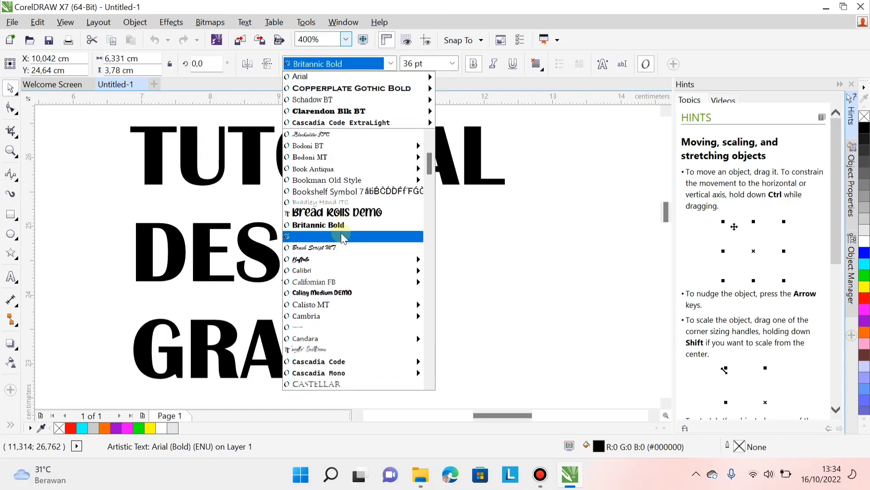
mouse_move(335, 284)
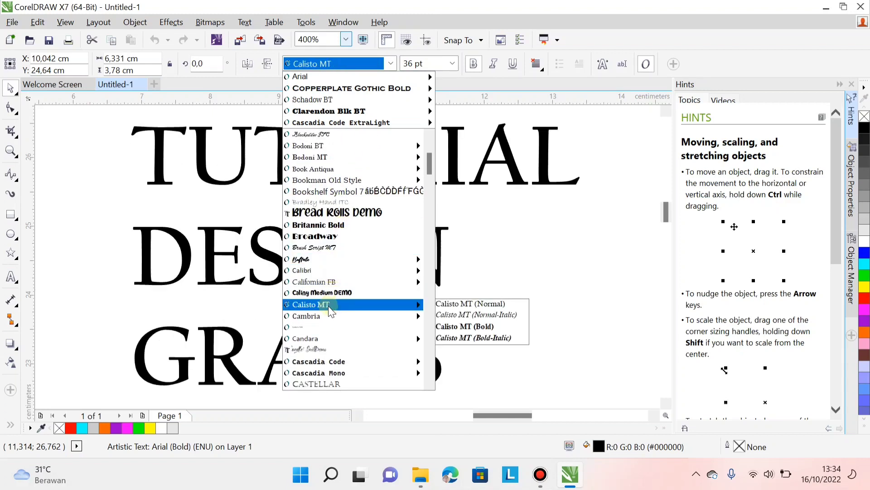
mouse_move(334, 363)
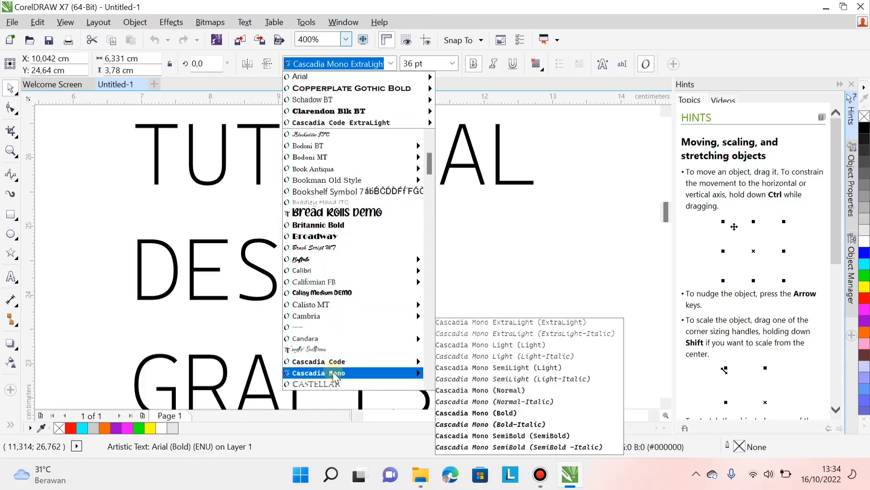
click(335, 225)
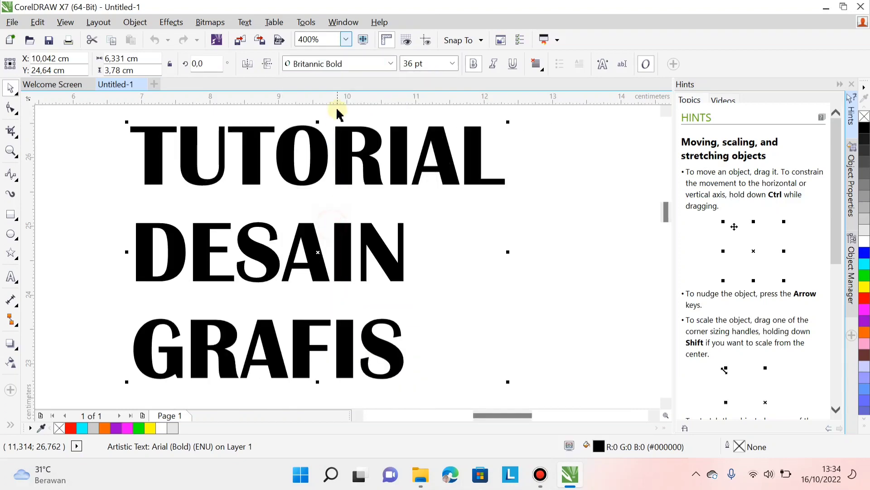
Move the title up, farther from the grey square, to about X 9.6 cm, Y 25.0 cm.
scroll(327, 184, down, 3)
scroll(329, 175, up, 3)
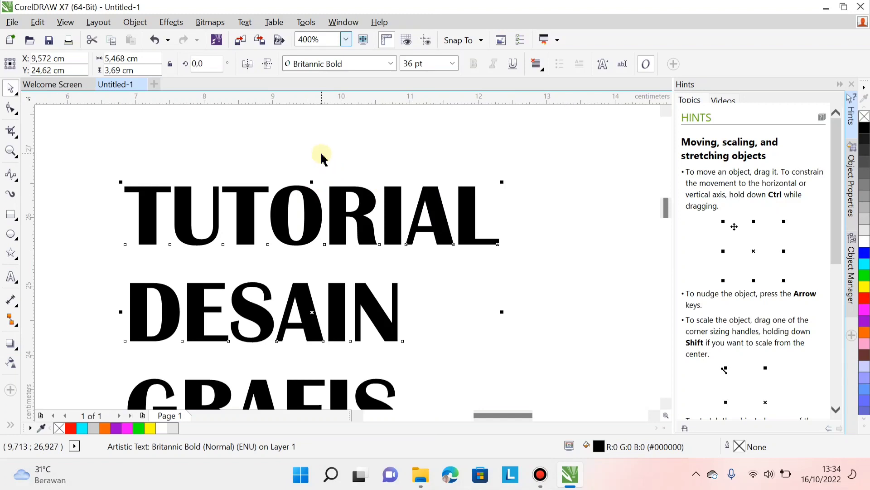
scroll(321, 159, down, 4)
scroll(316, 172, up, 3)
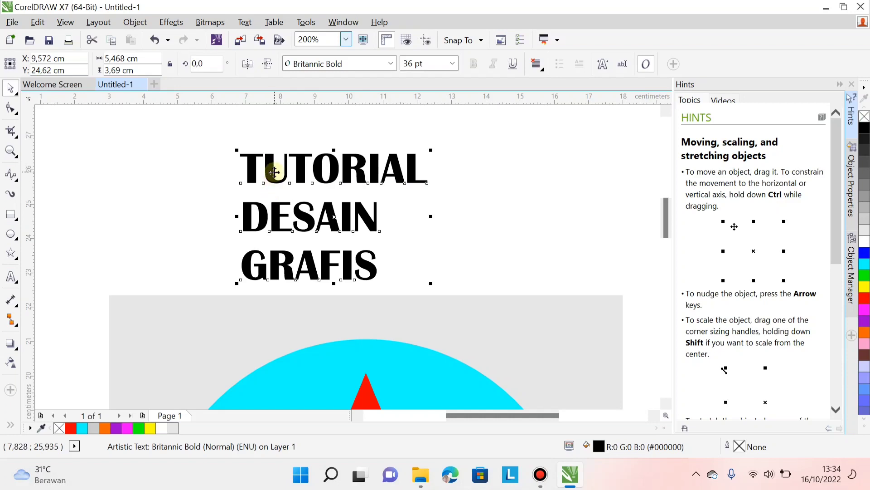
scroll(311, 219, up, 1)
drag(311, 222, 311, 196)
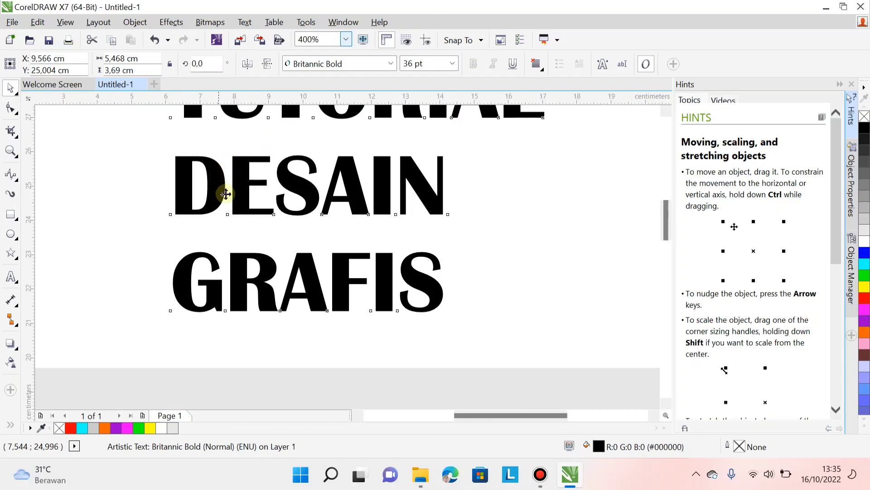
Tighten the title's line spacing with the Shape tool so the three lines sit close together.
scroll(224, 188, down, 2)
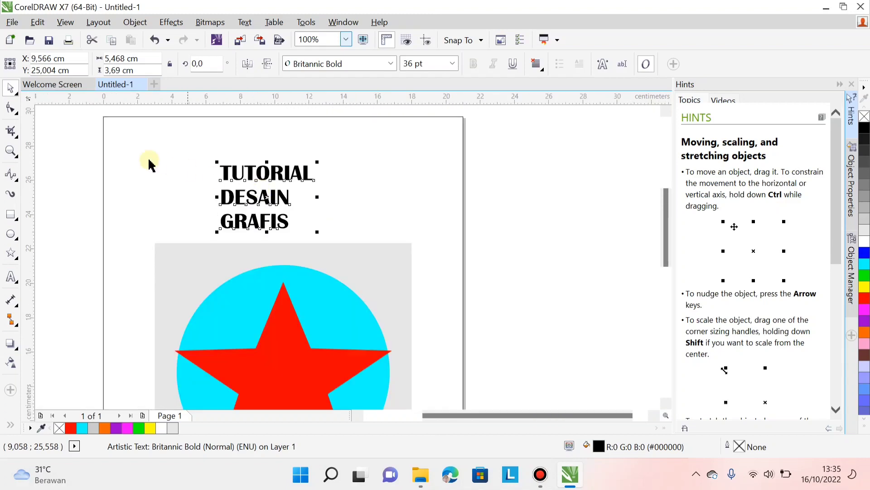
scroll(250, 176, up, 1)
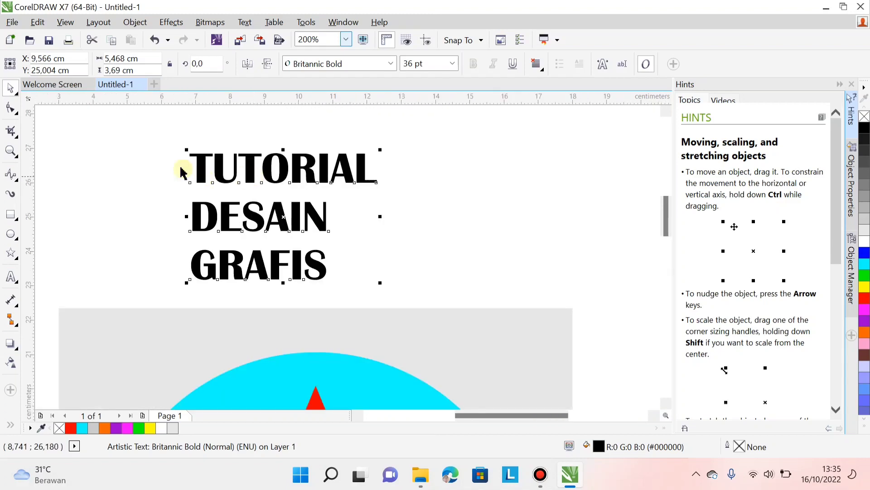
click(11, 110)
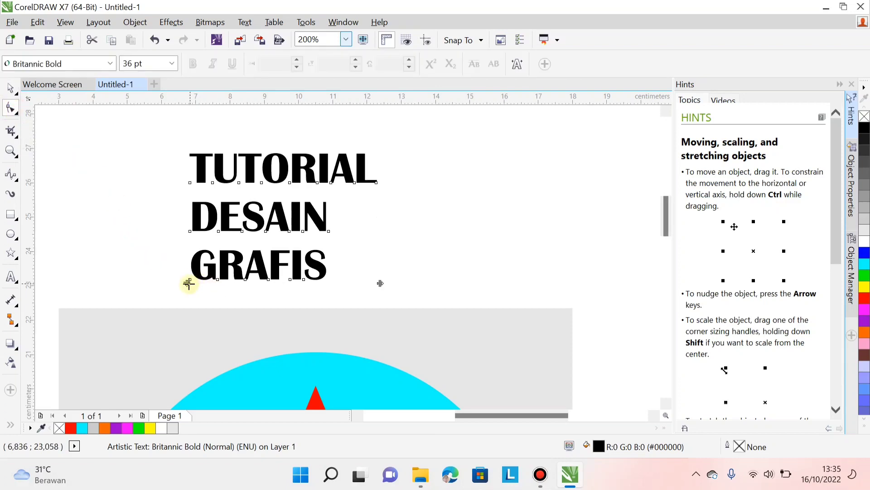
drag(188, 283, 204, 245)
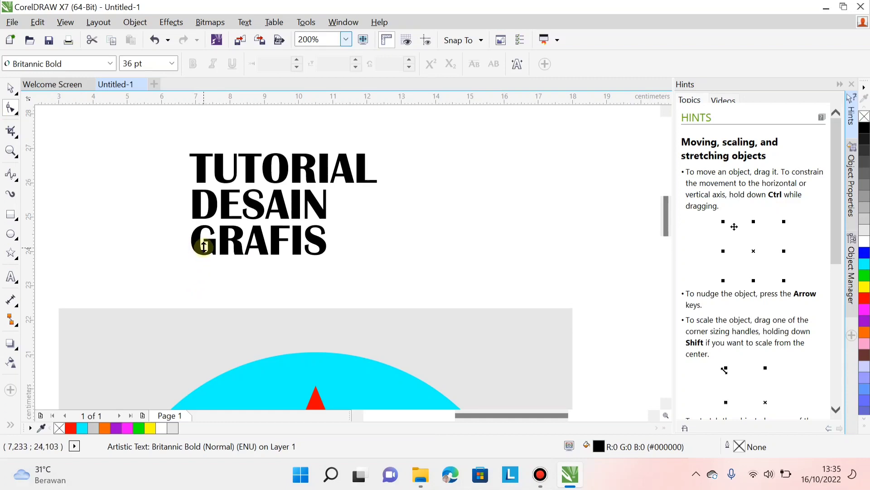
drag(204, 245, 205, 244)
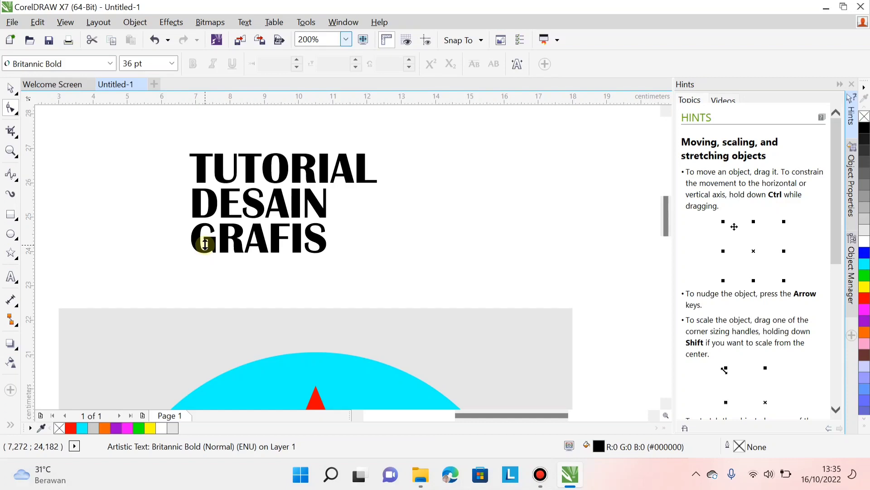
drag(205, 244, 205, 244)
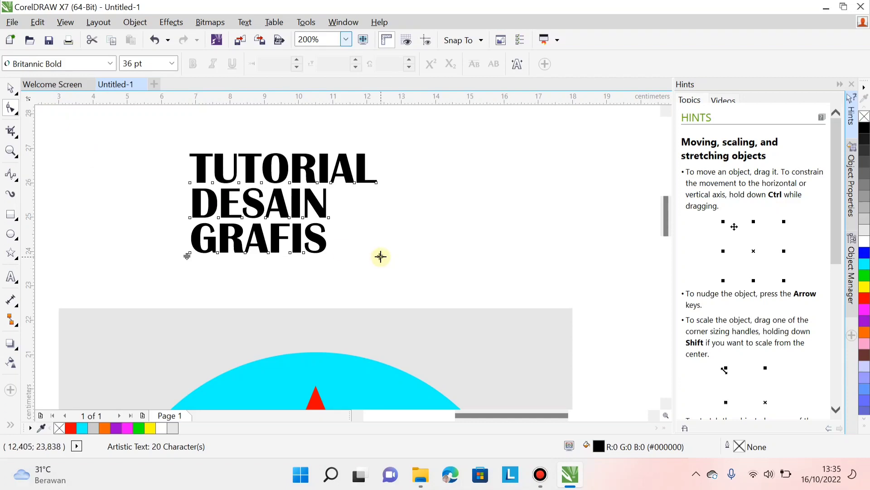
Widen the title's letter spacing to about 6.3 cm overall width and tighten the line spacing further, to about 2.7 cm overall height.
drag(381, 257, 413, 257)
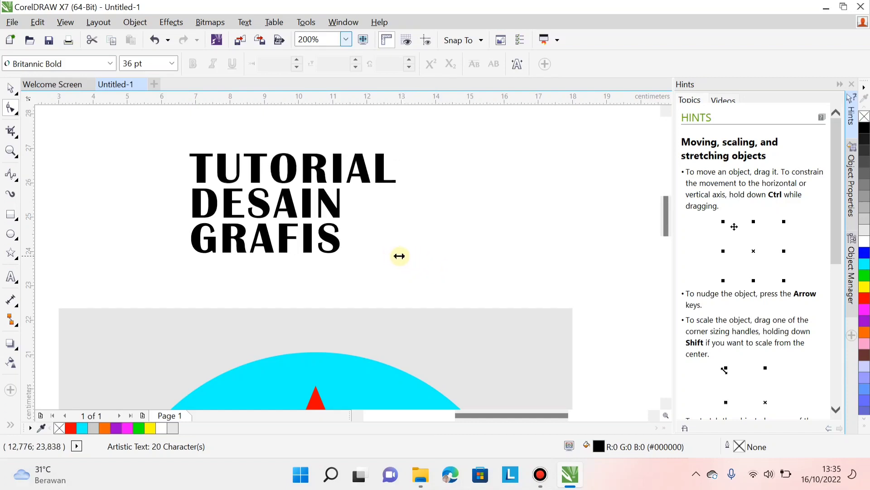
drag(401, 256, 402, 256)
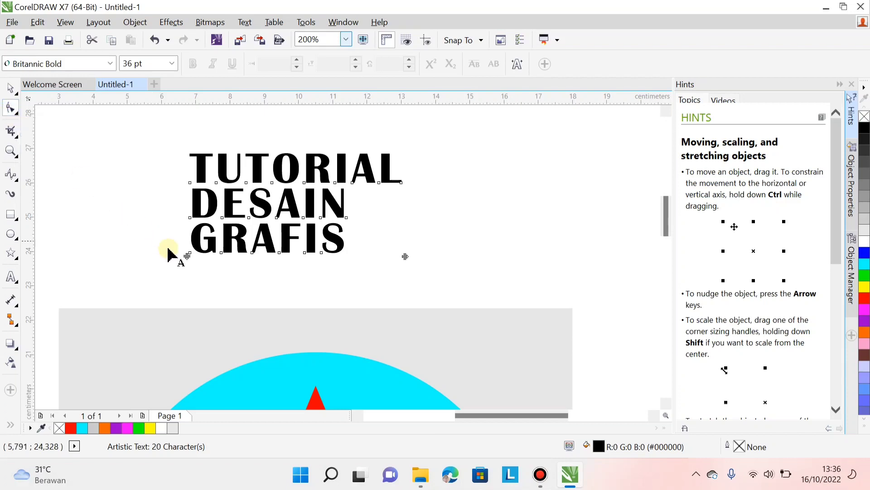
mouse_move(186, 256)
mouse_down()
mouse_move(186, 282)
mouse_move(194, 243)
mouse_up()
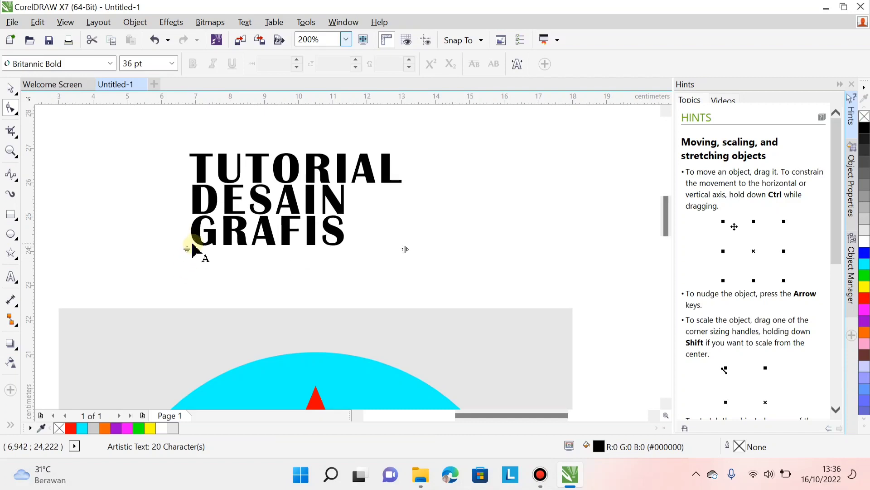
drag(406, 249, 403, 275)
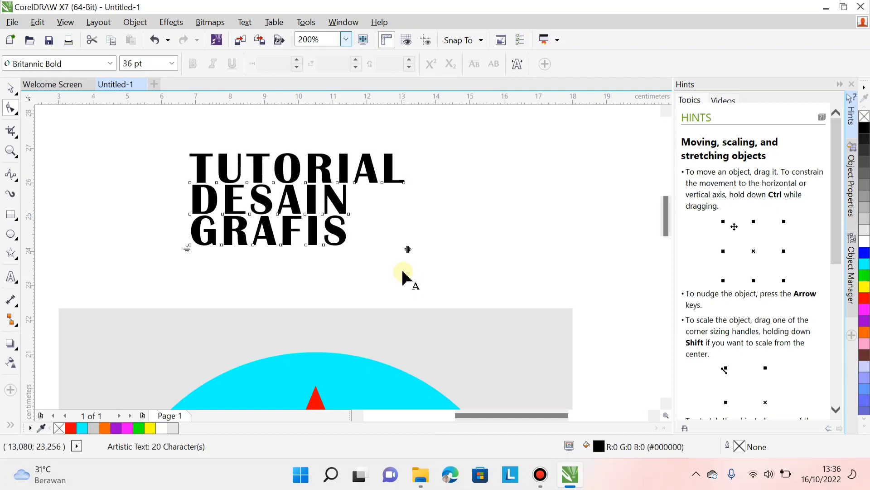
Move the title right to about X 10.3 cm, Y 25.5 cm, and set its text alignment to Center.
click(10, 88)
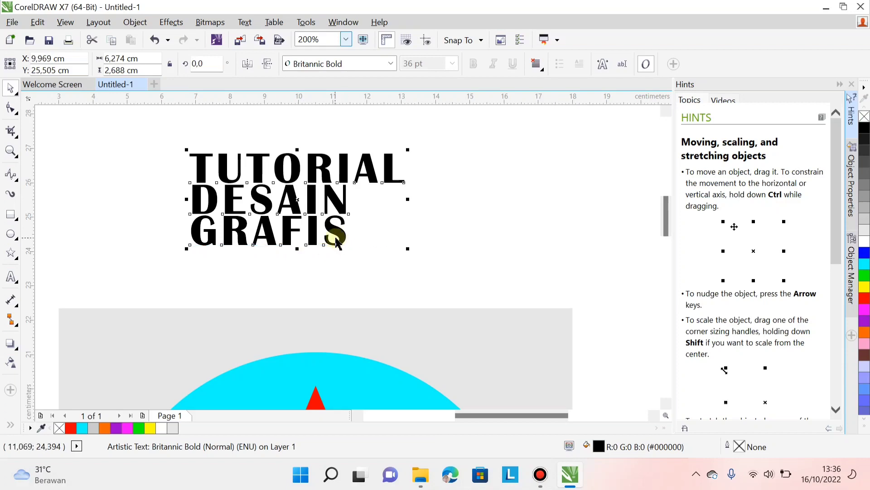
drag(341, 238, 354, 239)
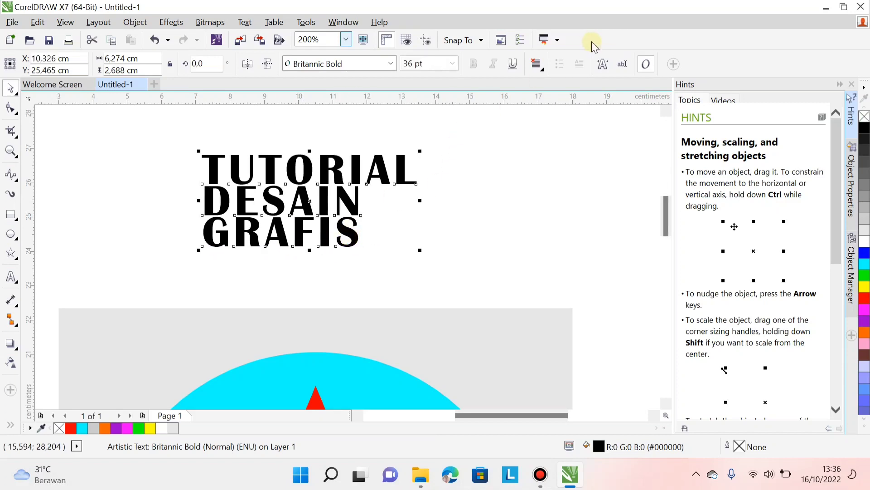
click(543, 70)
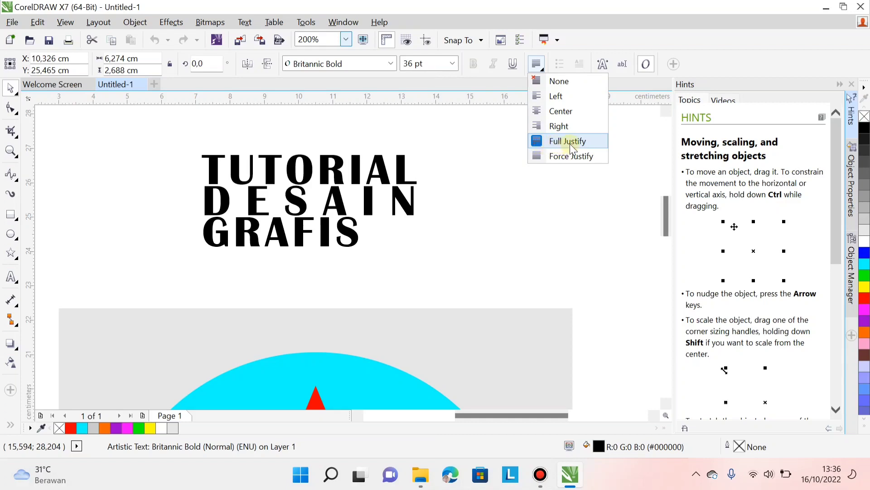
click(558, 113)
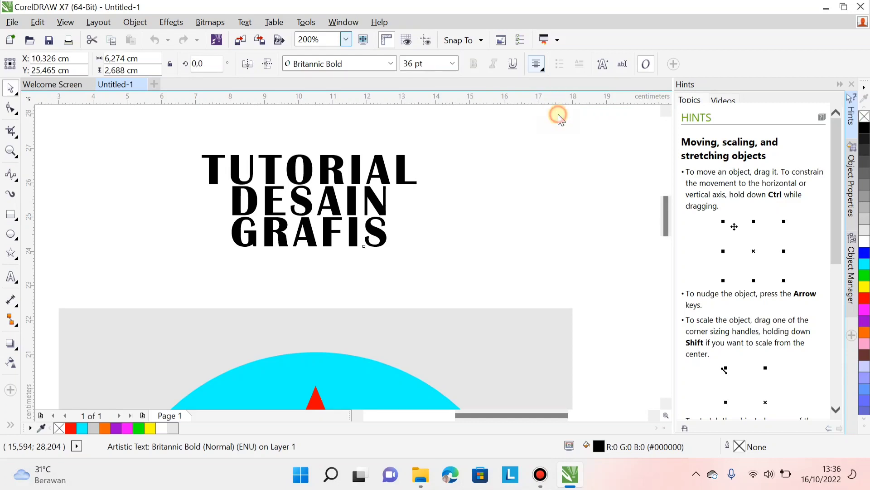
Try removing the line break between TUTORIAL and DESAIN, put it back, and finish editing the text.
double_click(232, 202)
key(BackSpace)
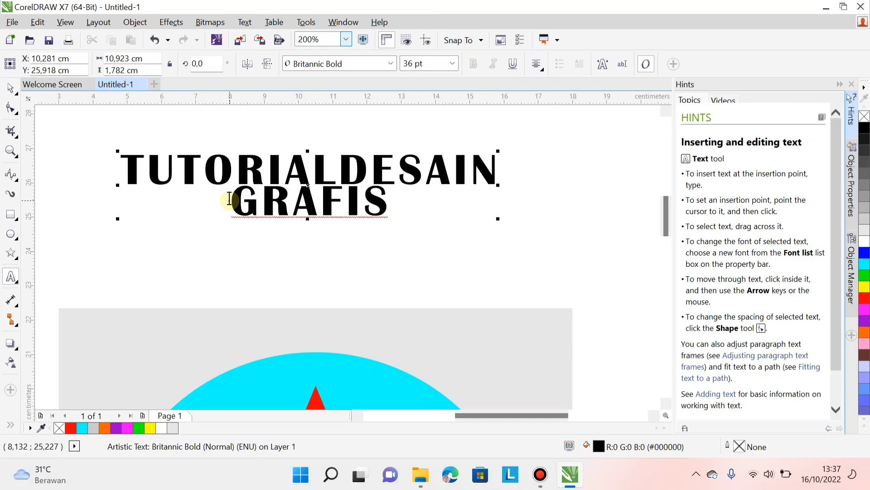
key(Return)
click(11, 86)
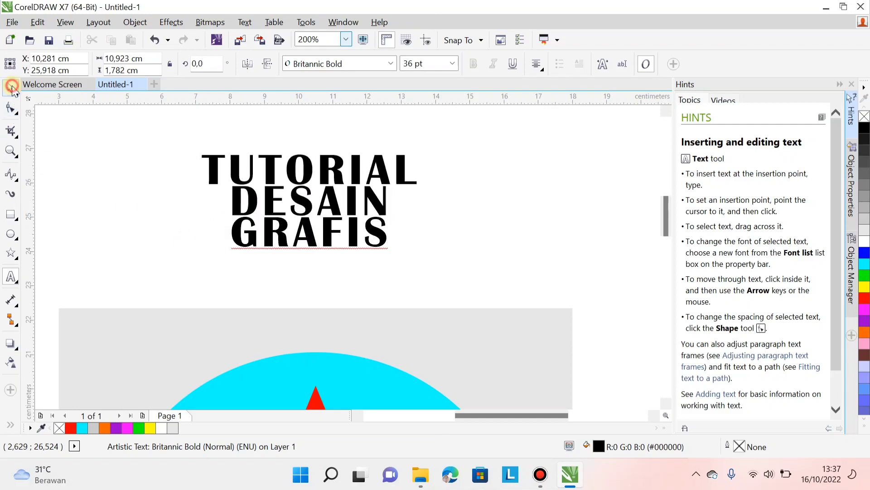
Put DESAIN and GRAFIS on one line by removing the line break between them in the title text.
scroll(311, 224, down, 4)
click(515, 209)
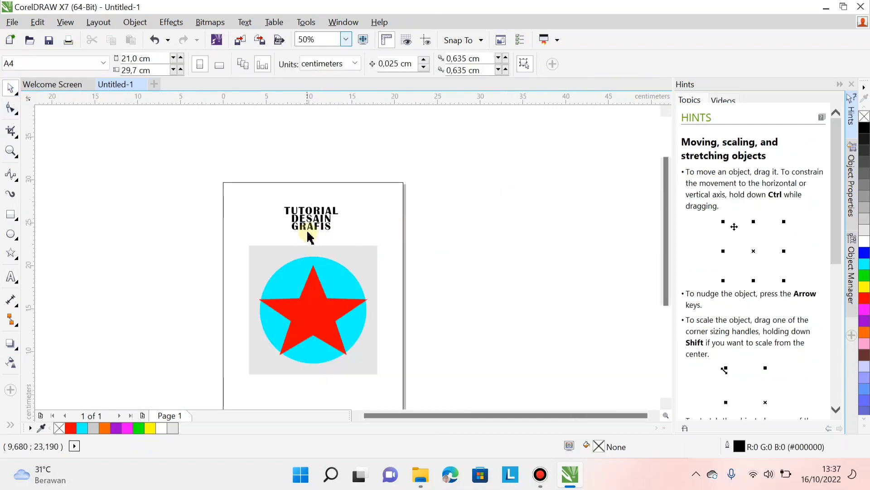
scroll(309, 236, up, 4)
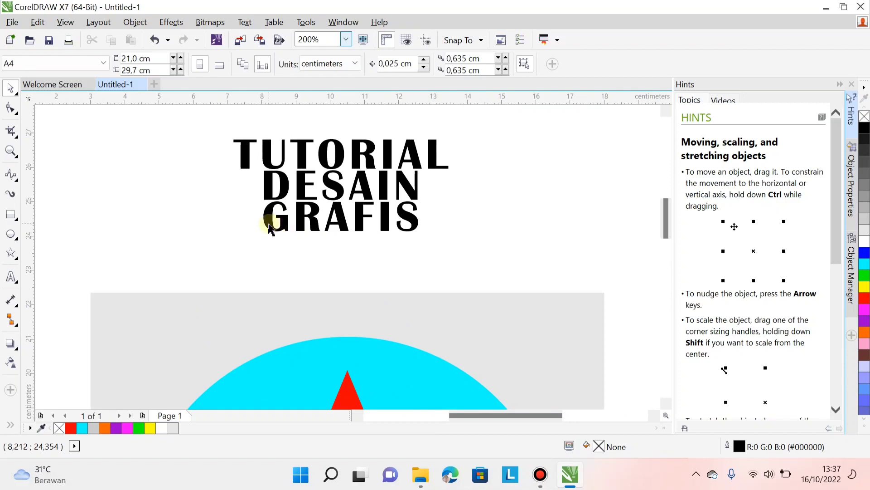
double_click(269, 225)
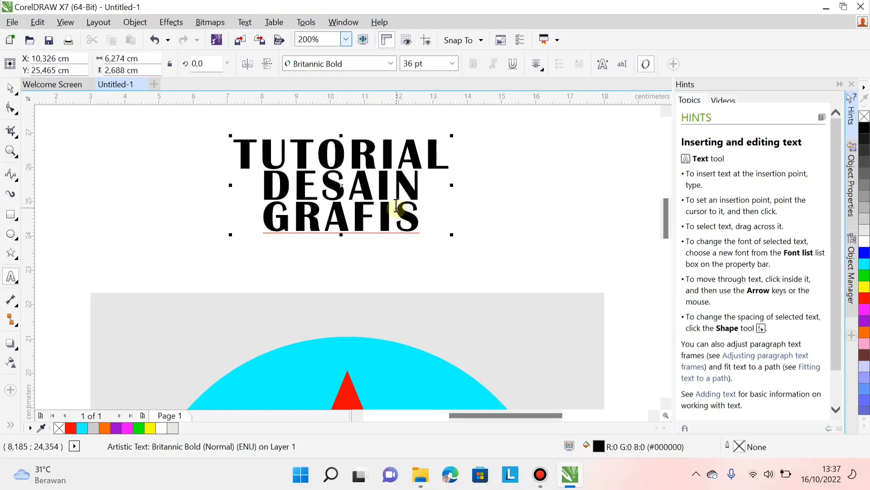
key(BackSpace)
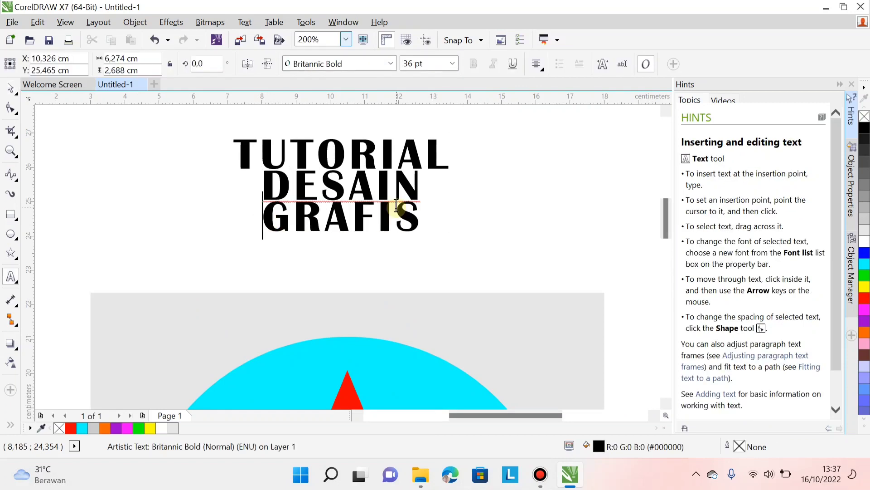
key(BackSpace)
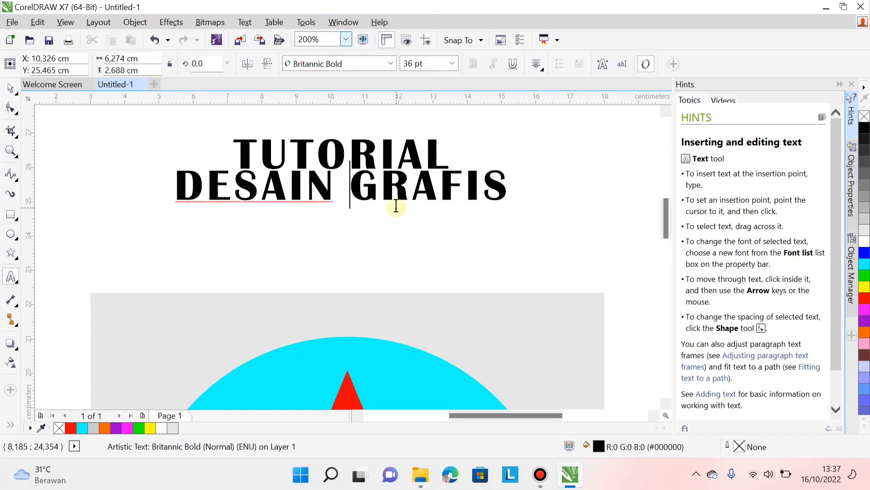
Loosen the two-line title's line spacing with the Shape tool to about 2 cm overall height.
click(11, 108)
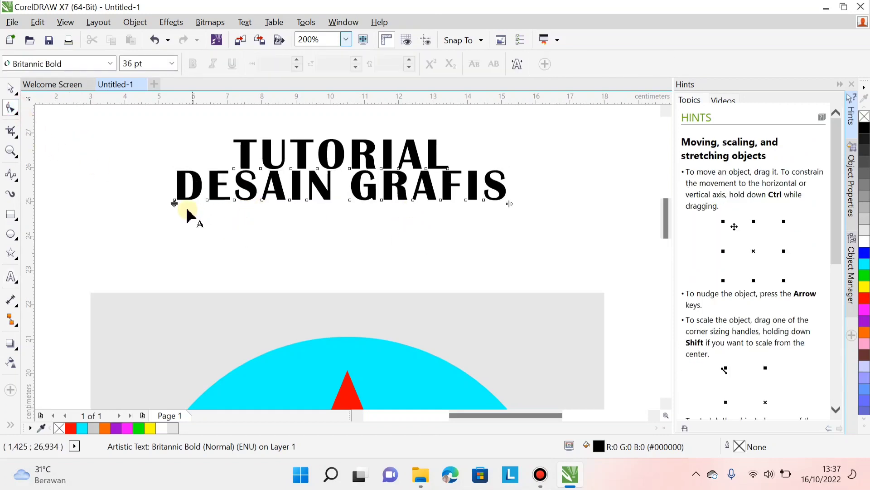
drag(175, 201, 175, 210)
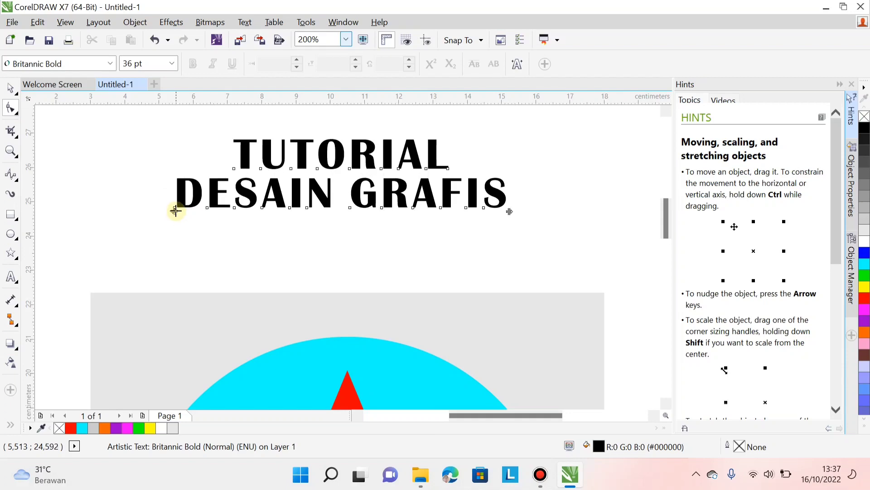
click(8, 89)
scroll(295, 159, down, 2)
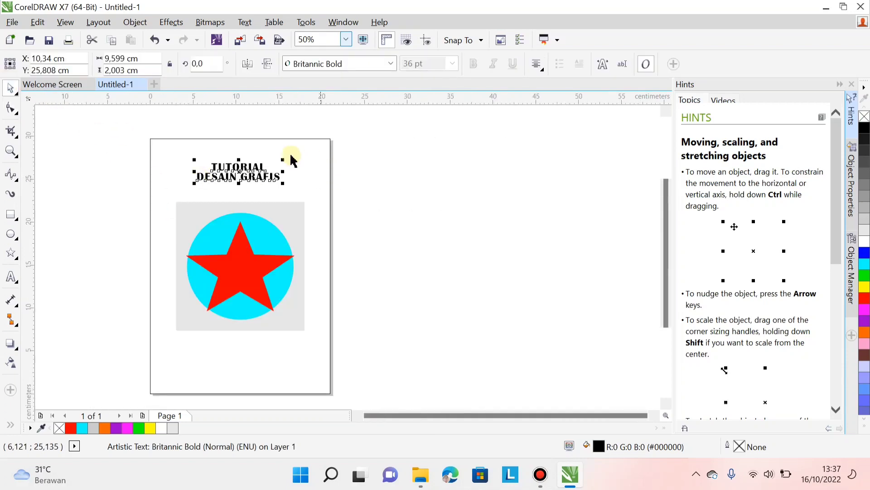
Enlarge the title to about 15.1 cm wide and move it to about X 9.8 cm, Y 26.6 cm.
scroll(291, 174, up, 1)
click(195, 136)
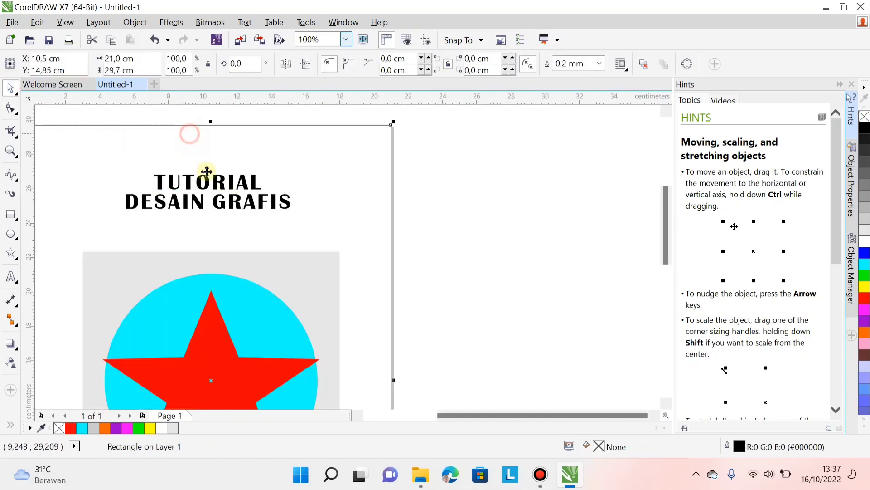
click(218, 190)
click(219, 191)
drag(292, 172, 390, 143)
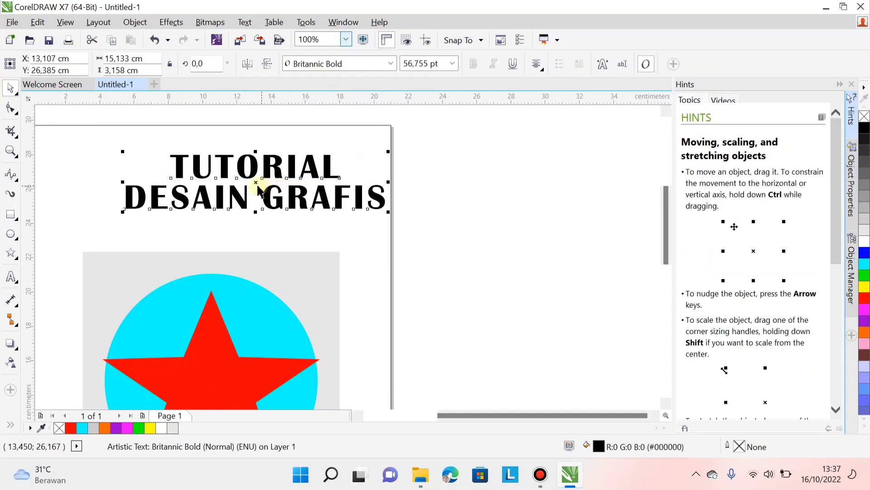
drag(255, 180, 197, 177)
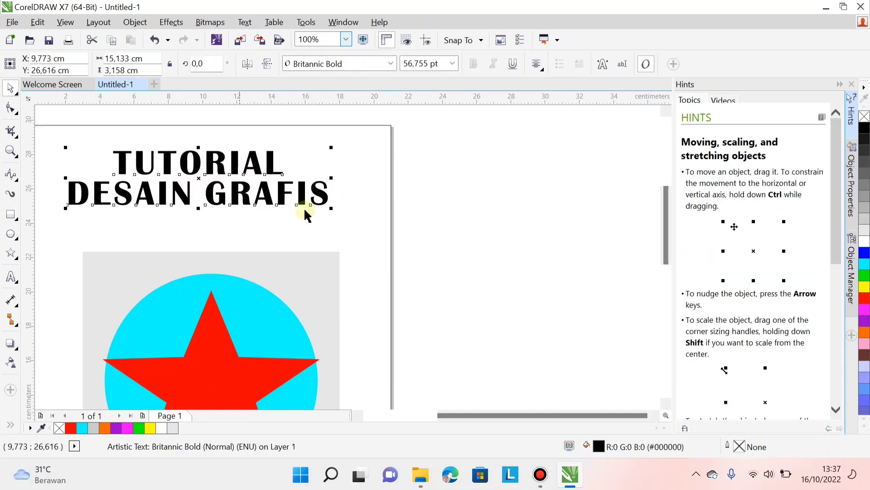
Move the title lower and rescale it to about 15 cm wide, centred at about X 9.8 cm, Y 25.6 cm.
scroll(307, 211, down, 1)
scroll(261, 203, up, 1)
scroll(259, 200, up, 1)
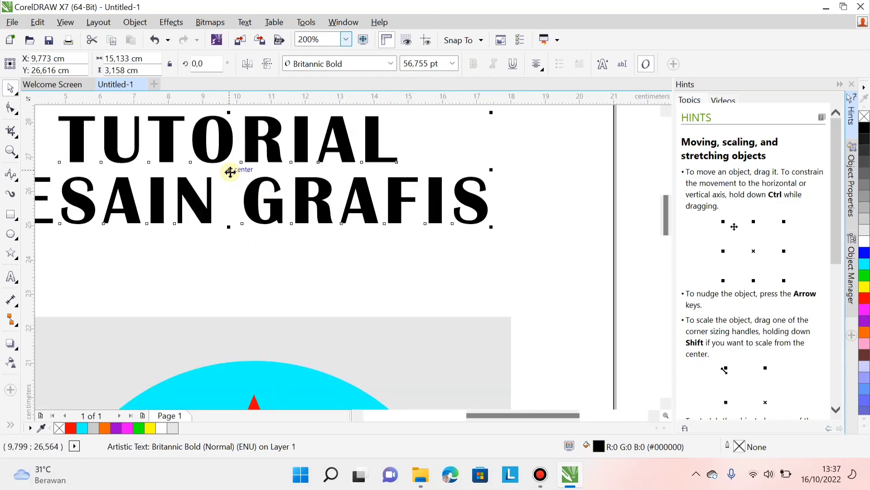
scroll(398, 217, down, 2)
click(534, 194)
click(376, 217)
drag(425, 231, 436, 258)
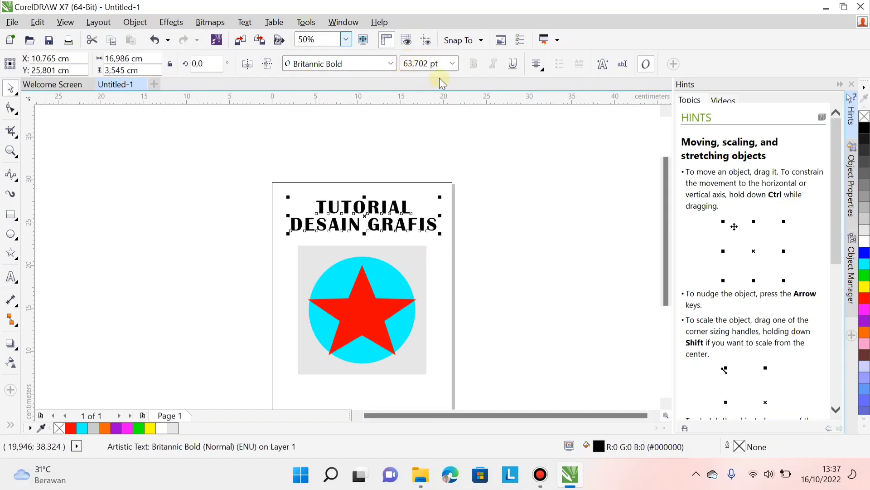
mouse_move(439, 195)
mouse_down()
mouse_move(445, 188)
mouse_move(432, 204)
mouse_move(448, 190)
mouse_move(442, 200)
mouse_up()
Examine the page layout, comparing the title's size and placement with the star artwork and page edges.
scroll(431, 191, down, 3)
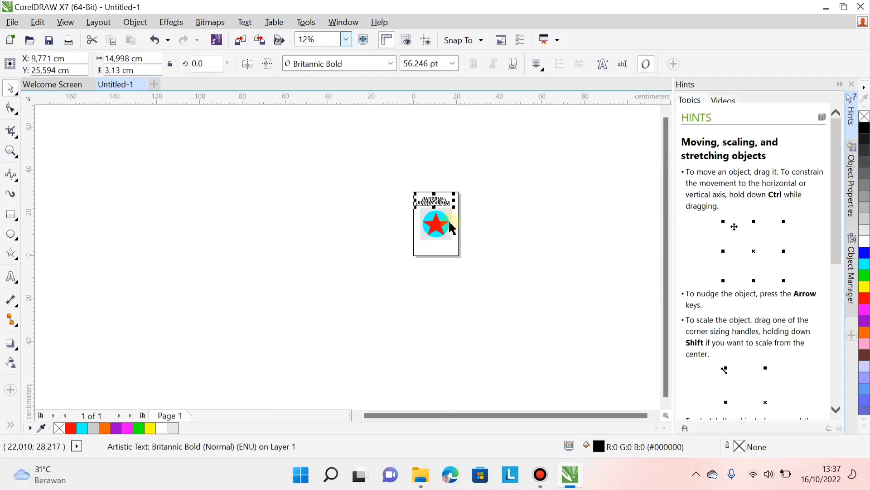
scroll(450, 224, up, 3)
scroll(460, 189, down, 1)
scroll(460, 169, up, 2)
scroll(442, 189, down, 2)
scroll(446, 174, up, 2)
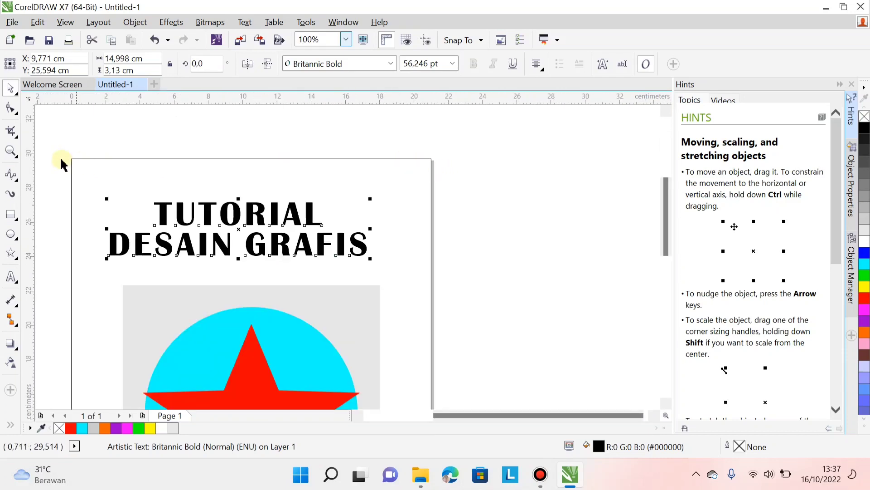
scroll(421, 345, down, 2)
scroll(423, 307, up, 1)
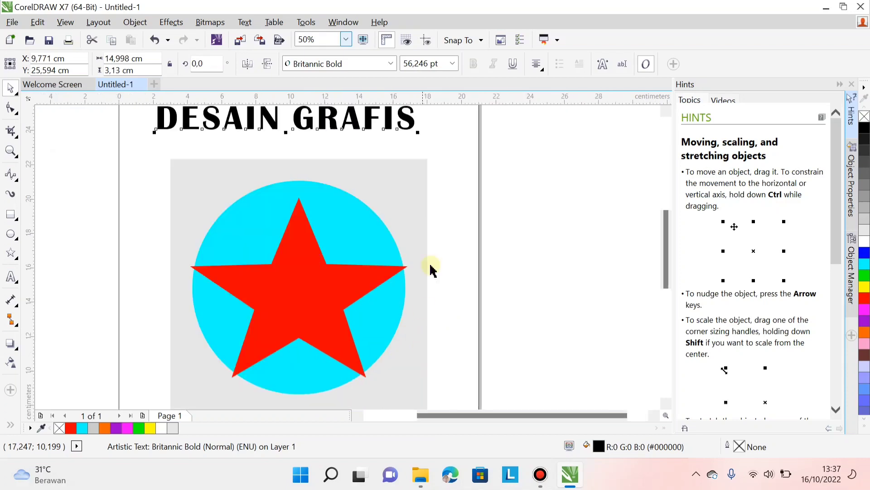
scroll(431, 175, down, 1)
scroll(439, 163, up, 1)
scroll(431, 149, down, 2)
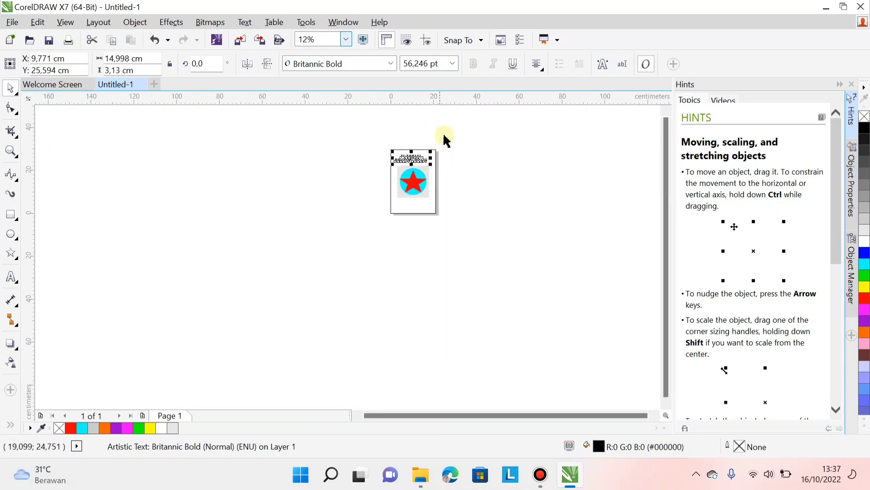
Fill the page-sized background rectangle with light gray (#E6E6E6) after trying yellow and green.
scroll(445, 142, up, 1)
click(425, 171)
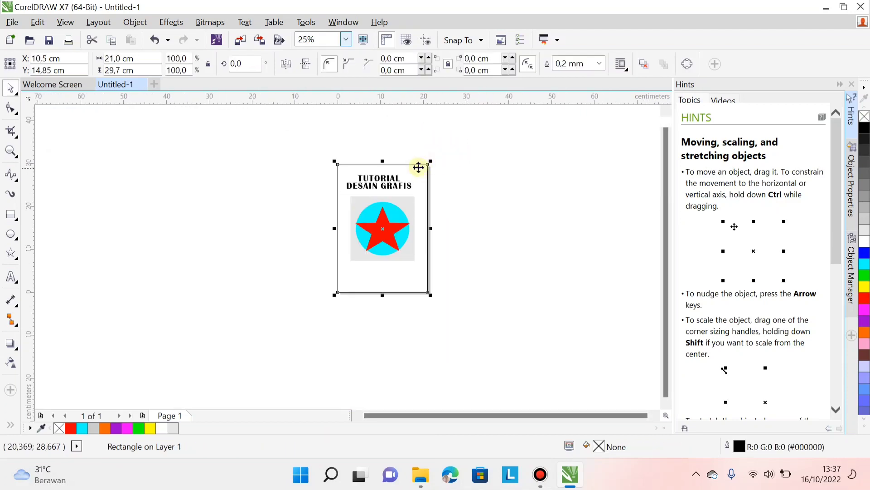
click(865, 289)
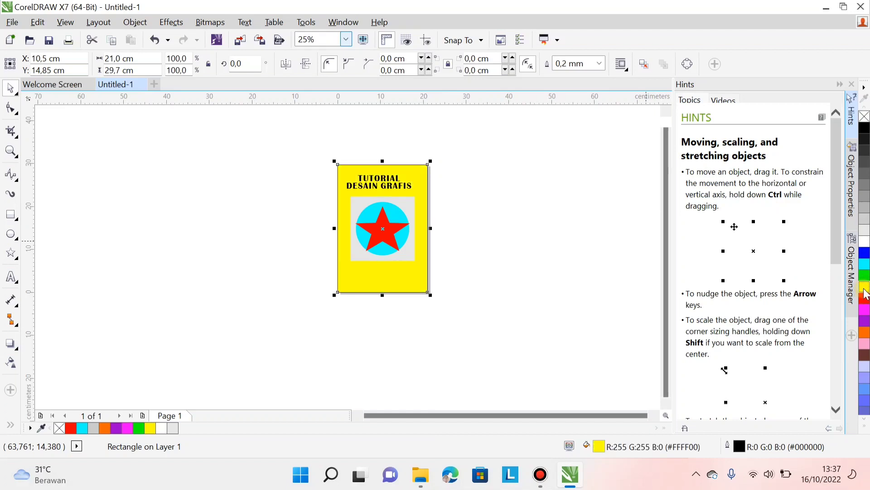
click(865, 277)
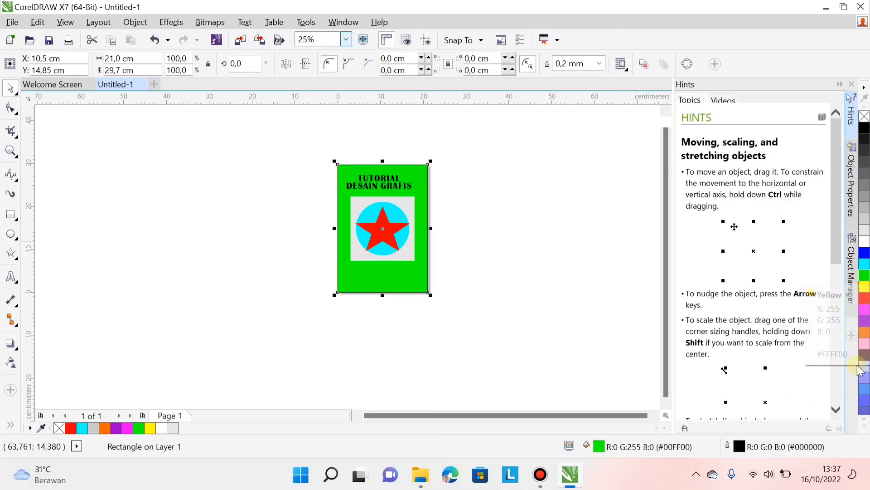
click(865, 229)
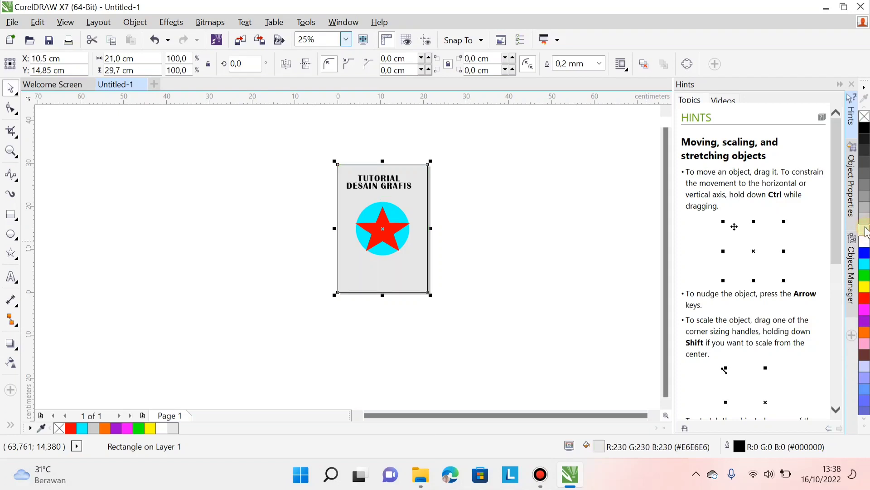
click(470, 240)
Fill the 15 cm square behind the cyan circle with a darker gray (#CCCCCC).
scroll(417, 222, up, 2)
click(379, 188)
scroll(379, 186, down, 1)
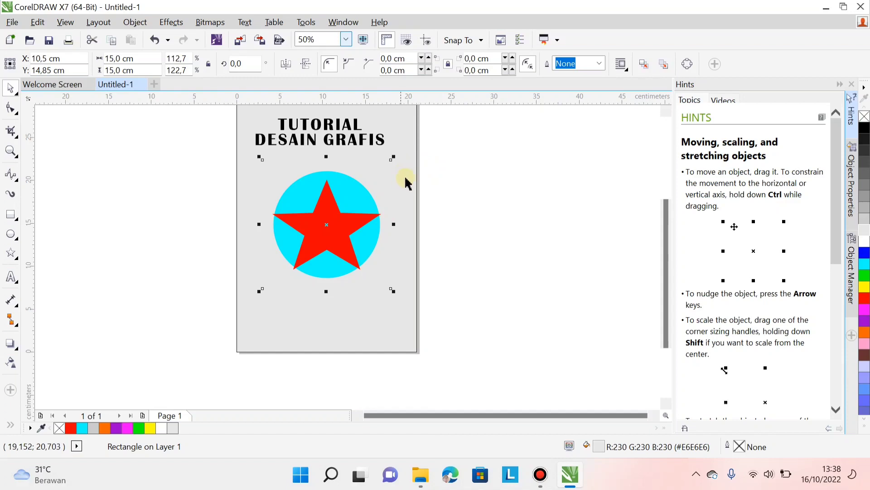
click(864, 216)
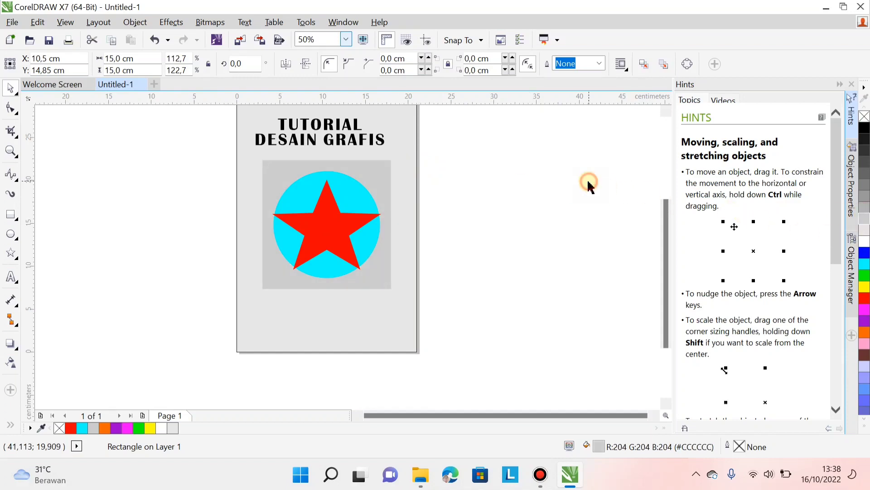
click(589, 183)
scroll(482, 227, down, 2)
scroll(427, 249, up, 2)
scroll(379, 249, down, 1)
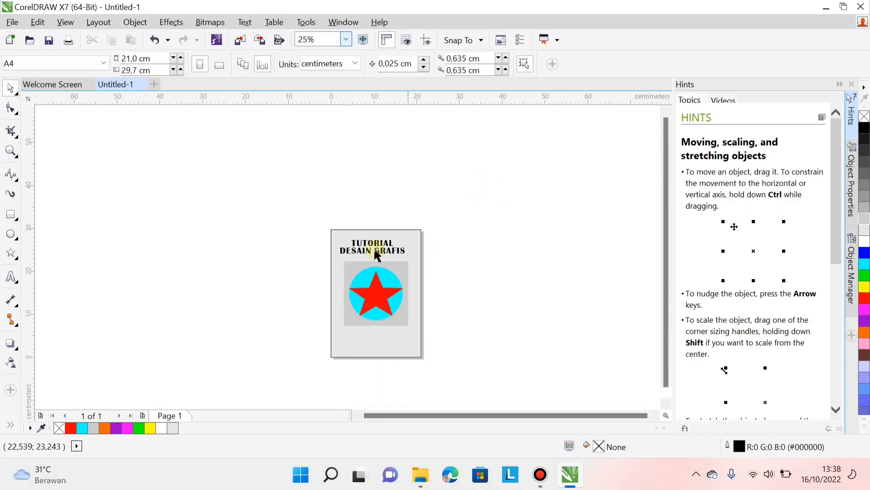
scroll(383, 252, up, 1)
click(387, 256)
shift+click(461, 214)
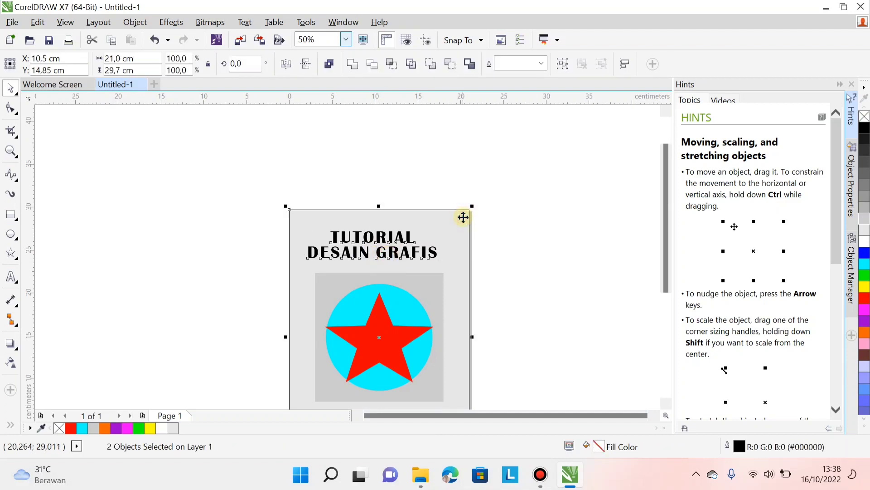
key(x)
click(529, 214)
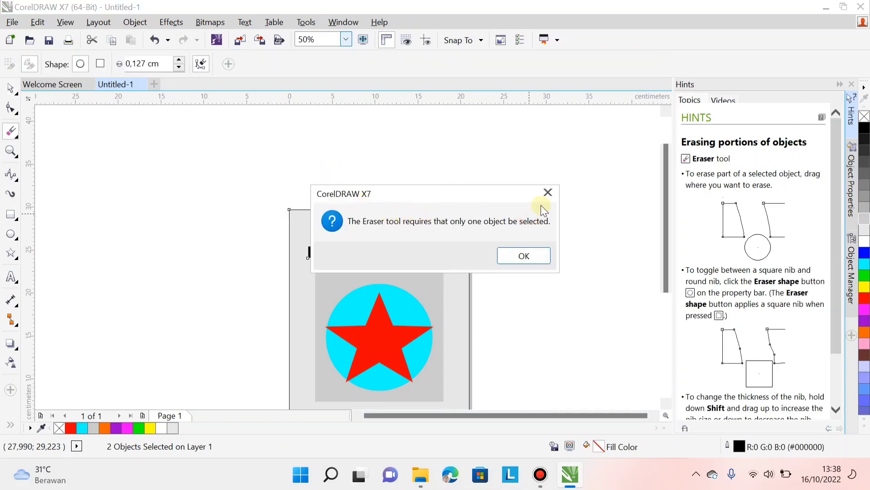
click(550, 191)
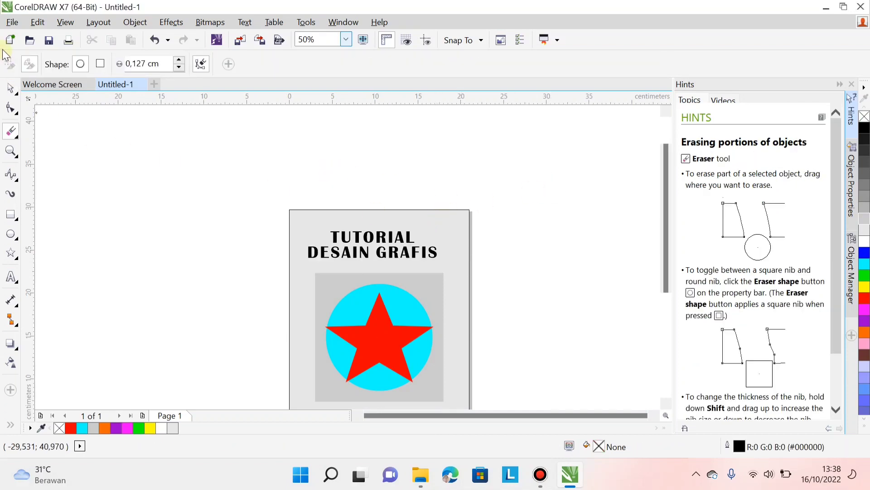
click(10, 89)
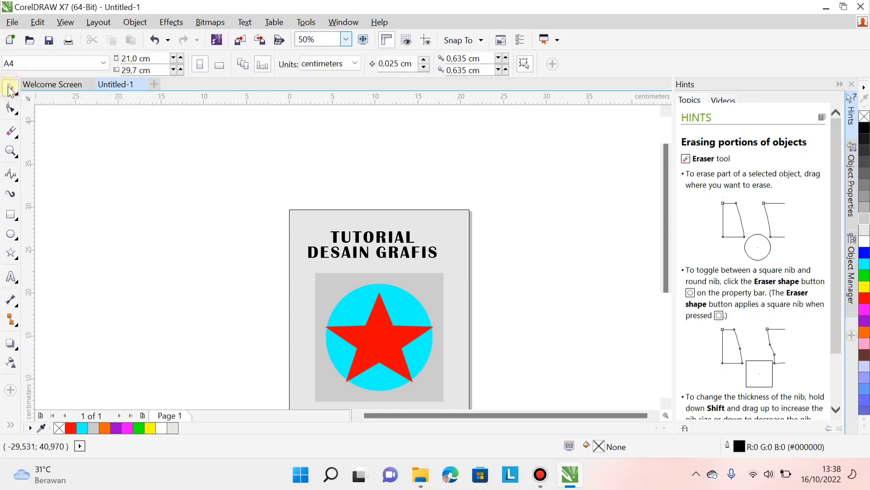
Examine the black outline at the upper-right corner of the page-sized background rectangle, with the rectangle selected.
click(438, 214)
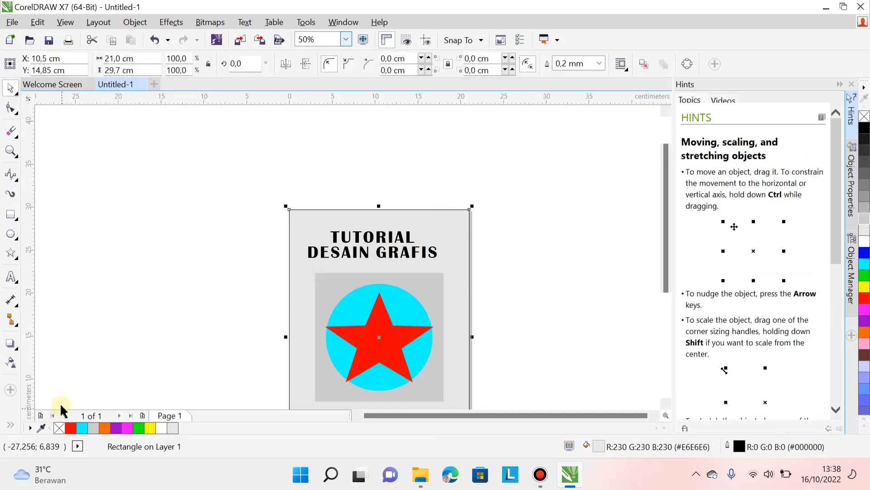
click(490, 213)
scroll(490, 213, up, 6)
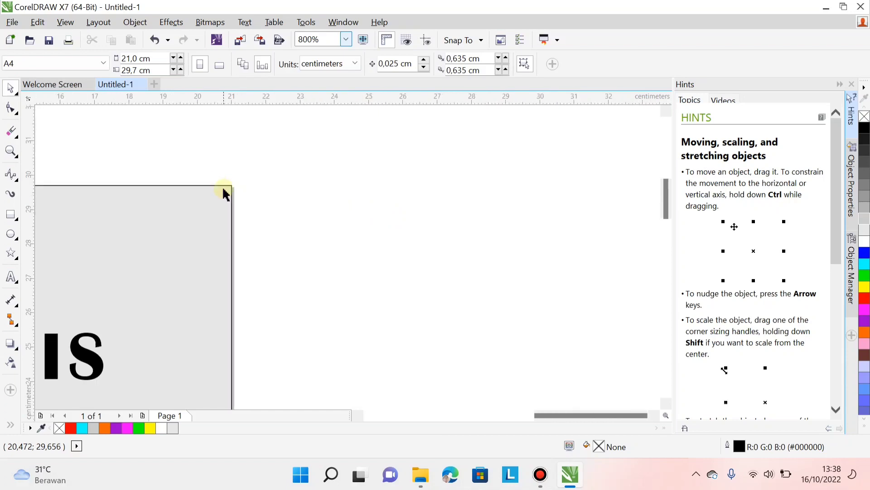
scroll(340, 186, up, 10)
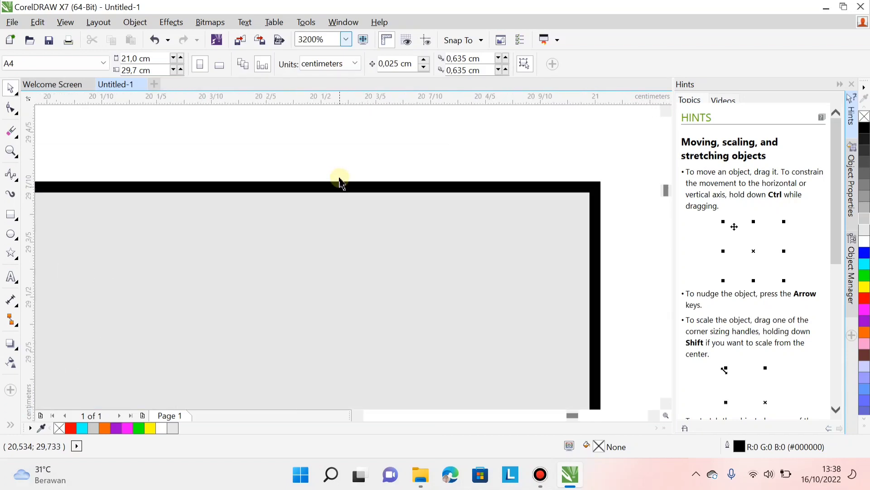
scroll(399, 189, down, 2)
scroll(401, 191, up, 2)
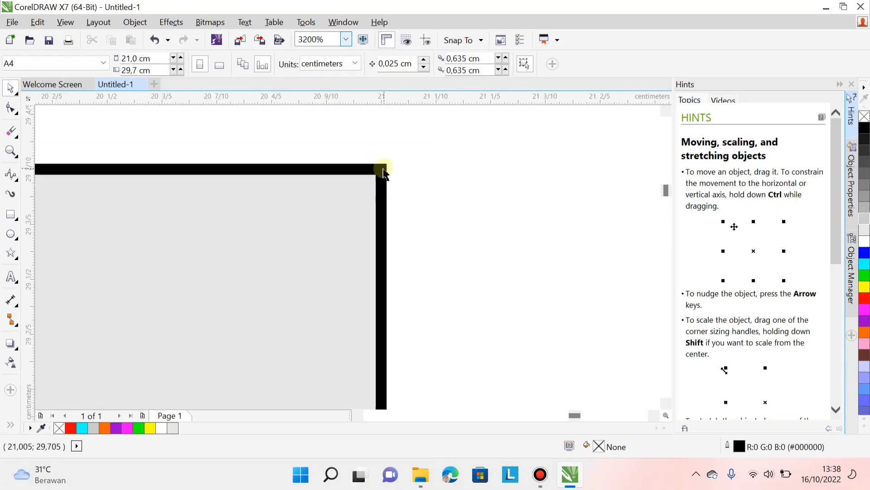
click(383, 170)
scroll(382, 170, down, 4)
scroll(380, 178, up, 6)
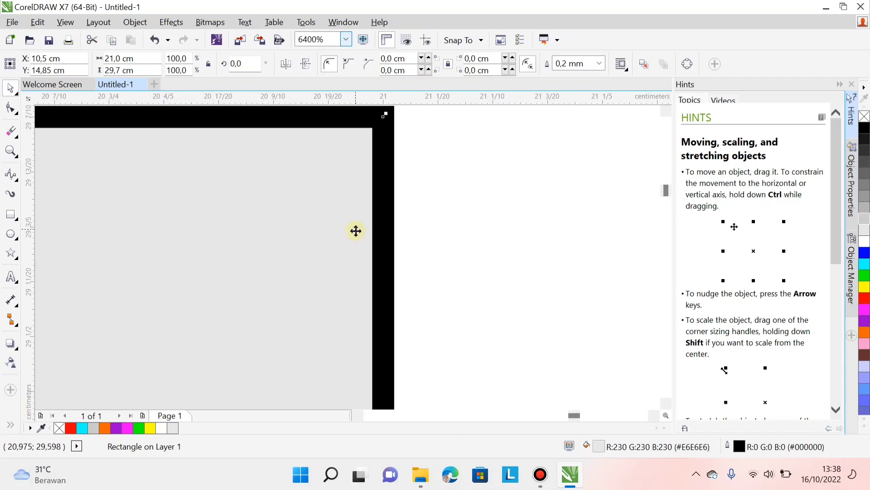
scroll(356, 229, down, 2)
scroll(352, 178, up, 2)
scroll(348, 183, down, 2)
scroll(349, 182, up, 3)
scroll(348, 185, down, 3)
click(380, 201)
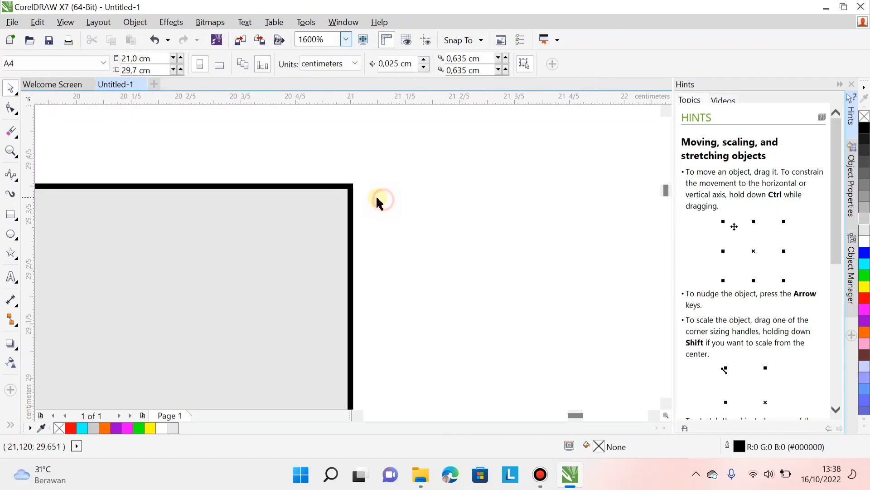
scroll(373, 197, up, 3)
scroll(273, 171, down, 3)
click(269, 164)
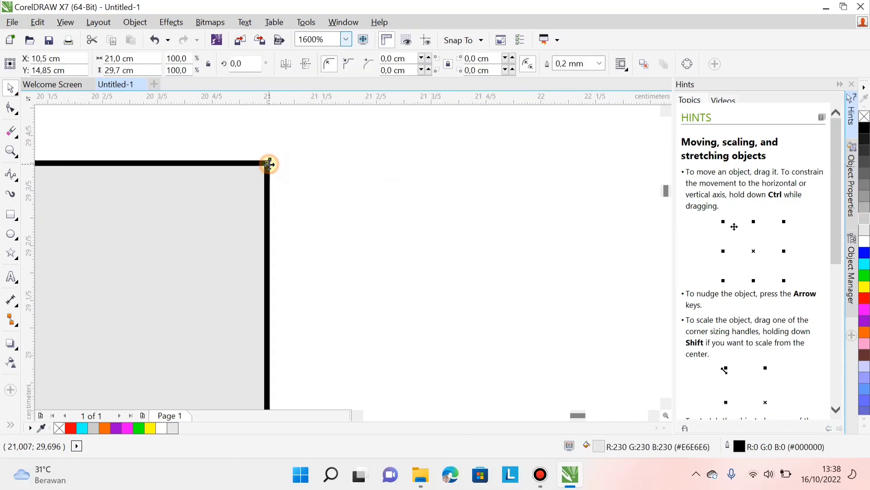
Remove the black outline from the page-sized background rectangle and deselect it.
right_click(59, 428)
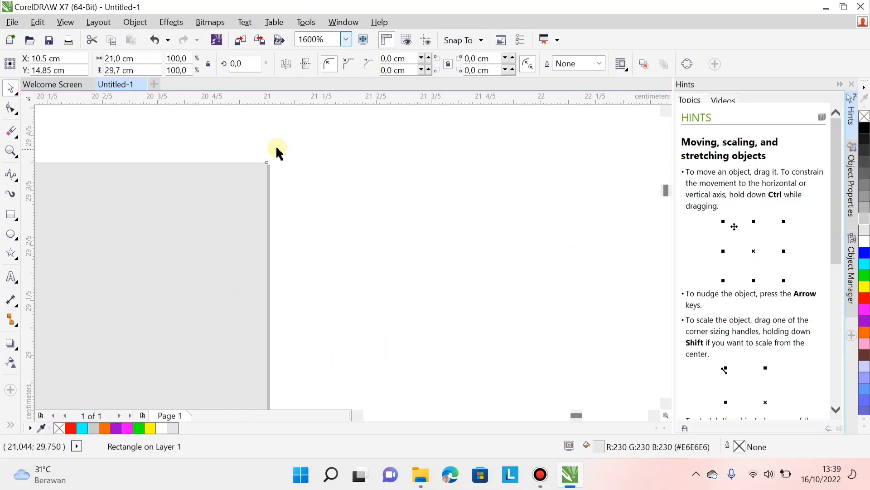
scroll(277, 150, up, 2)
scroll(239, 196, down, 3)
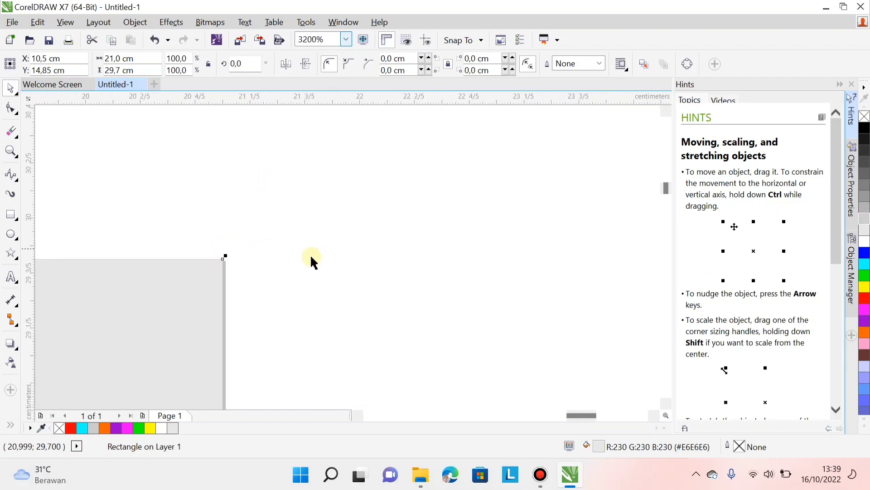
scroll(387, 268, down, 6)
scroll(372, 254, up, 2)
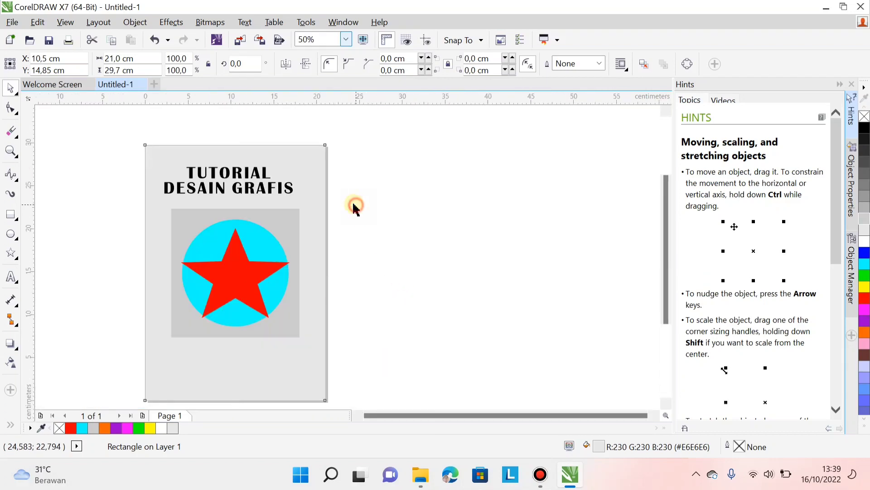
click(355, 203)
Move the TUTORIAL DESAIN GRAFIS title freehand above the square to about X 10.7 cm, Y 25.5 cm.
click(275, 188)
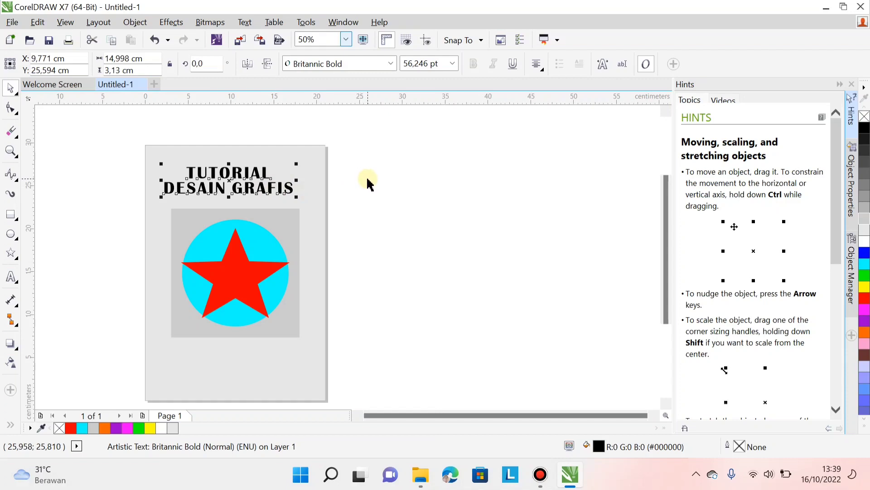
scroll(350, 226, up, 2)
scroll(350, 225, down, 2)
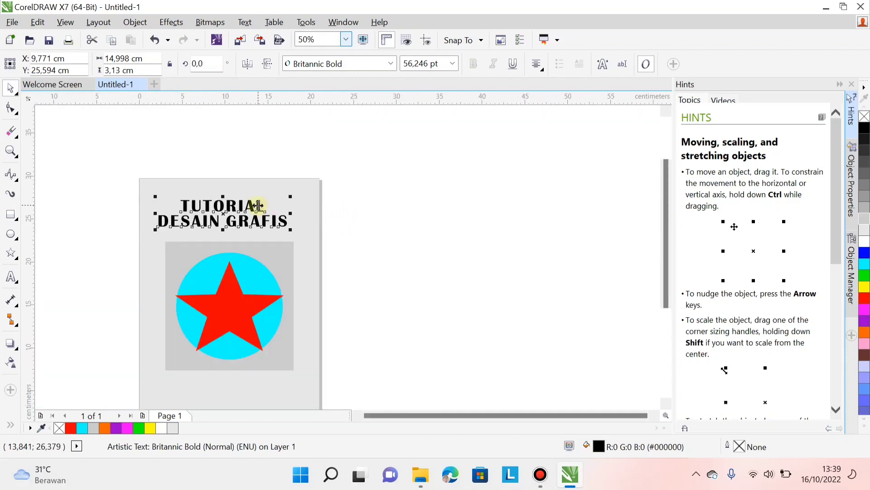
scroll(254, 204, up, 3)
scroll(319, 235, down, 2)
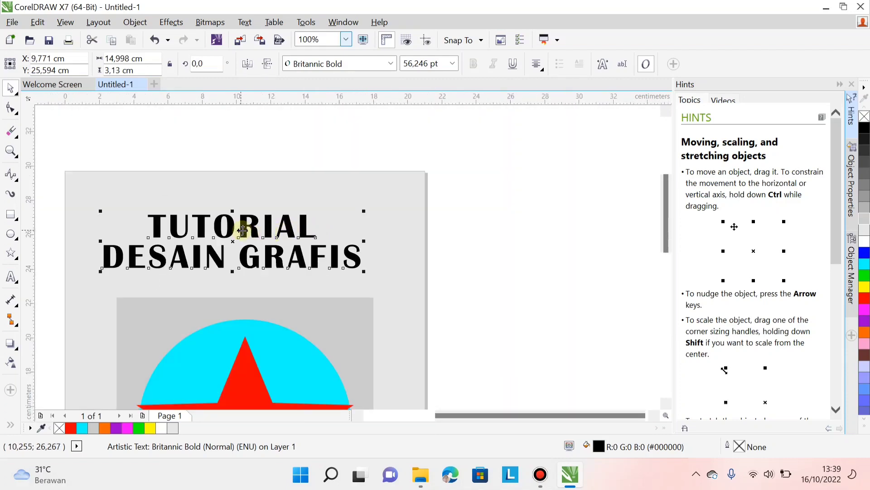
drag(245, 230, 228, 222)
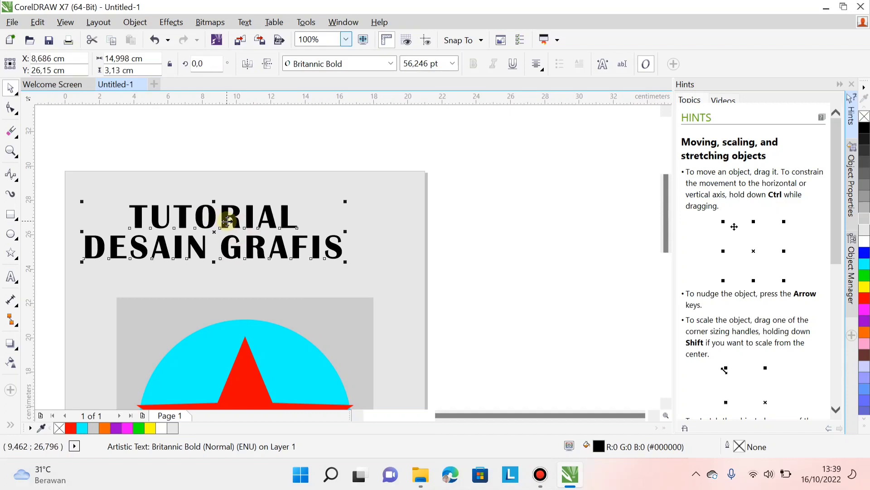
mouse_move(243, 228)
mouse_down()
mouse_move(252, 229)
mouse_move(241, 243)
mouse_move(243, 230)
mouse_move(259, 240)
mouse_move(230, 248)
mouse_move(246, 232)
mouse_move(233, 246)
mouse_move(260, 245)
mouse_move(248, 244)
mouse_up()
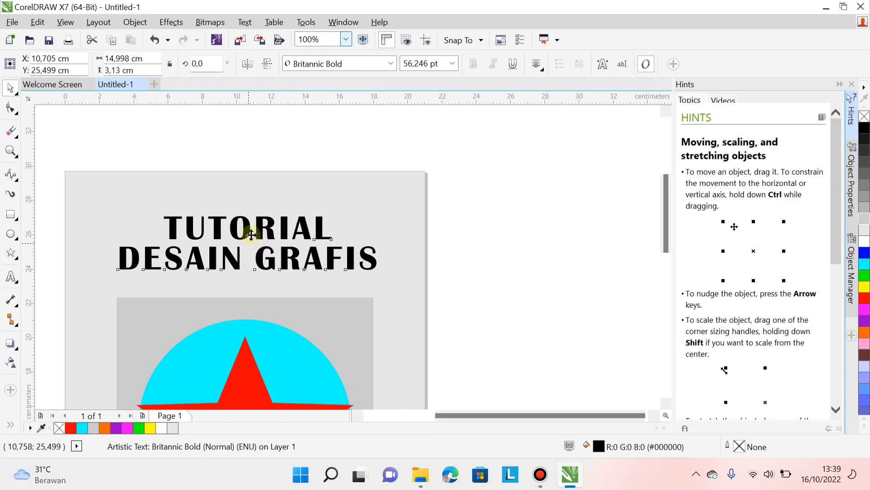
click(462, 171)
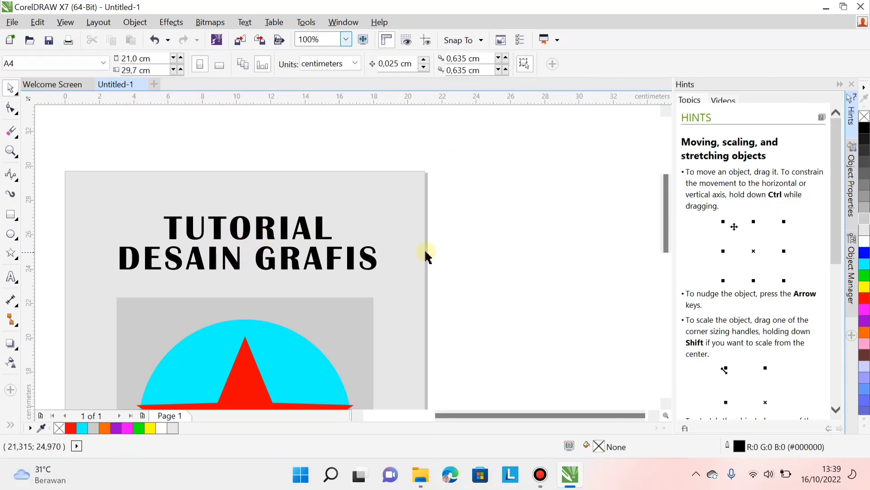
Centre the title horizontally on the page-sized background rectangle and clear the selection.
click(262, 232)
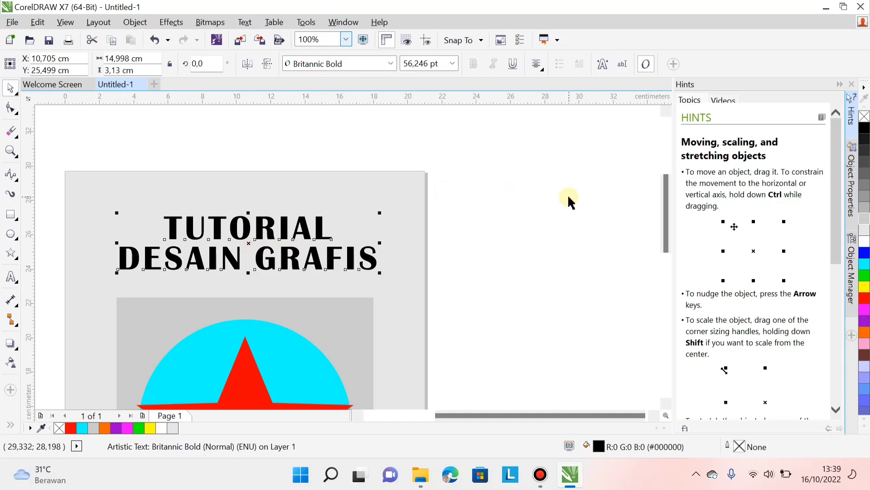
shift+click(419, 182)
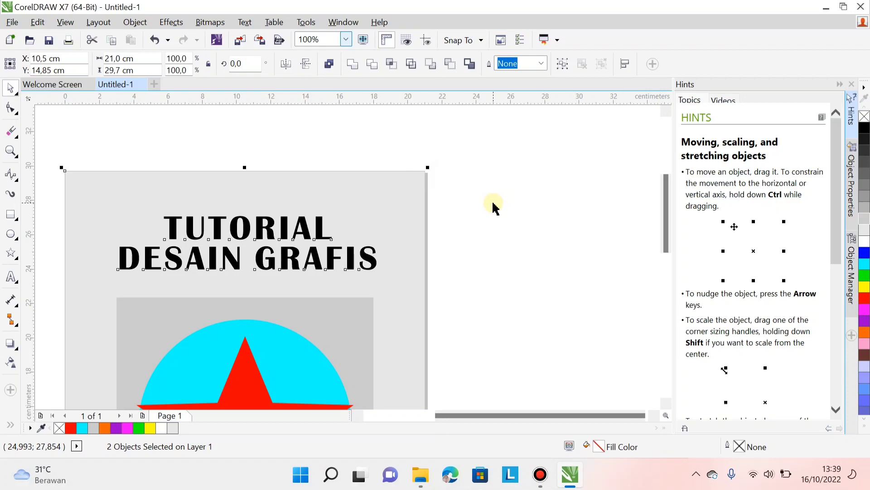
key(Left)
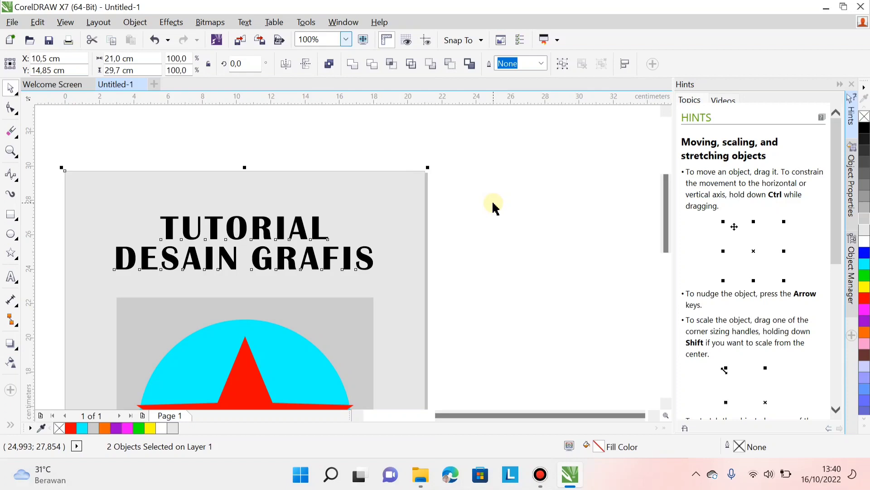
click(485, 202)
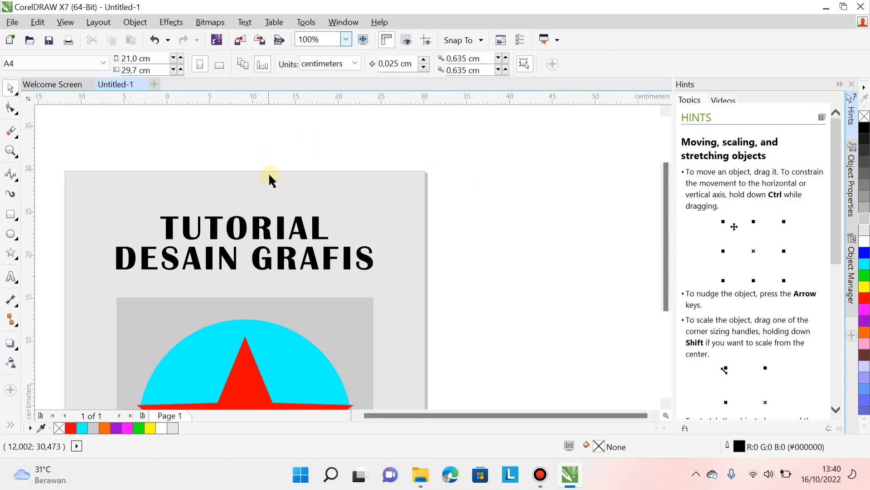
Check the placement of the square, circle and star by selecting them together with the page-sized background rectangle.
scroll(268, 179, down, 2)
scroll(284, 223, up, 1)
scroll(282, 202, up, 1)
scroll(284, 188, down, 3)
scroll(274, 194, up, 2)
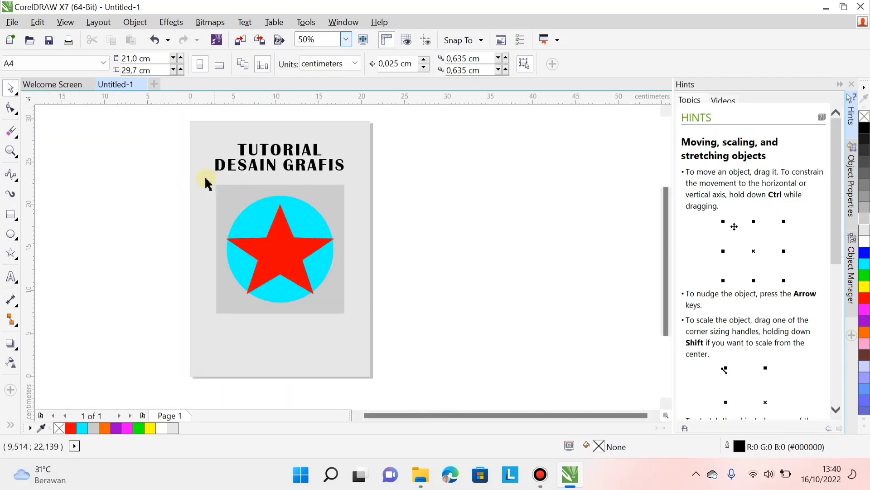
drag(163, 176, 253, 215)
drag(157, 177, 402, 346)
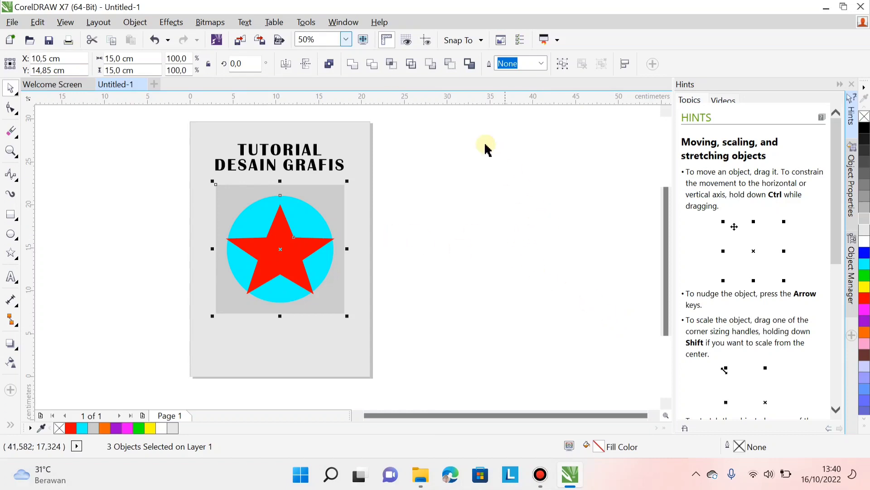
shift+click(367, 203)
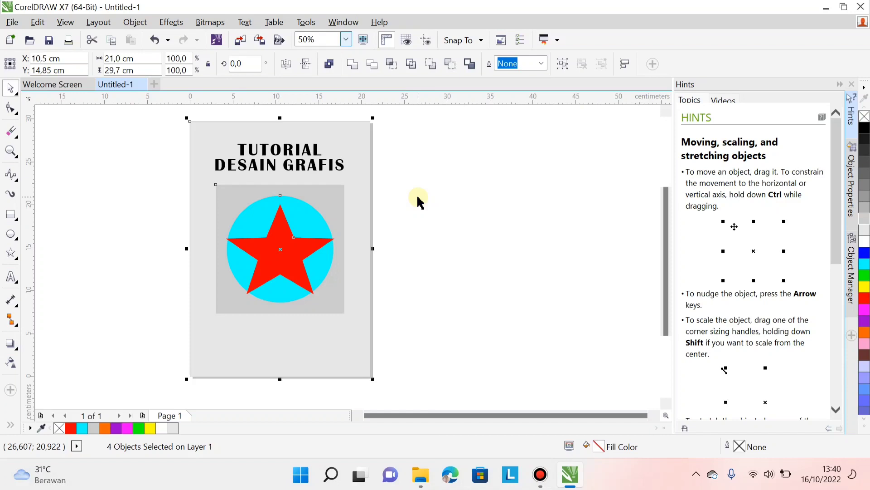
click(447, 192)
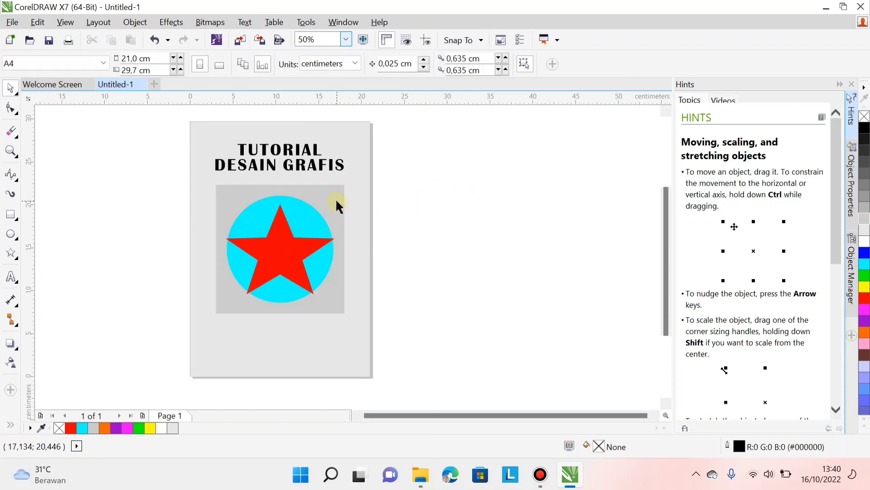
Delete the 15 cm dark gray square behind the cyan circle.
click(337, 201)
scroll(337, 193, up, 3)
scroll(338, 194, down, 3)
scroll(338, 195, up, 3)
scroll(338, 195, down, 3)
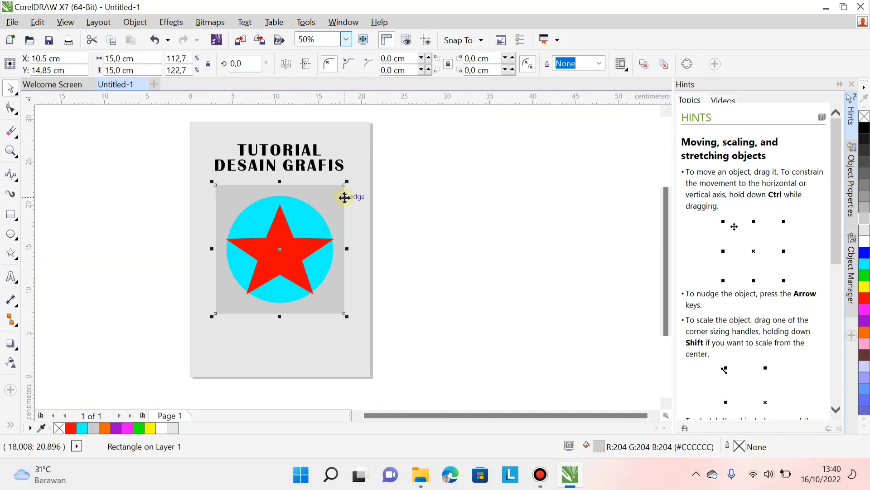
key(Delete)
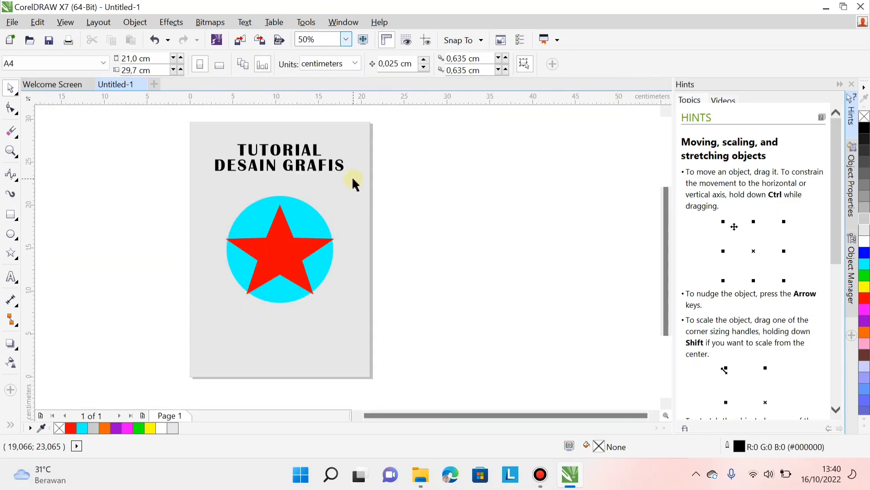
Examine the star and circle's placement on the page, selecting both shapes together.
scroll(249, 204, down, 1)
scroll(264, 214, up, 1)
scroll(194, 204, up, 1)
scroll(217, 239, down, 2)
scroll(218, 229, down, 1)
scroll(222, 229, up, 2)
scroll(224, 233, down, 2)
scroll(228, 268, up, 1)
scroll(228, 267, up, 1)
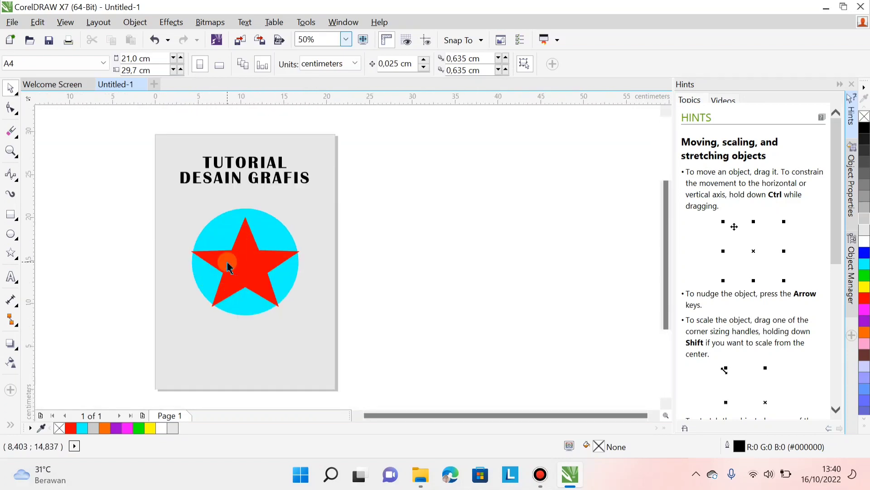
drag(136, 195, 349, 352)
scroll(240, 263, up, 1)
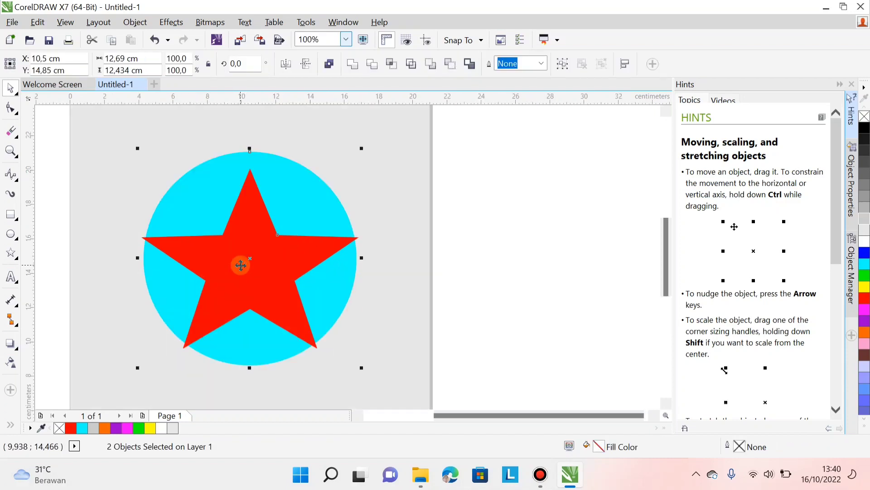
scroll(291, 283, down, 2)
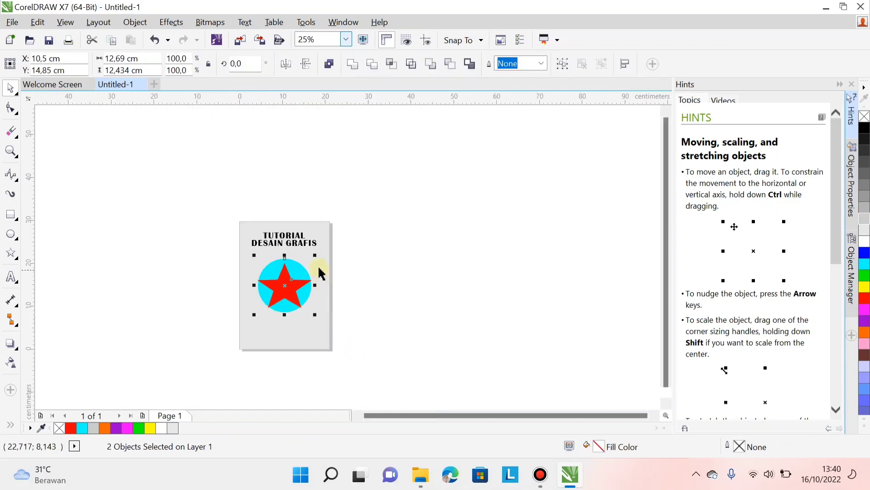
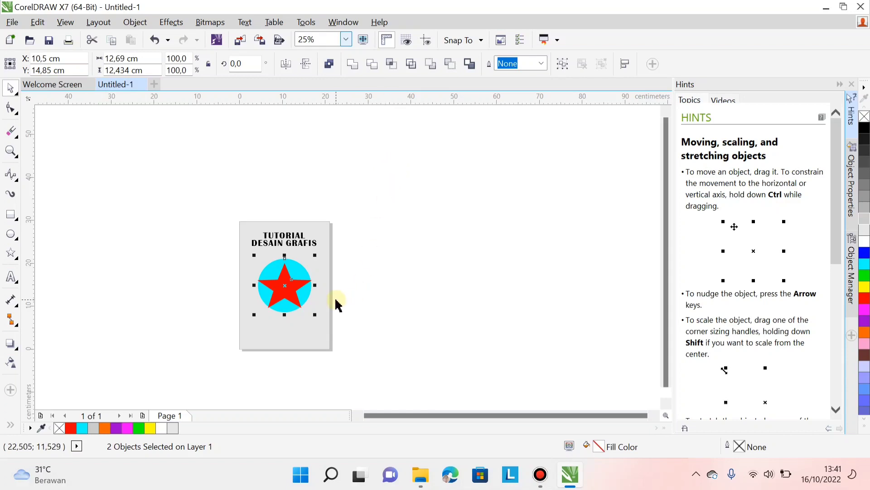
scroll(295, 300, up, 2)
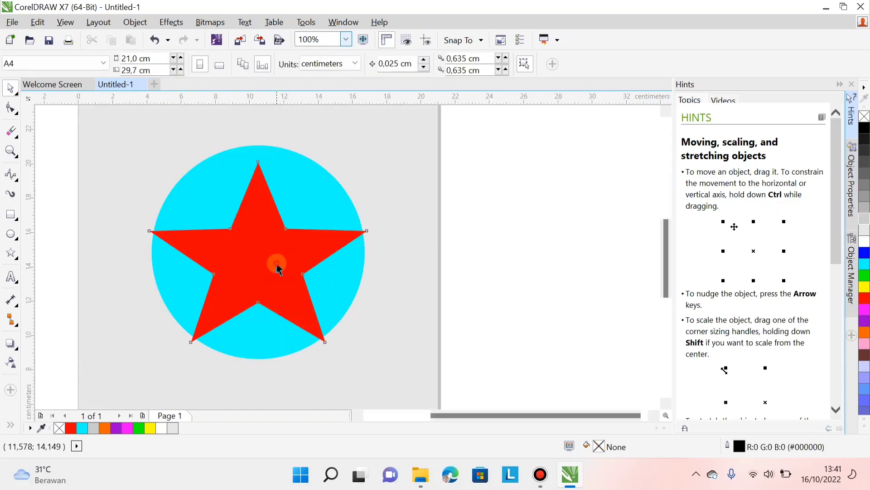
Scale the red star down proportionally from its centre to about 8.98 x 7.42 cm inside the cyan circle.
click(277, 262)
scroll(295, 265, down, 3)
scroll(208, 244, up, 3)
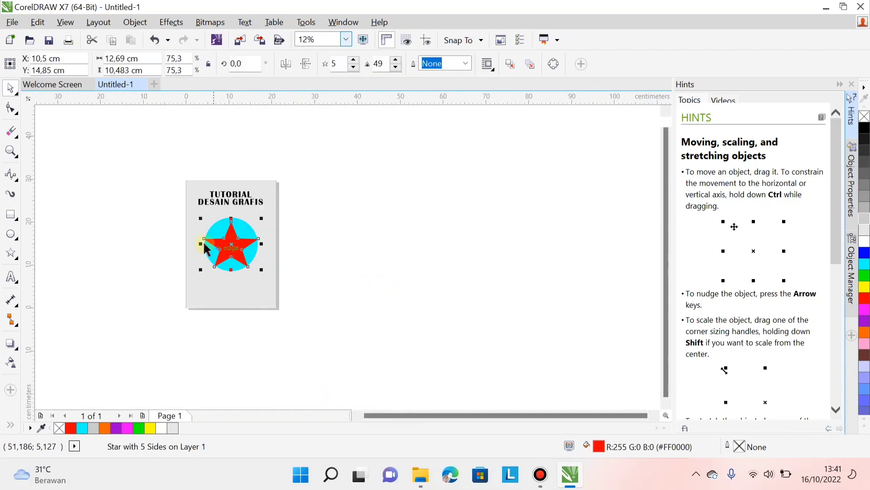
scroll(213, 243, down, 2)
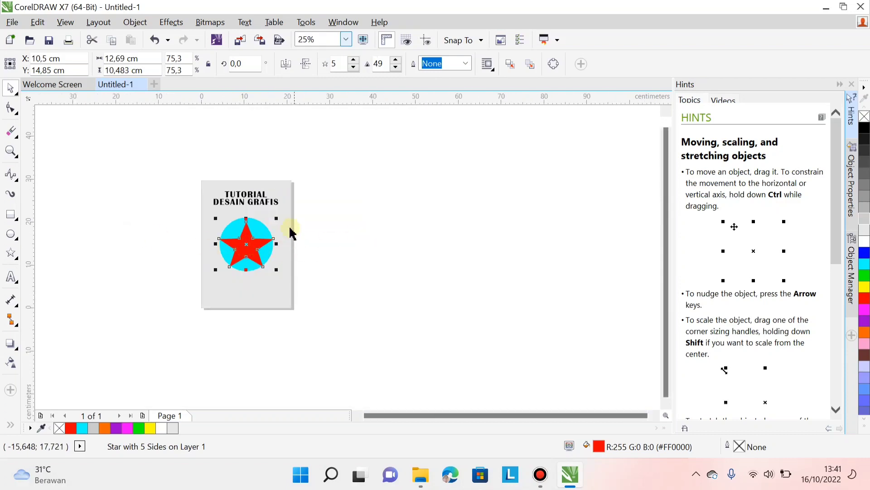
scroll(291, 249, up, 2)
scroll(311, 265, down, 2)
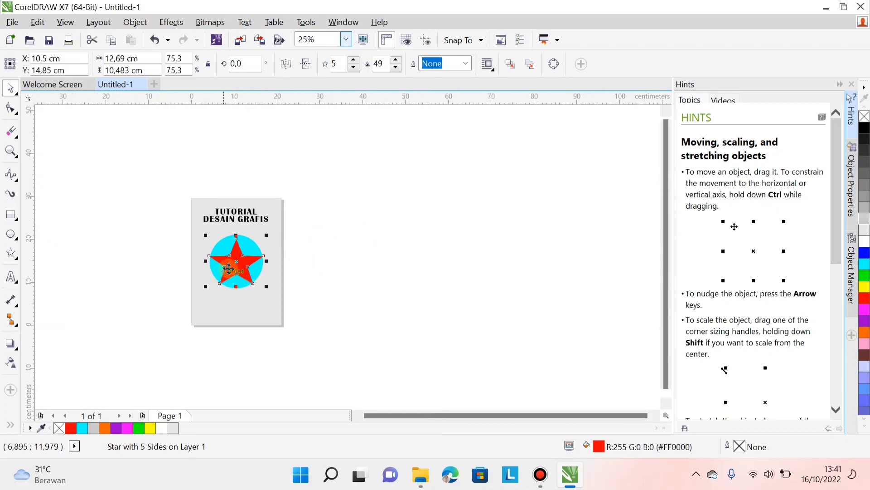
scroll(230, 268, up, 2)
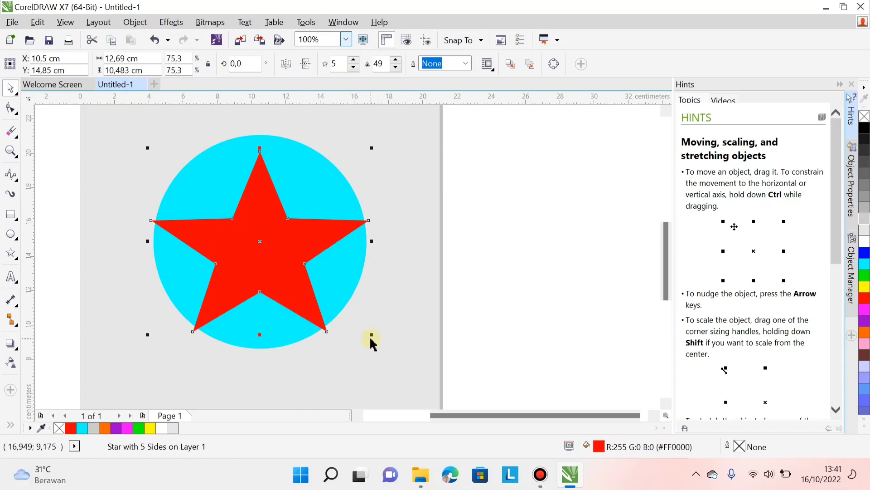
drag(371, 335, 339, 335)
click(570, 252)
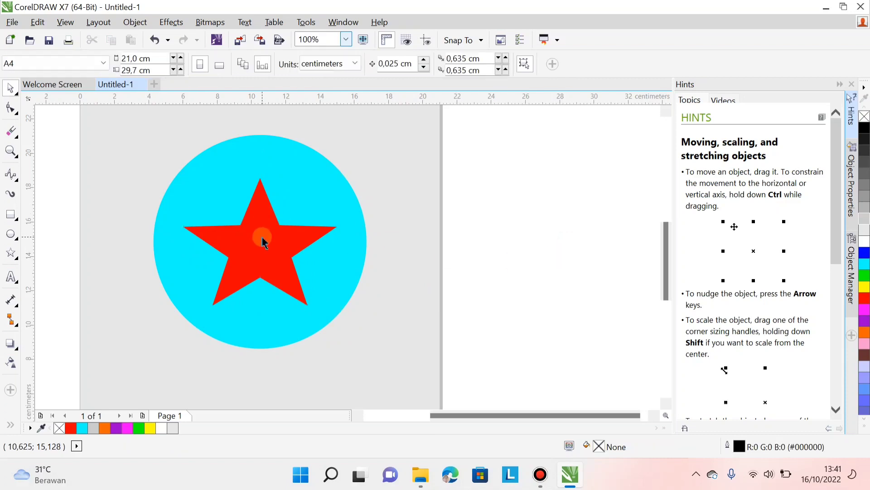
Examine the cyan circle and the red star one at a time, comparing their centres and sizes.
scroll(346, 192, down, 3)
click(318, 229)
scroll(316, 194, up, 2)
scroll(317, 200, down, 3)
scroll(319, 202, up, 1)
scroll(318, 202, up, 2)
click(294, 150)
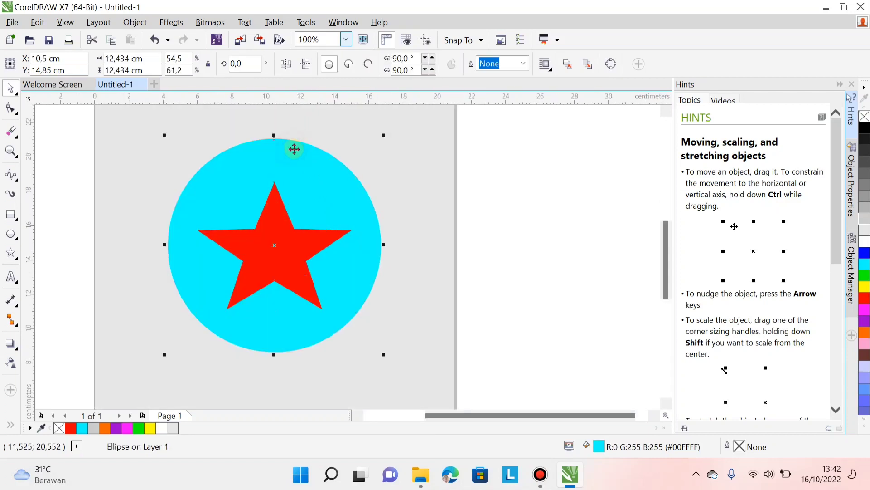
click(485, 218)
click(273, 238)
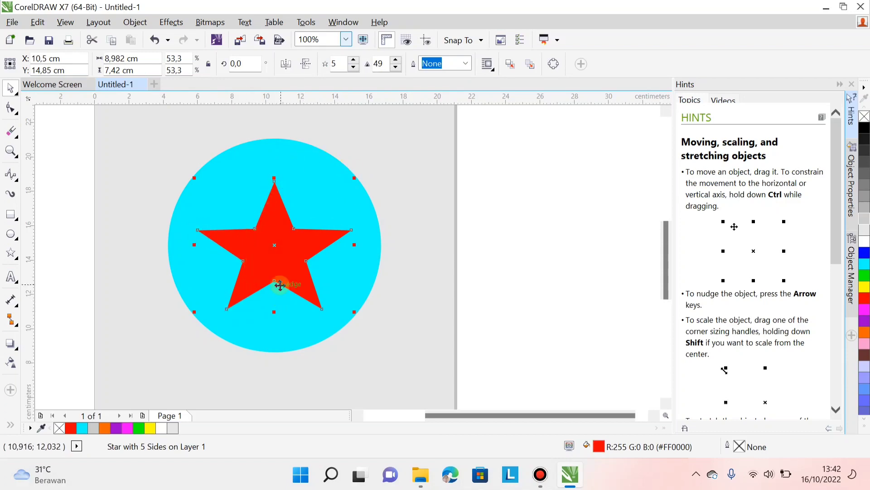
scroll(305, 189, up, 2)
scroll(305, 189, down, 3)
scroll(306, 200, up, 2)
scroll(306, 200, down, 2)
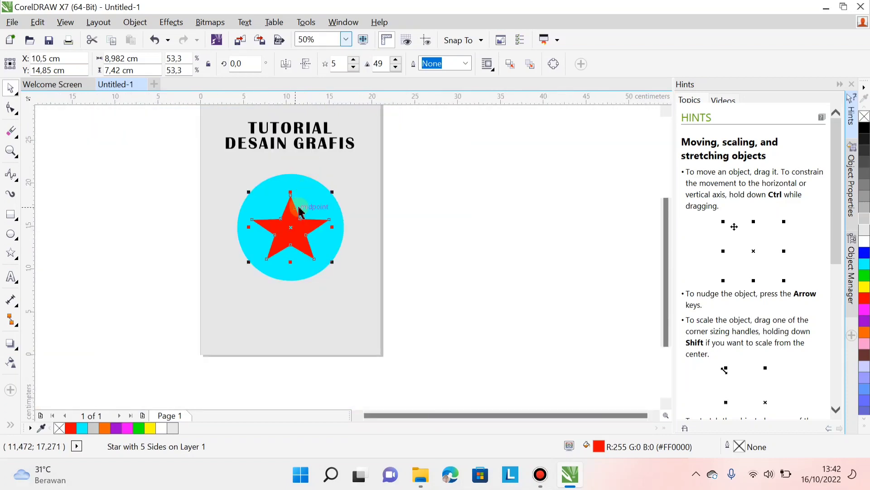
Try moving the star off the circle toward the page's right edge, undo the move and reselect the star.
click(414, 195)
drag(293, 234, 371, 264)
click(290, 225)
scroll(290, 225, up, 1)
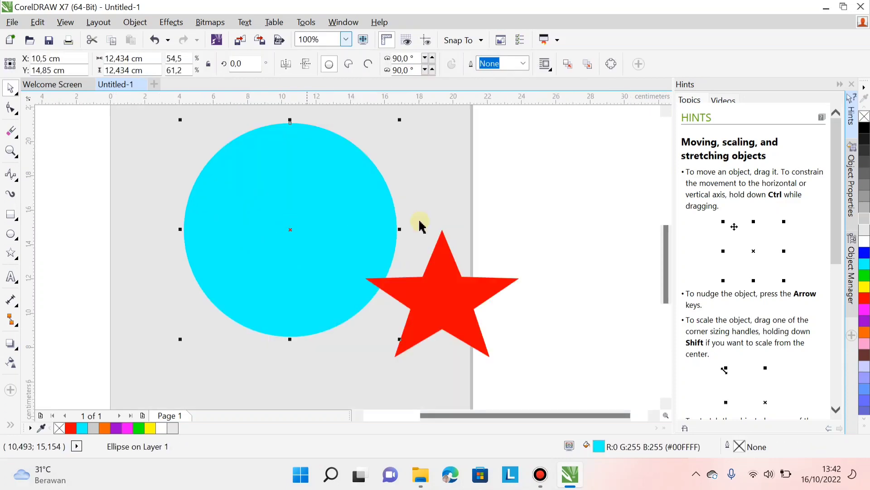
key(ctrl+z)
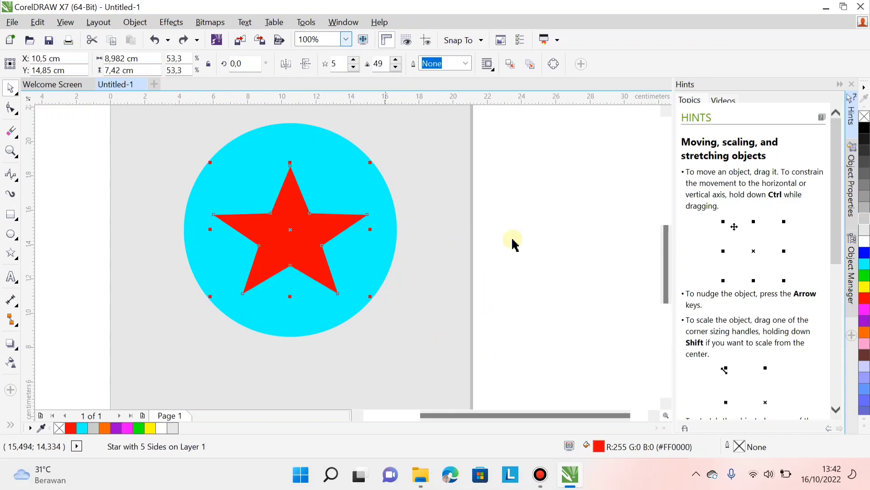
click(521, 220)
click(306, 237)
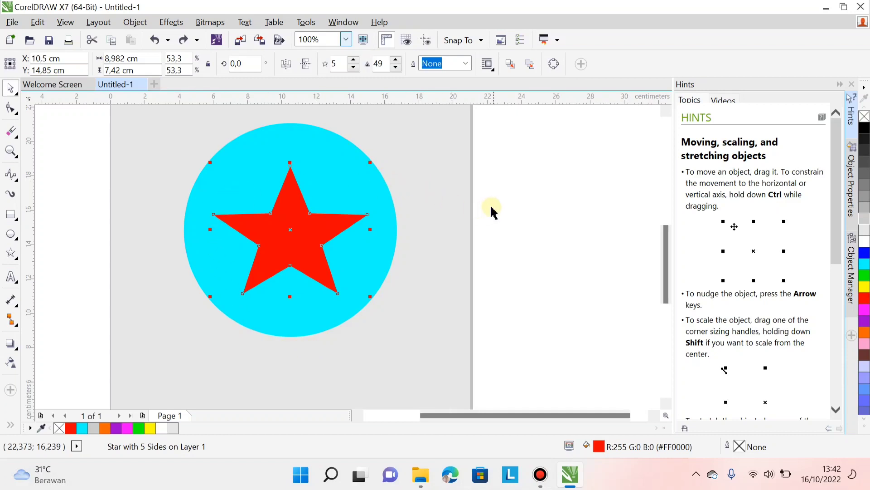
Select the red star together with the cyan circle and cut the star out of the circle with Back Minus Front.
click(496, 216)
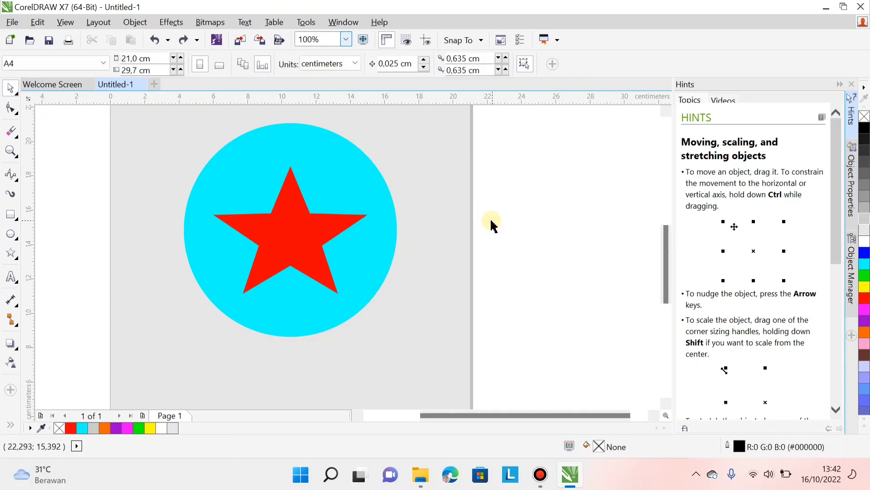
scroll(330, 247, down, 2)
scroll(331, 241, up, 3)
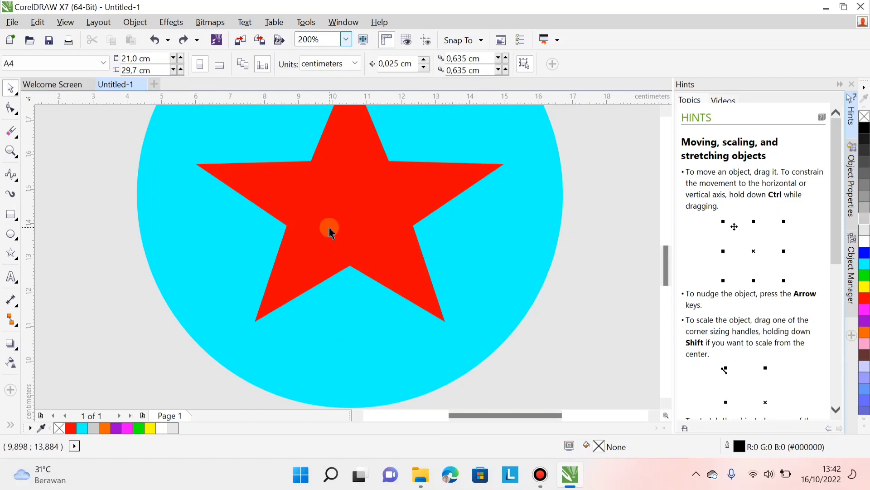
click(329, 228)
scroll(239, 247, down, 2)
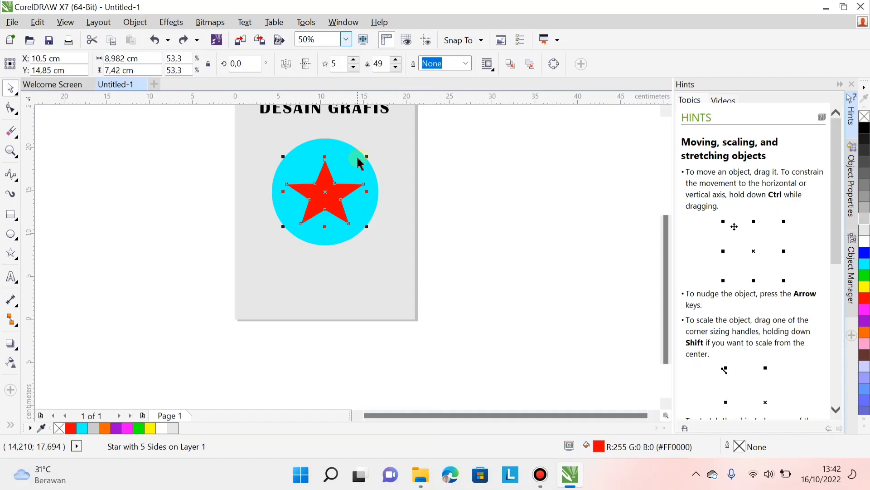
scroll(355, 146, up, 2)
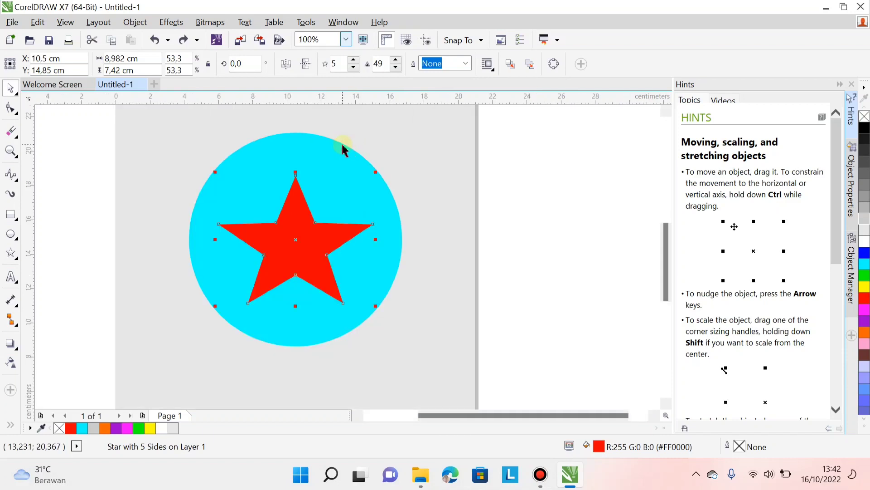
shift+click(314, 141)
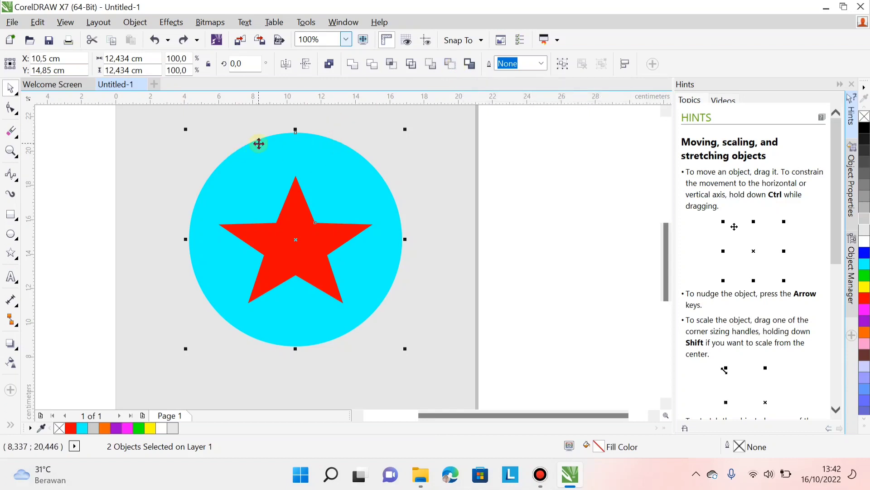
click(451, 67)
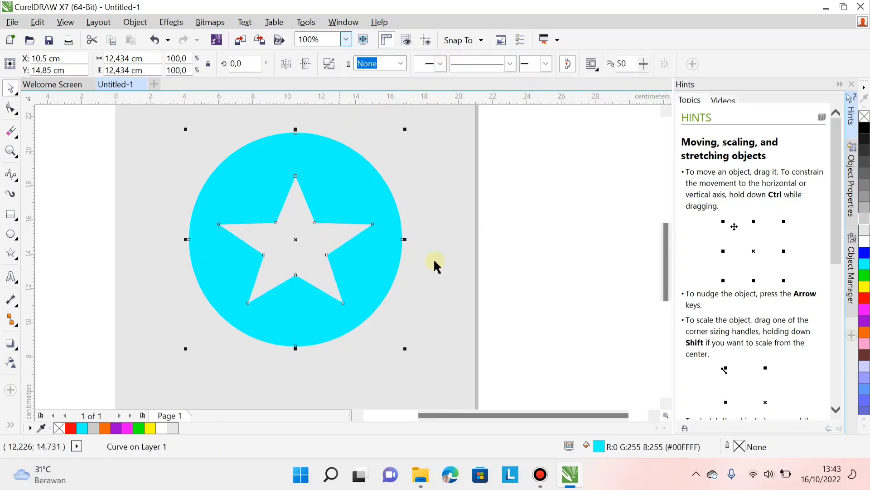
Try moving the cut-out circle off-centre over the gray background to about X 11.74 cm, Y 15.39 cm.
scroll(313, 239, up, 2)
scroll(363, 237, down, 4)
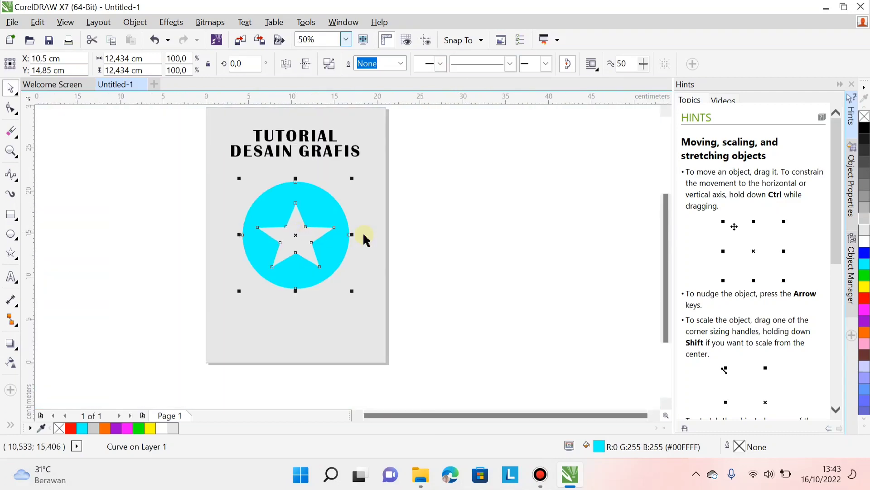
click(321, 231)
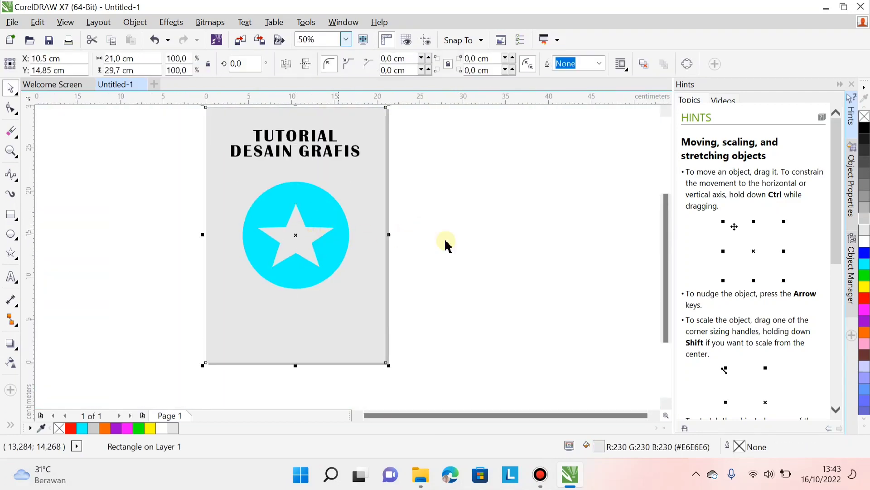
scroll(336, 223, up, 3)
click(338, 198)
scroll(326, 209, down, 3)
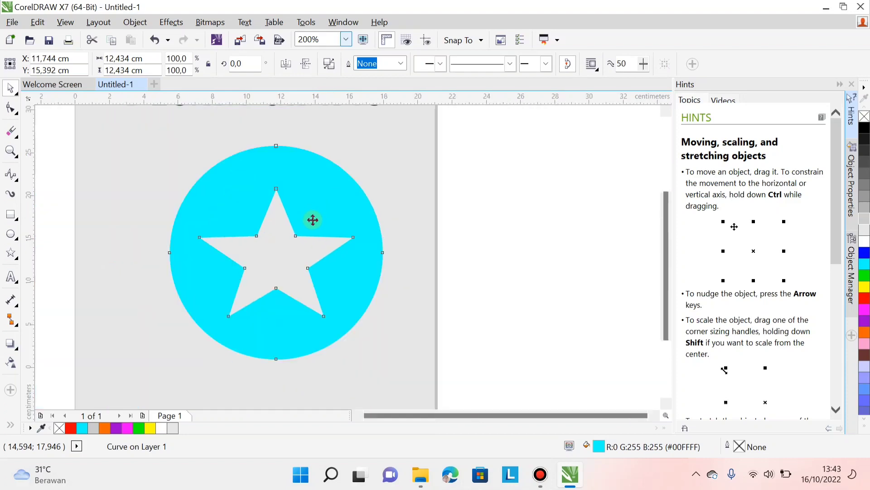
Examine the star-shaped opening up close, shifting the cut-out circle to about X 10.53 cm, Y 14.26 cm.
scroll(308, 234, up, 2)
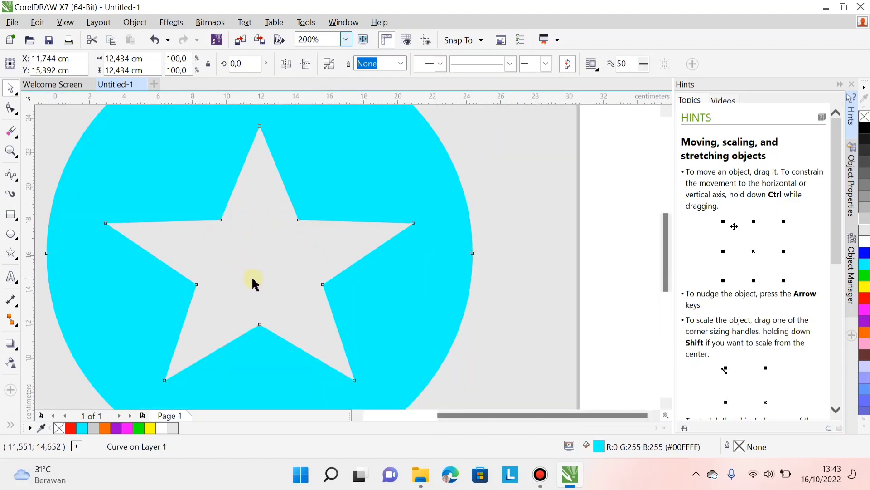
scroll(256, 275, down, 3)
scroll(259, 267, up, 3)
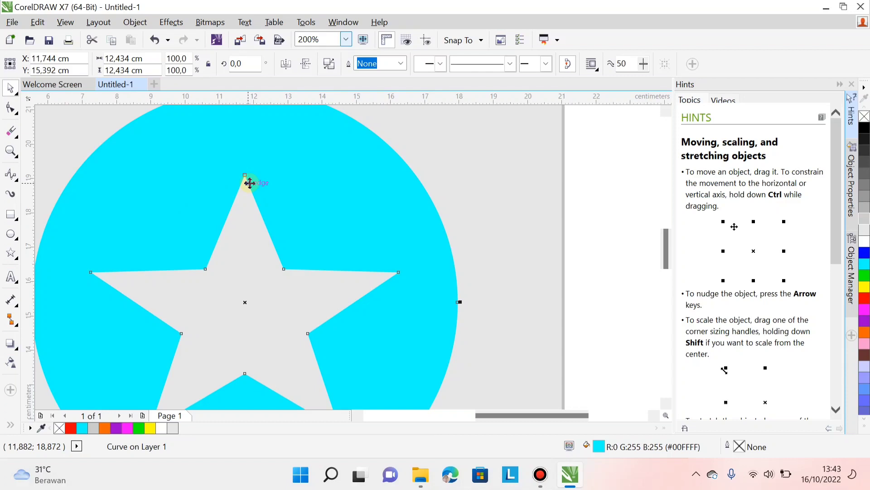
scroll(342, 183, down, 3)
scroll(340, 182, up, 2)
scroll(344, 190, up, 2)
scroll(343, 194, down, 2)
scroll(317, 244, down, 1)
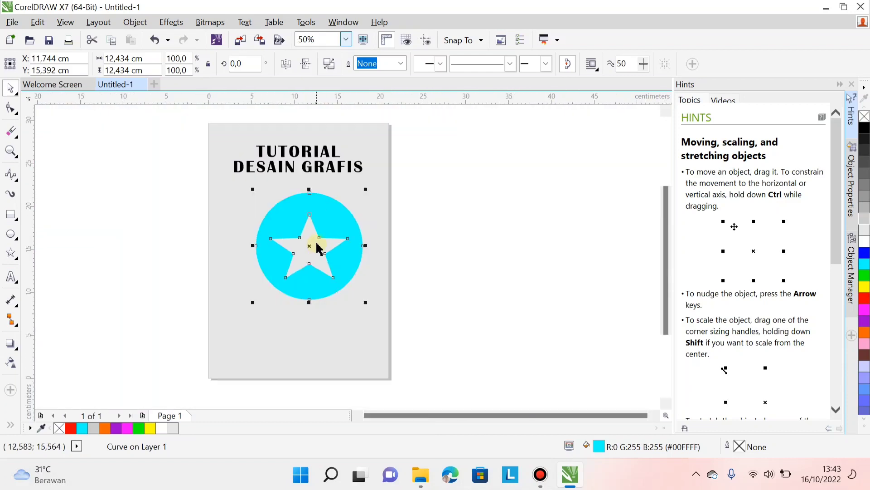
scroll(317, 243, up, 2)
scroll(273, 266, up, 1)
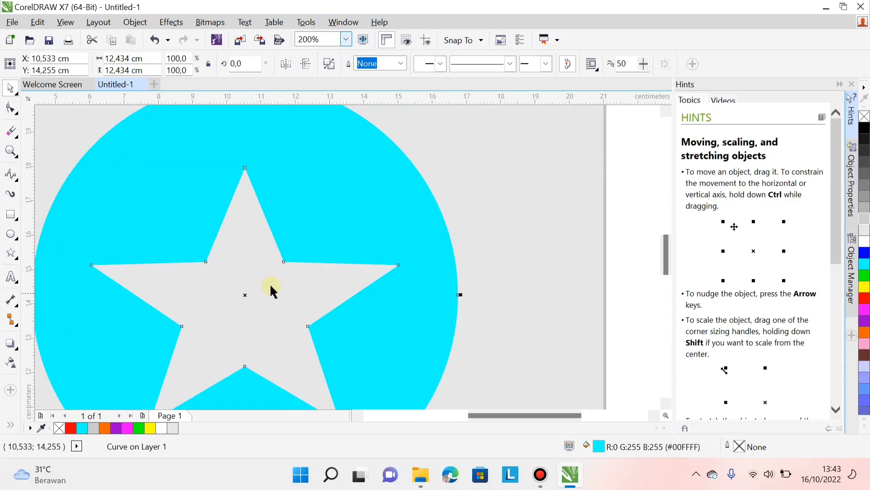
scroll(259, 296, down, 3)
scroll(278, 286, up, 2)
scroll(186, 278, up, 1)
scroll(217, 281, down, 2)
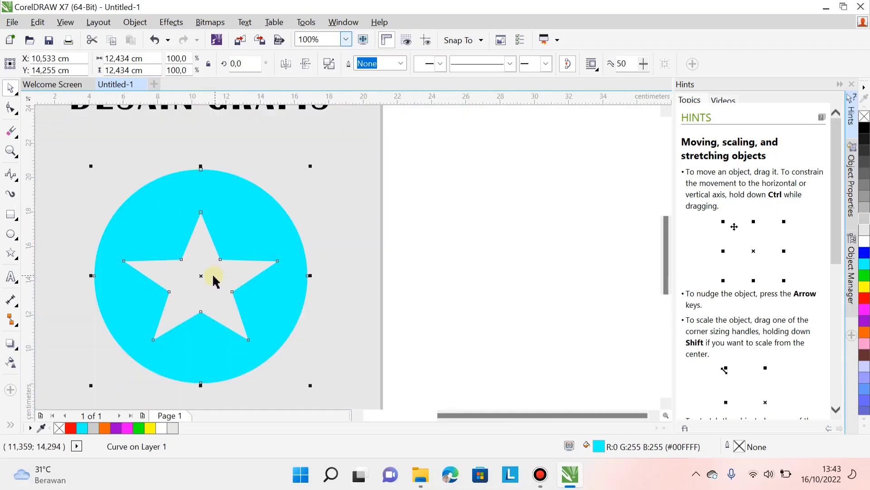
Move the cut-out circle around over the gray background, ending at about X 10.47 cm, Y 15.41 cm, and deselect it.
drag(205, 279, 231, 234)
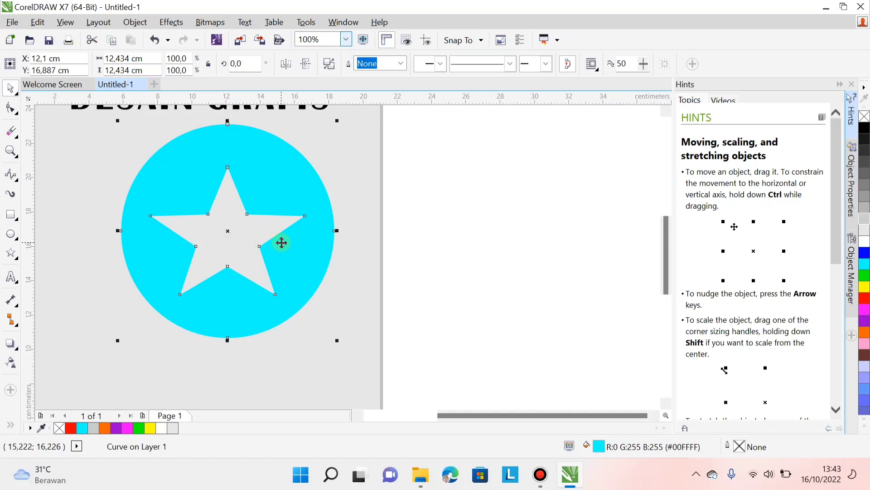
scroll(272, 243, up, 1)
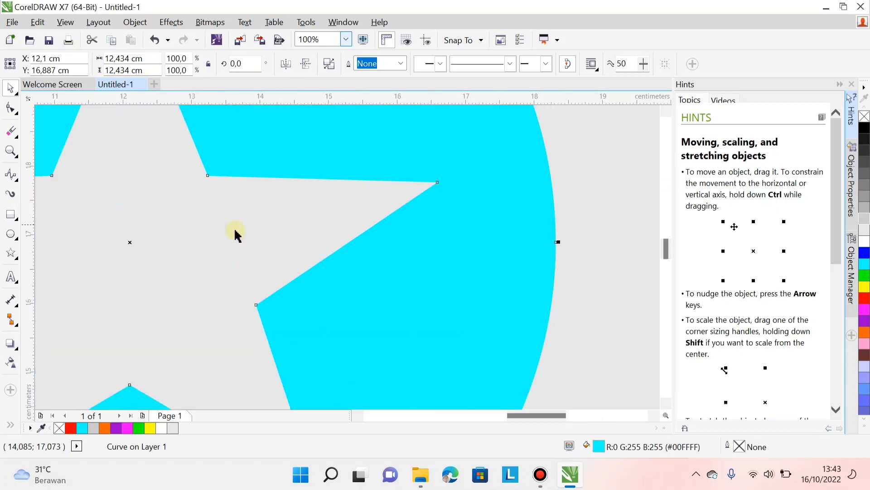
scroll(233, 230, down, 1)
drag(213, 245, 185, 270)
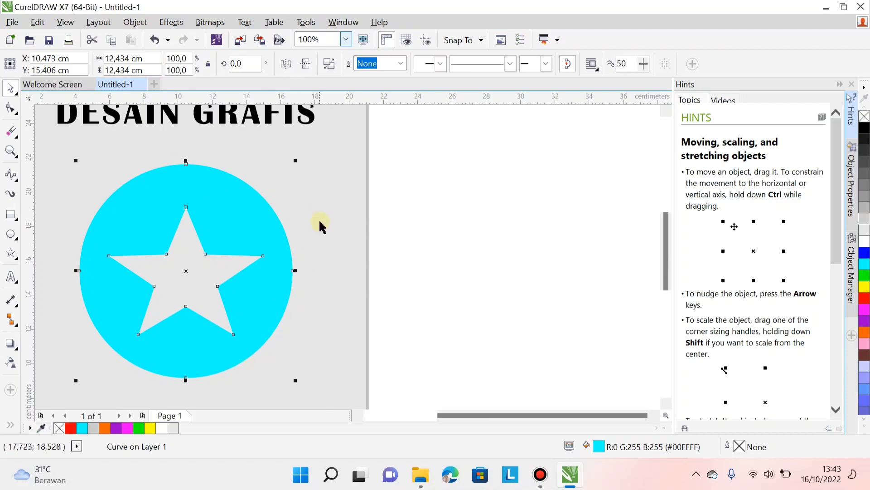
scroll(225, 246, down, 3)
scroll(245, 291, up, 1)
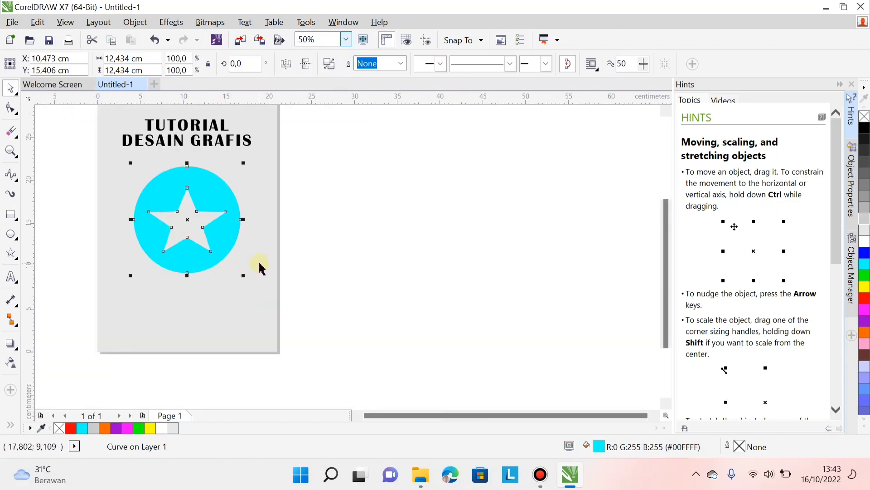
click(263, 261)
click(363, 242)
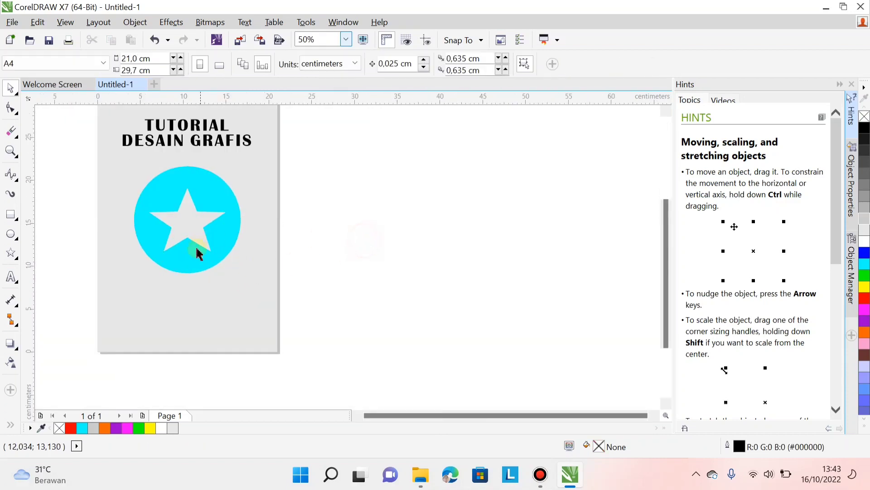
Centre the cut-out circle horizontally on the page at X 10.5 cm, keeping its height on the page.
drag(190, 254, 192, 253)
key(Left)
key(Down)
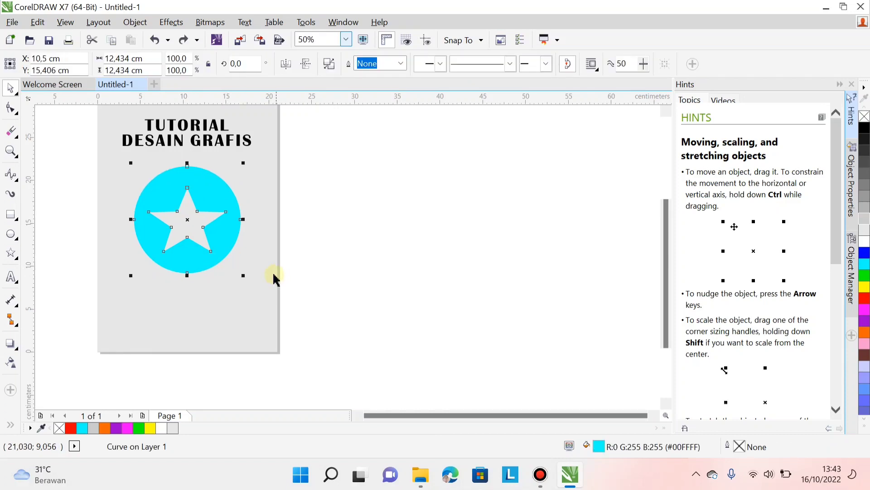
Enlarge the cut-out circle proportionally to about 17.04 cm and lower it to about Y 11.91 cm.
drag(244, 275, 263, 304)
drag(196, 230, 197, 260)
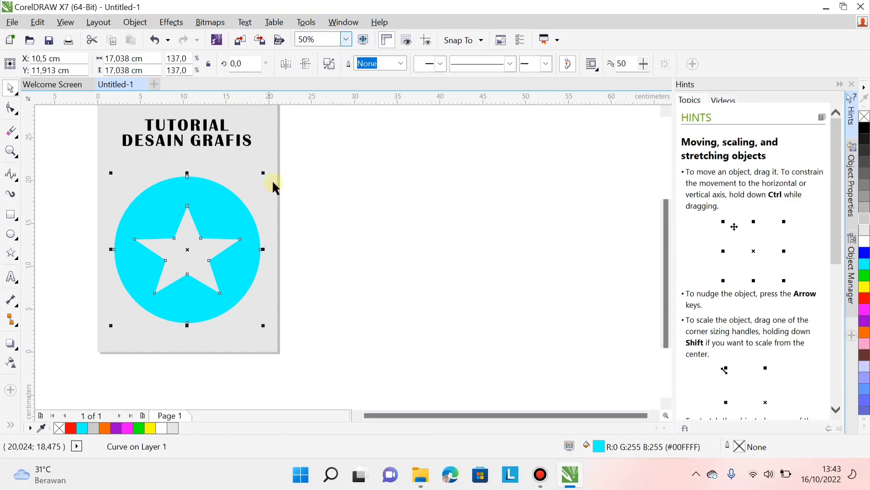
Fill the page-sized background rectangle with magenta after trying cyan.
click(275, 132)
scroll(402, 252, down, 2)
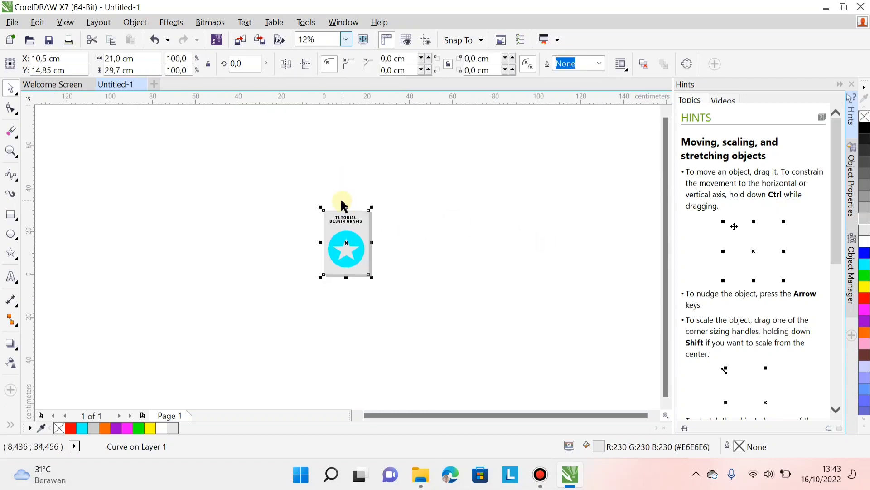
scroll(342, 203, up, 1)
scroll(373, 287, up, 2)
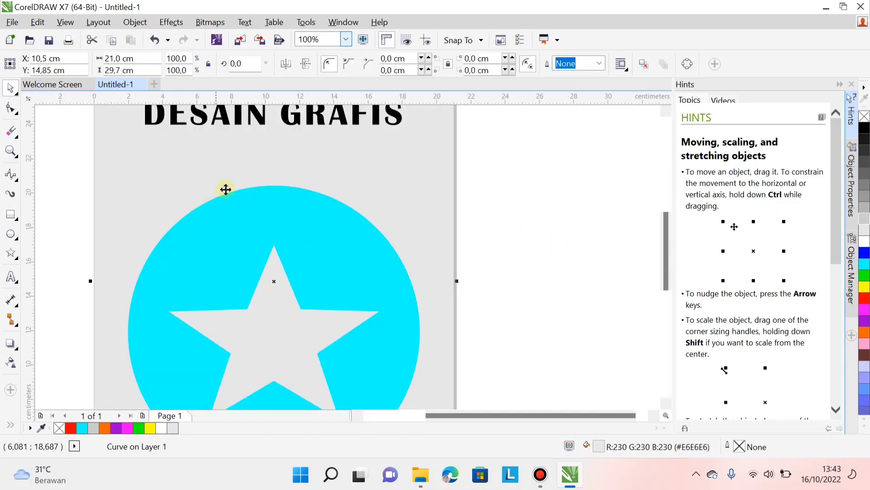
scroll(225, 189, down, 2)
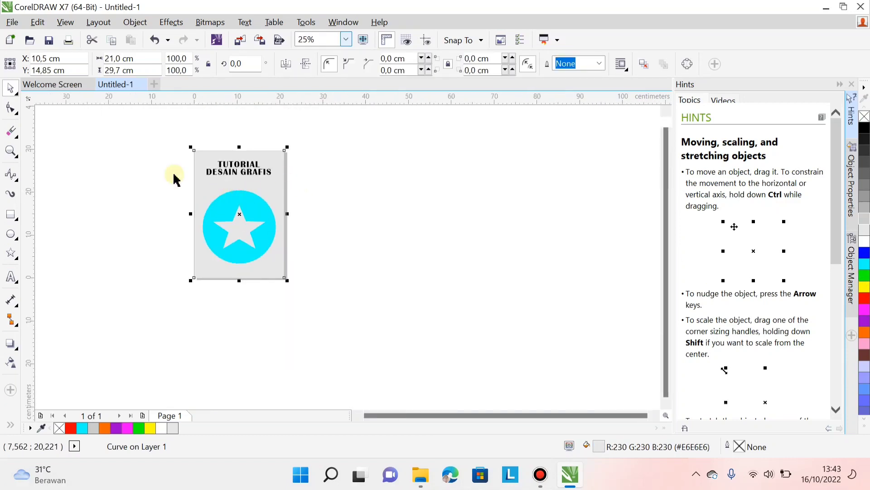
click(866, 265)
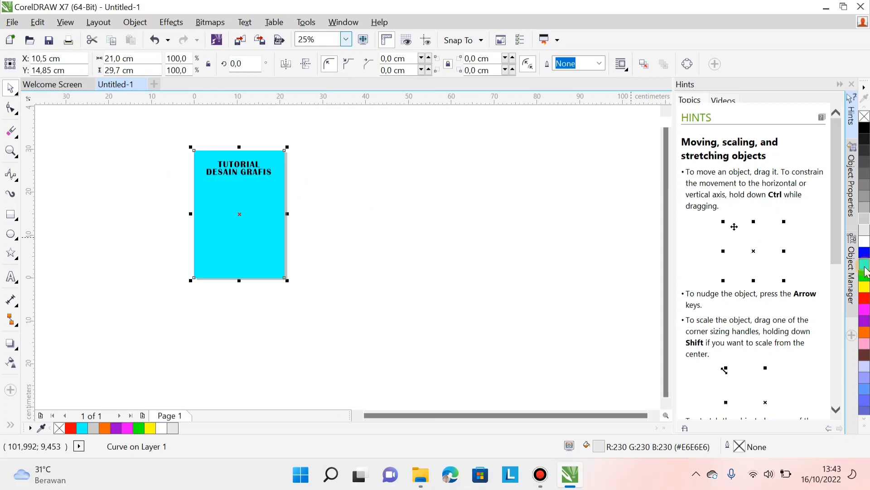
click(865, 310)
scroll(251, 230, up, 2)
scroll(339, 244, down, 2)
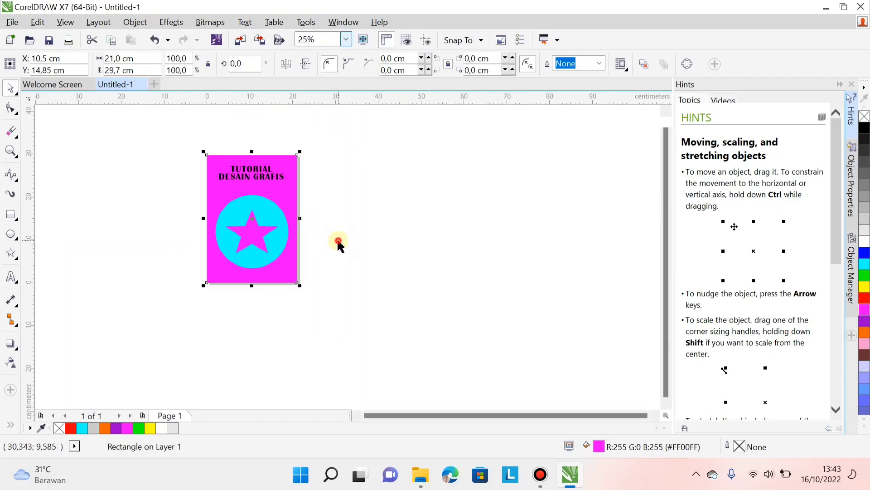
Raise the cut-out circle slightly on the magenta background to about Y 12.47 cm and deselect it.
click(339, 244)
scroll(239, 229, up, 2)
click(247, 194)
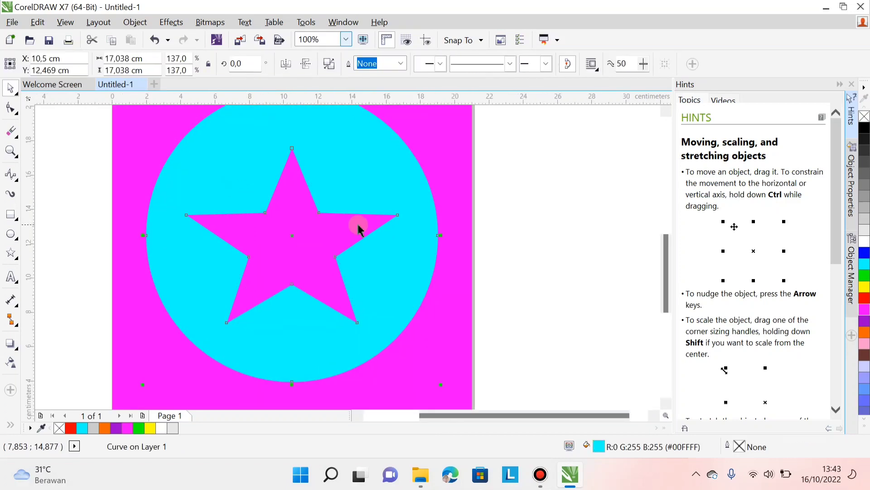
scroll(358, 230, down, 2)
click(418, 224)
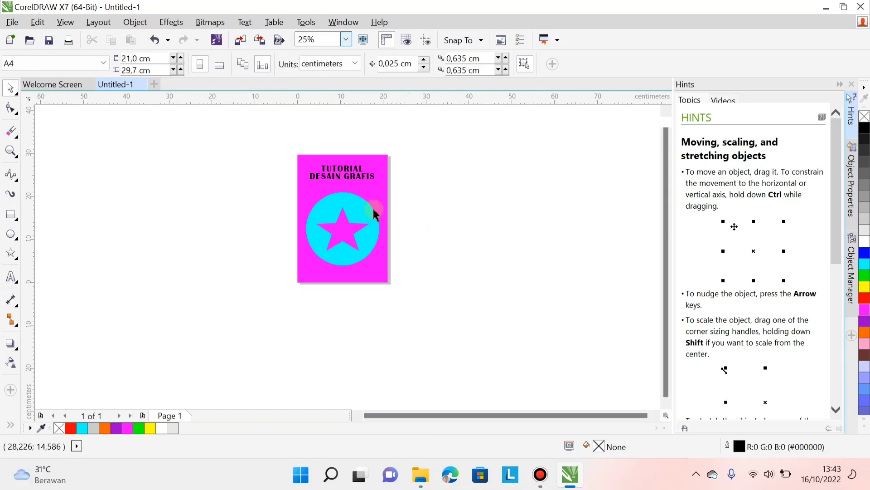
Recolour the title "TUTORIAL DESAIN GRAFIS" yellow after trying blue, cyan and green fills.
scroll(356, 170, up, 3)
scroll(311, 195, down, 2)
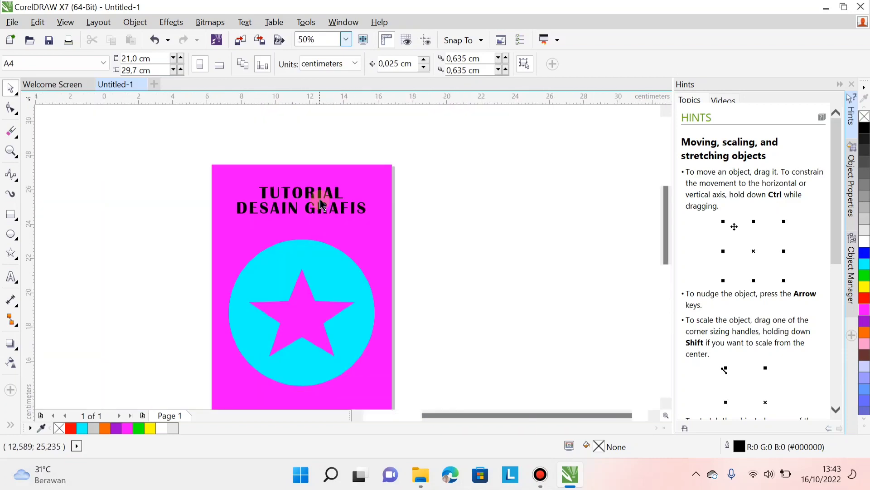
scroll(297, 168, up, 2)
scroll(309, 179, down, 2)
scroll(299, 181, up, 1)
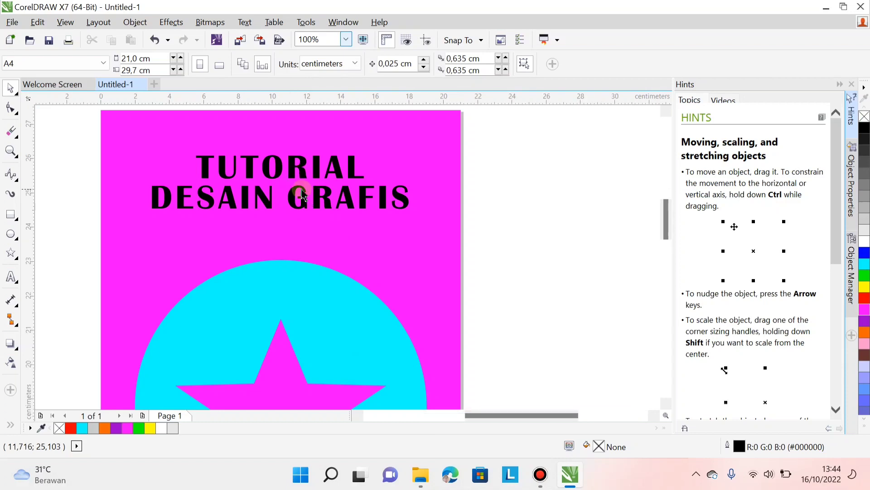
scroll(307, 195, up, 2)
scroll(304, 194, down, 3)
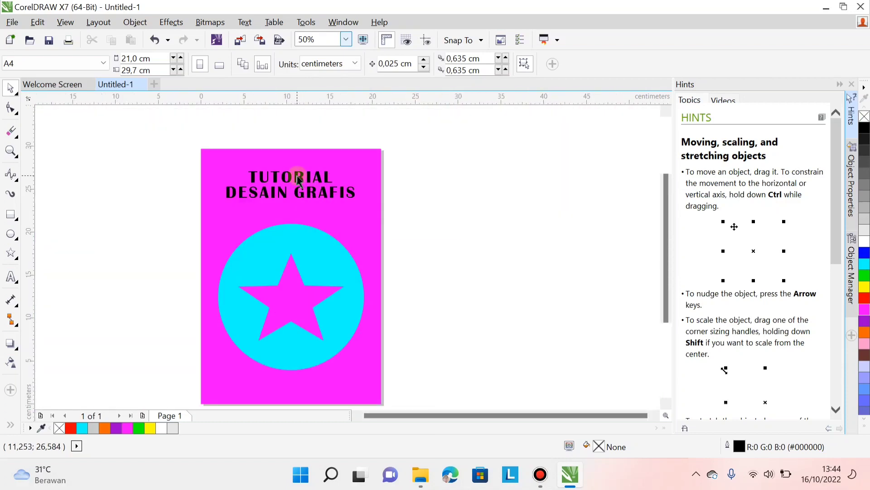
click(299, 180)
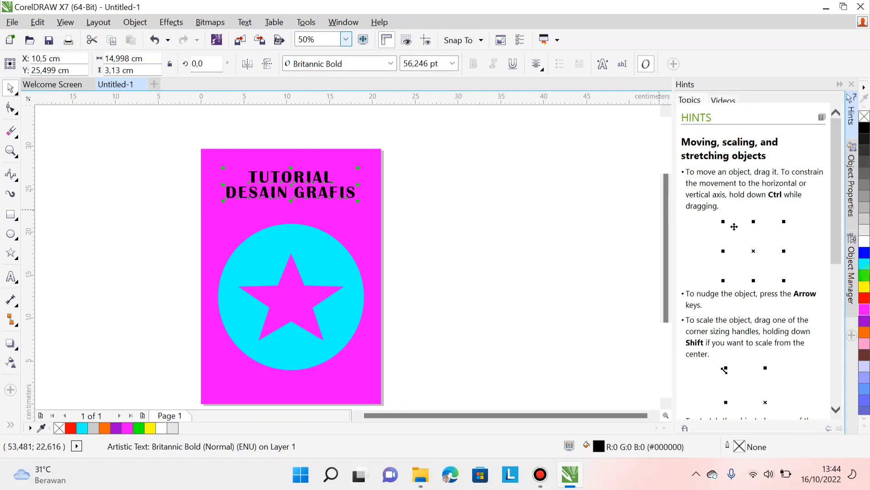
click(865, 254)
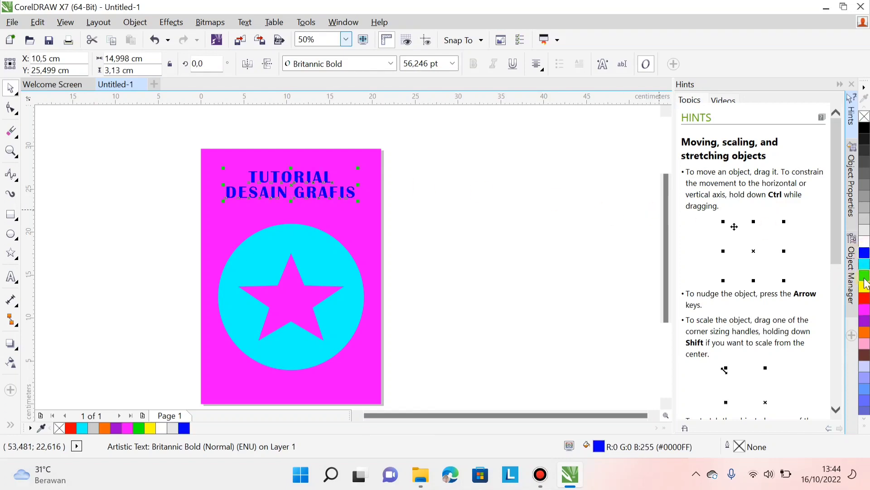
click(865, 264)
click(865, 275)
click(865, 286)
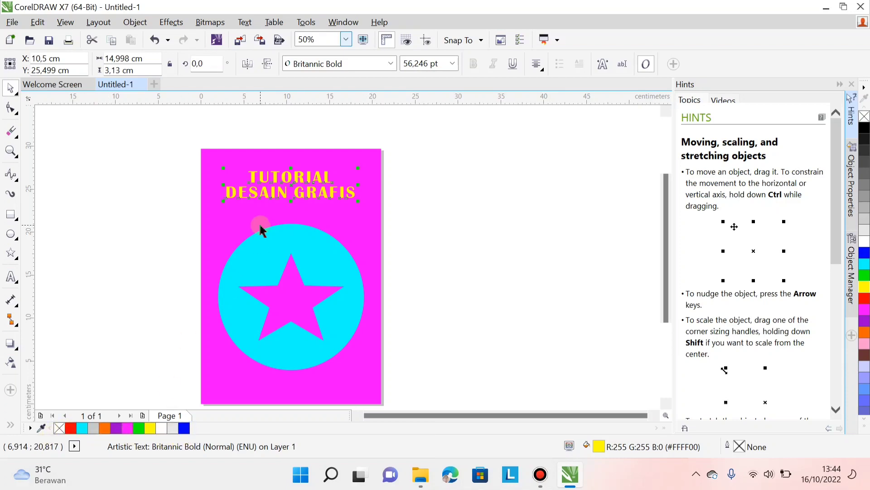
click(433, 201)
click(303, 198)
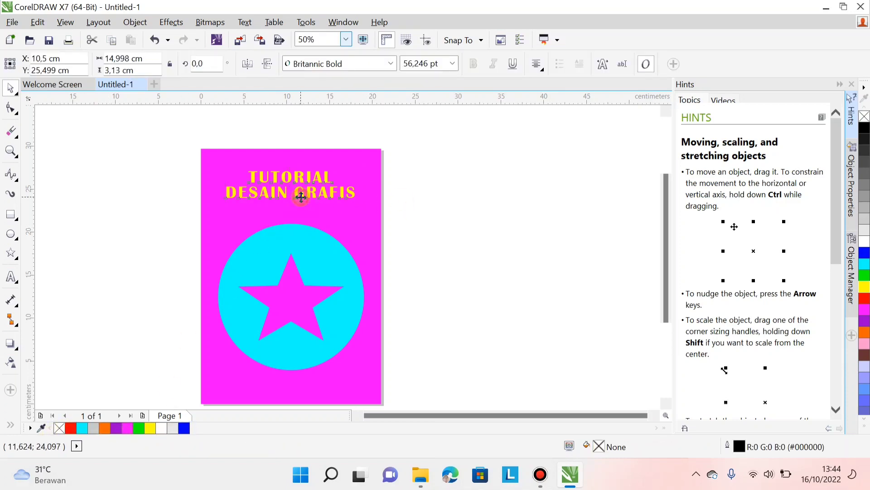
Examine the recoloured title and cut-out circle on the poster at several zoom levels, and deselect the title.
scroll(345, 200, down, 3)
scroll(344, 199, up, 3)
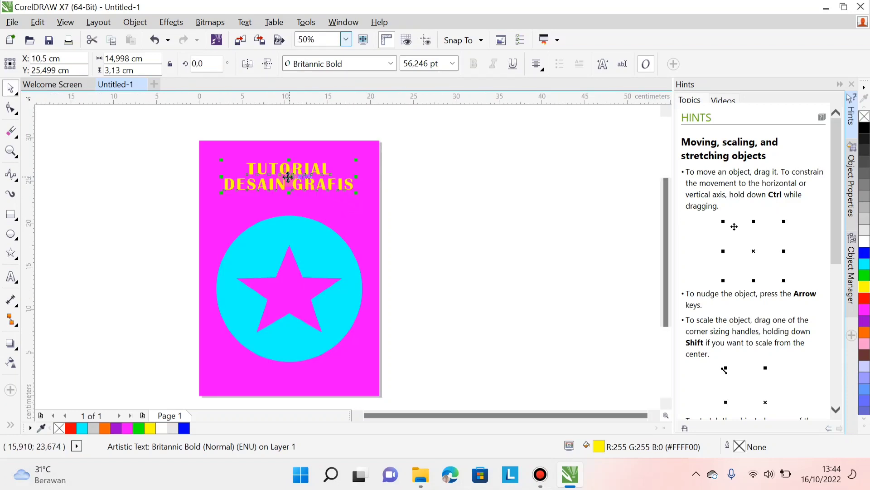
scroll(288, 180, up, 1)
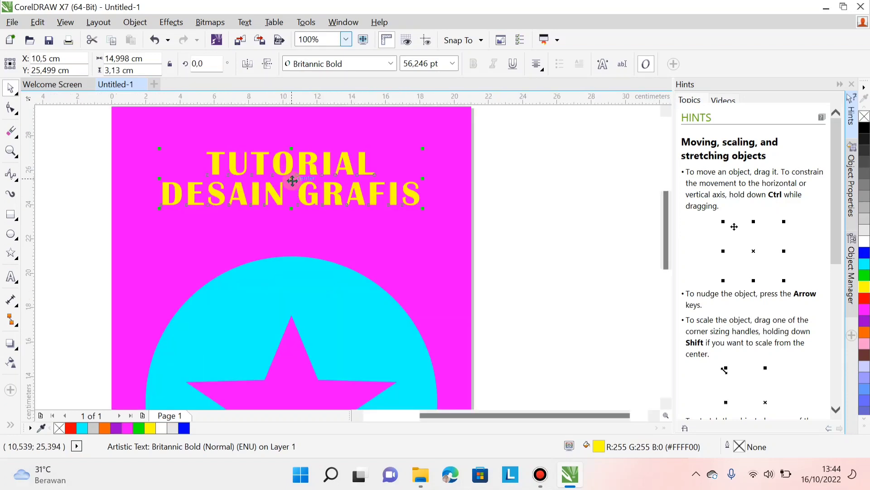
scroll(344, 249, down, 2)
scroll(347, 233, up, 2)
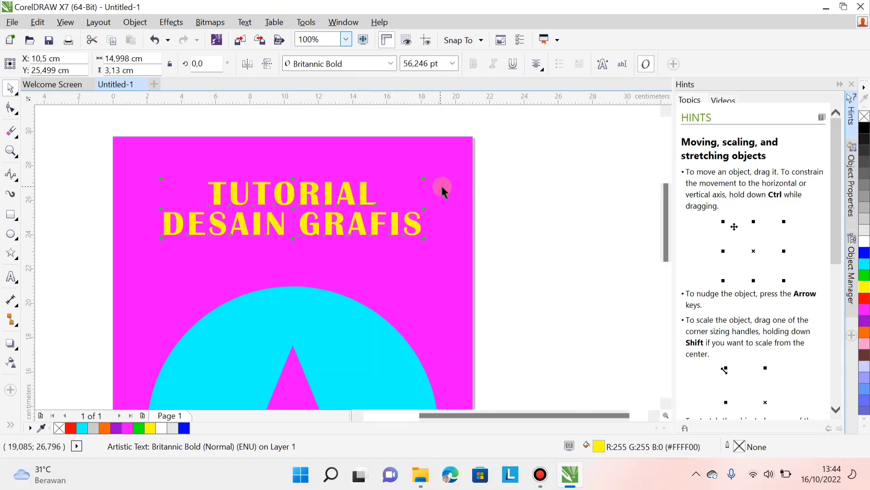
click(529, 196)
click(317, 199)
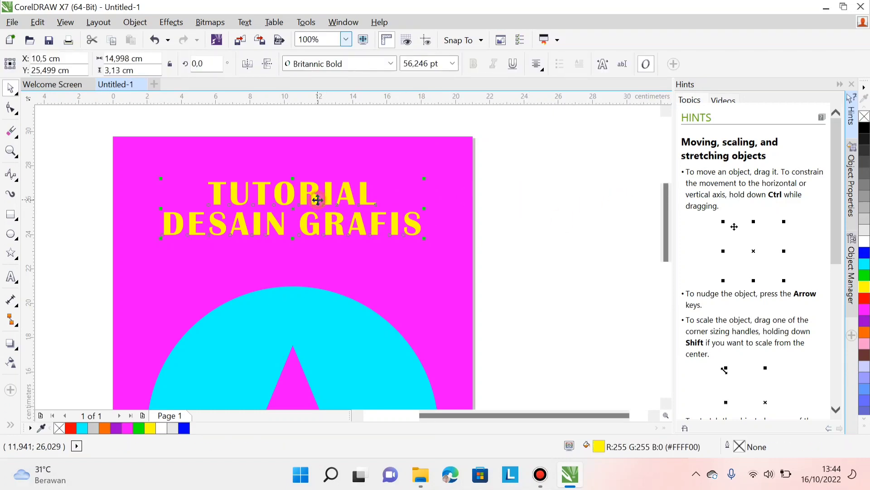
scroll(317, 199, down, 2)
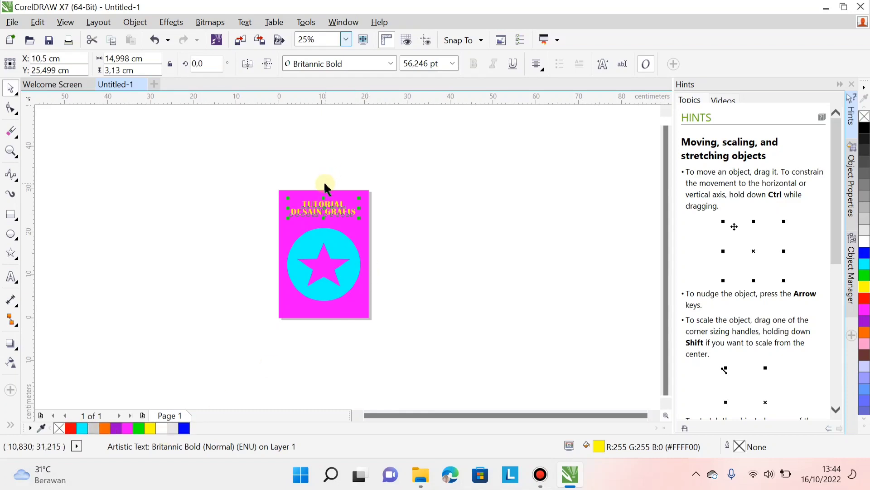
scroll(326, 192, up, 2)
scroll(326, 196, down, 3)
scroll(334, 194, up, 2)
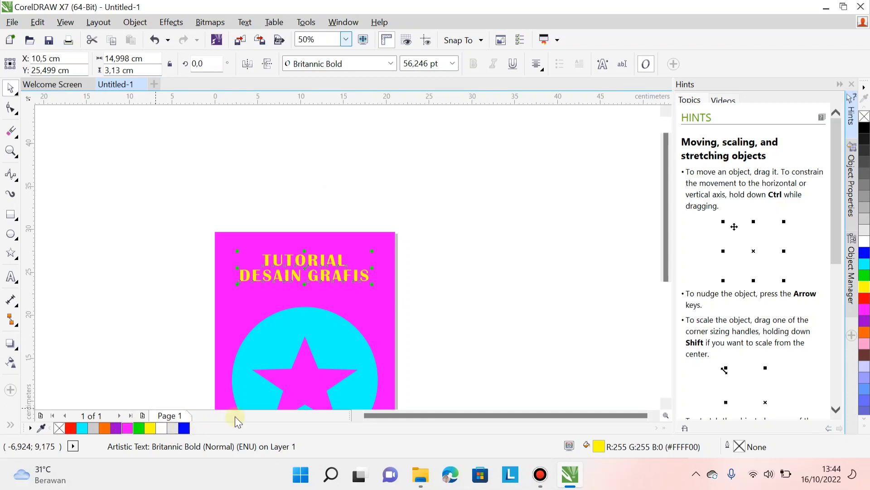
scroll(360, 236, down, 2)
scroll(358, 268, up, 2)
click(484, 155)
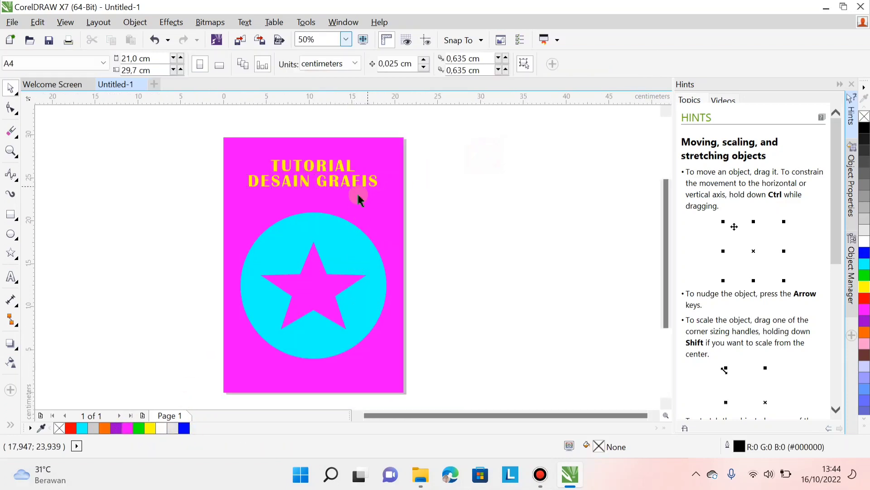
Expand the default colour palette to view all of its swatches.
scroll(327, 259, up, 2)
scroll(330, 262, down, 2)
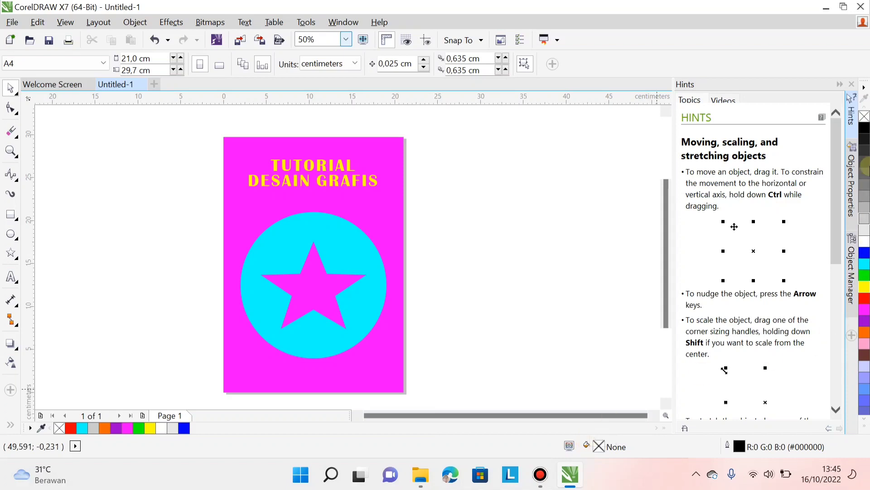
click(865, 431)
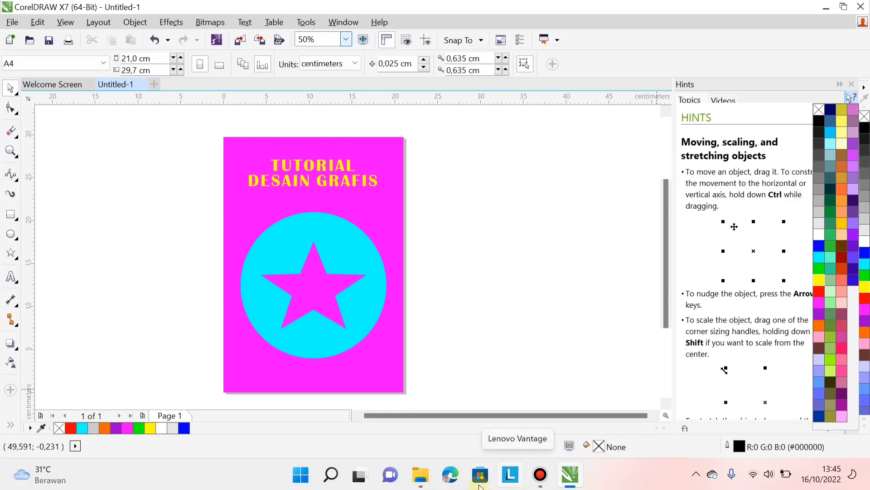
Switch to the Edge browser and search the web for "warna modern" in a new tab.
click(455, 476)
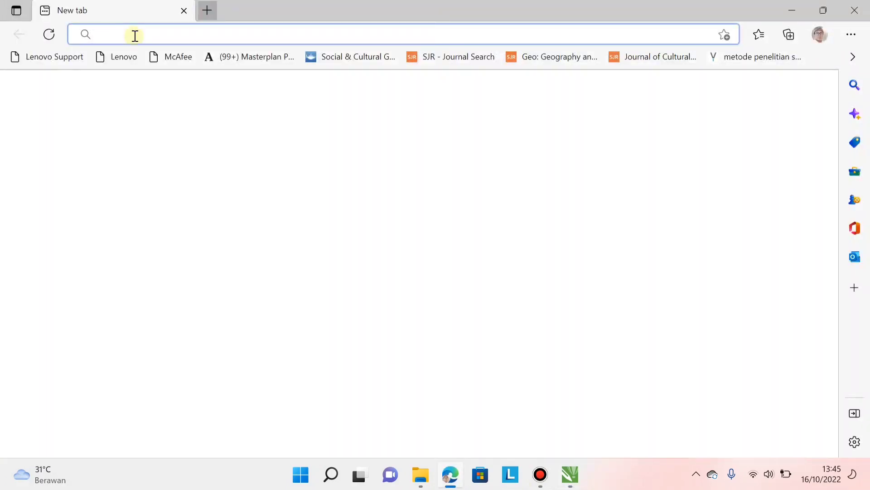
key(ctrl+t)
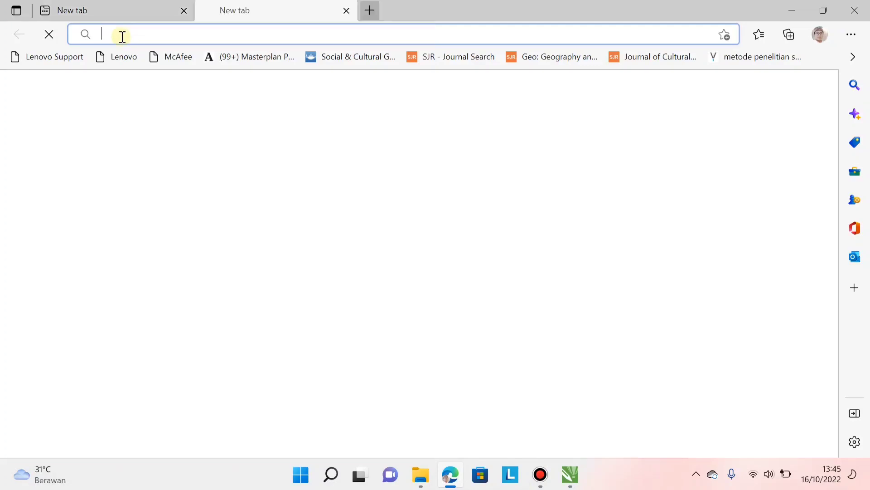
text(warna)
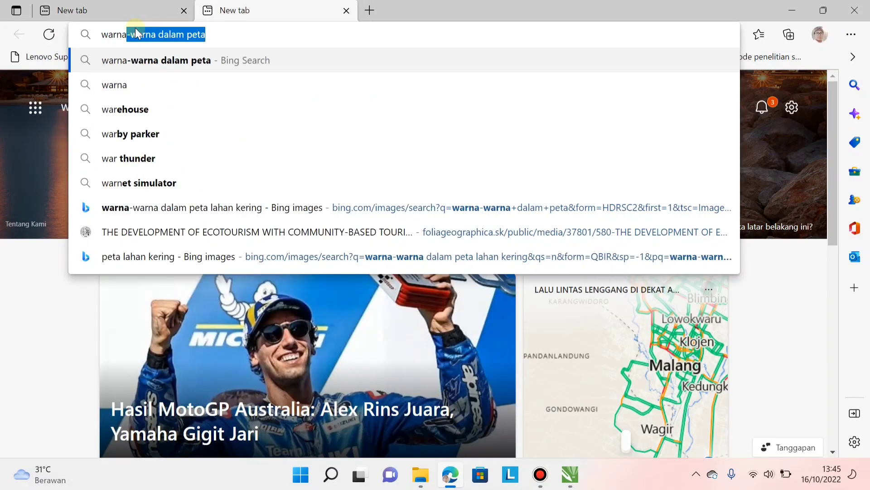
text( modern)
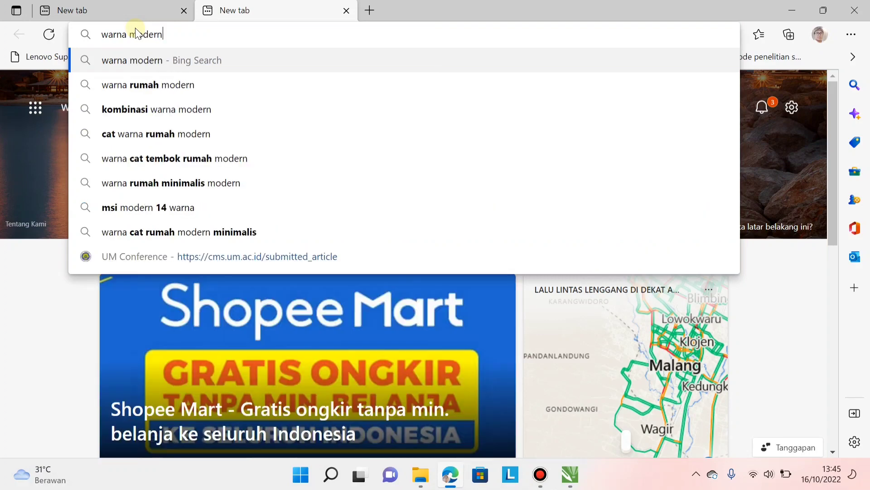
key(Return)
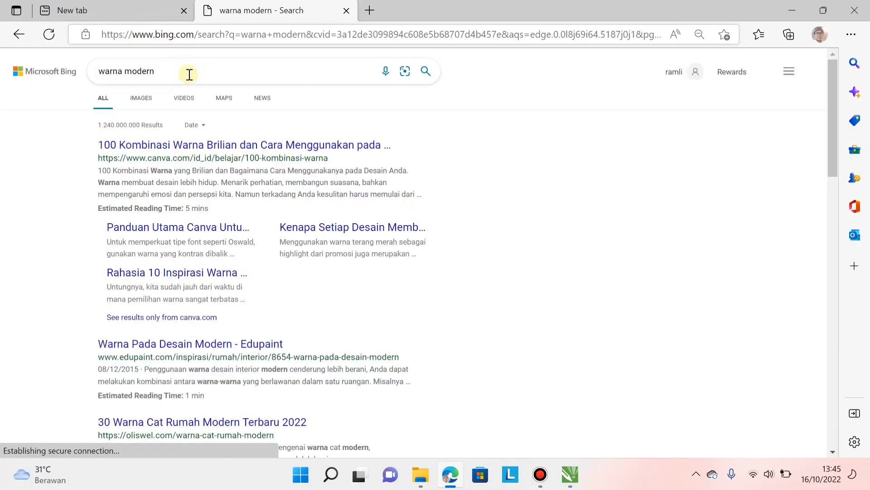
Refine the web search to "warna modern 2022" and show its image results.
click(194, 73)
text(2022)
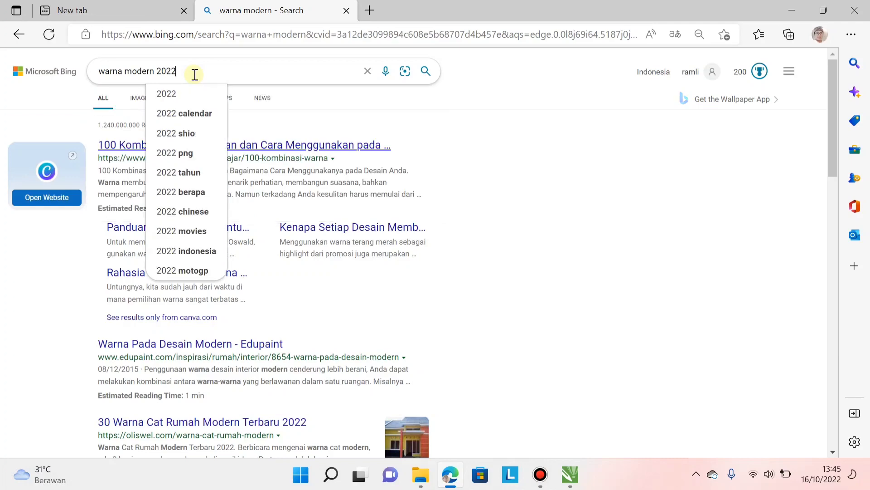
key(Return)
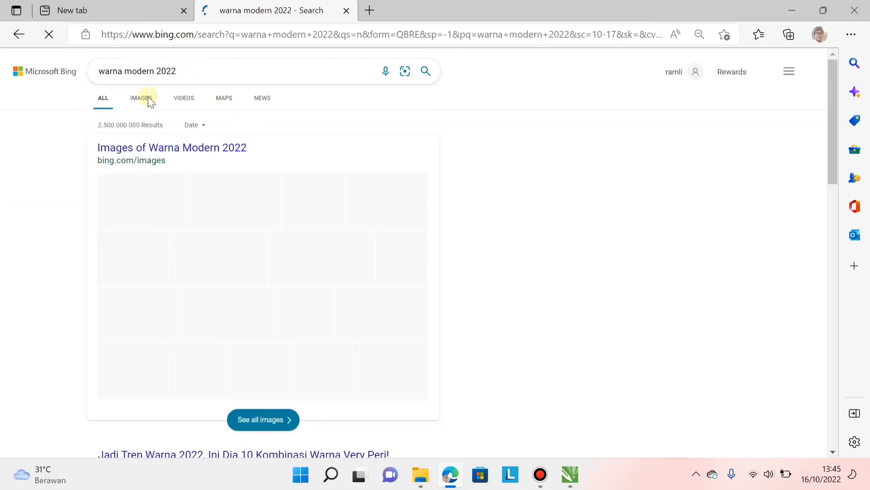
click(152, 97)
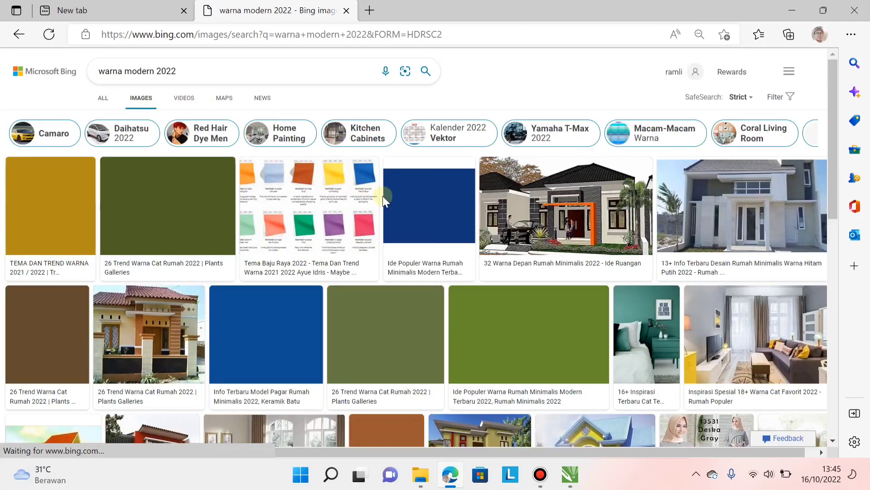
Open the related "Pencampuran" image search and save the "Warna Primer" colour chart to the Desktop as JPEG image OIP.
scroll(308, 206, down, 7)
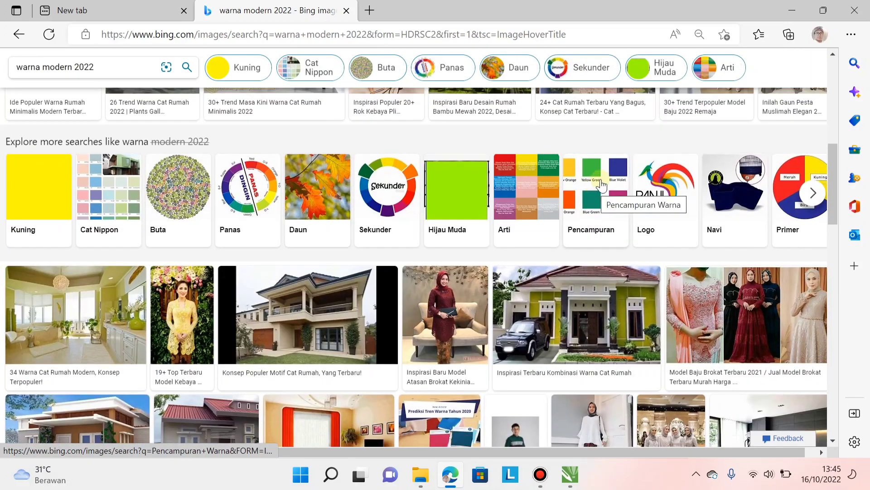
click(600, 179)
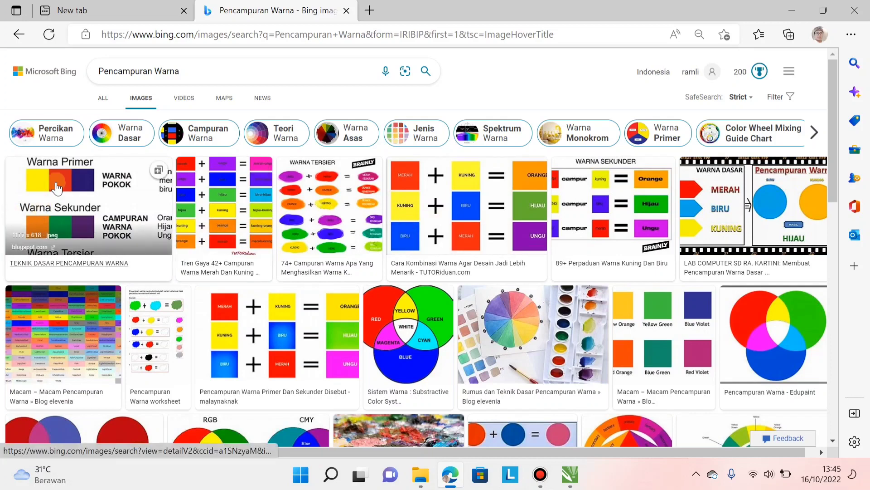
right_click(58, 186)
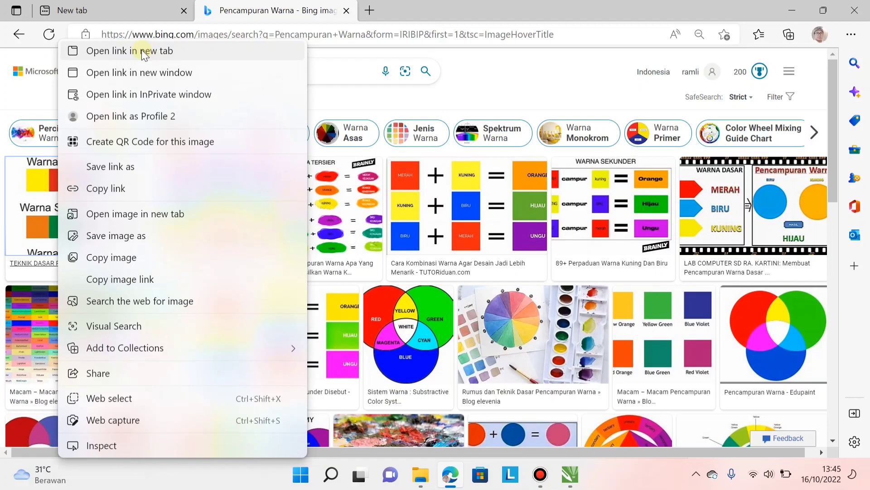
click(130, 237)
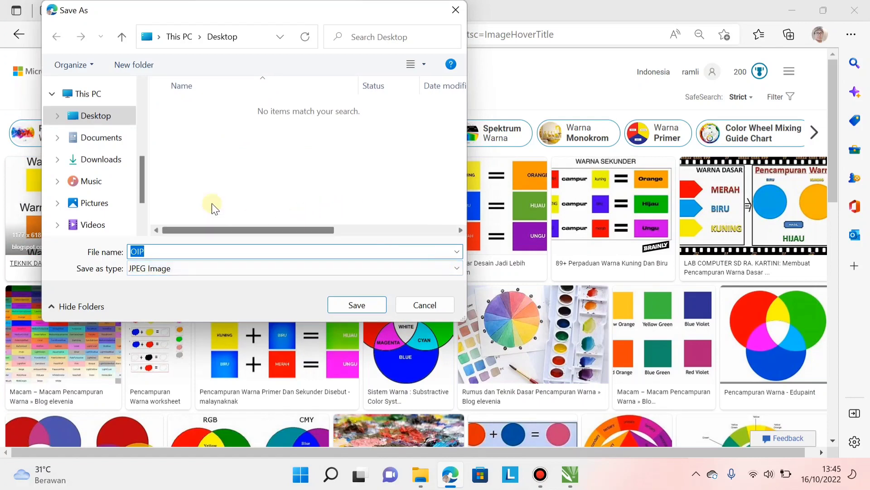
click(358, 306)
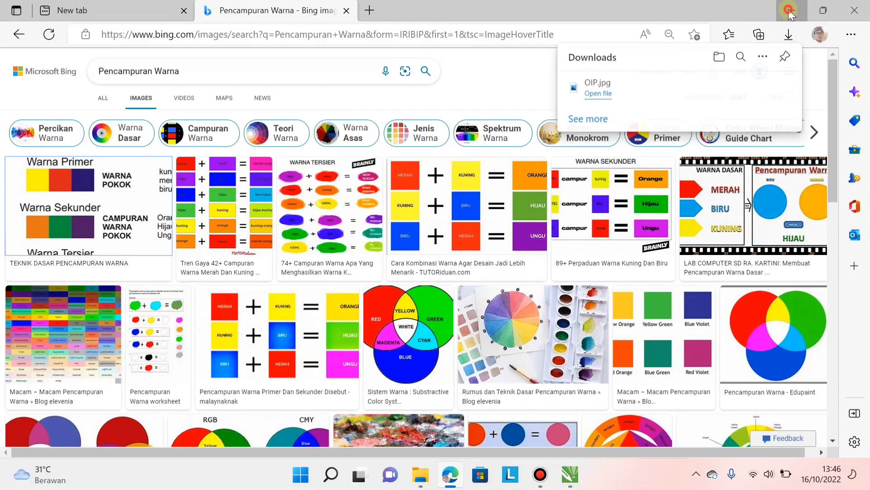
Copy the saved OIP image from the desktop and paste it into the poster document in CorelDRAW.
click(788, 9)
click(827, 7)
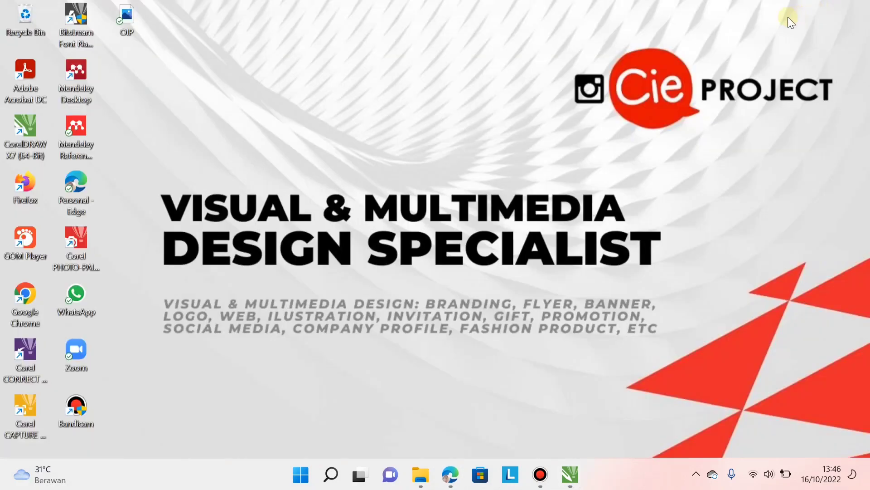
click(189, 60)
click(128, 16)
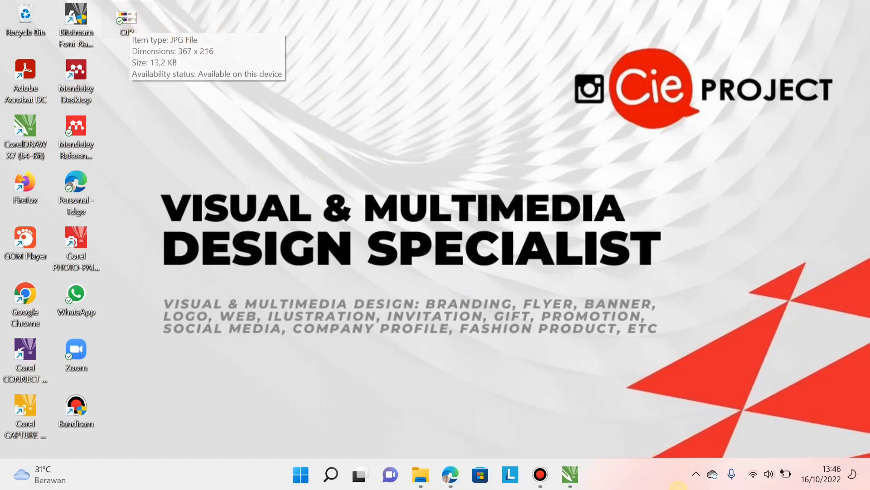
click(570, 482)
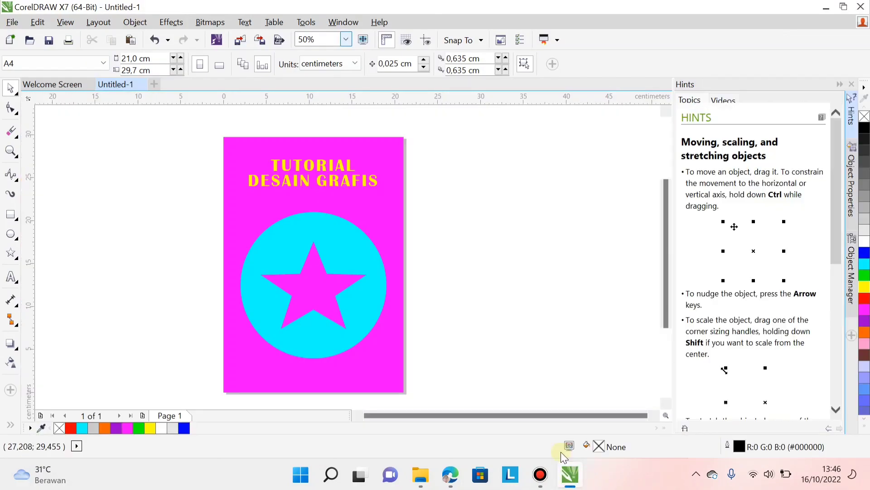
key(ctrl+v)
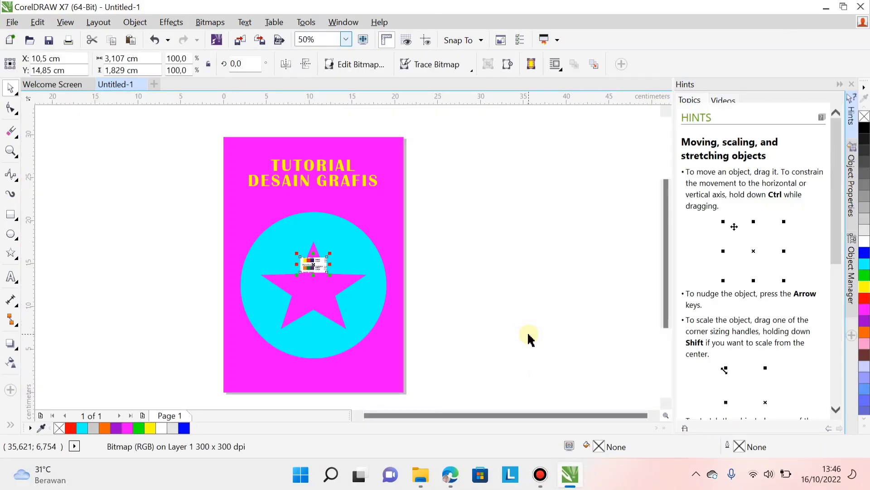
Place the pasted colour chart beside the page and enlarge it proportionally to about 31.4 × 18.48 cm.
scroll(301, 258, up, 2)
scroll(341, 286, down, 3)
drag(340, 286, 469, 262)
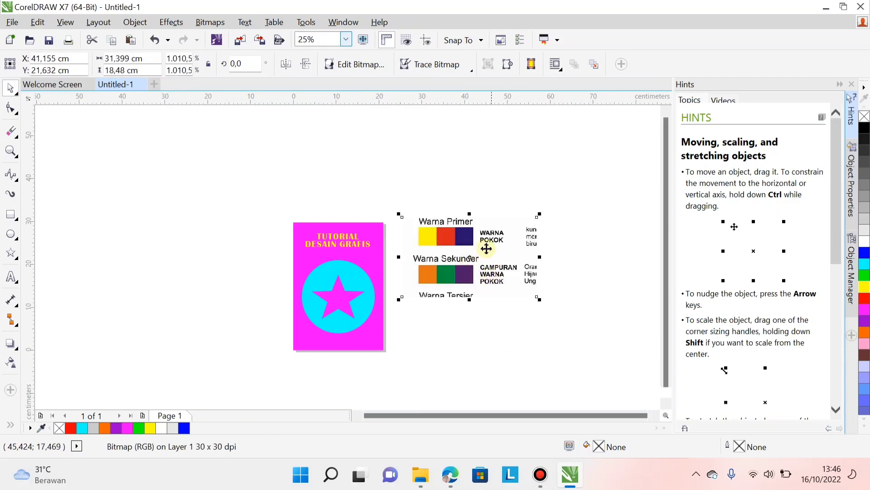
scroll(483, 225, up, 1)
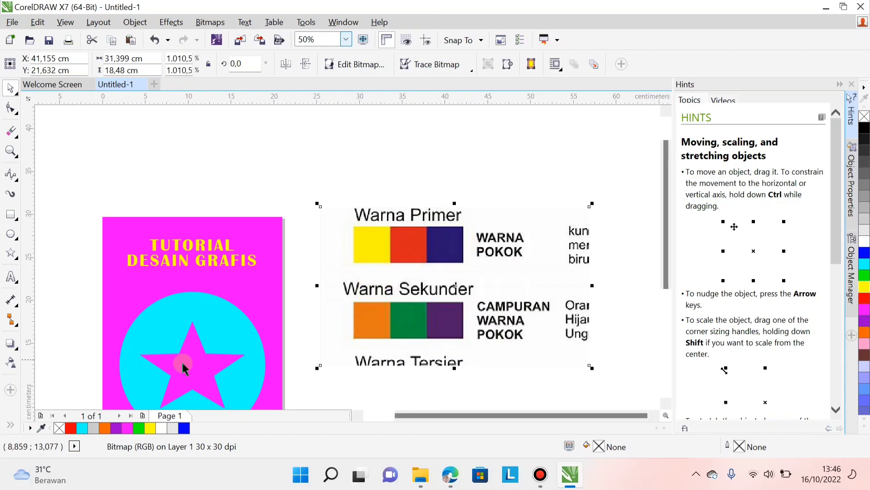
Sample the chart's purple, yellow, red, dark blue, green and orange swatches into the document palette with the eyedropper.
click(42, 429)
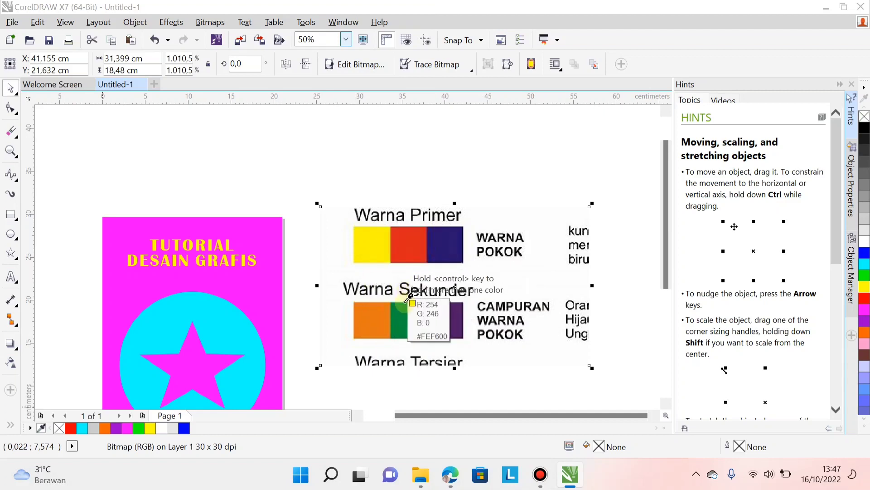
click(452, 313)
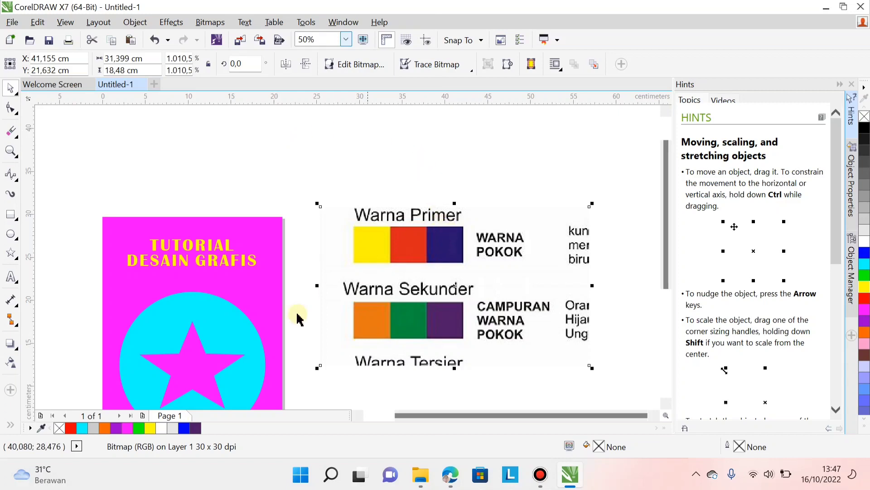
click(41, 429)
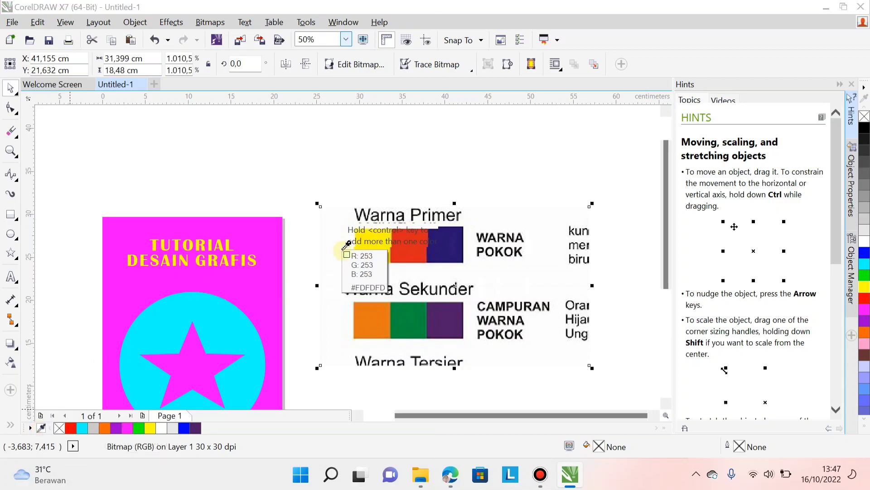
click(380, 238)
click(401, 238)
click(442, 239)
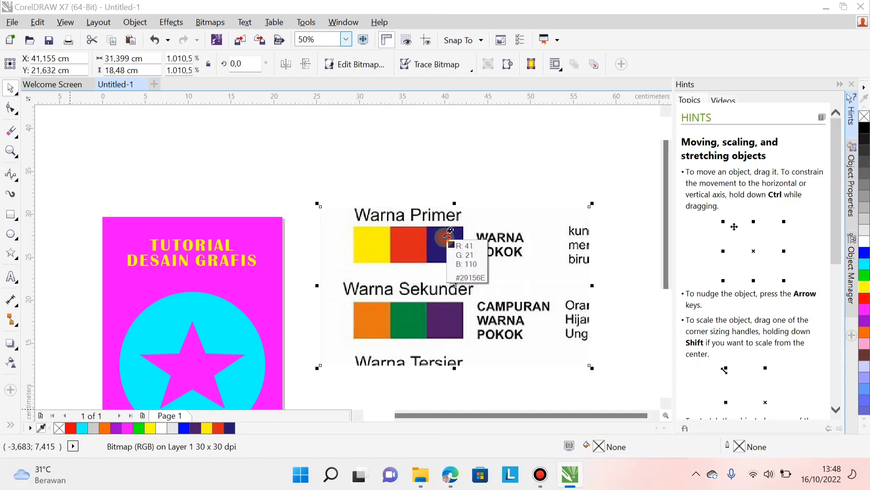
click(414, 321)
click(366, 320)
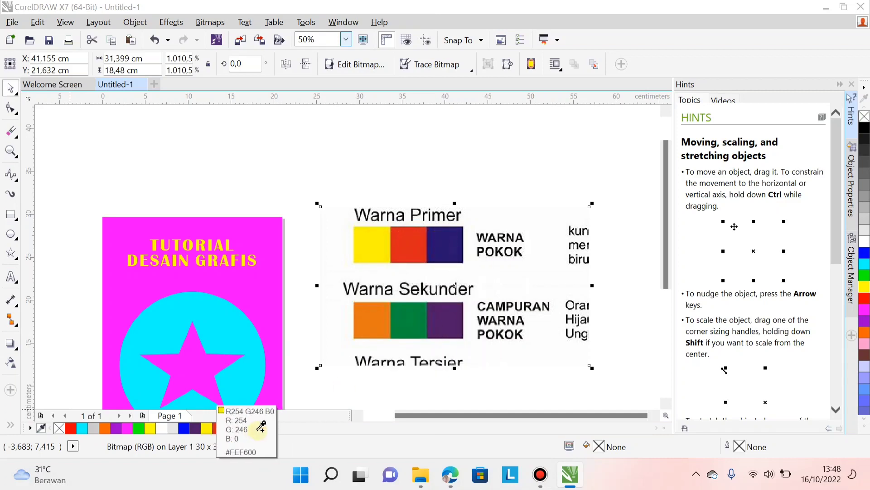
key(Escape)
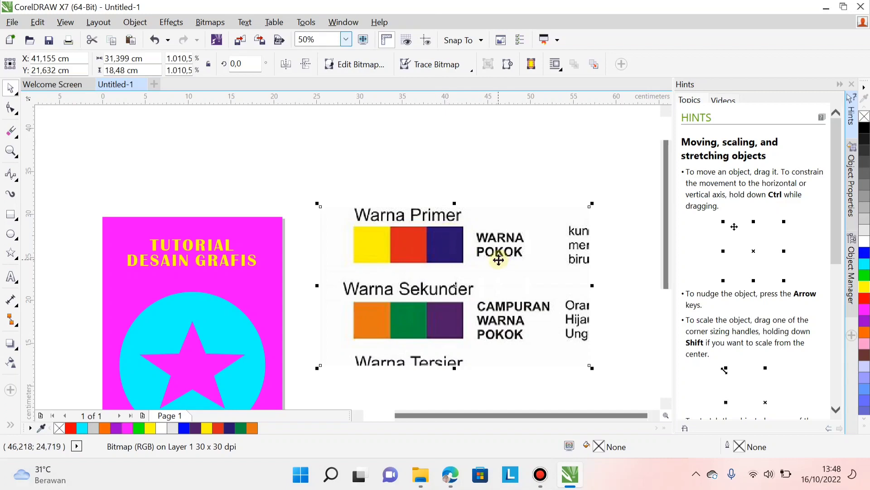
Sample the chart's red, dark blue, purple and green swatches into the document palette once more.
click(41, 428)
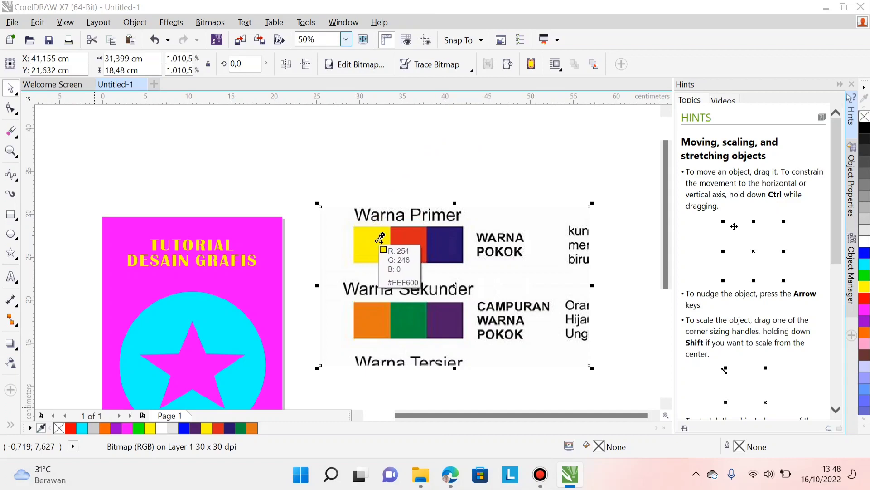
click(410, 243)
click(453, 243)
click(443, 320)
click(407, 319)
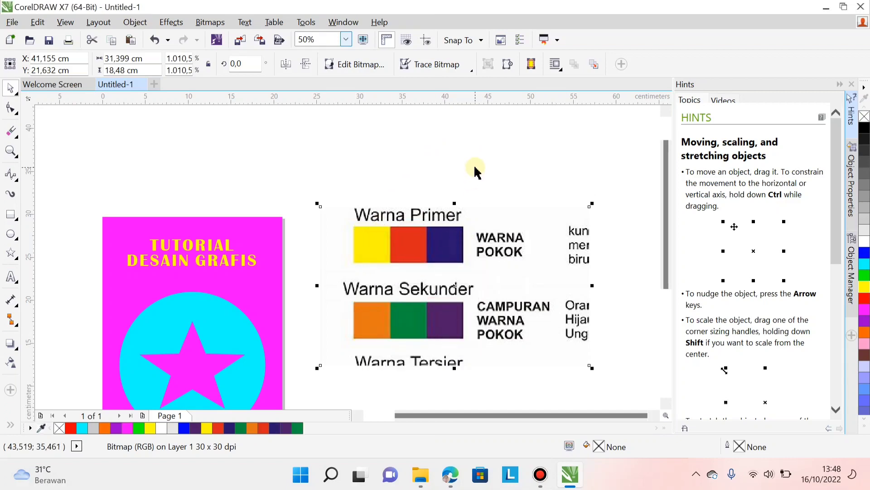
Delete the colour chart bitmap beside the poster page.
click(502, 158)
click(460, 268)
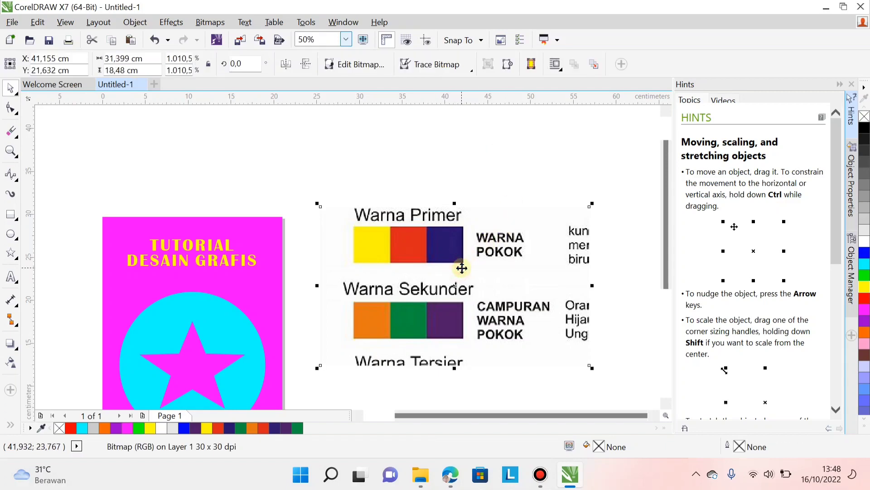
scroll(461, 268, down, 4)
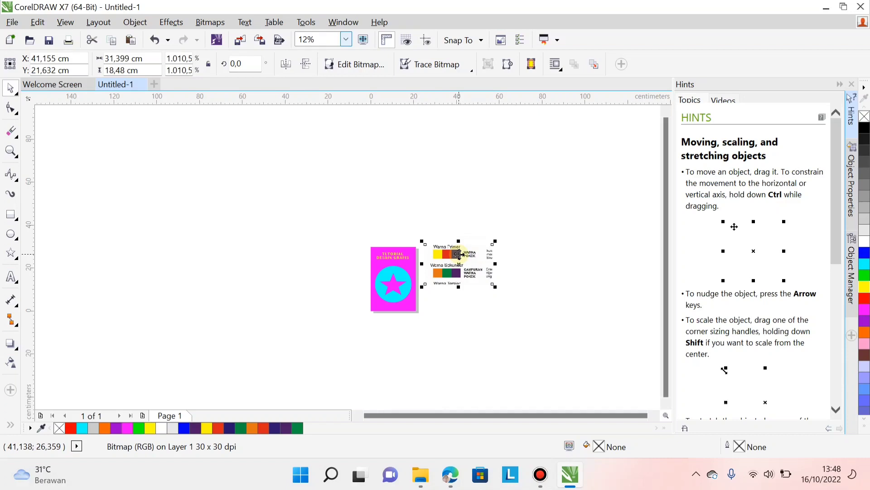
key(Delete)
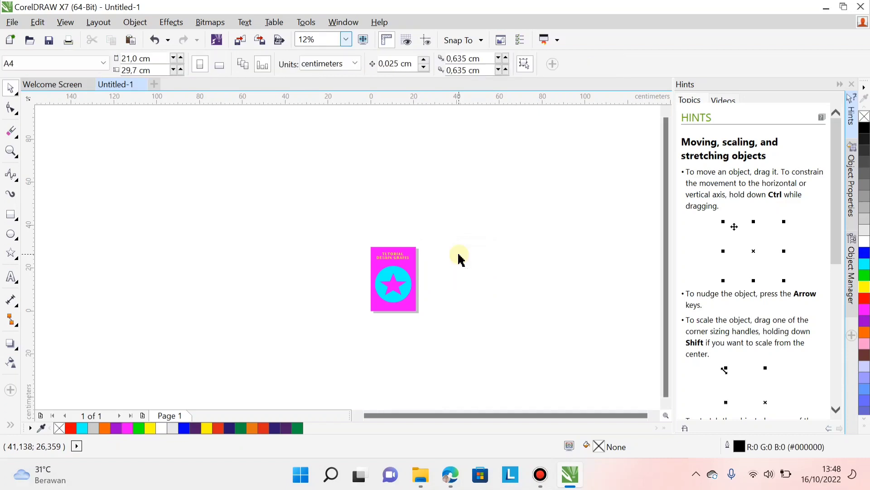
Fill the poster's background rectangle with the sampled purple (#4C1C66) and deselect it.
scroll(423, 261, up, 4)
click(390, 220)
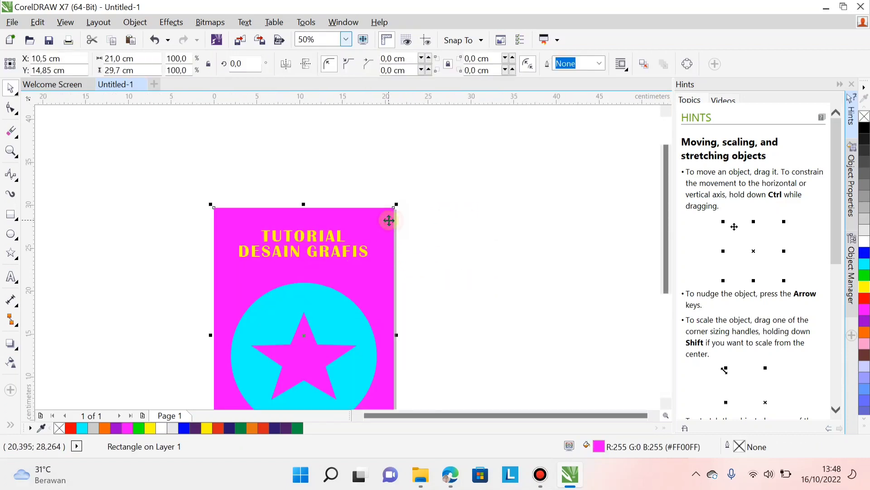
click(286, 427)
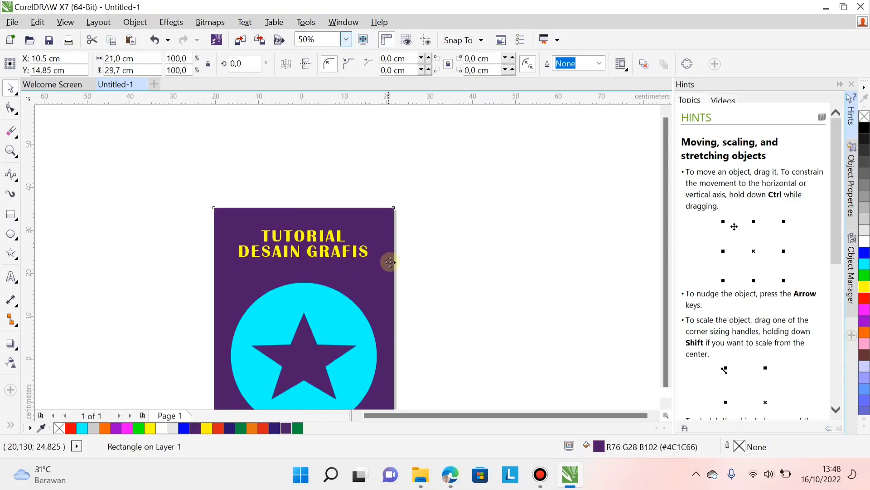
scroll(369, 322, down, 2)
scroll(369, 322, up, 4)
scroll(378, 287, down, 4)
click(427, 267)
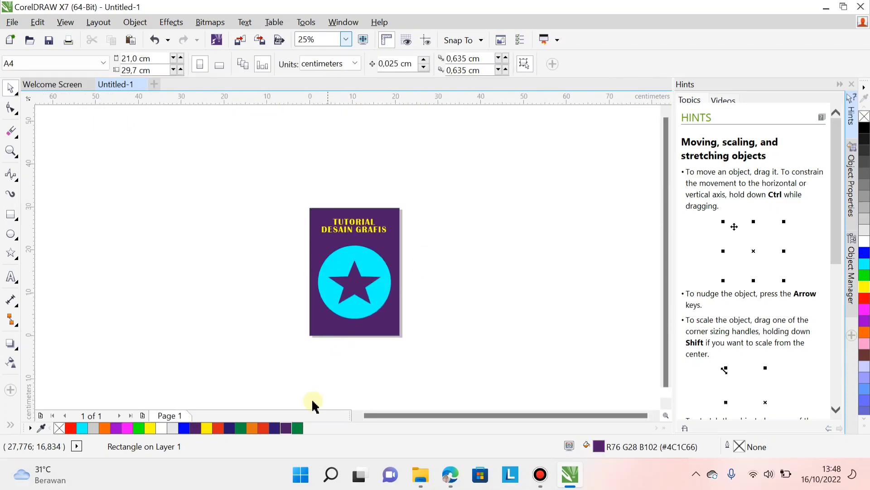
Fill the circle around the star with the sampled green (#019340), and change it to the sampled orange (#E47615).
click(390, 219)
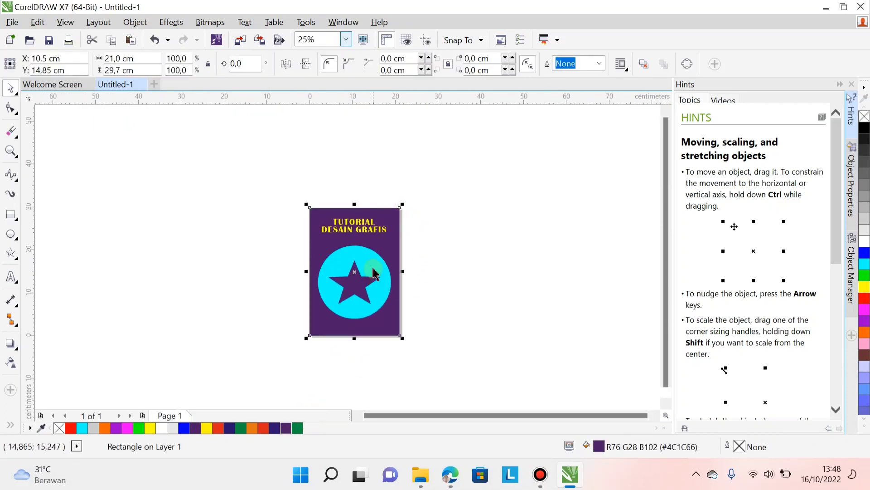
click(363, 320)
click(297, 428)
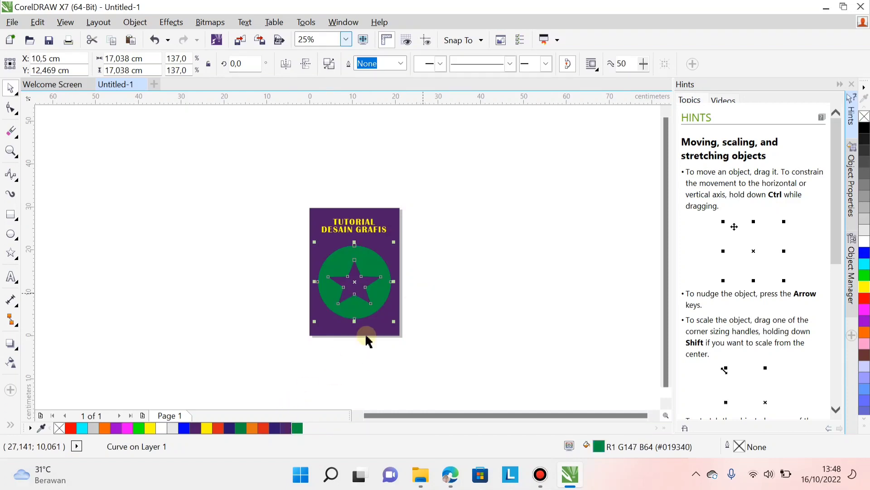
click(253, 427)
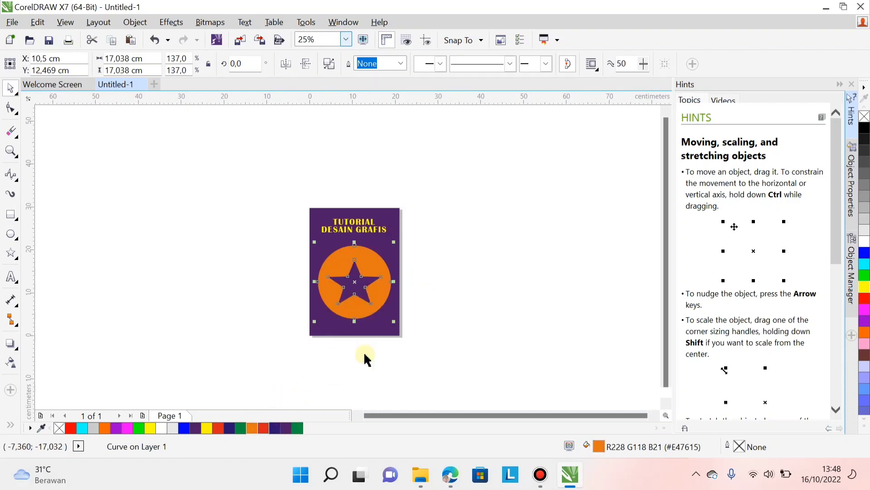
click(489, 243)
Recolour the poster's background rectangle with the sampled yellow (#FEF600).
scroll(393, 232, up, 1)
click(389, 204)
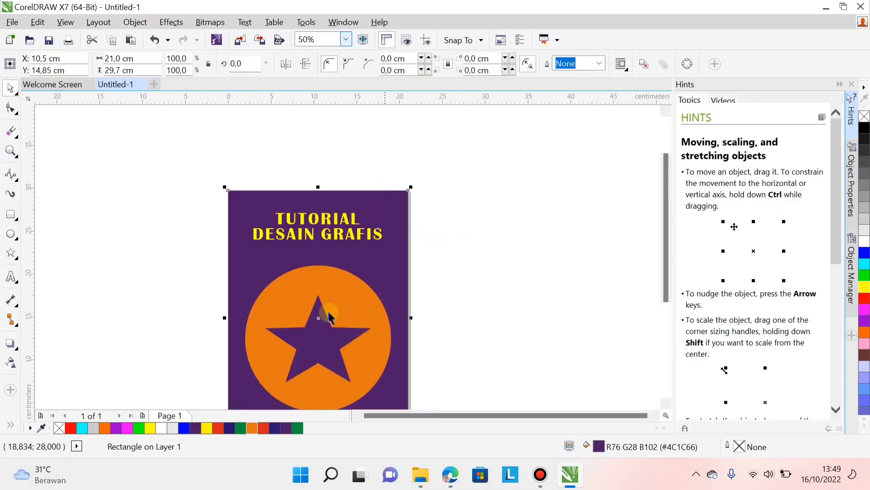
click(216, 428)
click(207, 427)
scroll(398, 236, down, 2)
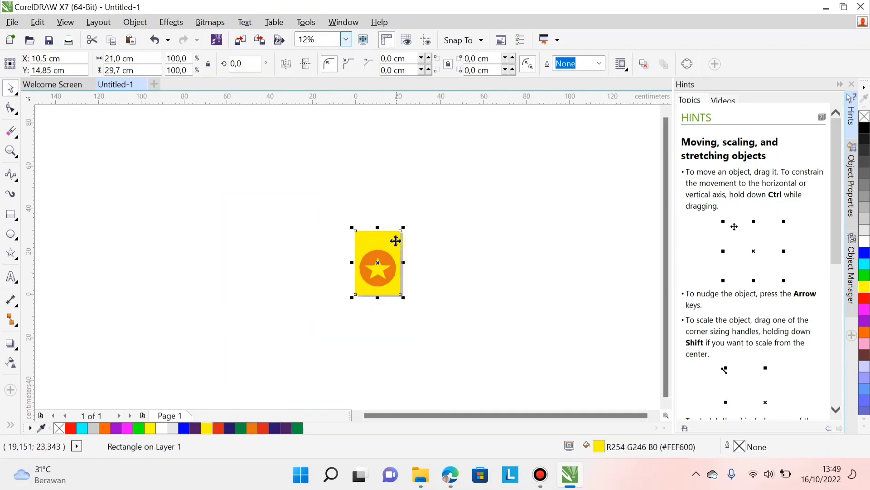
Select the "TUTORIAL DESAIN GRAFIS" title on the poster and fill it with blue (#0000FF).
scroll(406, 188, up, 1)
drag(288, 260, 429, 311)
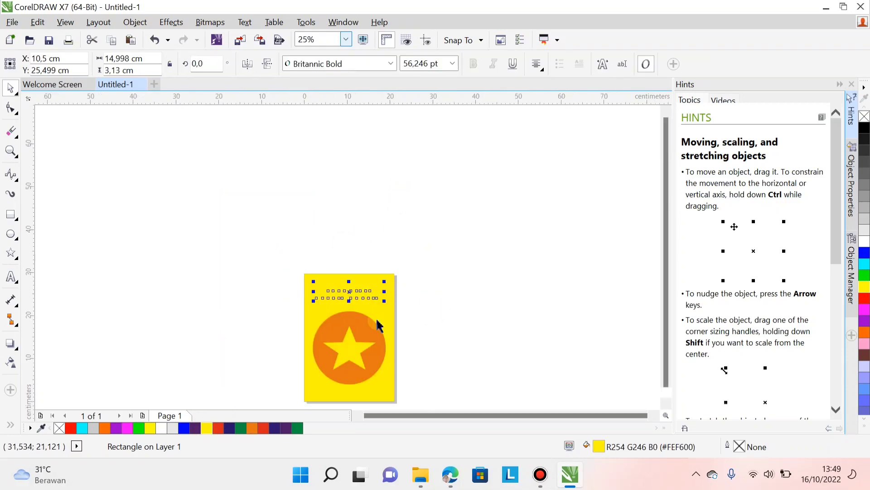
click(188, 426)
click(412, 308)
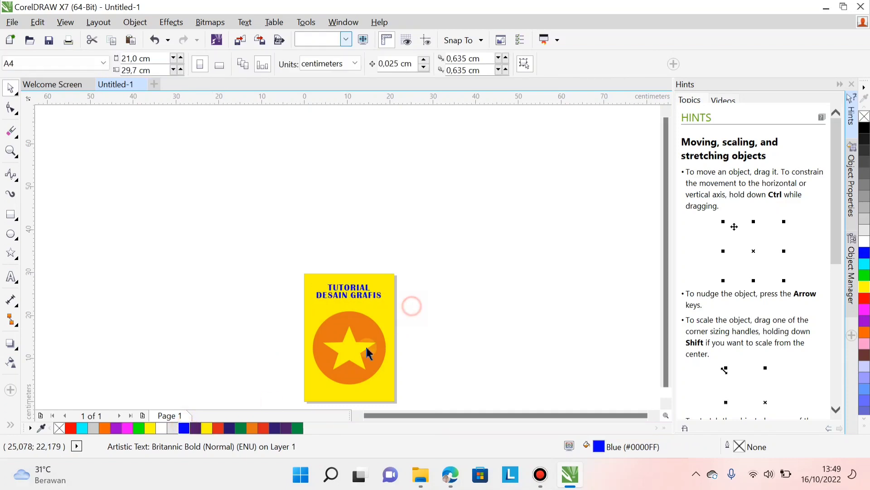
Fill the circle around the star with blue (#0000FF), deselect it and review the recoloured poster.
click(350, 372)
click(184, 428)
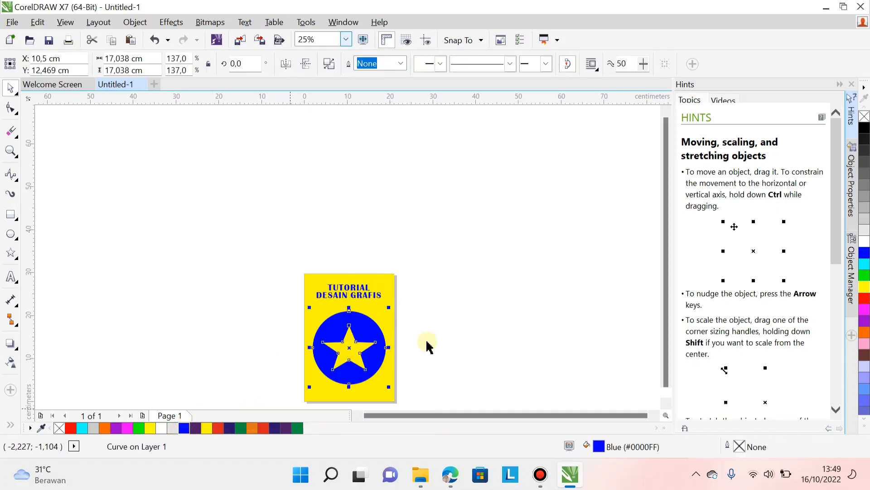
click(436, 333)
scroll(496, 311, down, 1)
scroll(460, 335, up, 3)
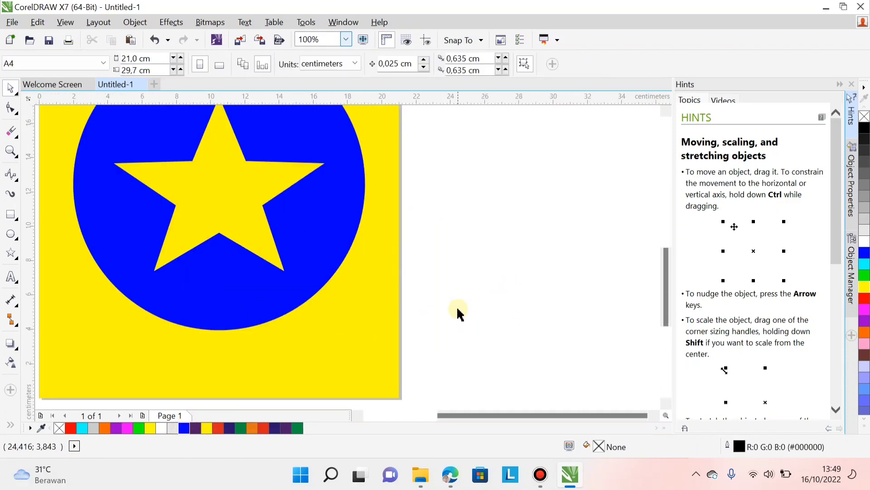
scroll(459, 317, down, 1)
scroll(443, 259, down, 1)
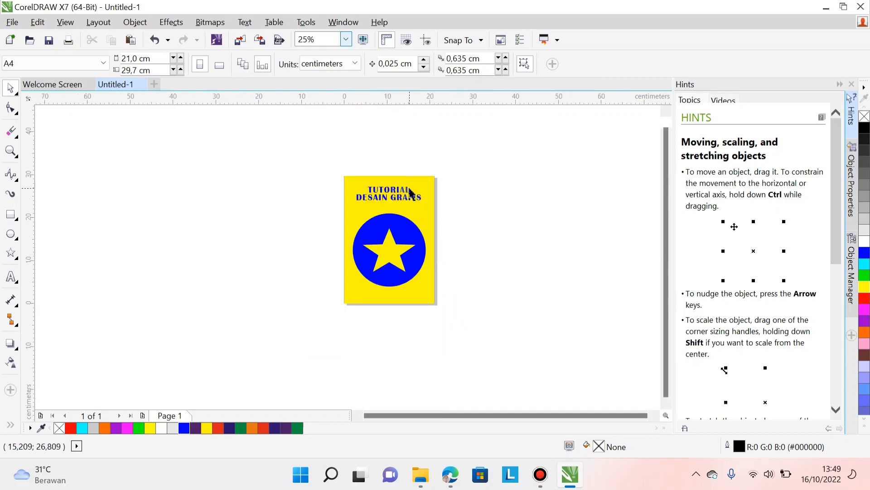